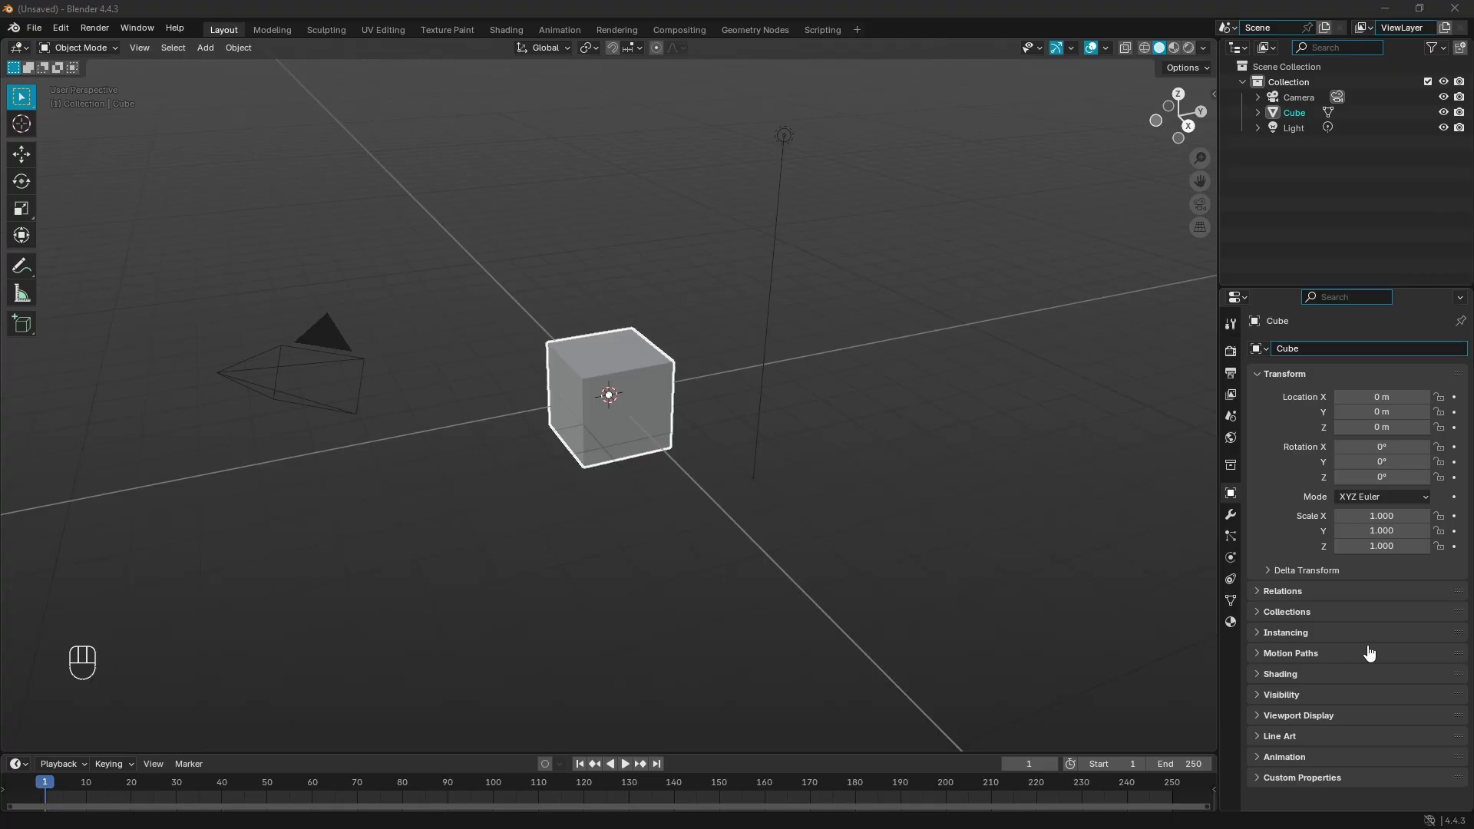
Select the light in the default scene and delete it.
left_click_drag(856, 592, 626, 461)
left_click_drag(1010, 554, 606, 480)
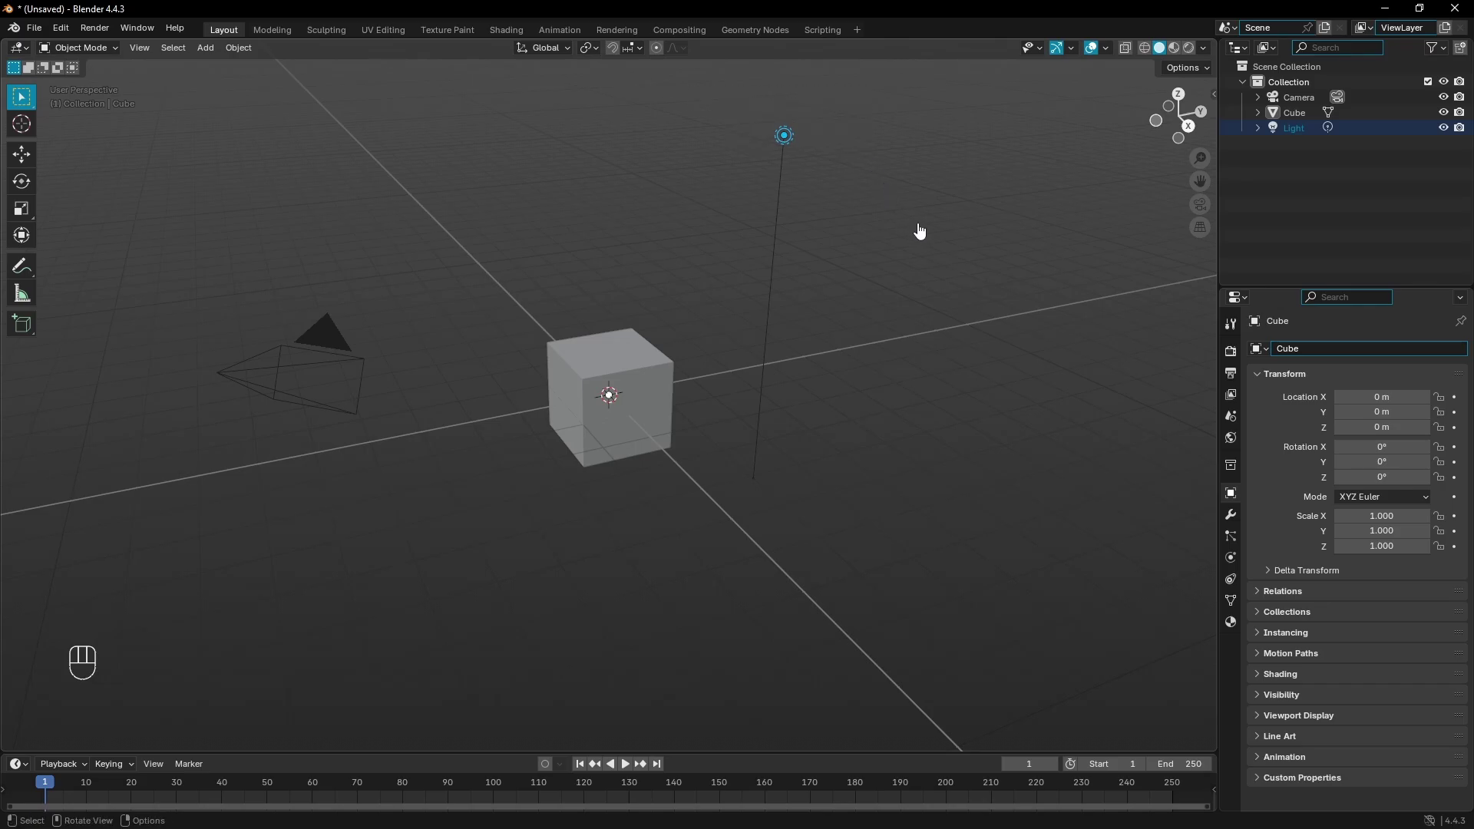
left_click_drag(920, 230, 714, 159)
left_click_drag(872, 219, 584, 107)
left_click_drag(870, 219, 676, 126)
key("Delete")
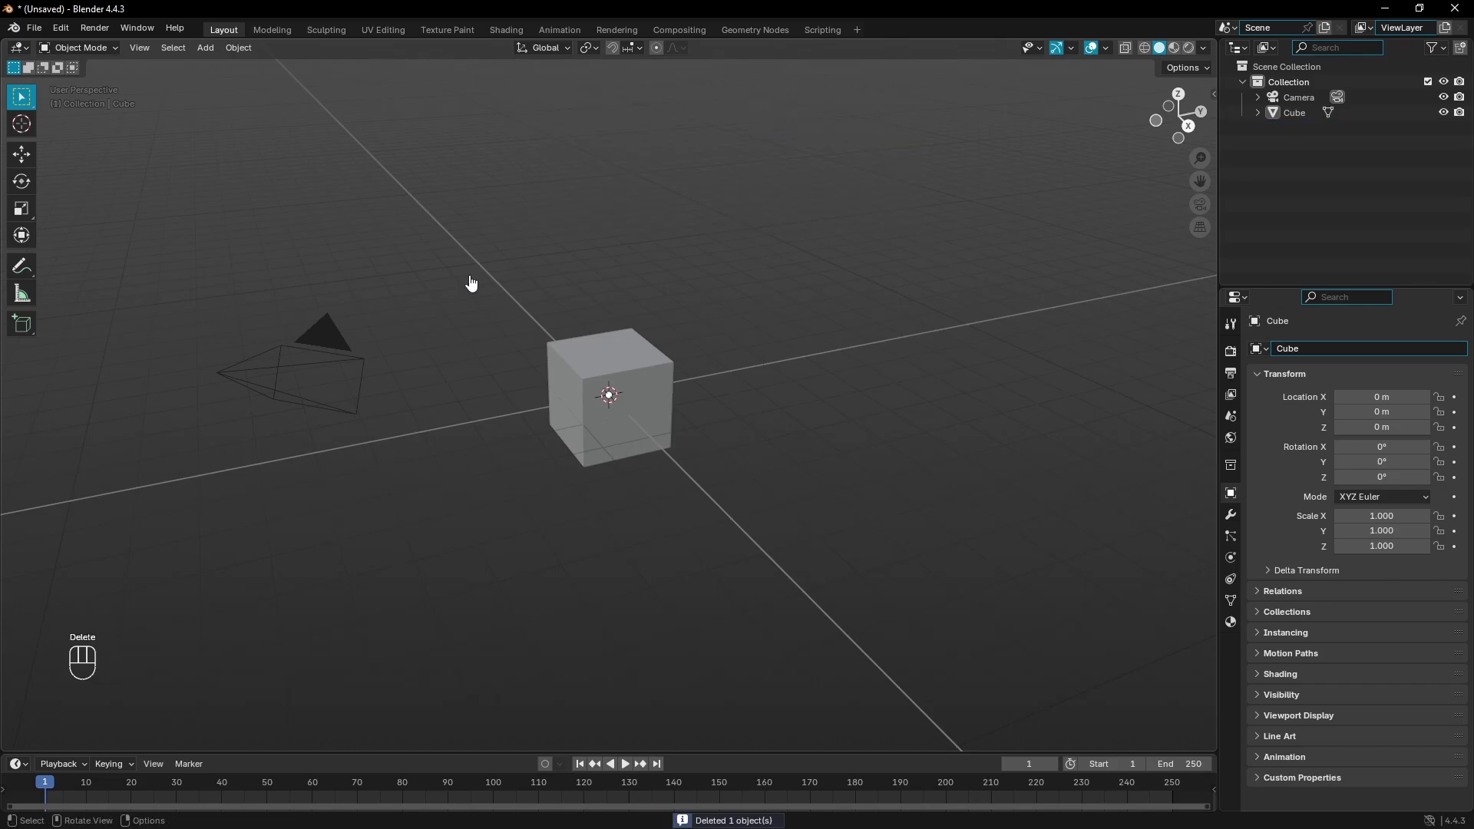
Select the cube and look straight down on it from the top orthographic view.
middle_click_drag(522, 358, 755, 397)
left_click(622, 425)
scroll(652, 483, "up", 3)
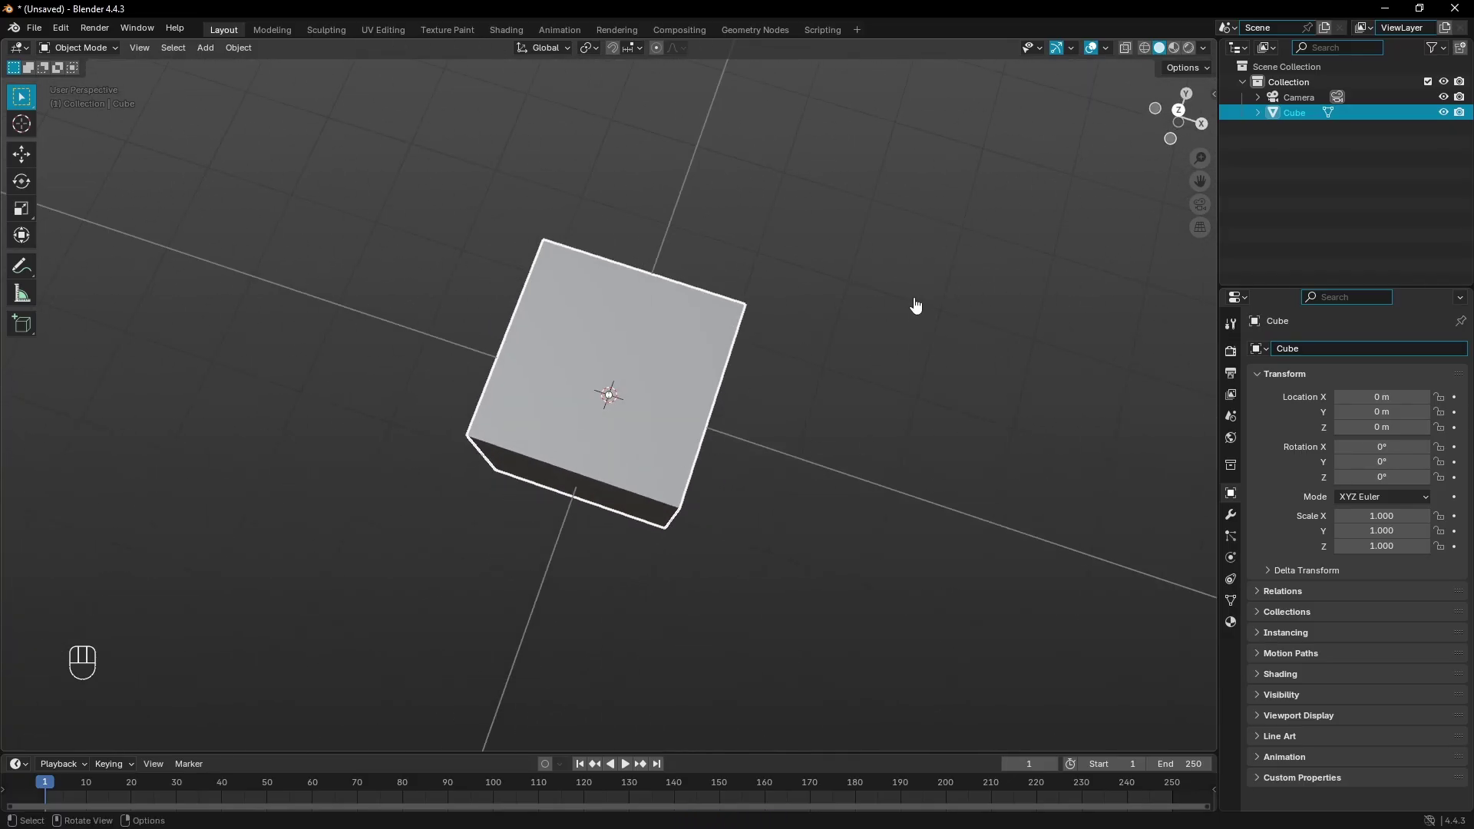
key("KP_7")
middle_click_drag(914, 296, 882, 338)
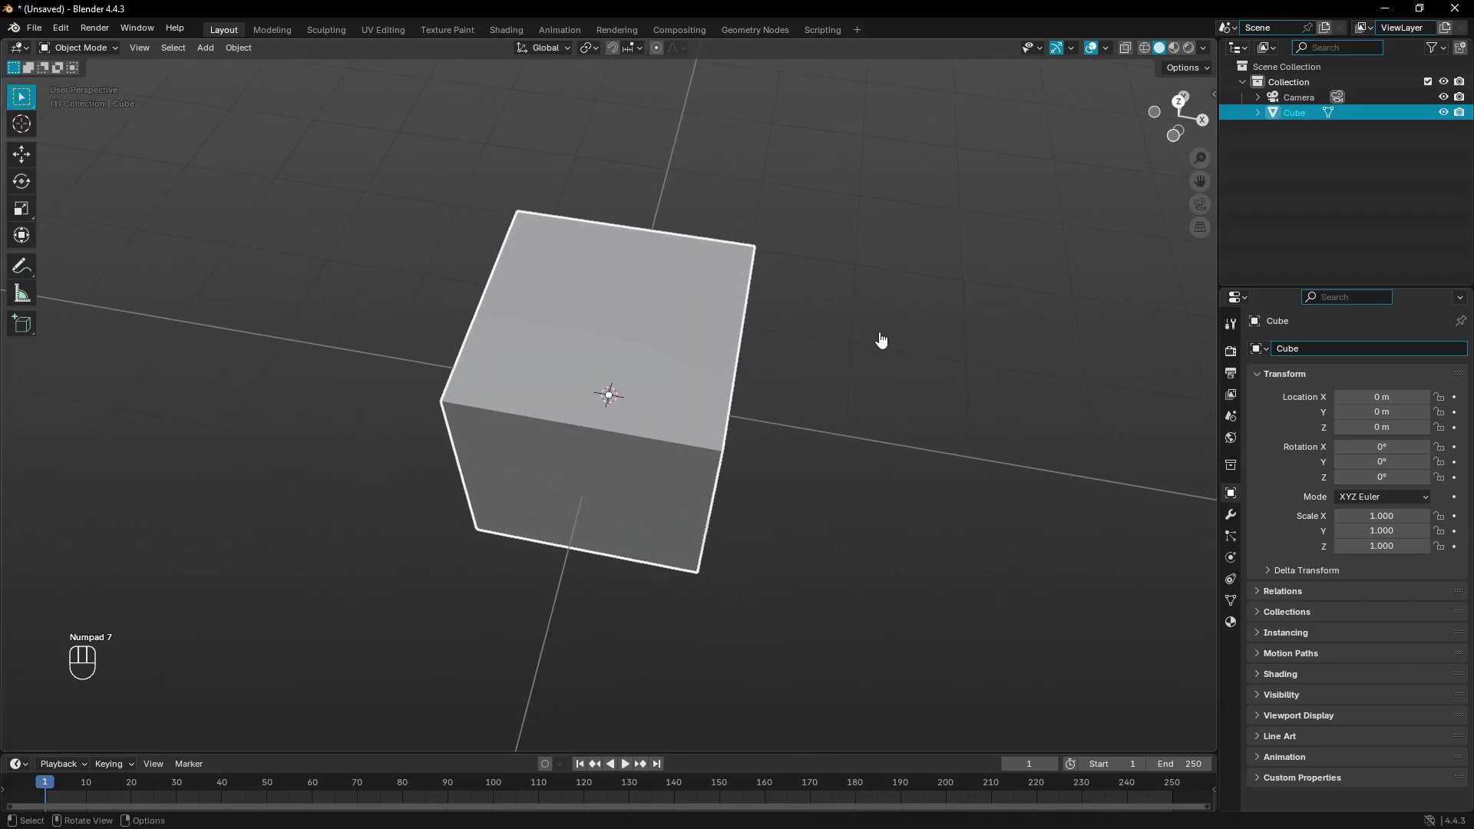
key("KP_7")
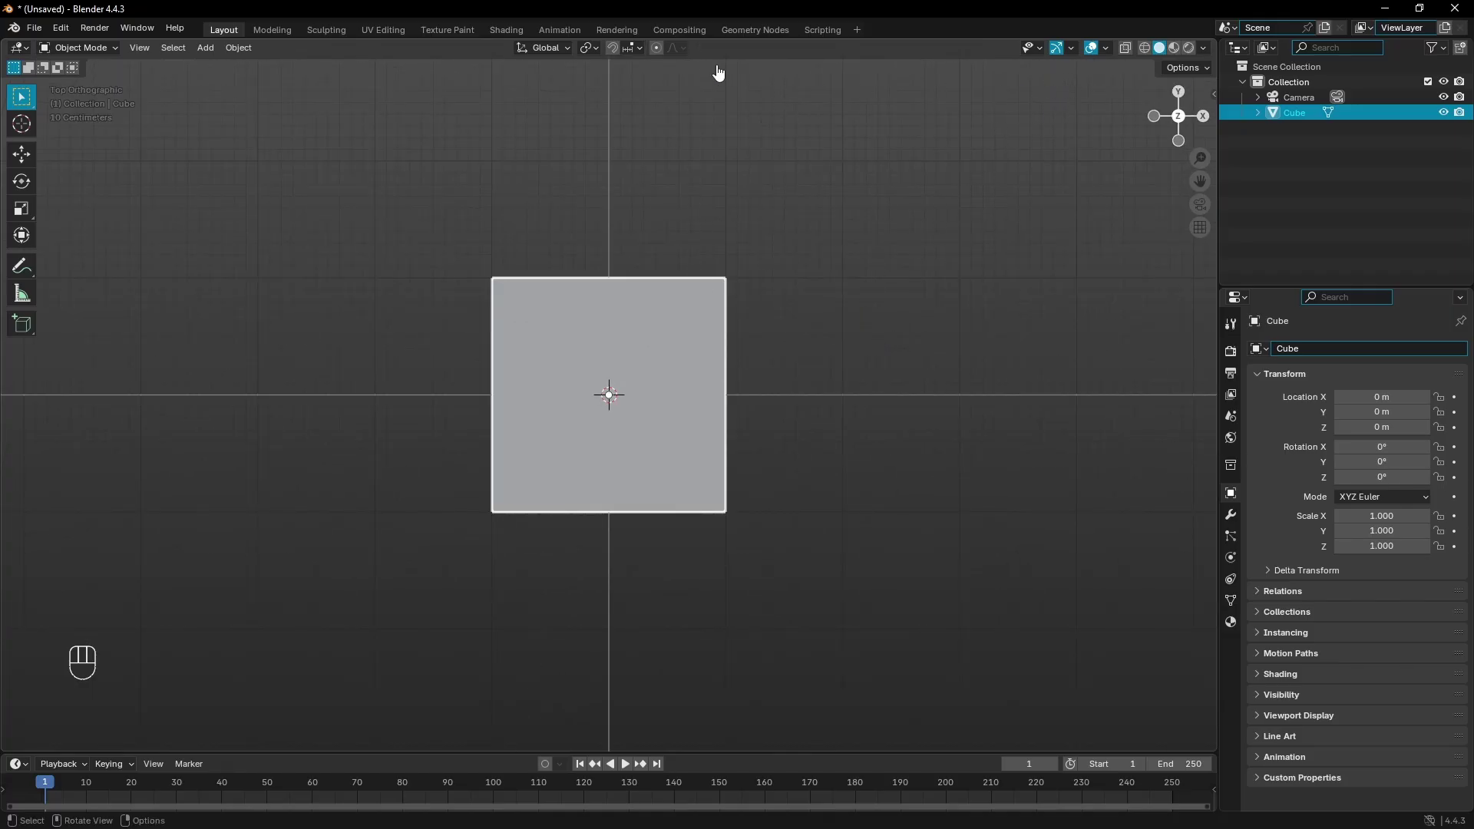
Turn on snapping with Increment as the snap target.
left_click(633, 49)
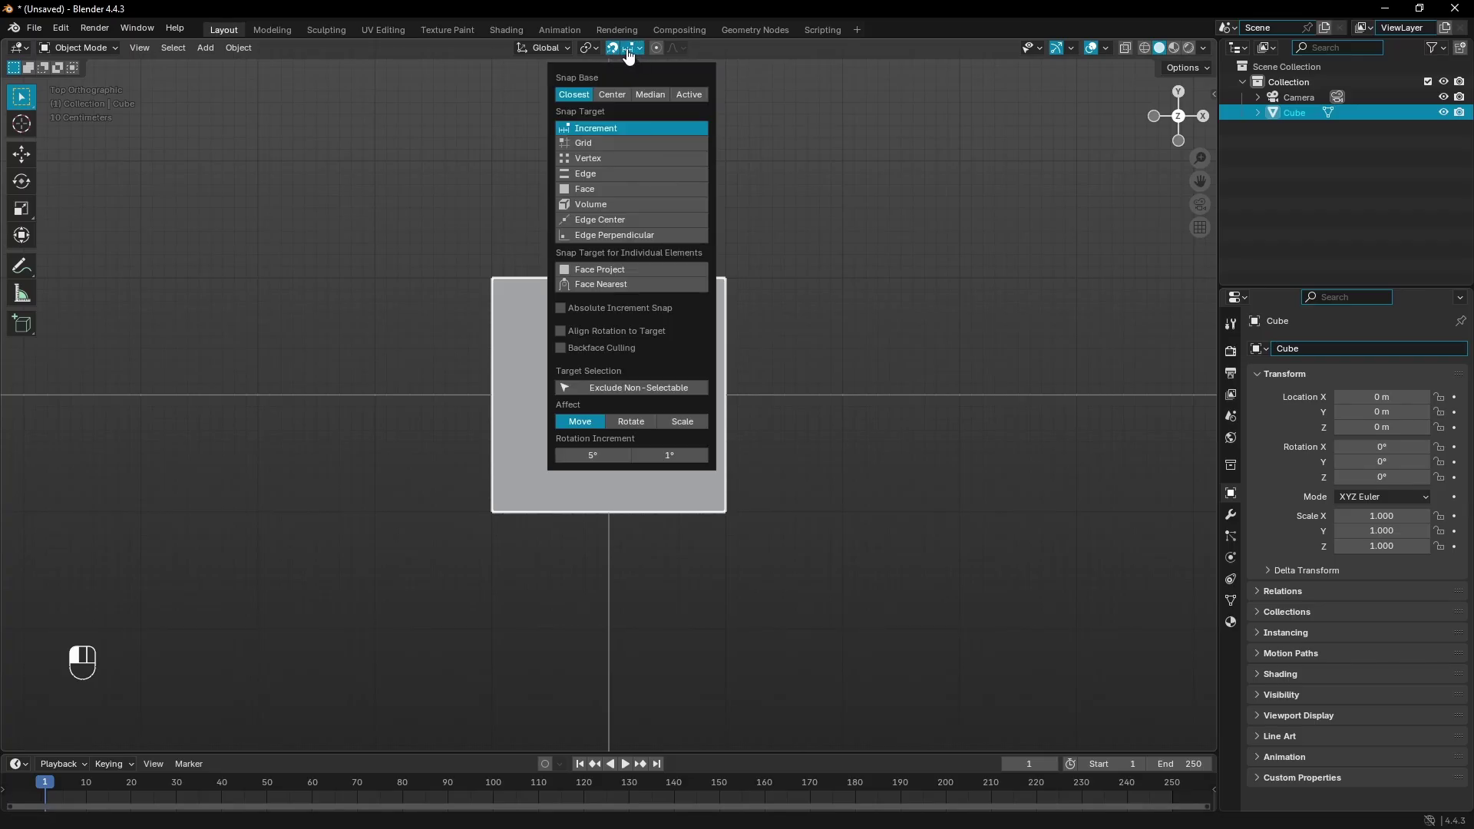
left_click(631, 50)
left_click(634, 49)
left_click(624, 50)
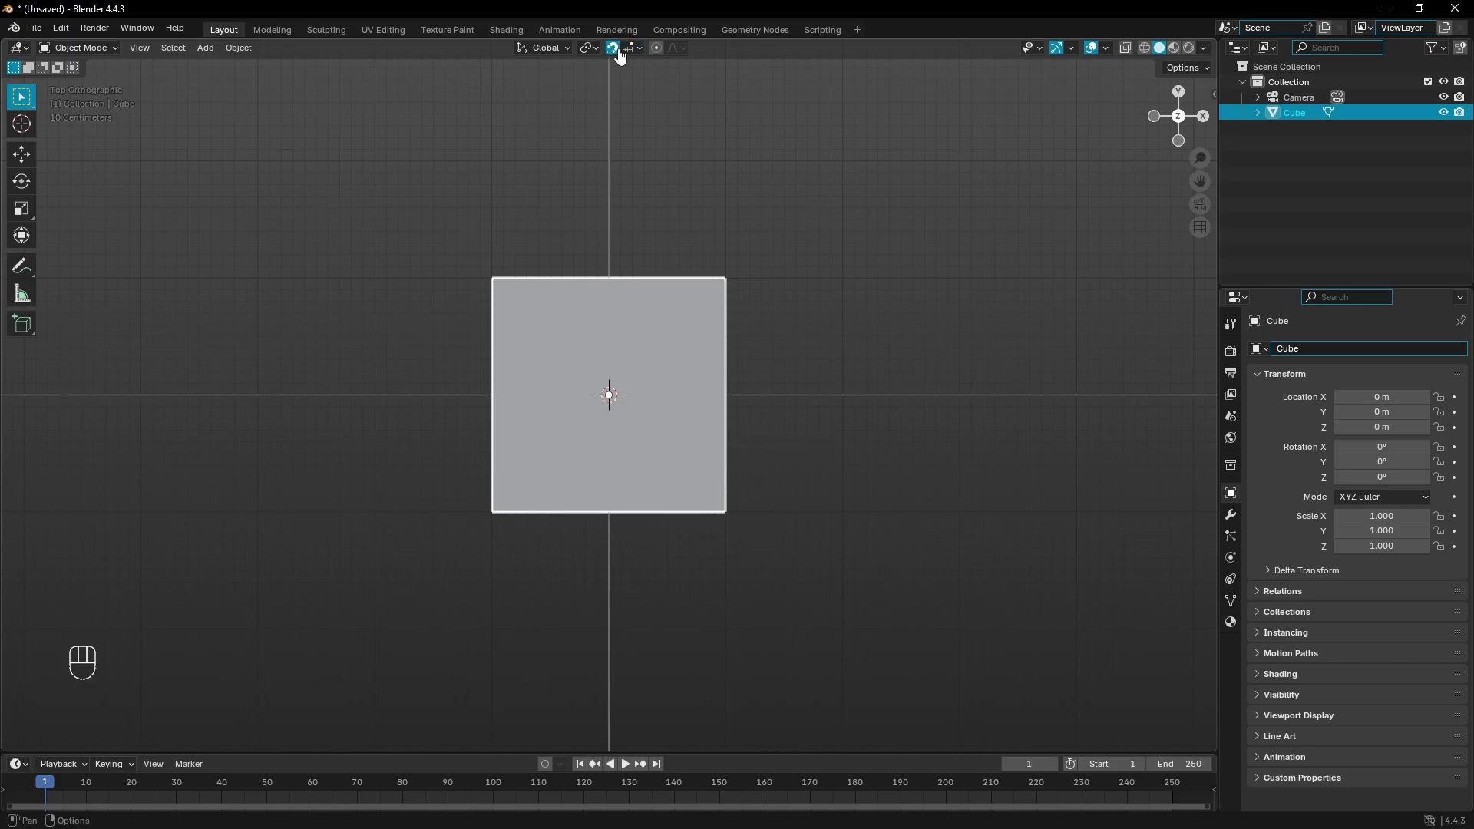
scroll(708, 281, "up", 2)
middle_click_drag(710, 239, 709, 278, "shift")
key("s")
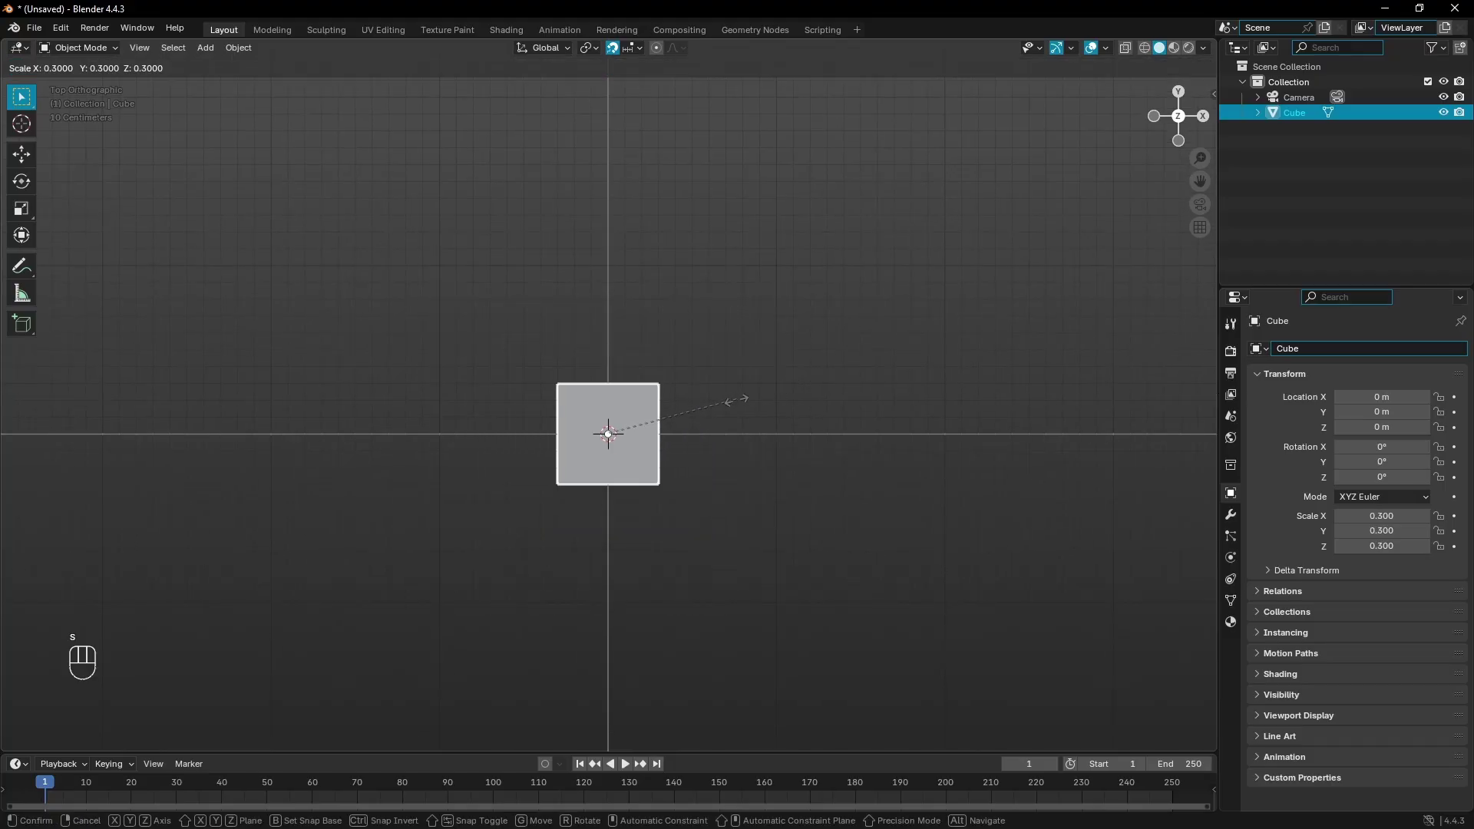
right_click(787, 399)
middle_click_drag(1037, 351, 632, 409)
scroll(717, 363, "up", 3)
scroll(758, 368, "up", 2)
scroll(609, 388, "down", 5)
key("shift+d")
left_click(634, 431)
scroll(737, 436, "down", 4)
left_click(754, 432)
key("ctrl+z")
key("ctrl+z")
key("ctrl+z")
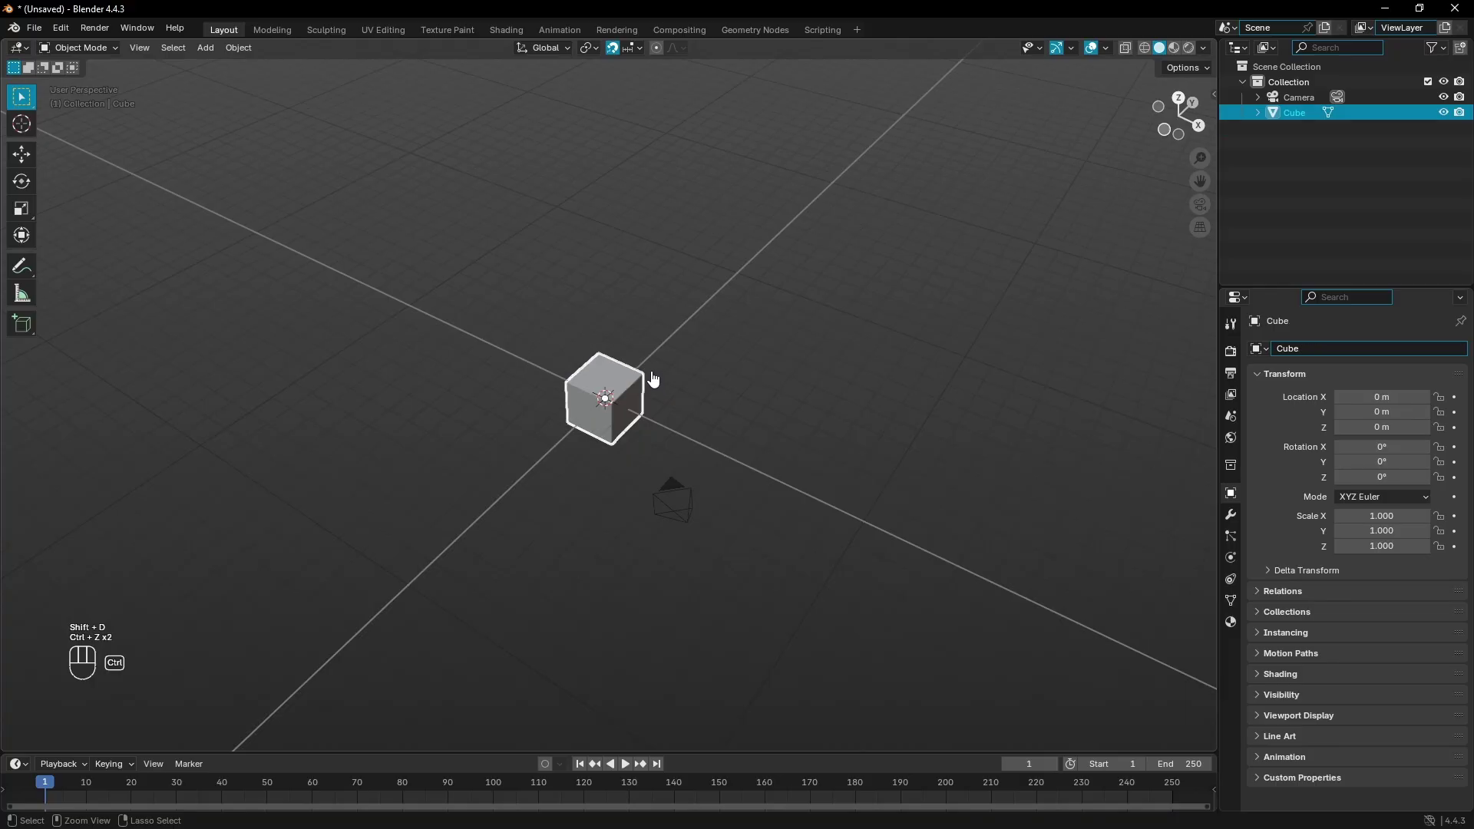
key("g")
right_click(707, 390)
scroll(695, 382, "up", 6)
middle_click_drag(695, 381, 882, 430)
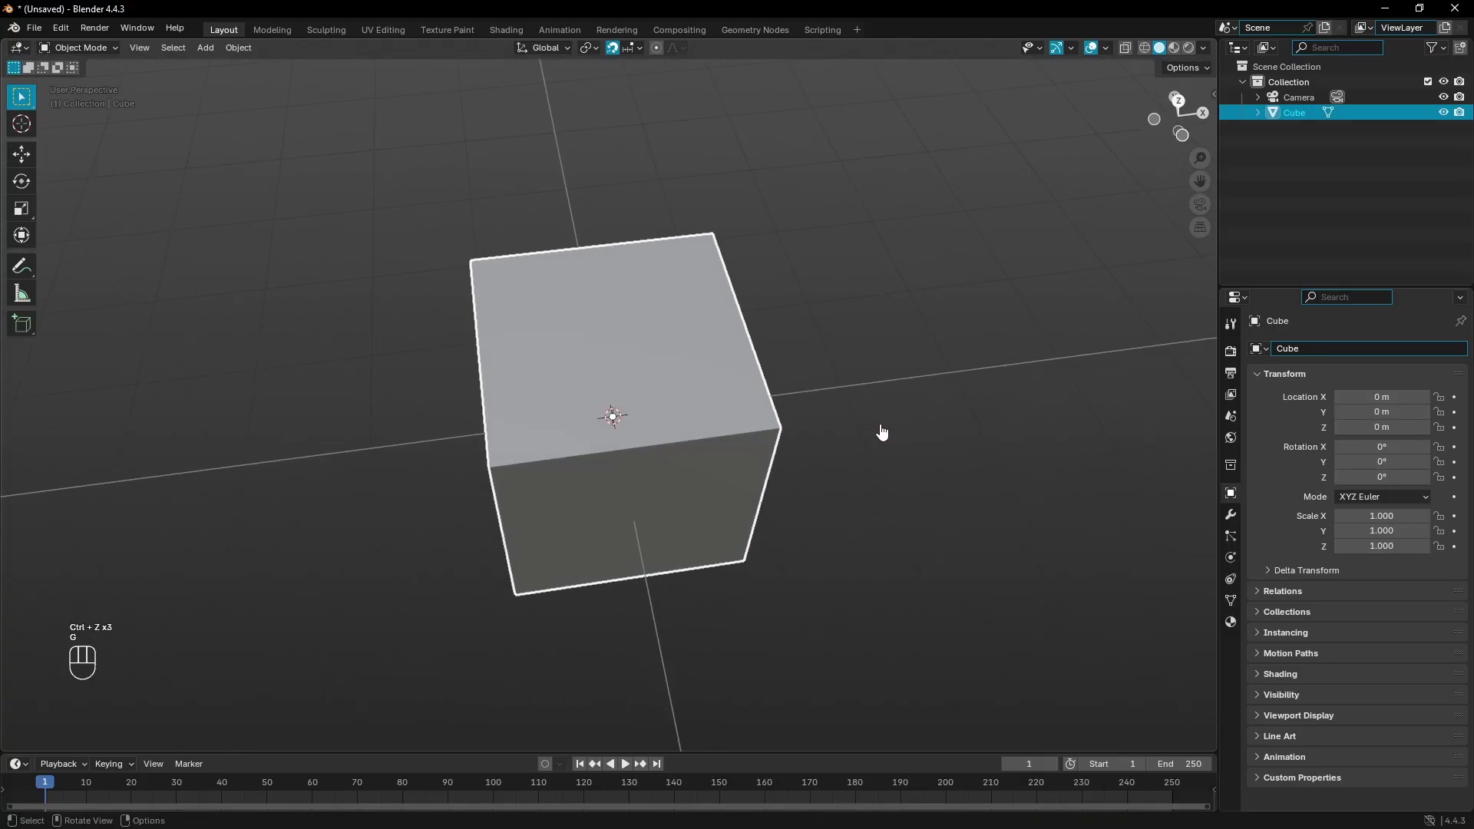
scroll(939, 429, "up", 3)
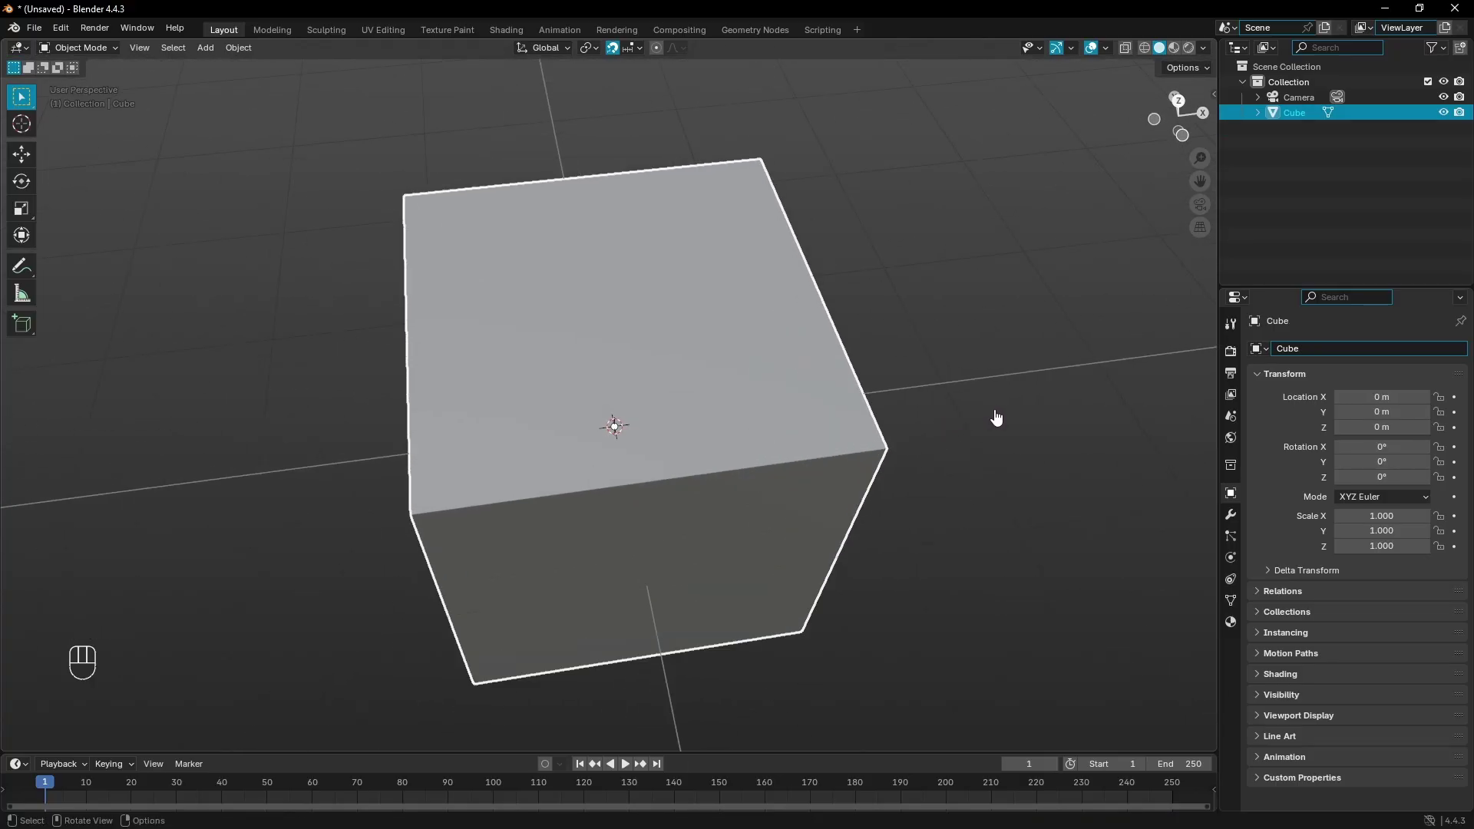
In top view, scale the cube uniformly to 0.1 using increment snapping.
key("KP_7")
key("s")
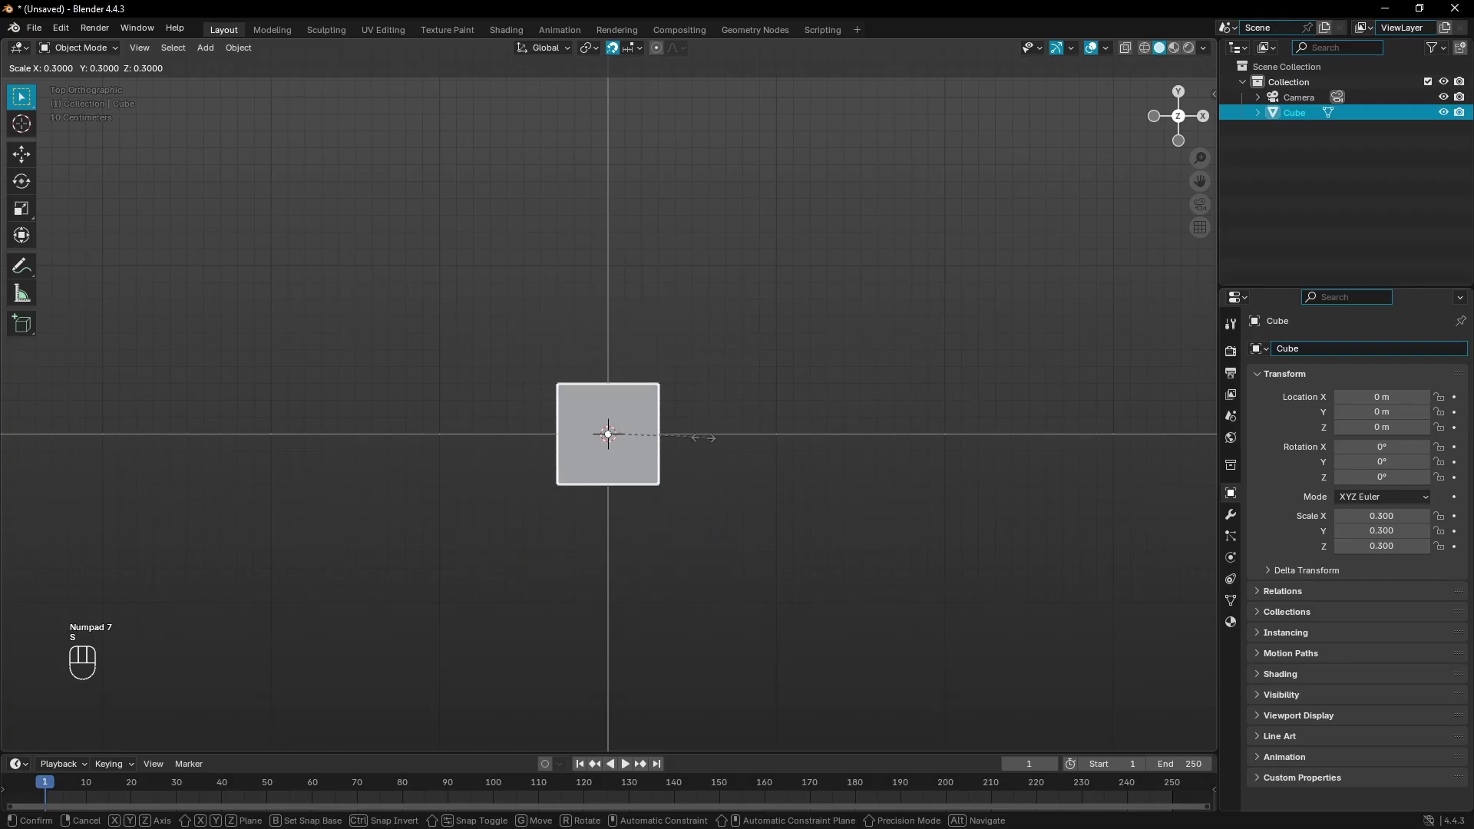
left_click(638, 441)
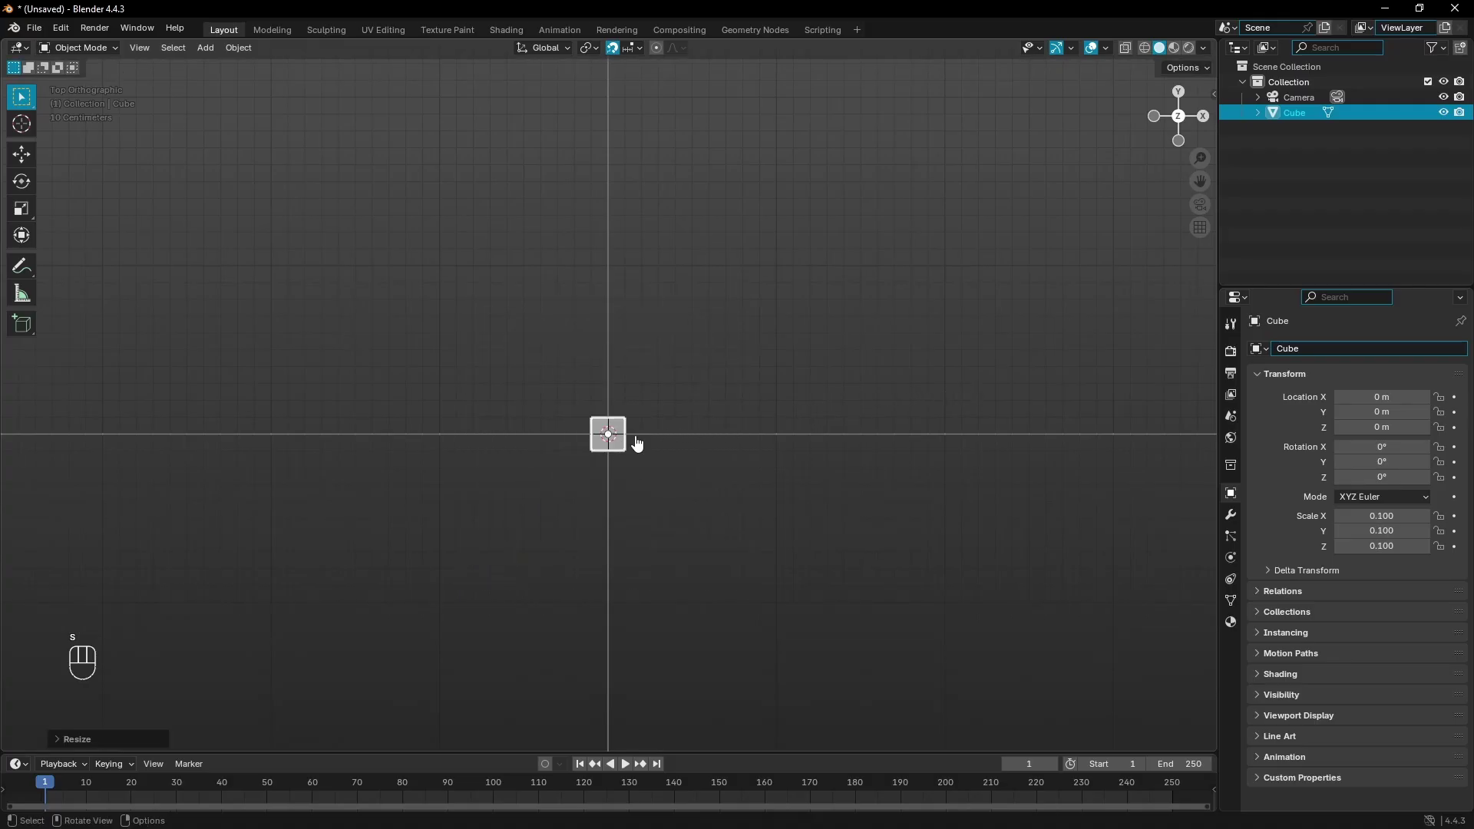
scroll(678, 441, "up", 3)
scroll(679, 441, "up", 1)
key("s")
right_click(886, 433)
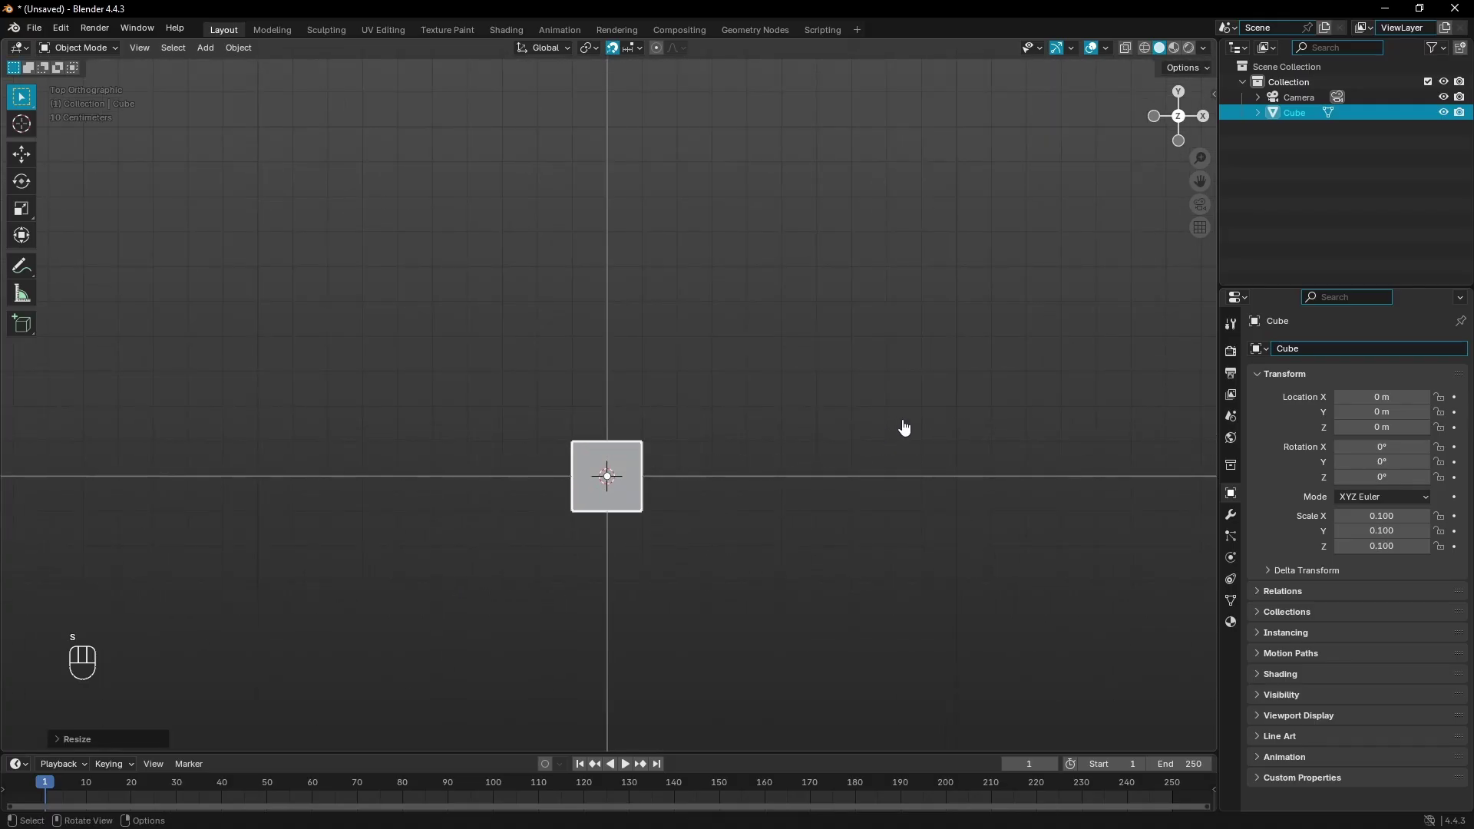
scroll(634, 473, "up", 5)
scroll(632, 481, "down", 8)
key("s")
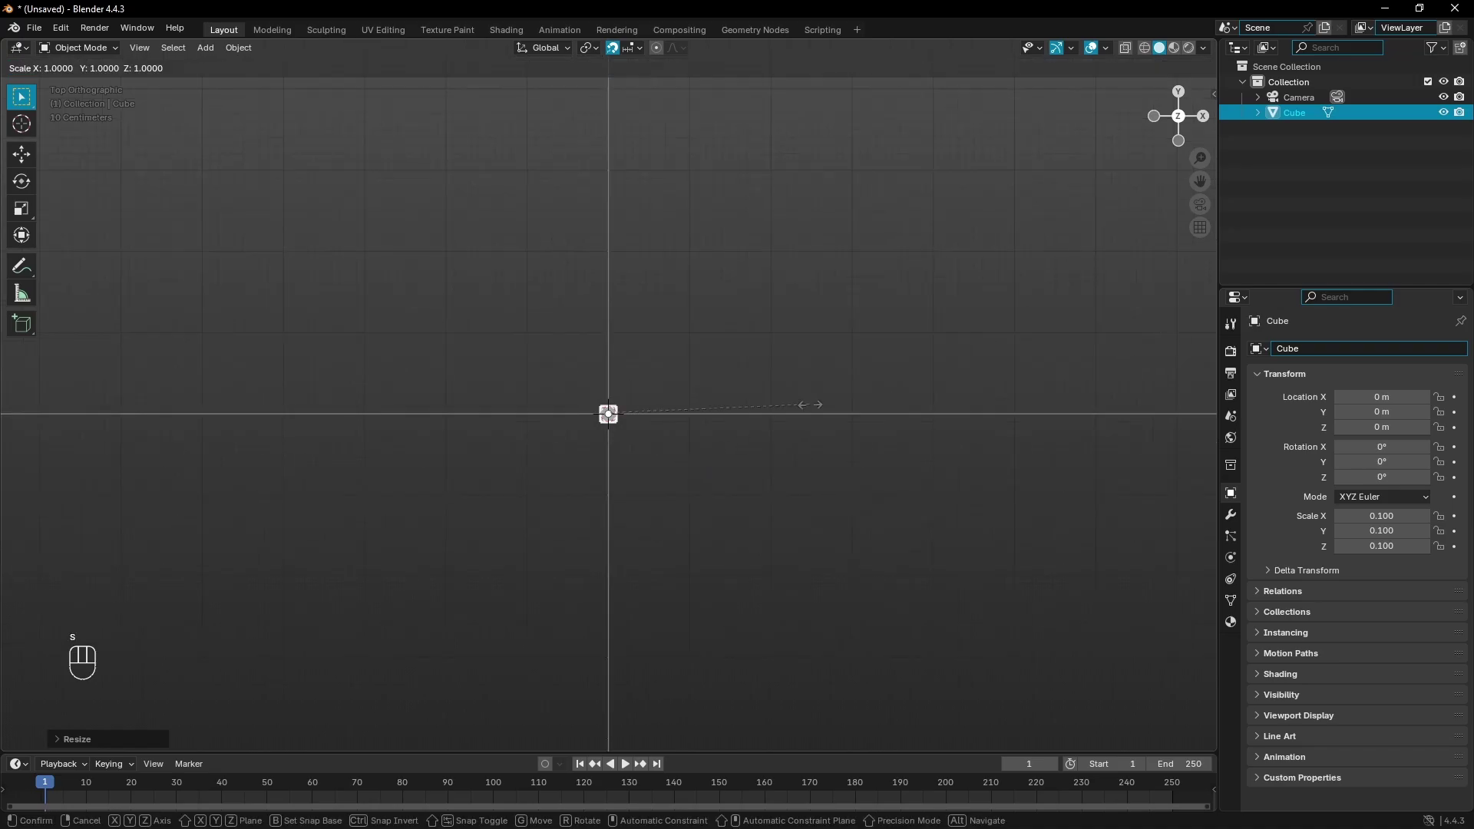
right_click(655, 426)
scroll(634, 422, "up", 7)
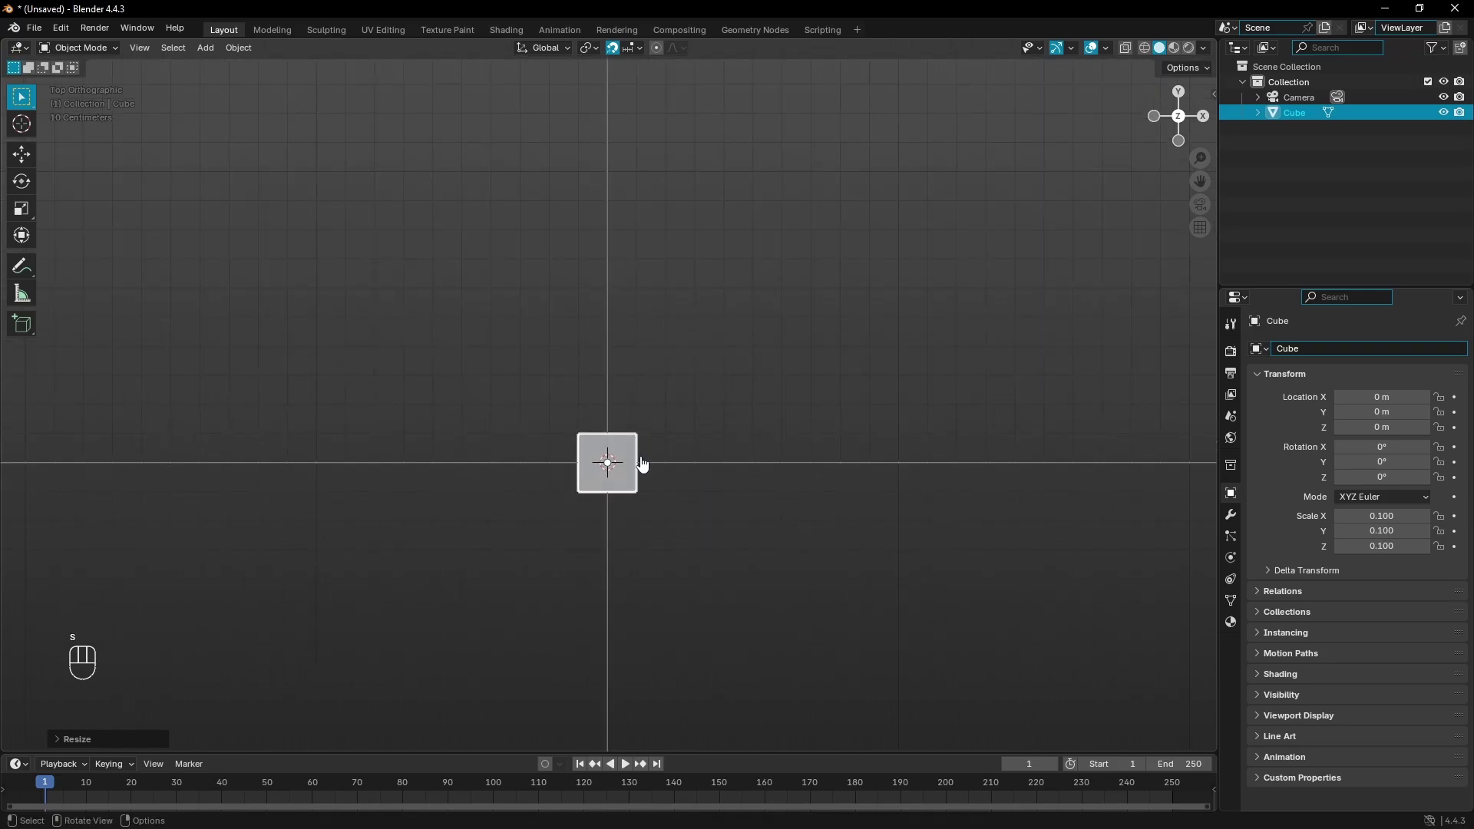
scroll(676, 476, "down", 2)
scroll(669, 461, "down", 2)
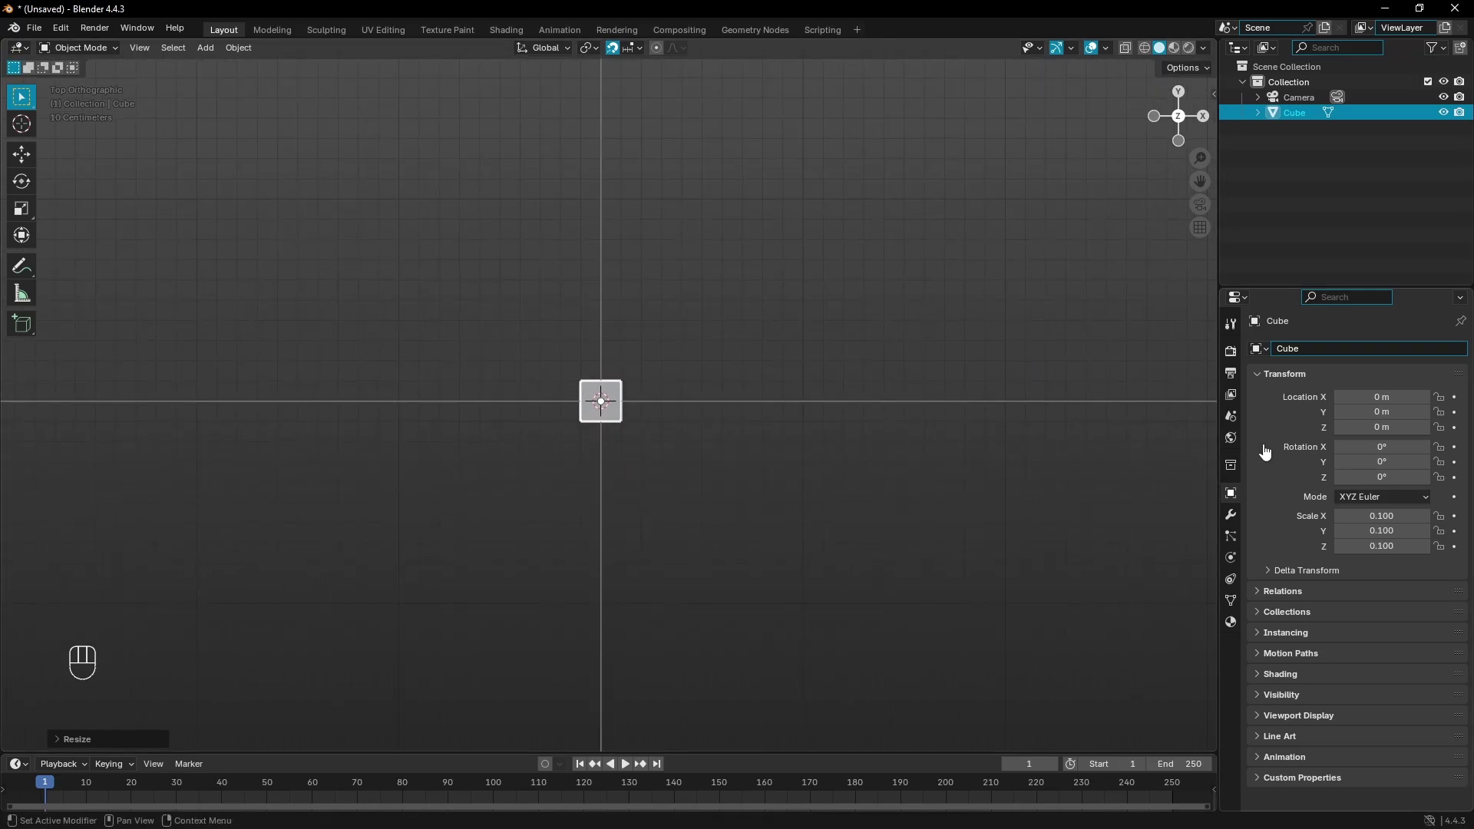
Change the cube's material surface to an Emission shader and set its color to black.
left_click(1232, 624)
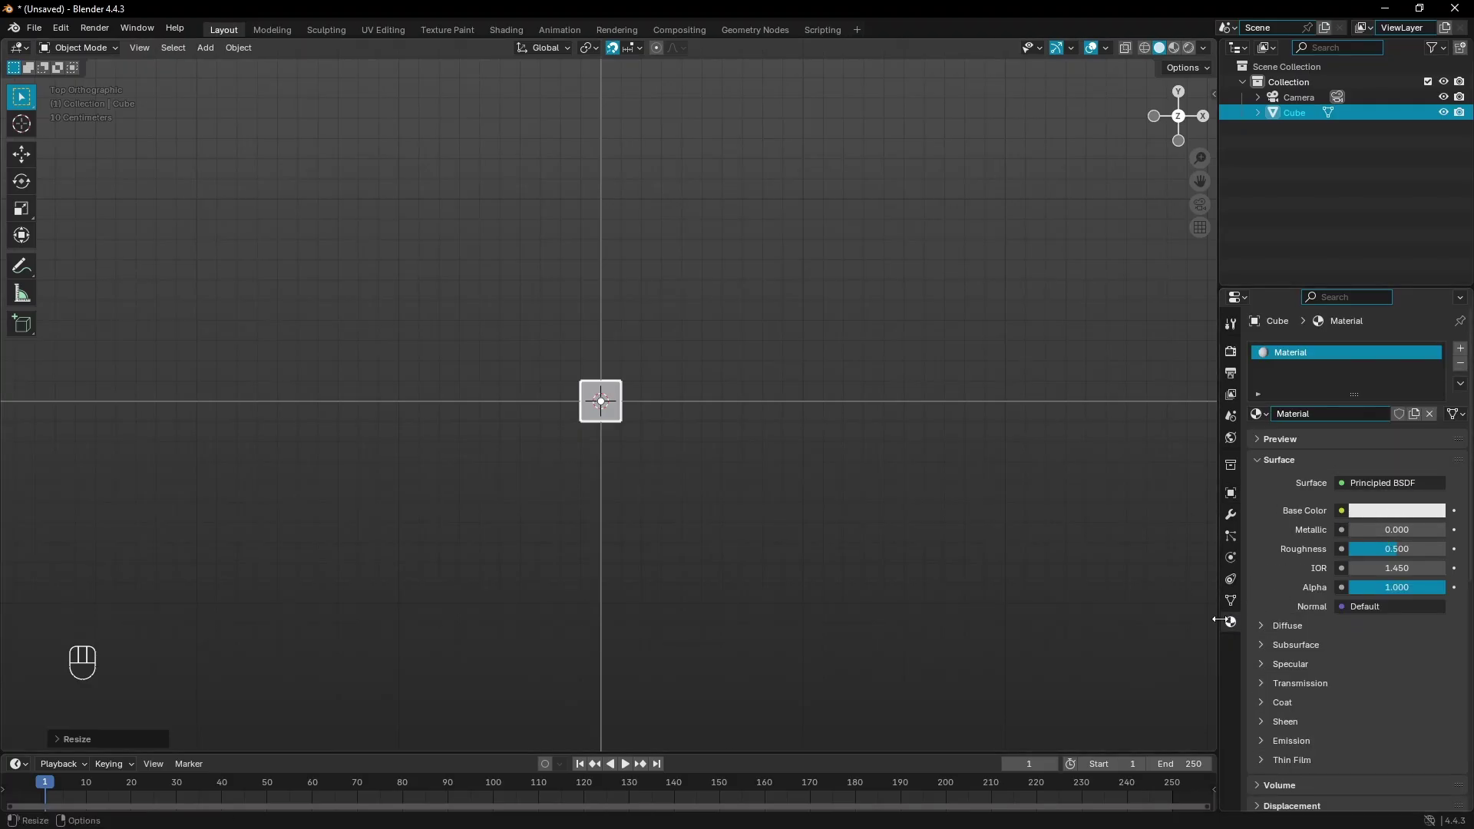
left_click(1390, 484)
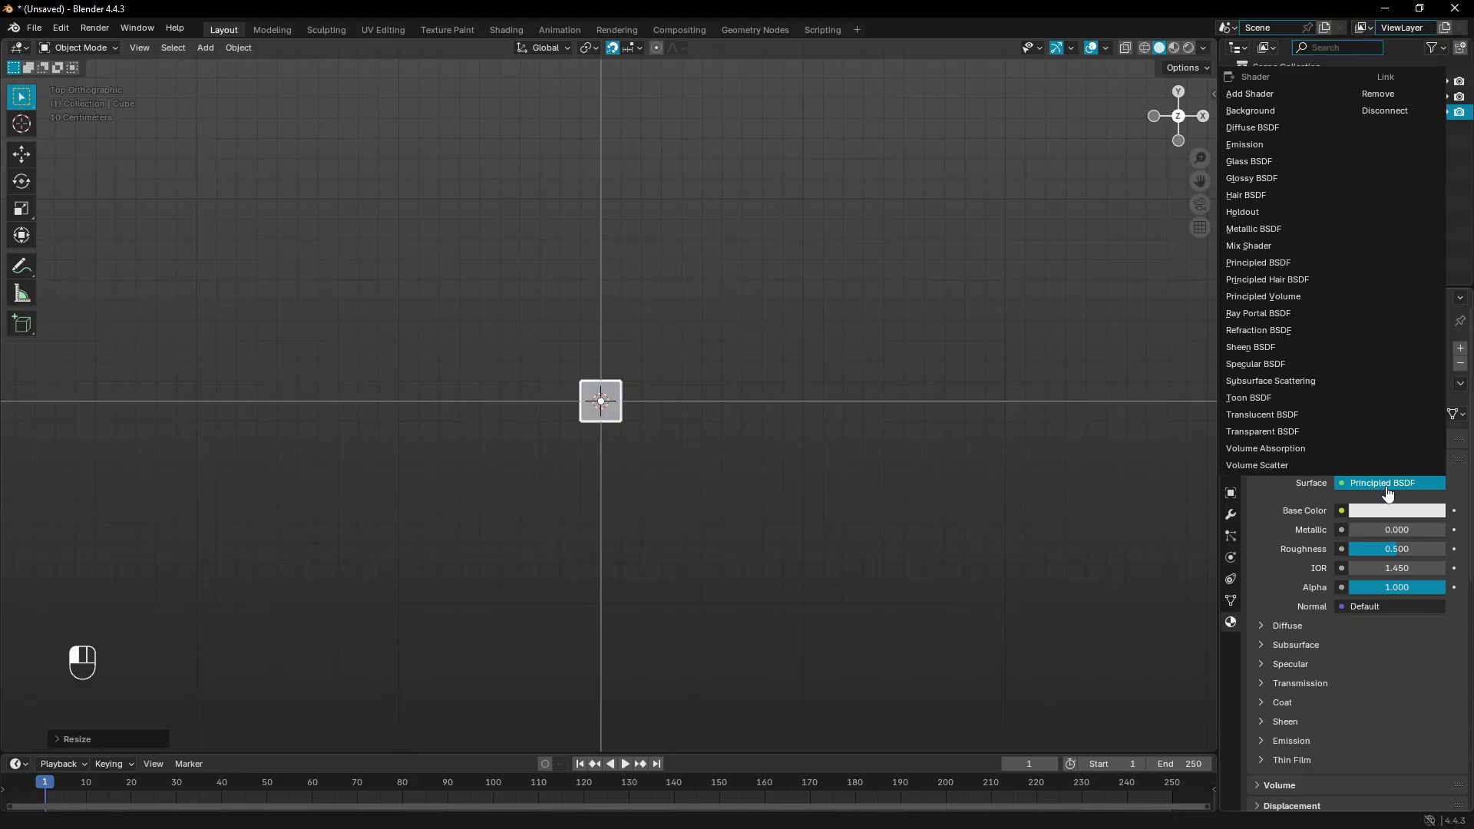
left_click(1278, 145)
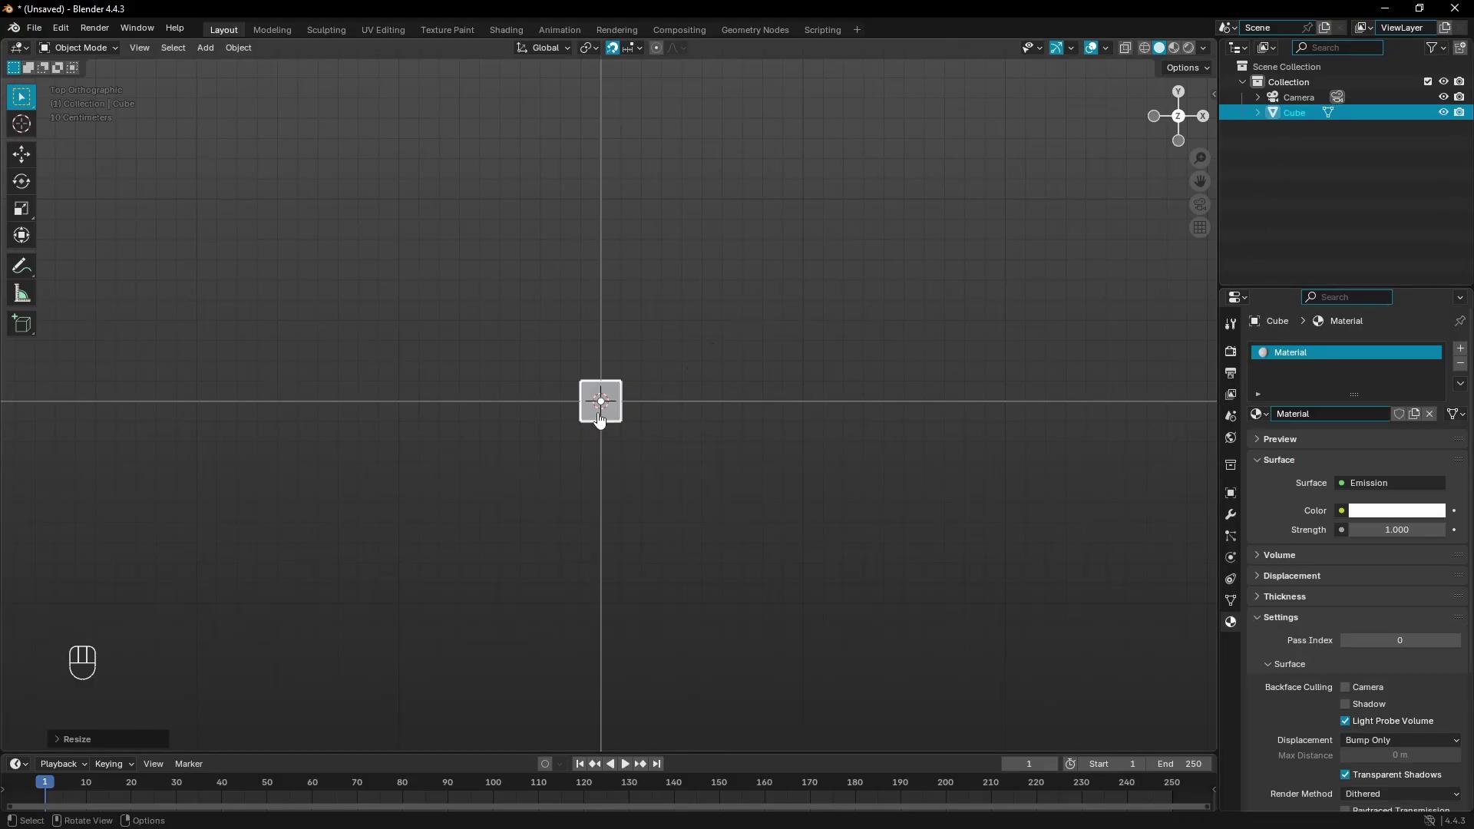
left_click(1401, 512)
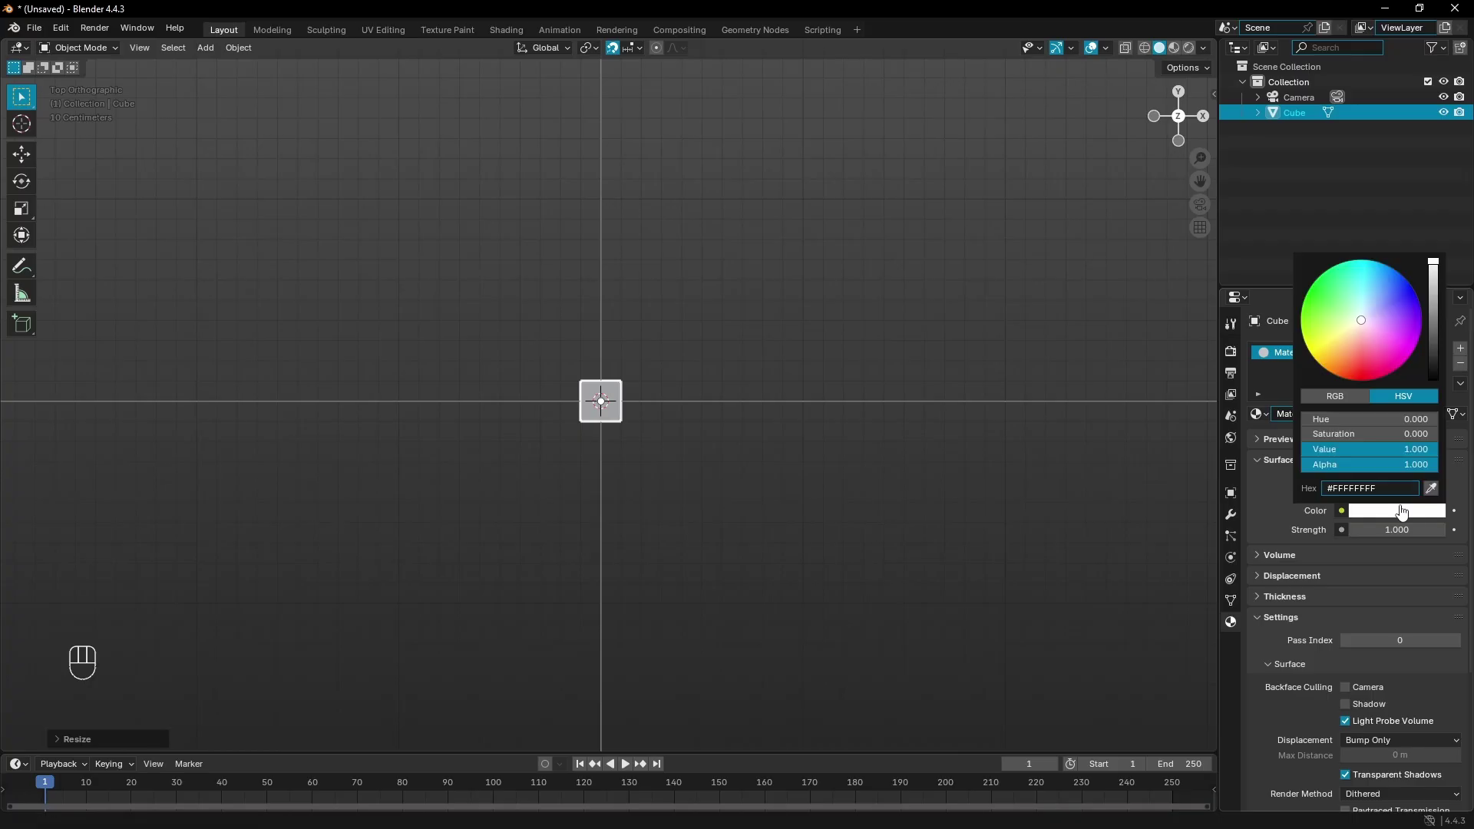
left_click_drag(1432, 355, 1432, 380)
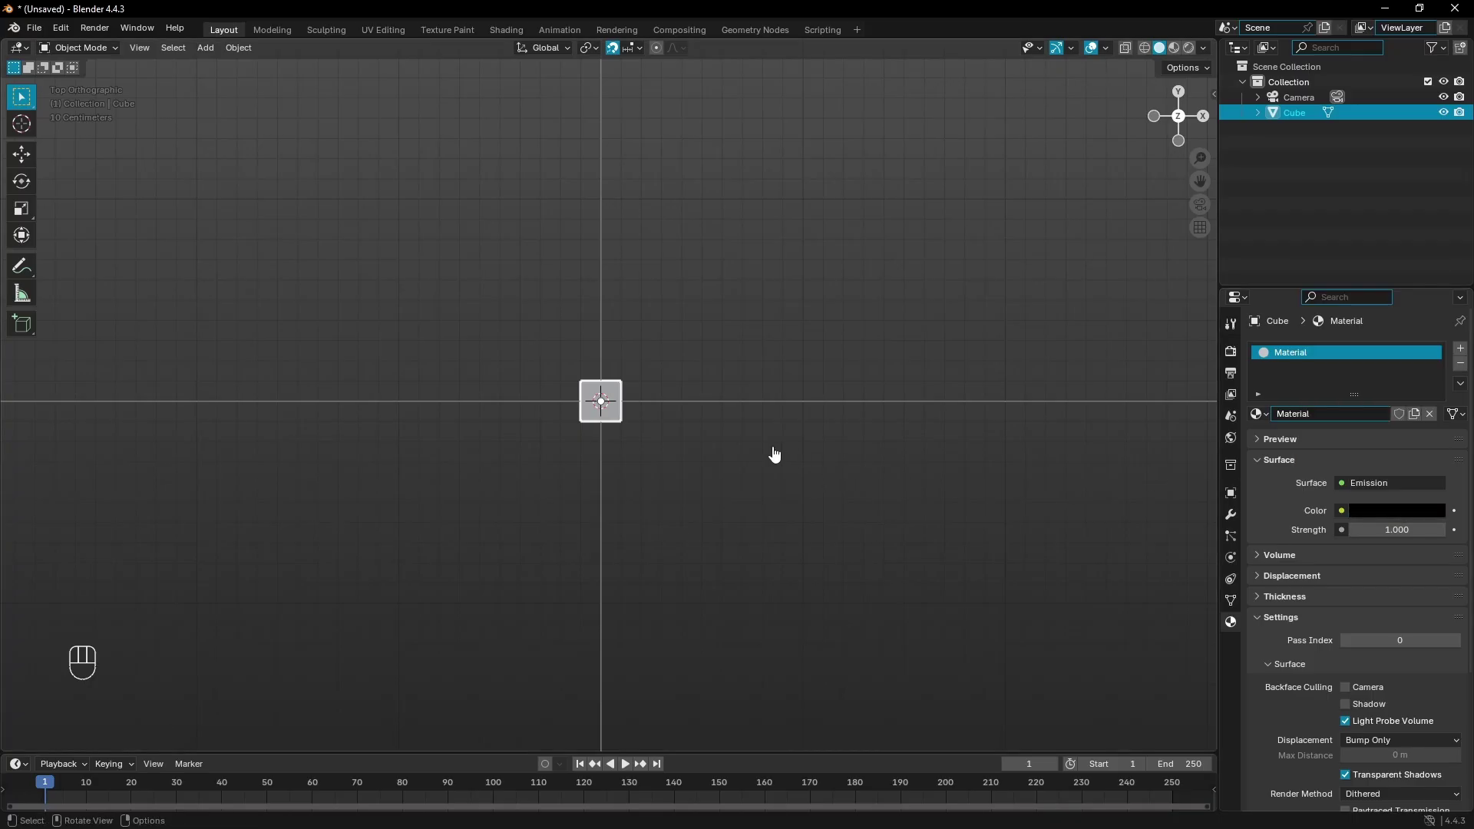
Duplicate the small cube and place the copy diagonally up-right so their corners touch.
left_click(627, 340)
left_click(604, 419)
left_click_drag(700, 444, 581, 366)
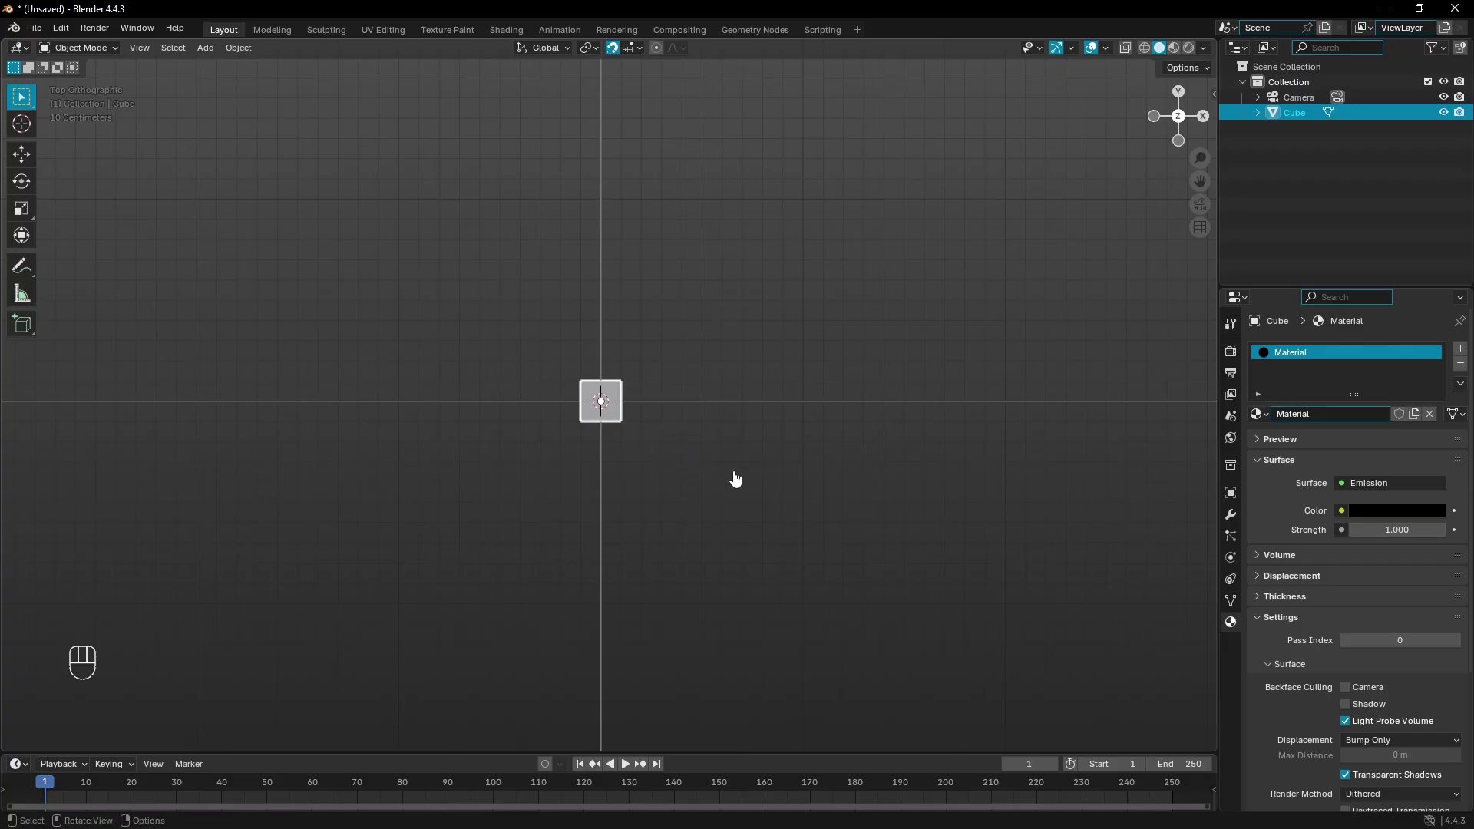
left_click_drag(728, 485, 572, 370)
left_click_drag(758, 508, 530, 349)
key("shift+d")
left_click(770, 328)
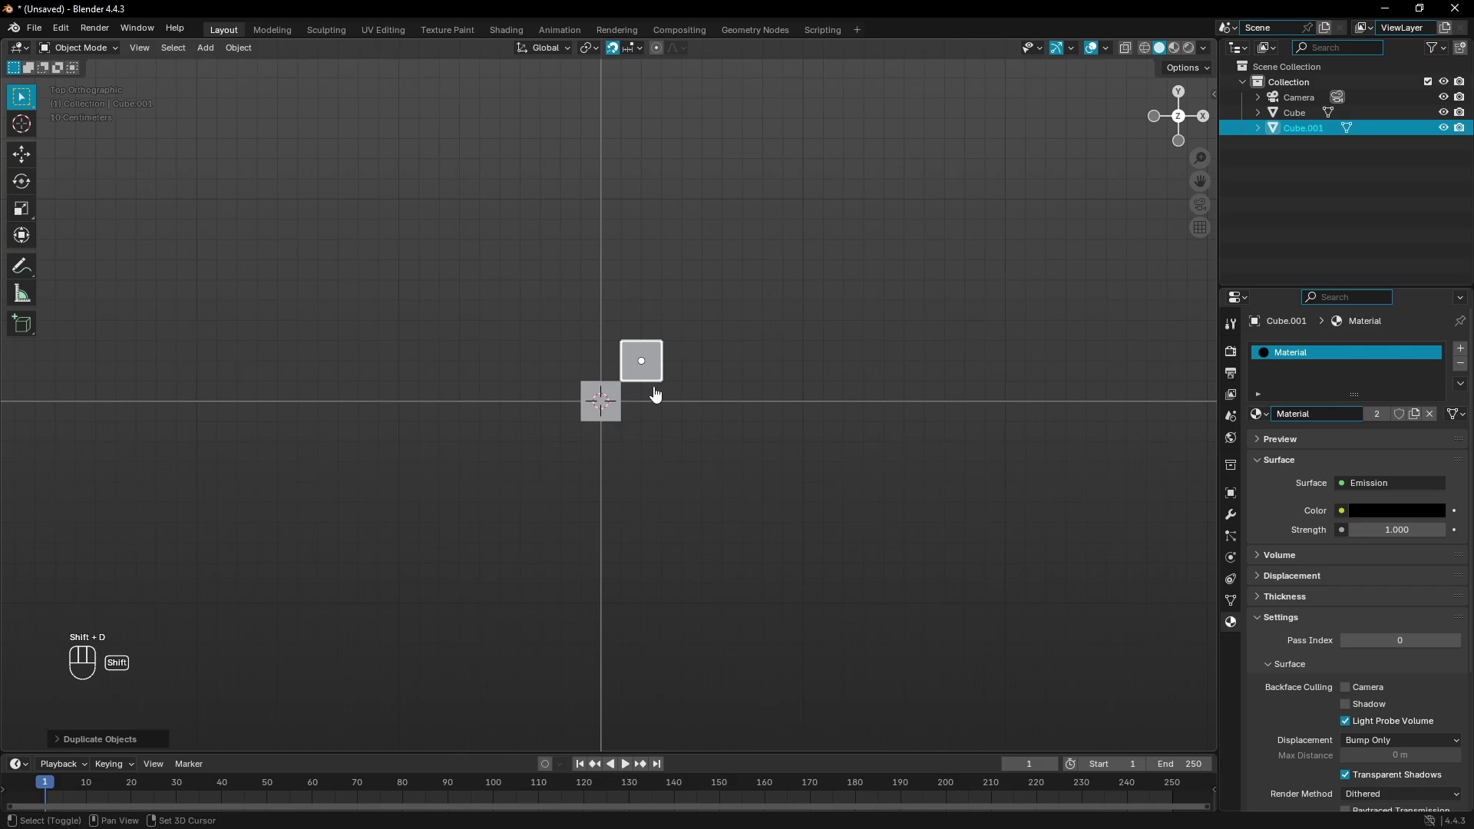
Duplicate the cube six times around the empty cell below the original, forming a three-by-three ring with its upper-right corner open.
key("shift+d")
left_click(574, 434)
key("shift+d")
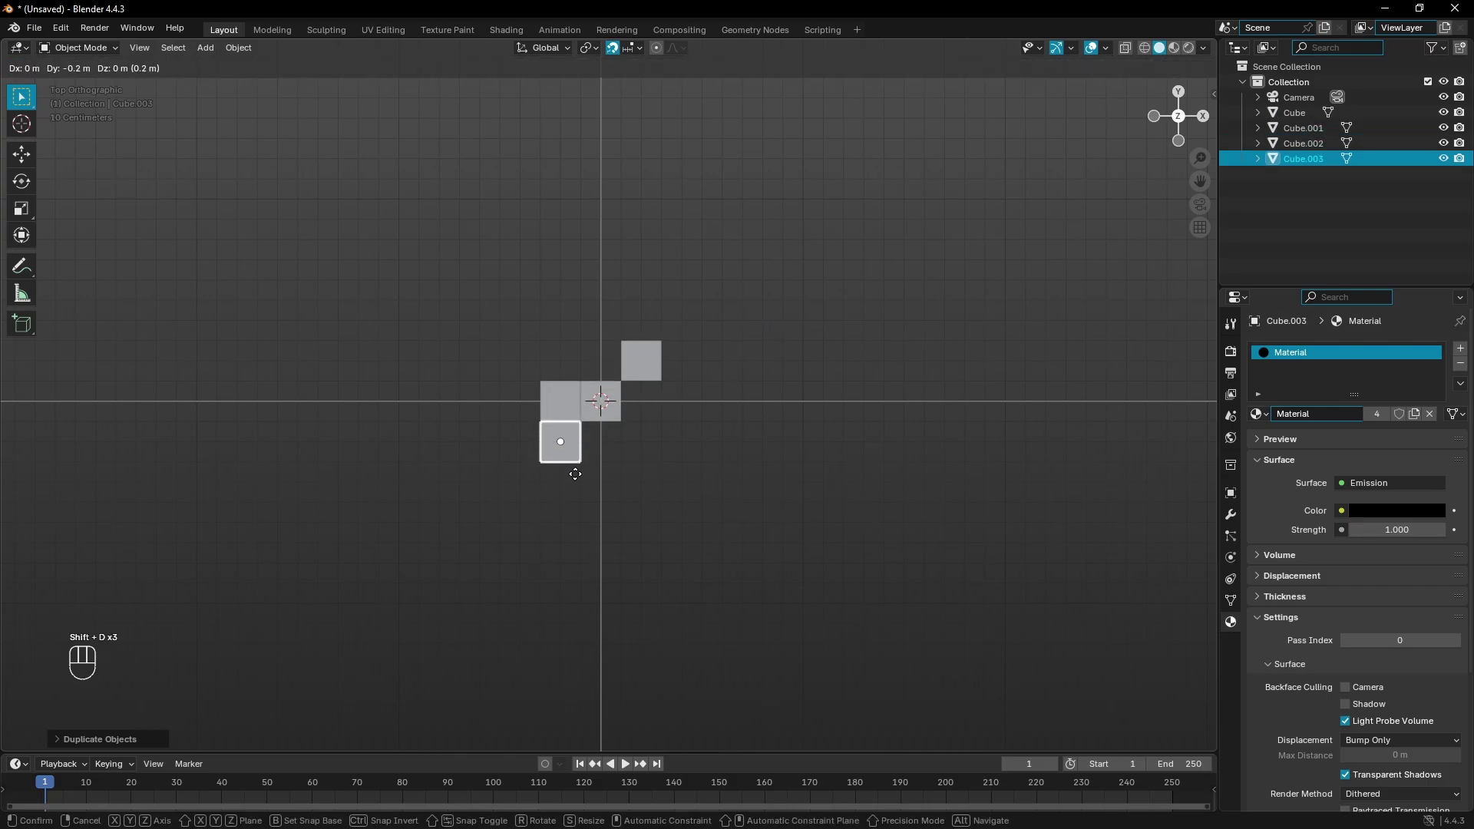
left_click(575, 473)
key("shift+d")
left_click(578, 510)
key("shift+d")
left_click(625, 522)
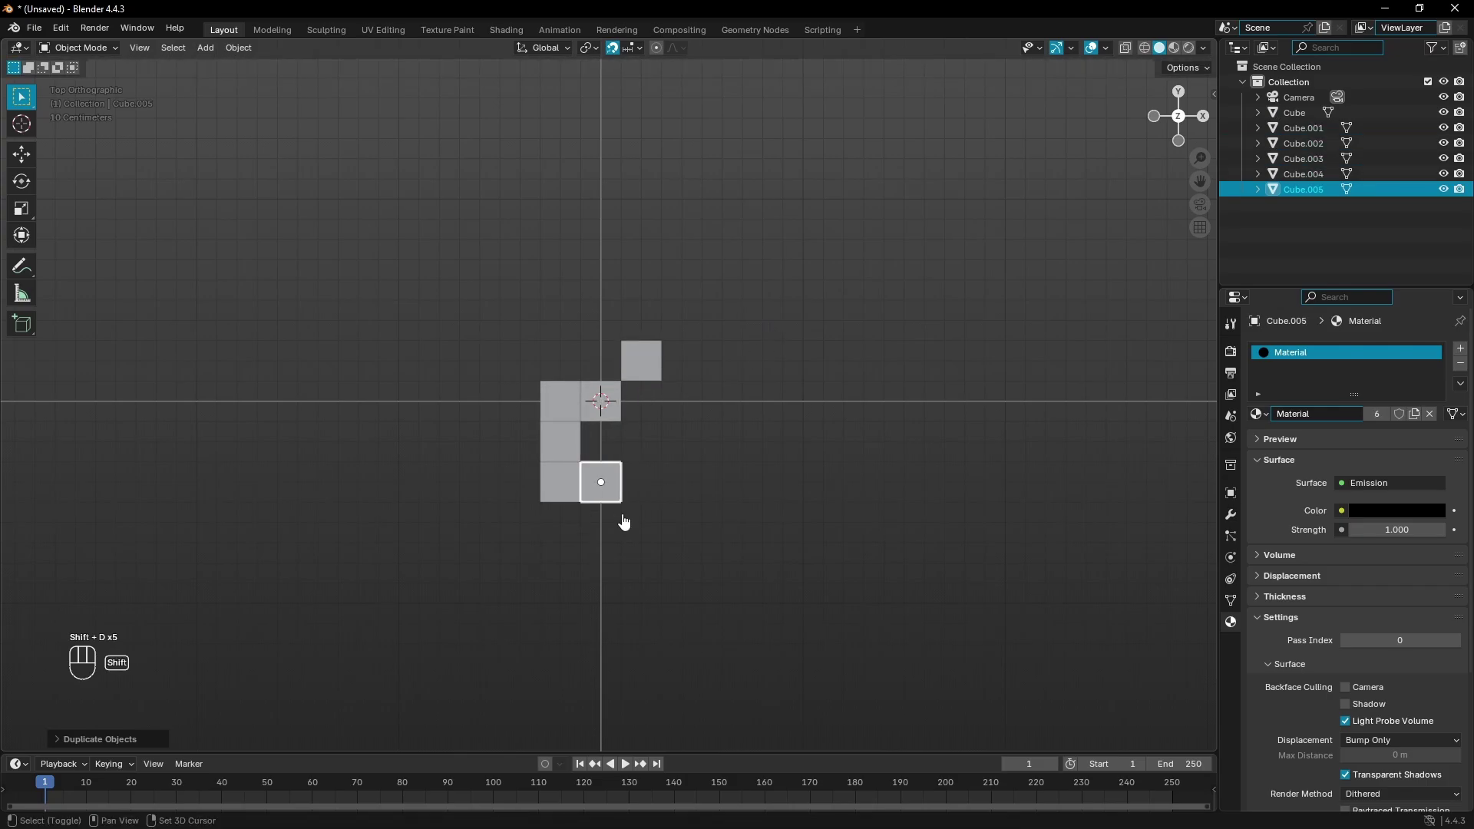
key("shift+d")
left_click(664, 494)
key("shift+d")
left_click(662, 527)
Add three more cube copies that, with the first diagonal copy, form a four-cube diamond around an empty cell up-right of the ring.
key("shift+d")
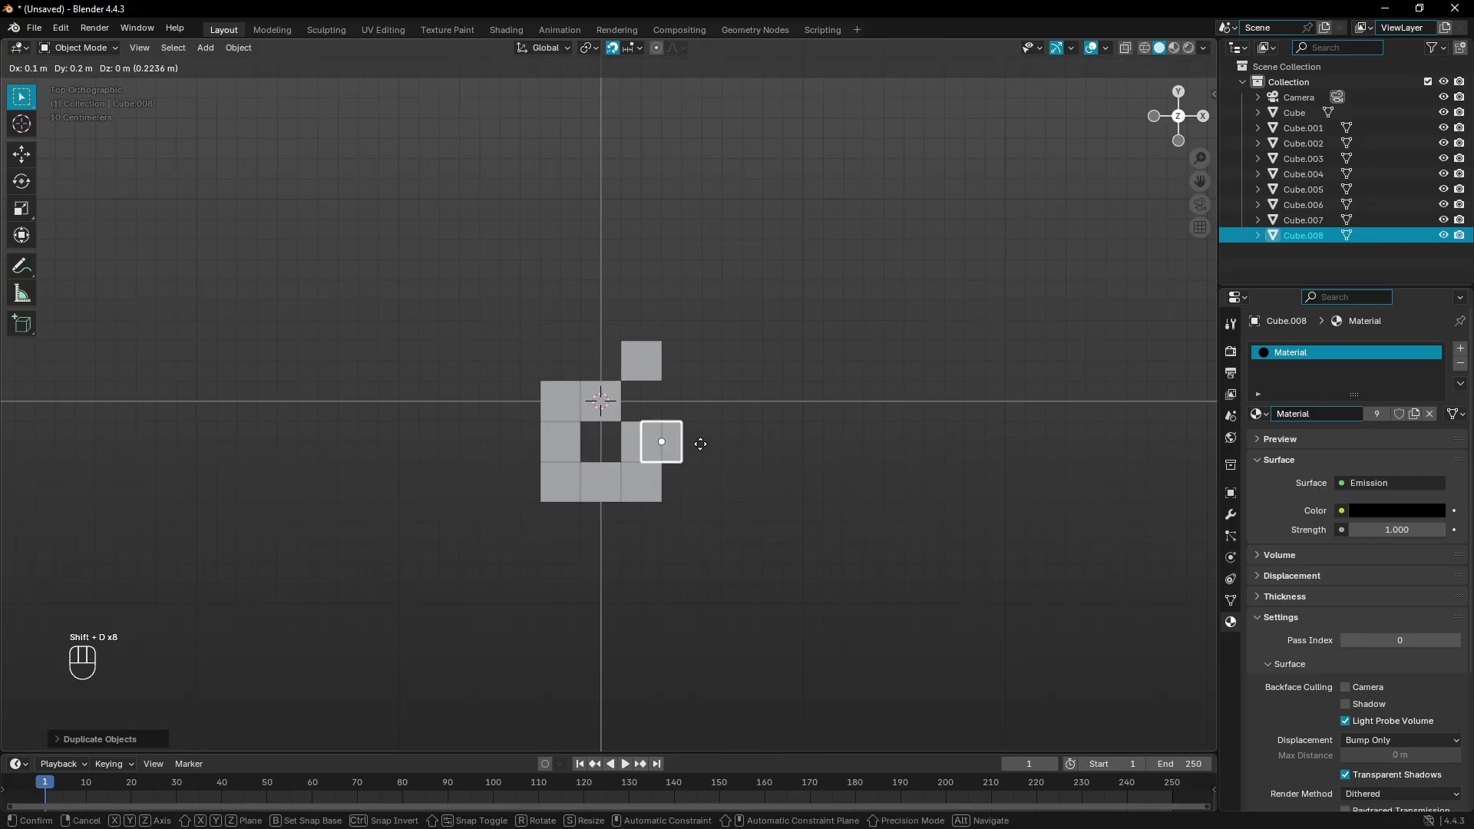
left_click(710, 401)
key("shift+d")
left_click(730, 359)
key("shift+d")
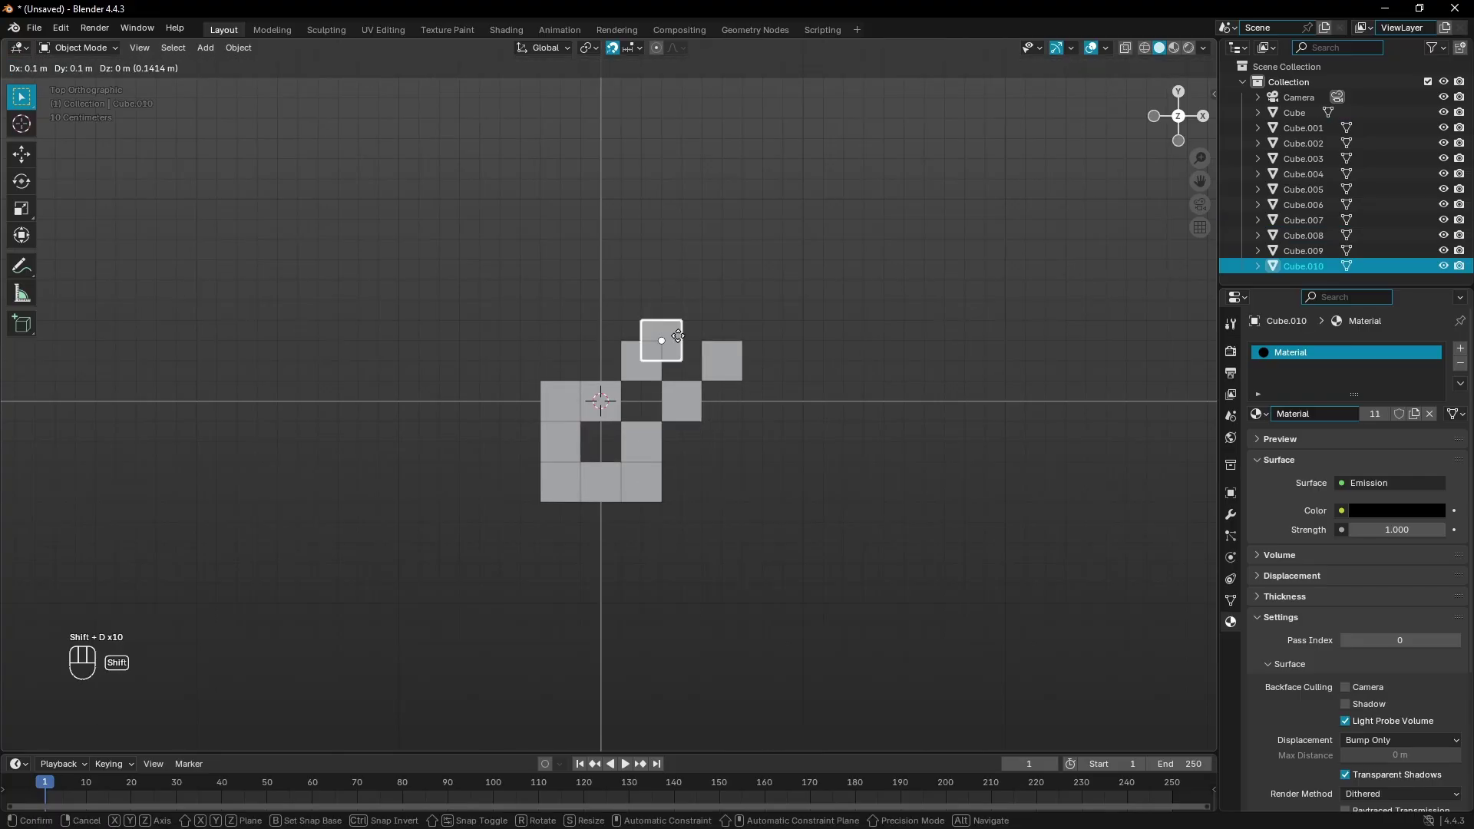
left_click(697, 316)
Duplicate the four-cube diamond four times up-right along the diagonal, offsetting each copy 0.4 m in X and Y to form the blade.
left_click_drag(783, 428, 666, 297)
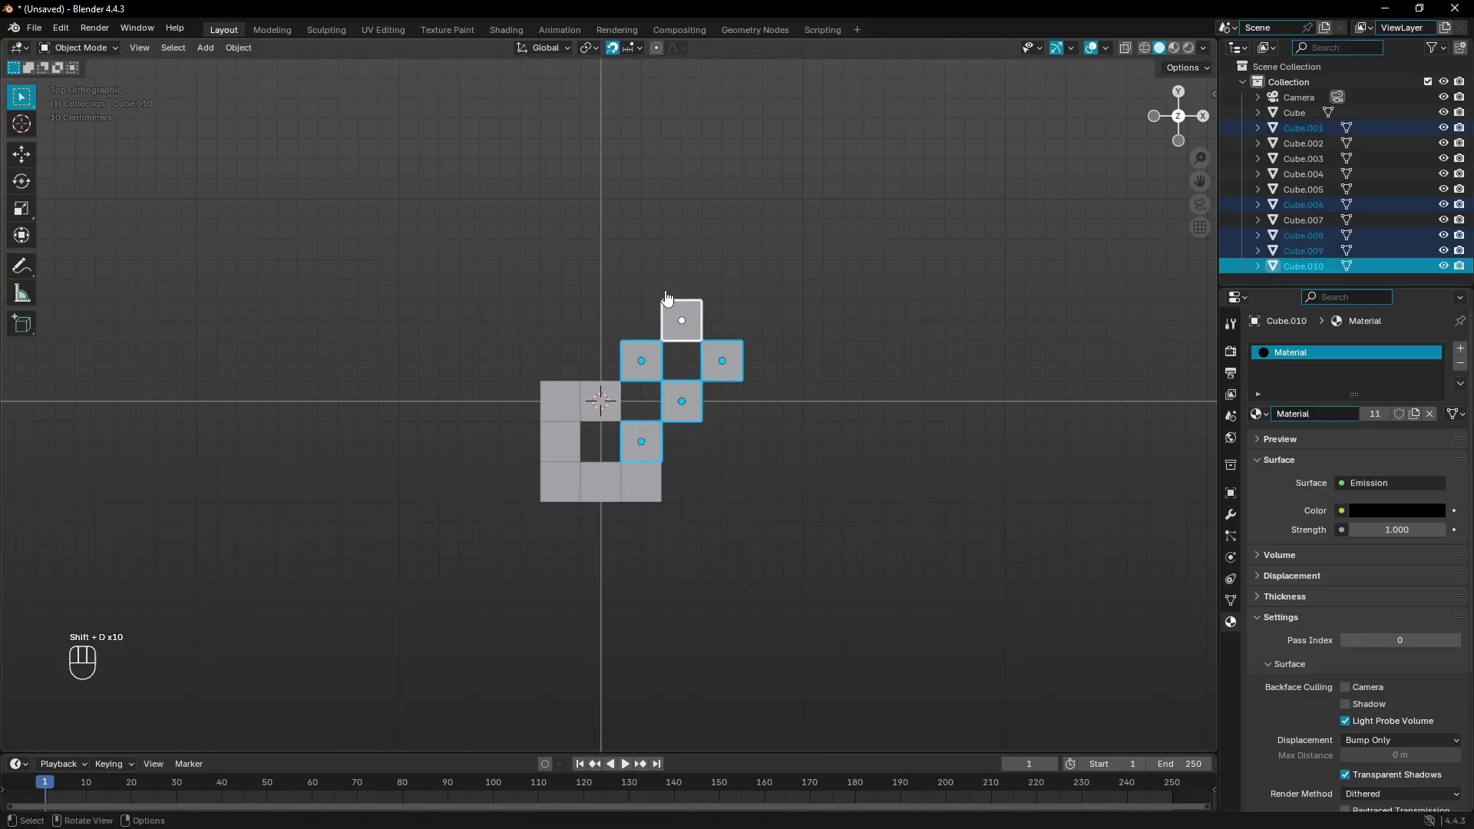
left_click(771, 396)
left_click_drag(770, 391, 653, 300)
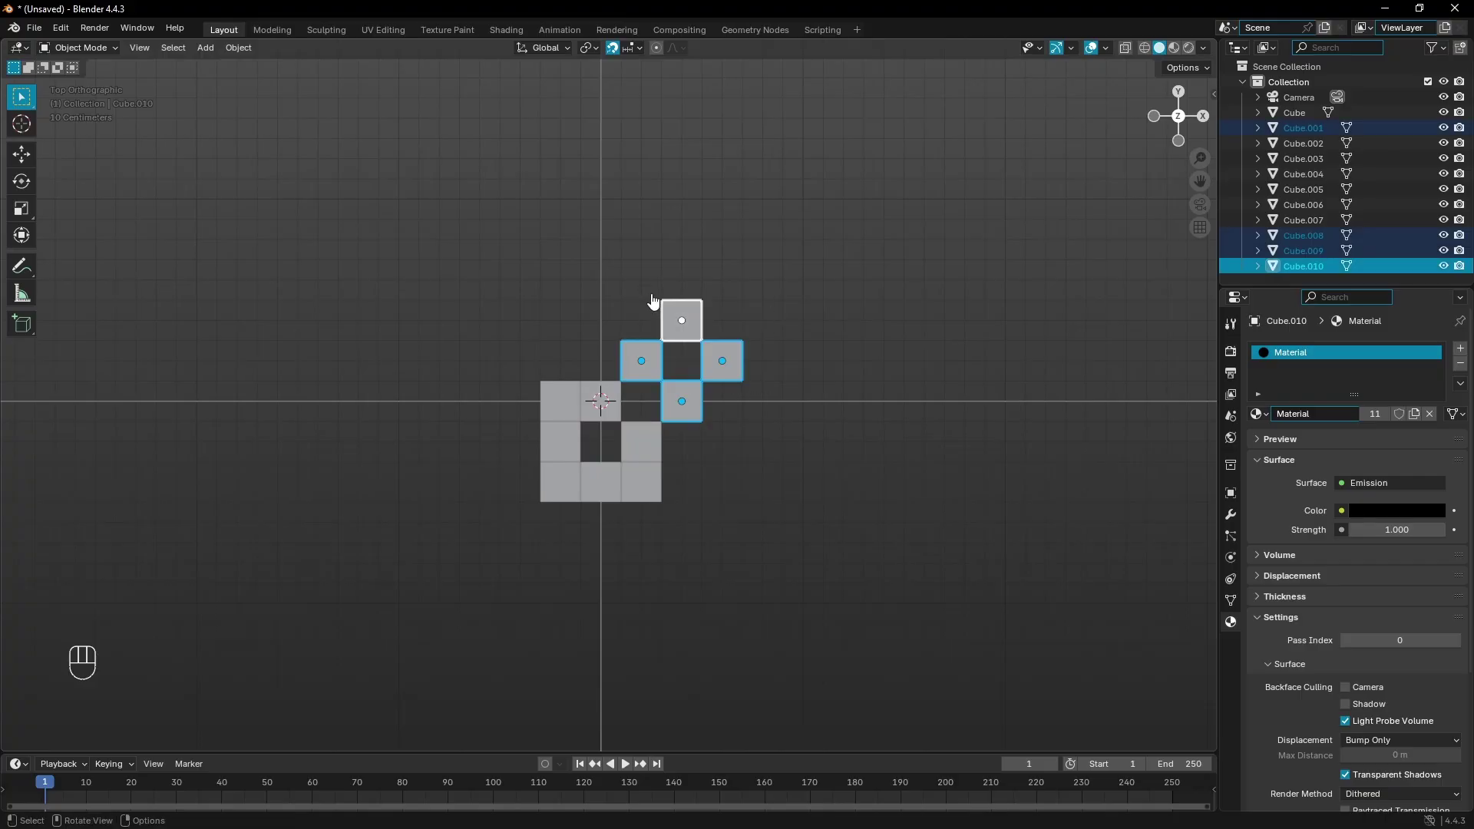
middle_click_drag(761, 308, 609, 412, "shift")
key("shift+d")
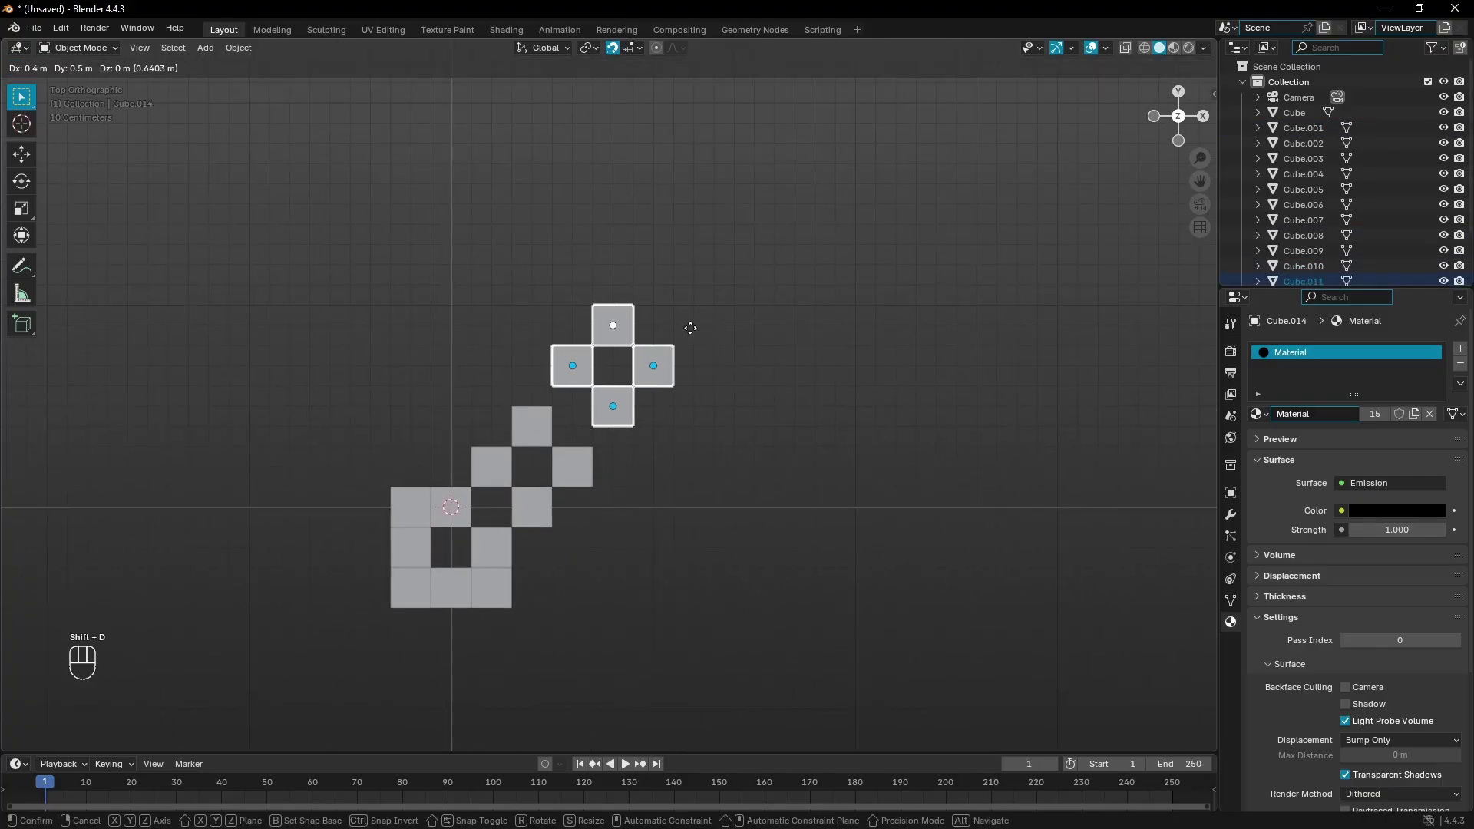
left_click(694, 351)
middle_click_drag(700, 304, 665, 394, "shift")
key("shift+d")
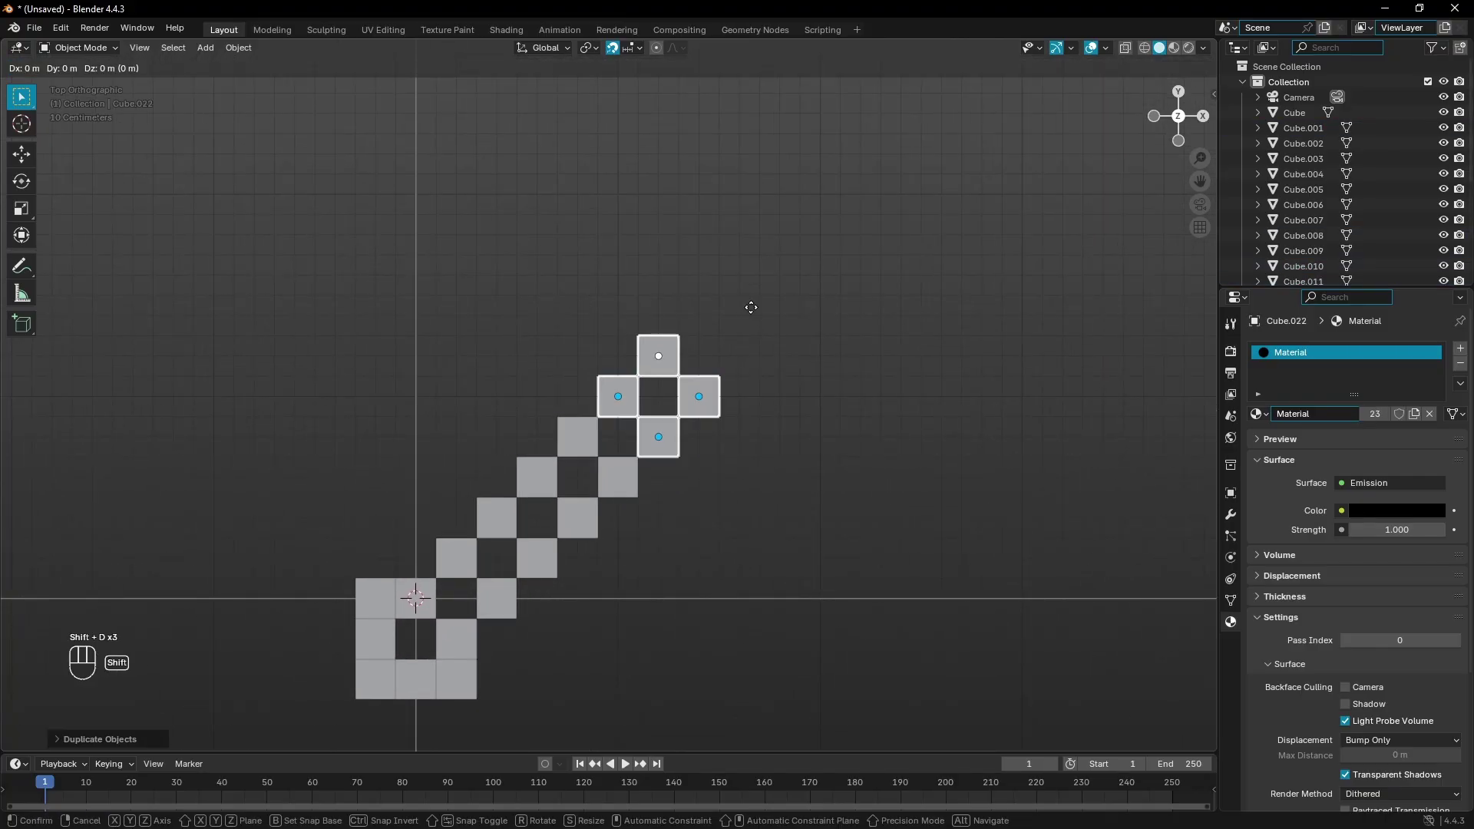
left_click(750, 307)
key("shift+d")
left_click(828, 227)
key("shift+d")
left_click(908, 154)
Duplicate the topmost blade cube one cell to the right to close the corner of the sword tip.
left_click(818, 196)
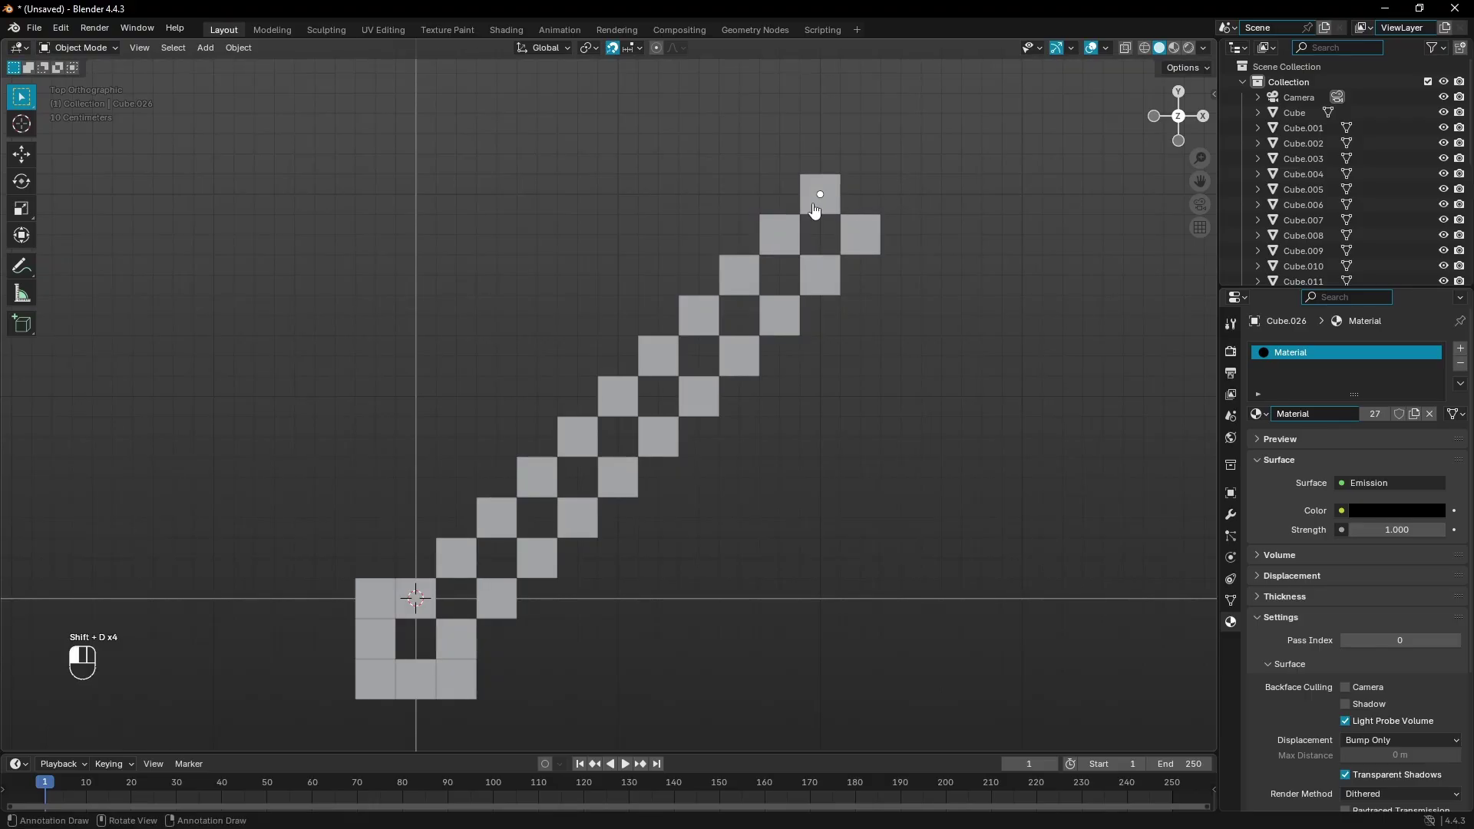
key("shift+d")
left_click(856, 197)
Duplicate a cube four times to form the lower-right crossguard's outer edge, one cell diagonally below the blade and three stacked further right.
key("shift+d")
left_click(680, 545)
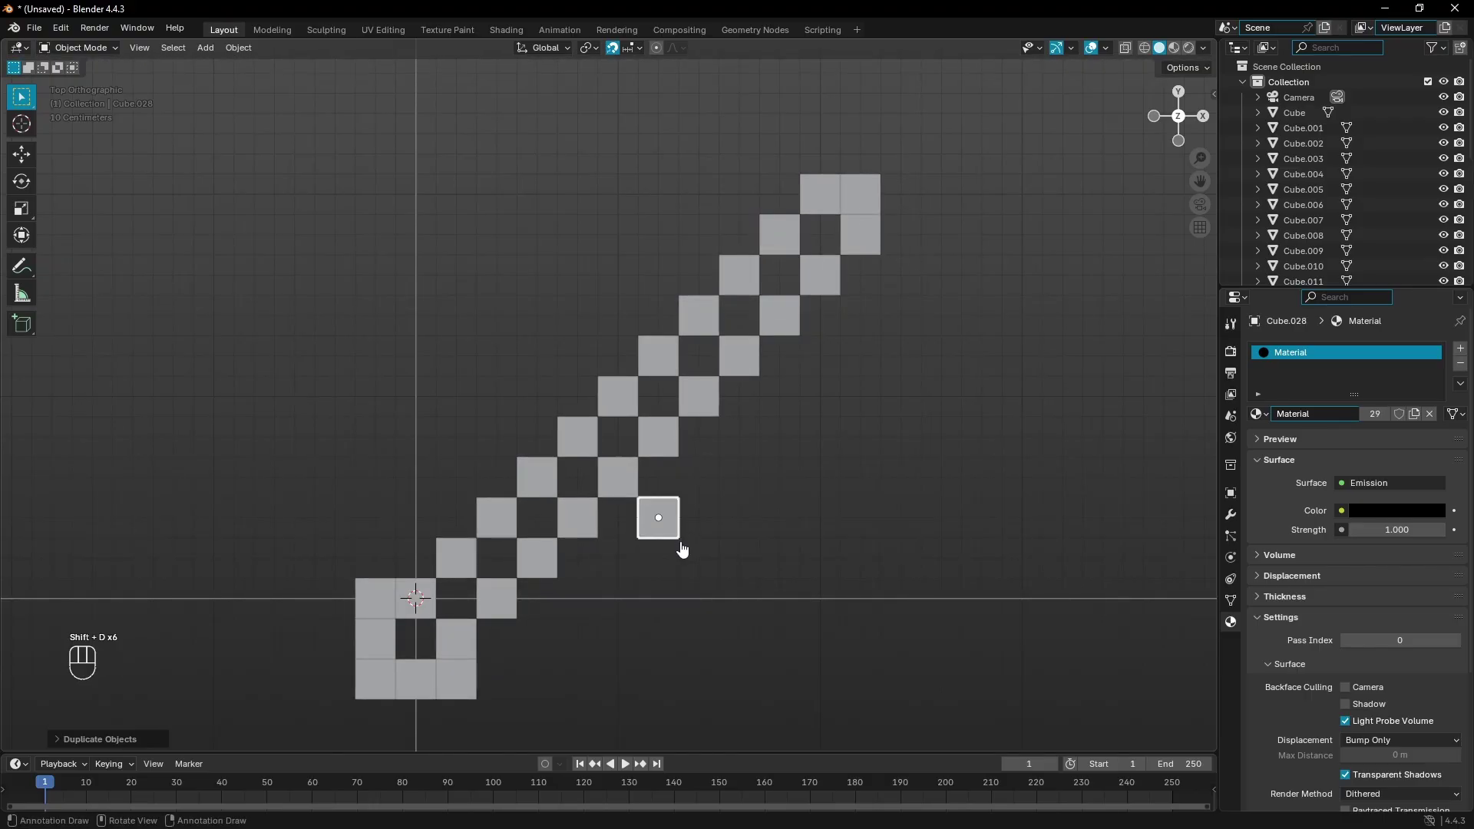
key("shift+d")
left_click(729, 587)
key("shift+d")
left_click(720, 626)
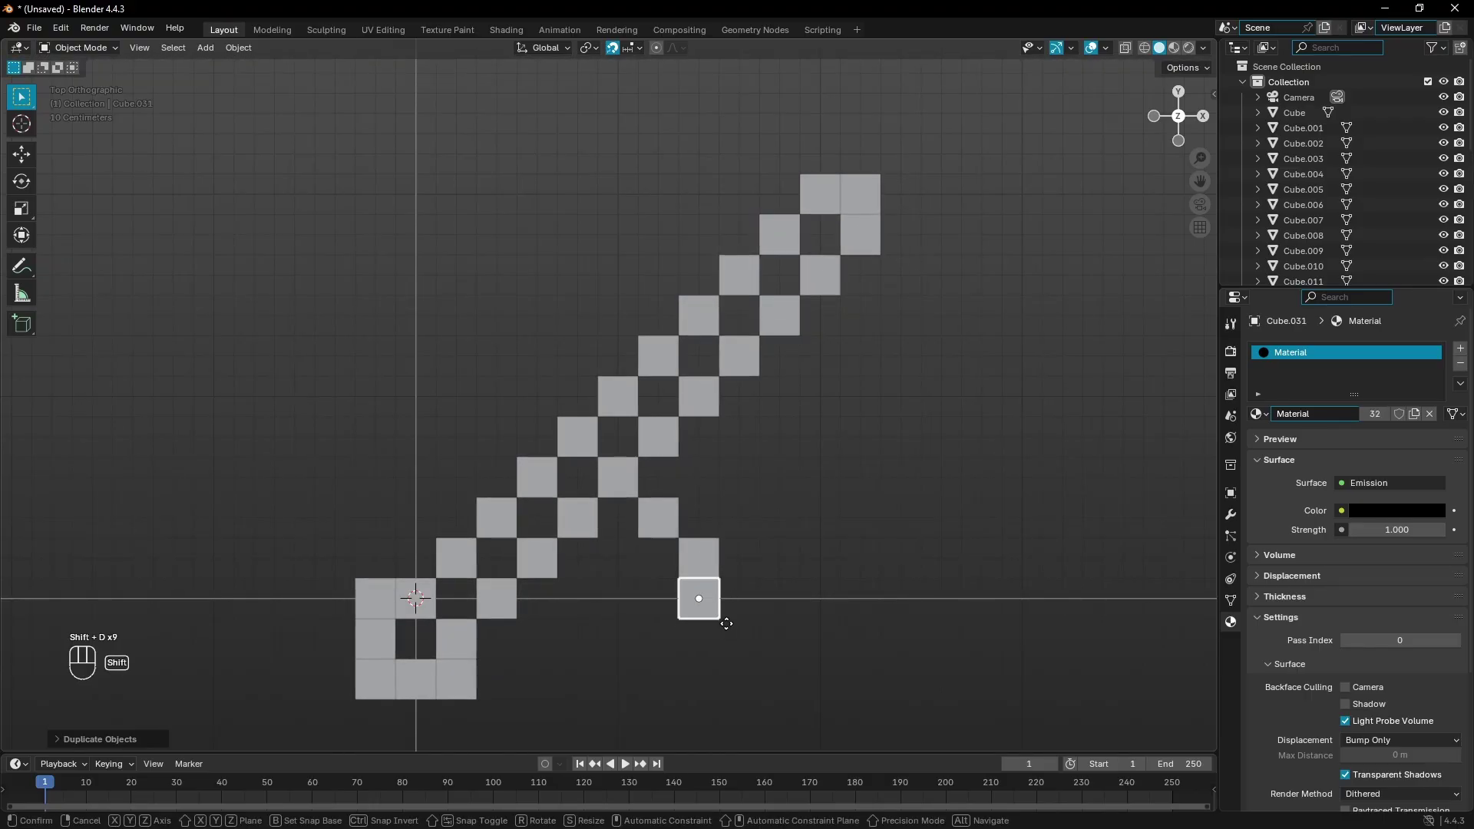
key("shift+d")
left_click(720, 664)
Add three cube copies closing the lower-right crossguard: one at its bottom and two stacked up its inner side.
key("shift+d")
left_click(654, 637)
key("shift+d")
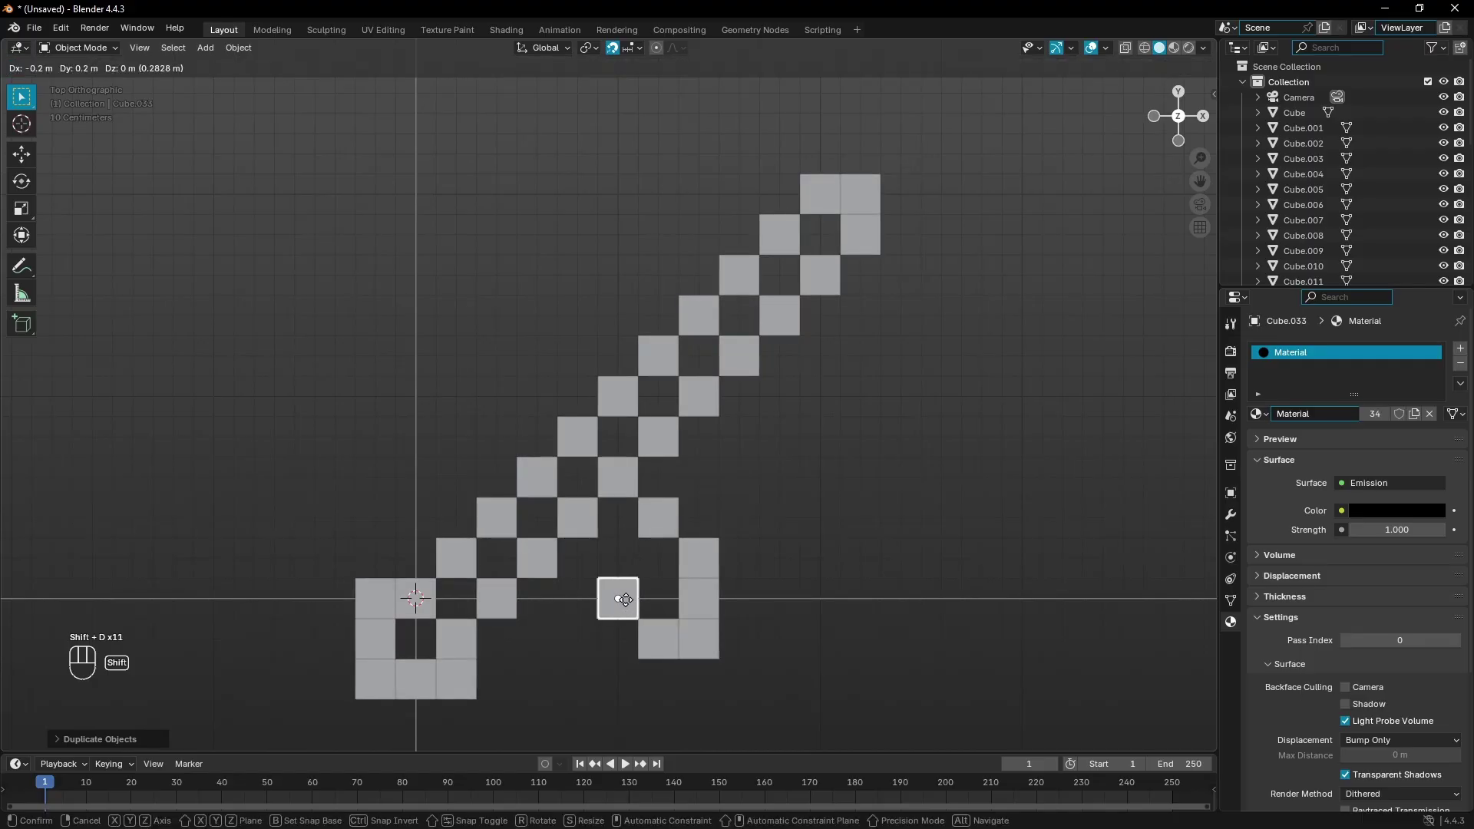
left_click(612, 596)
key("shift+d")
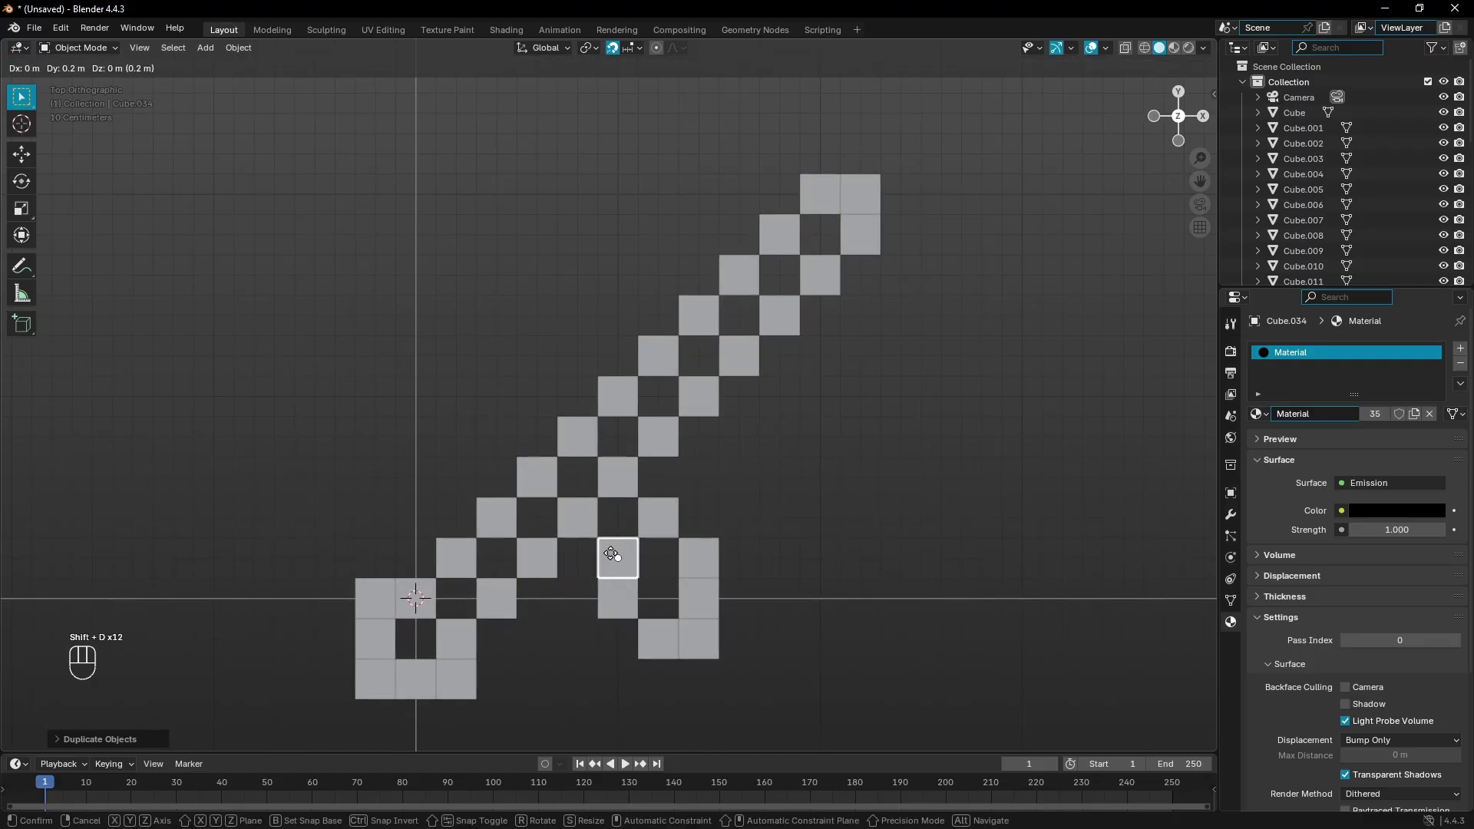
left_click(612, 555)
Add four cube copies for the upper-left crossguard: one diagonally beside the blade, then a row of three one cell higher to its left.
key("shift+d")
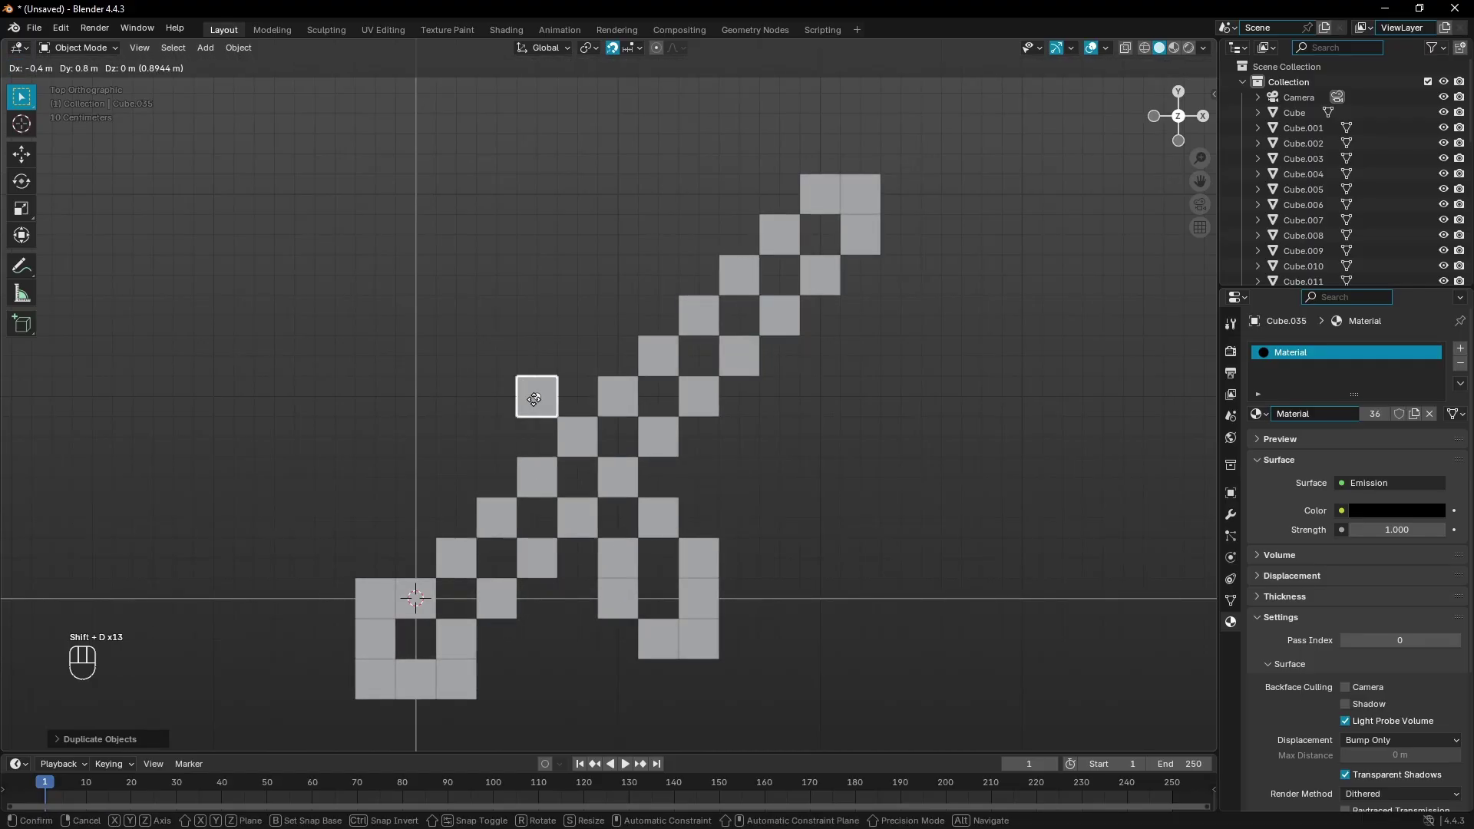
left_click(538, 398)
key("shift+d")
left_click(512, 365)
key("shift+d")
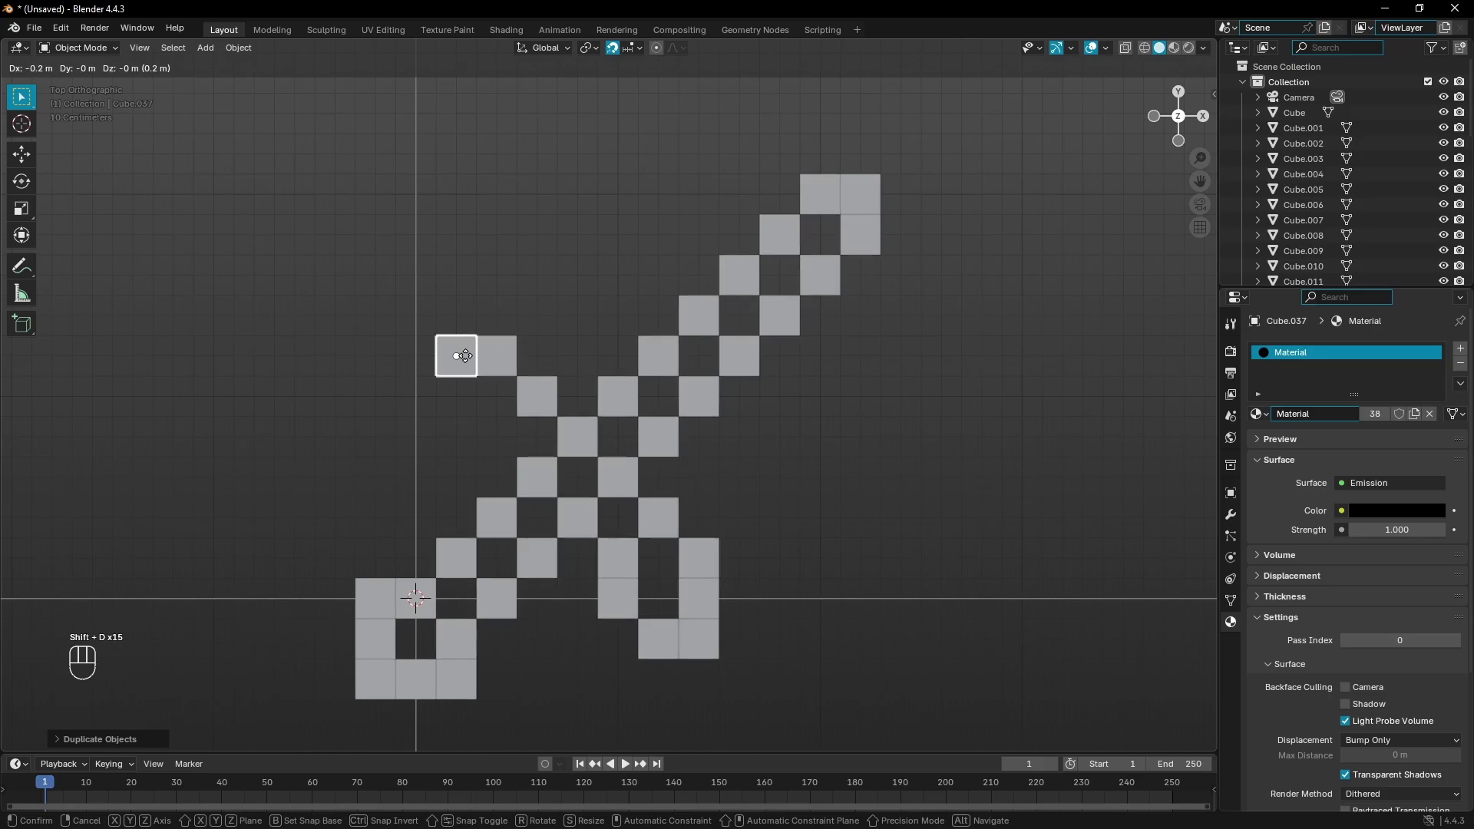
left_click(470, 364)
key("shift+d")
left_click(429, 364)
Add three cube copies closing the upper-left crossguard, one below its left end and two grid-aligned along its lower side.
key("shift+d")
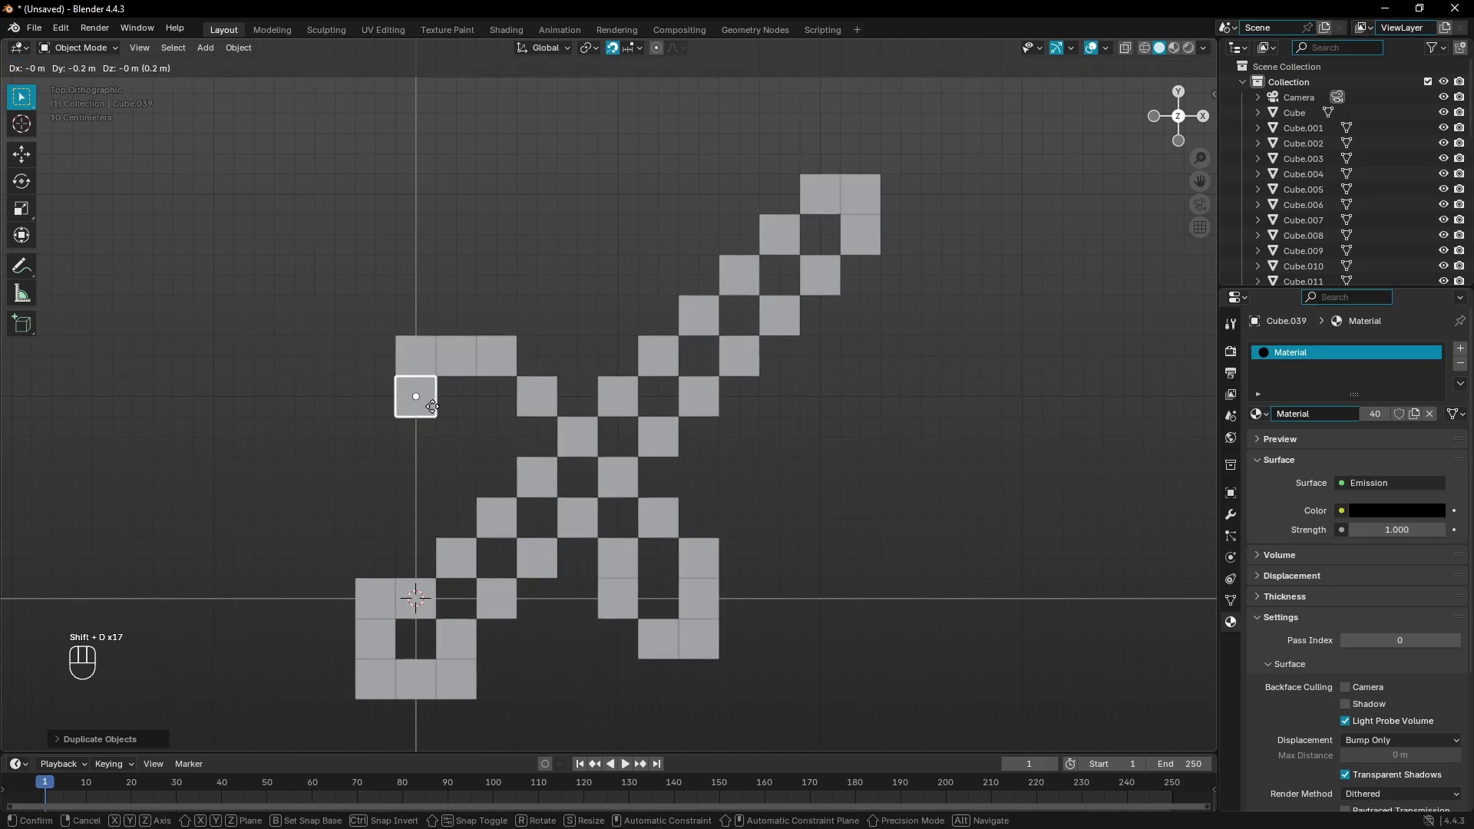
left_click(436, 424)
key("shift+d")
left_click(466, 462)
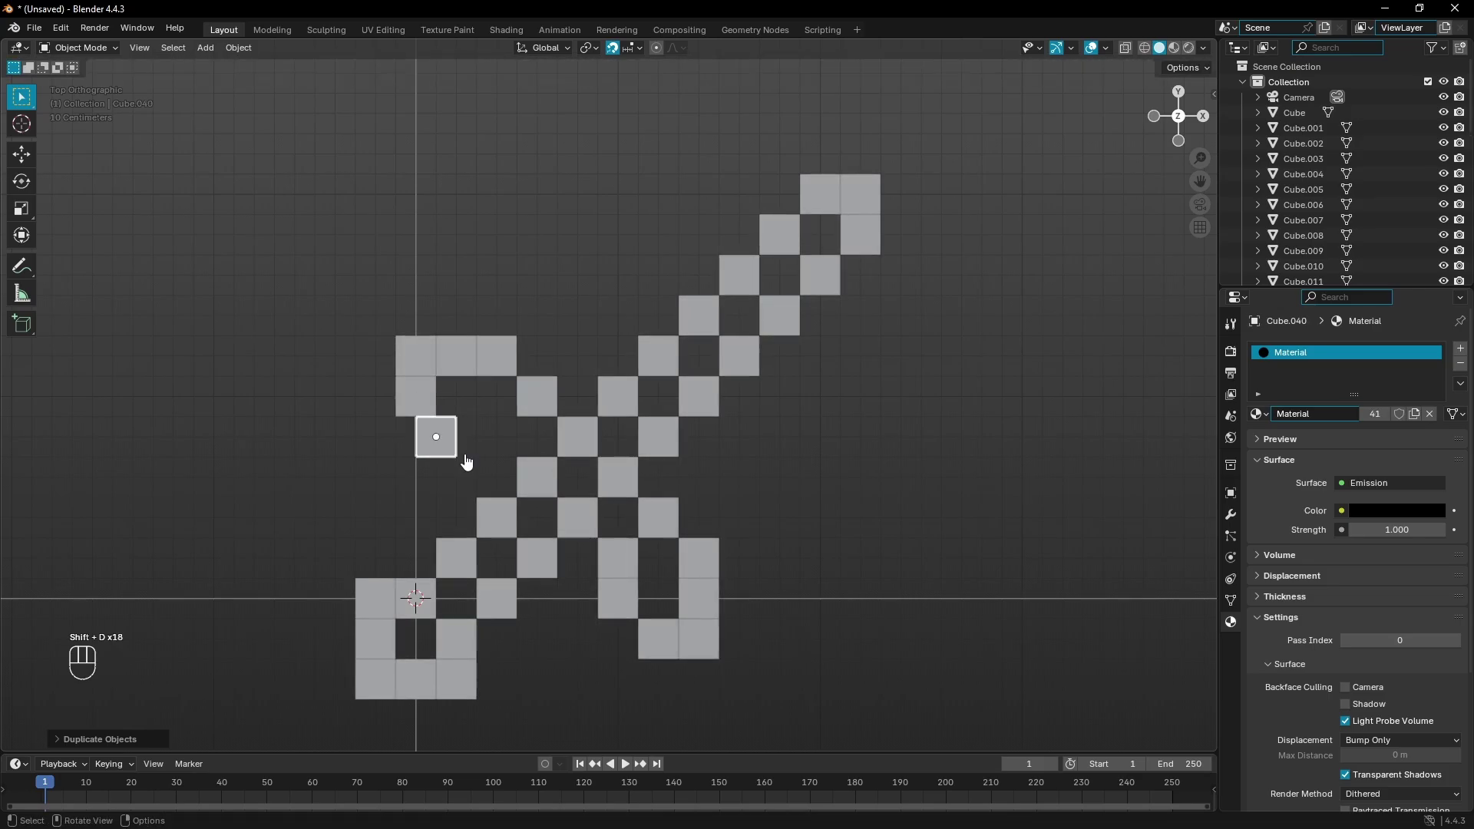
key("g")
left_click(465, 451)
key("shift+d")
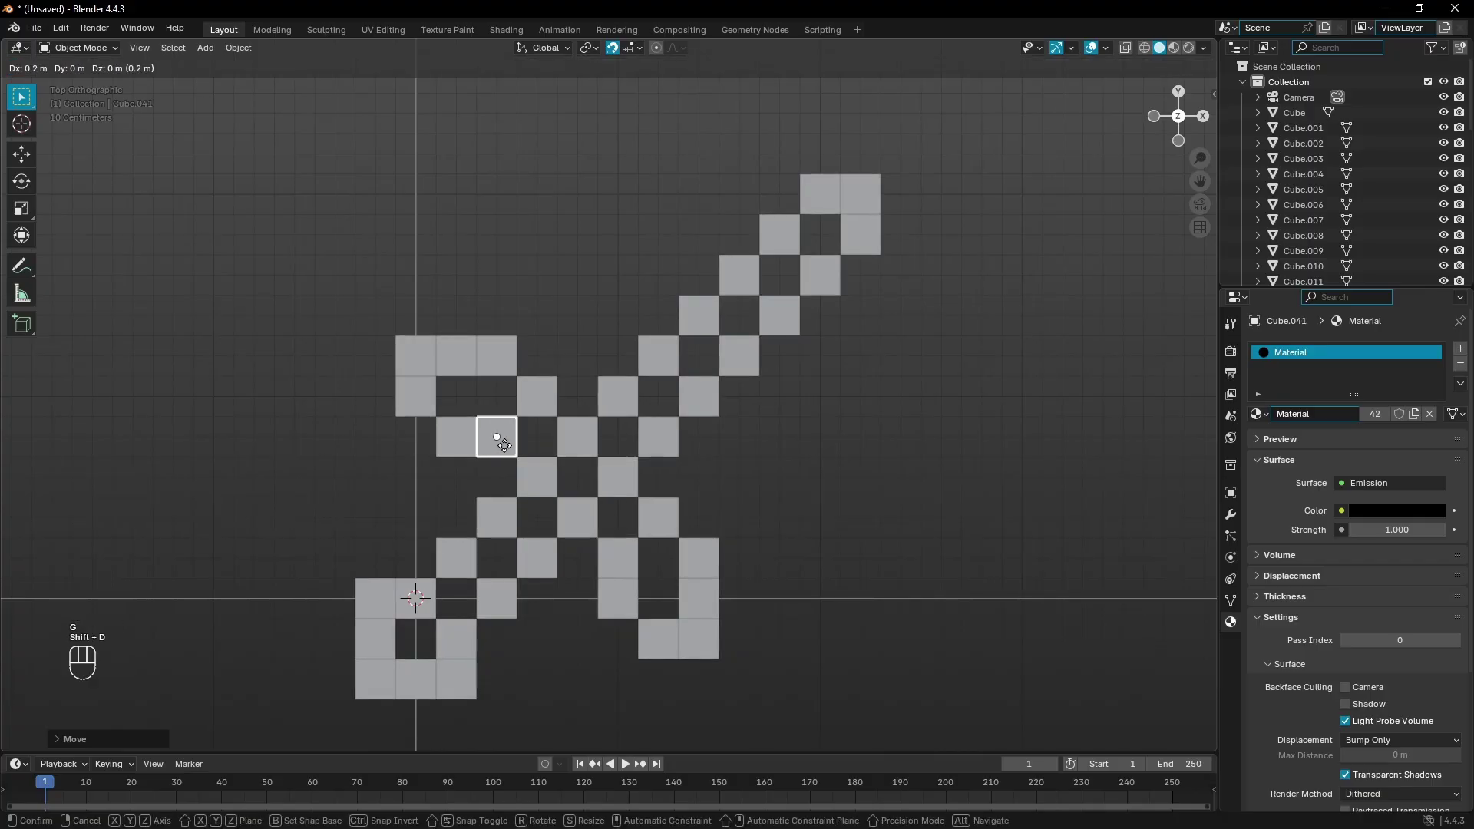
left_click(506, 453)
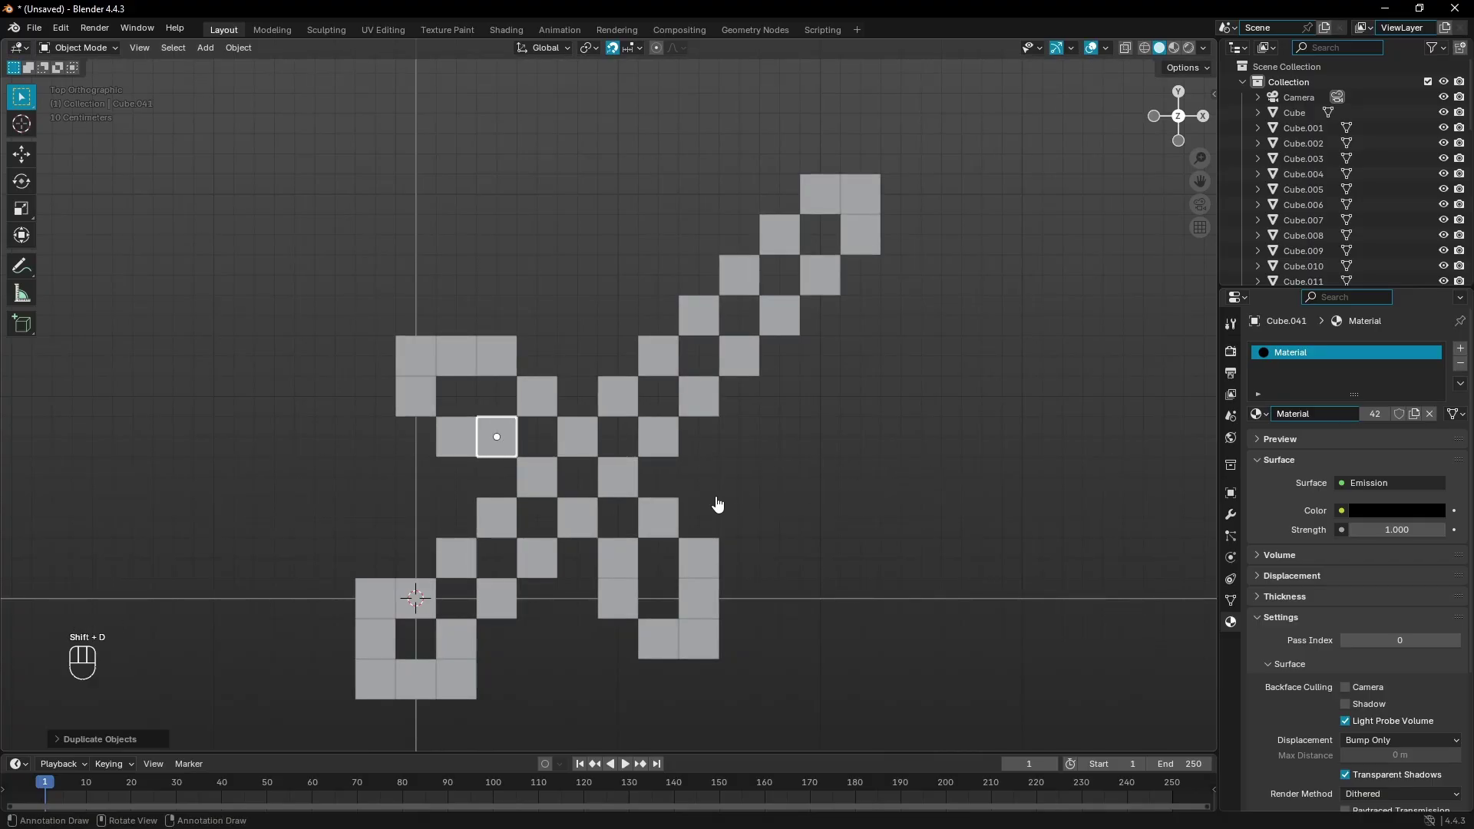
Select the six cubes of the blade's upper edge above the crossguard and move them one cell left.
left_click(767, 497)
middle_click_drag(770, 499, 900, 529, "shift")
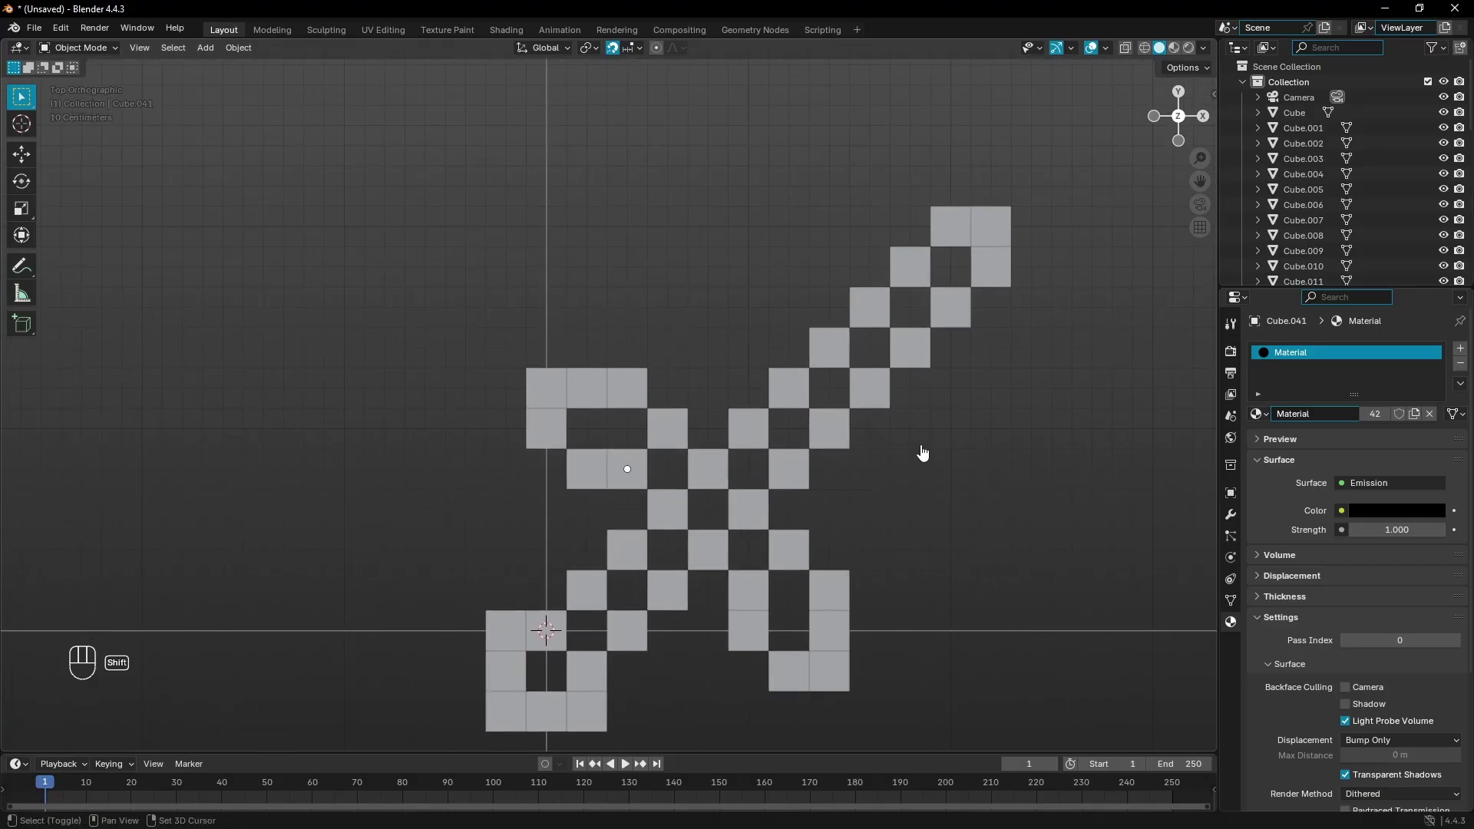
middle_click_drag(924, 453, 880, 490, "shift")
scroll(858, 478, "down", 4)
scroll(866, 500, "down", 5)
scroll(727, 470, "up", 6)
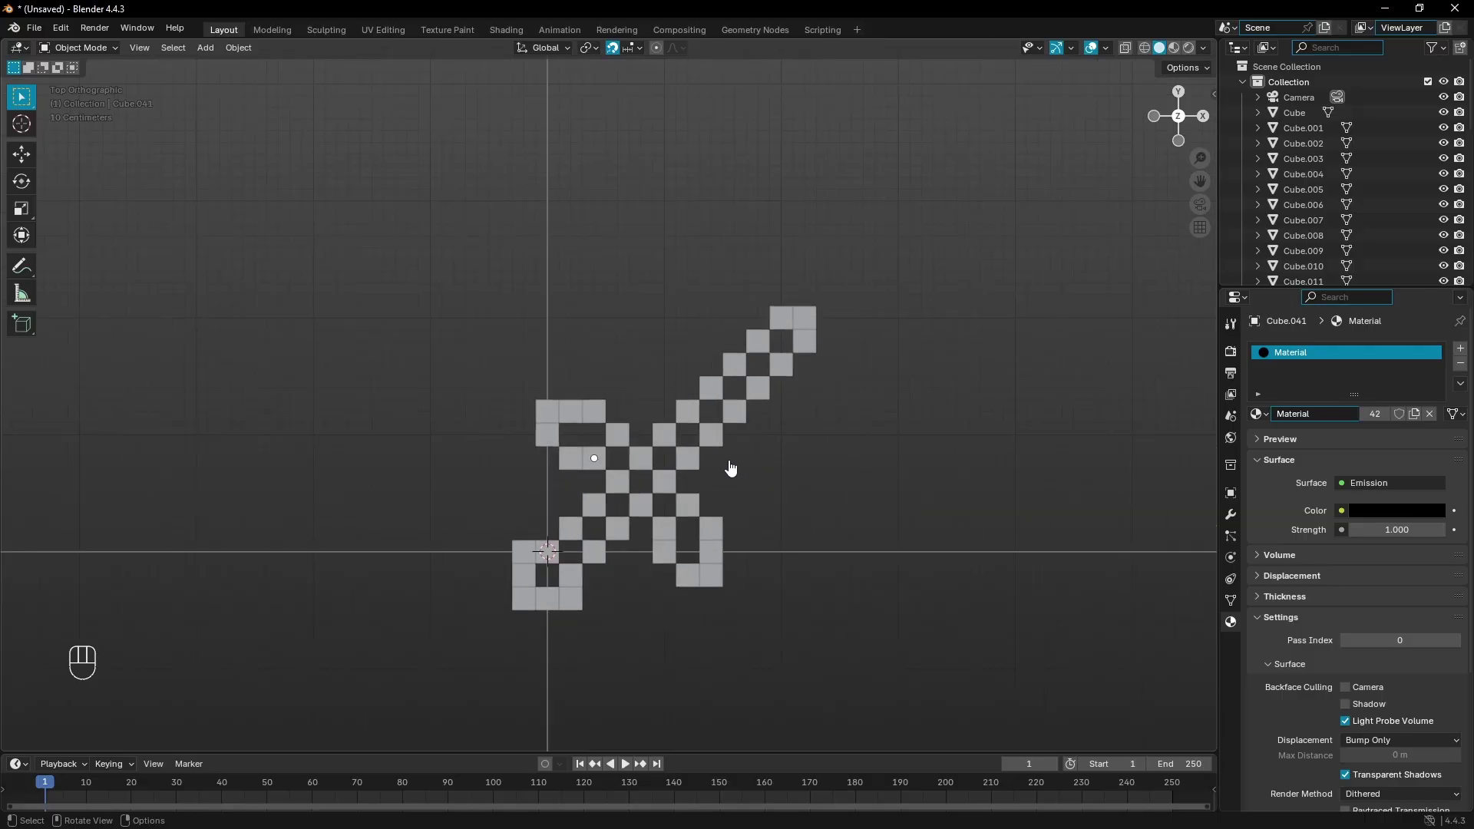
scroll(669, 551, "up", 2)
middle_click_drag(668, 551, 652, 517, "shift")
left_click(674, 419, "shift")
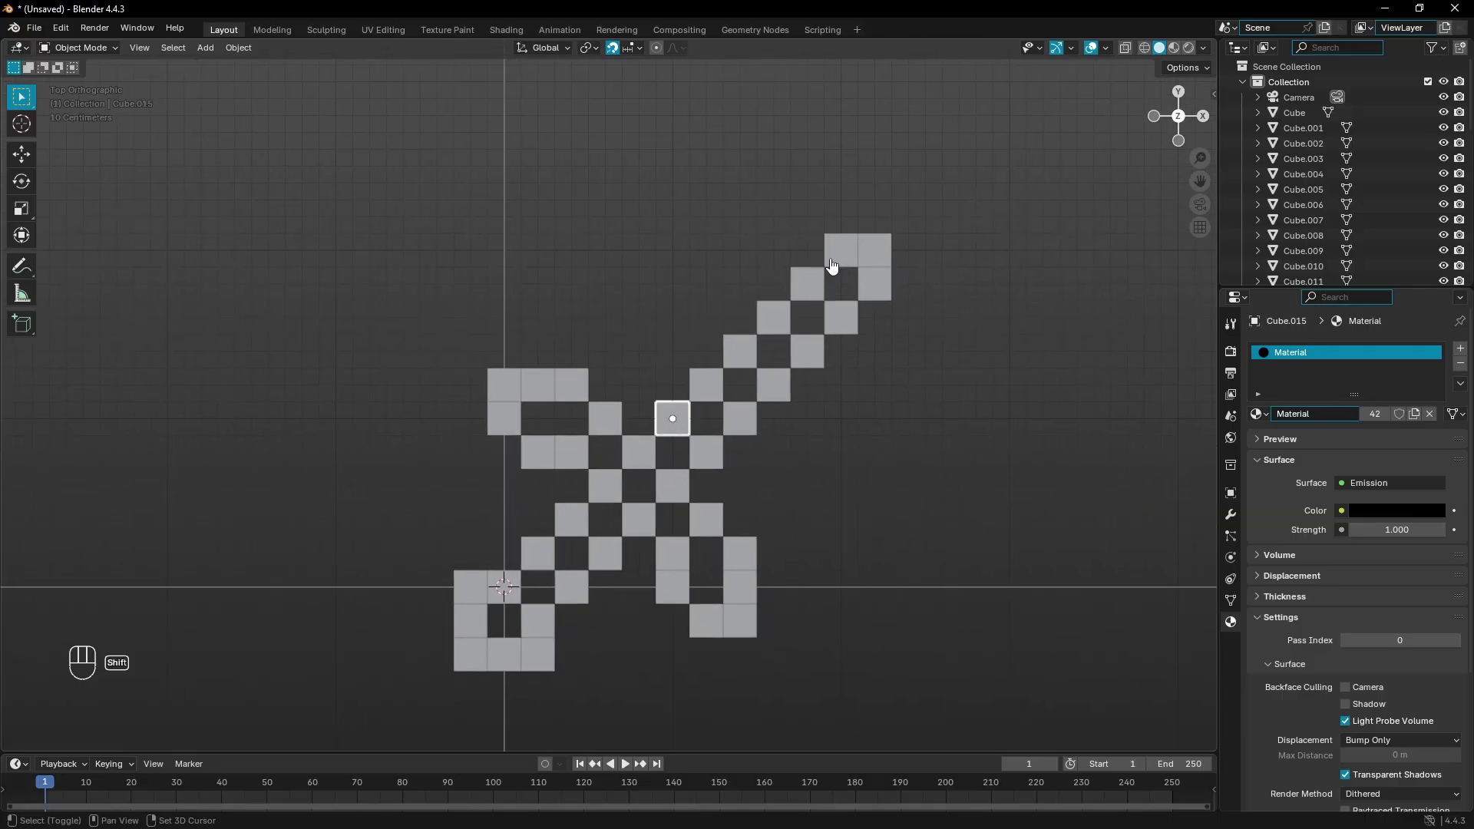
left_click(841, 250, "shift")
left_click(808, 284, "shift")
left_click(774, 318, "shift")
left_click(740, 352, "shift")
left_click(707, 386, "shift")
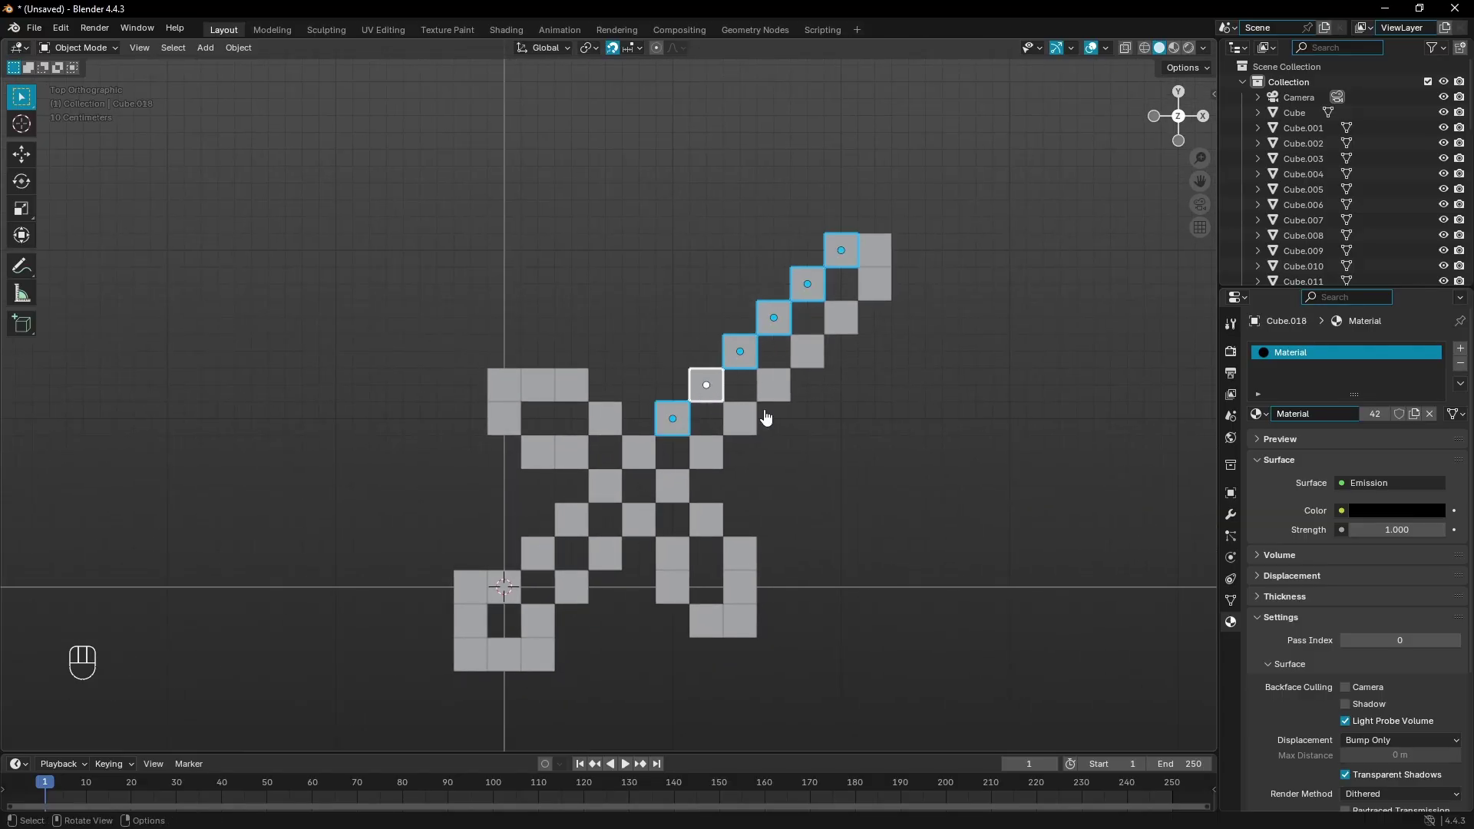
key("g")
left_click(734, 410)
Select the five cubes of the blade's lower edge beyond the crossguard and move them one cell down.
left_click(713, 459)
left_click(740, 418, "shift")
left_click(774, 385, "shift")
left_click(807, 351, "shift")
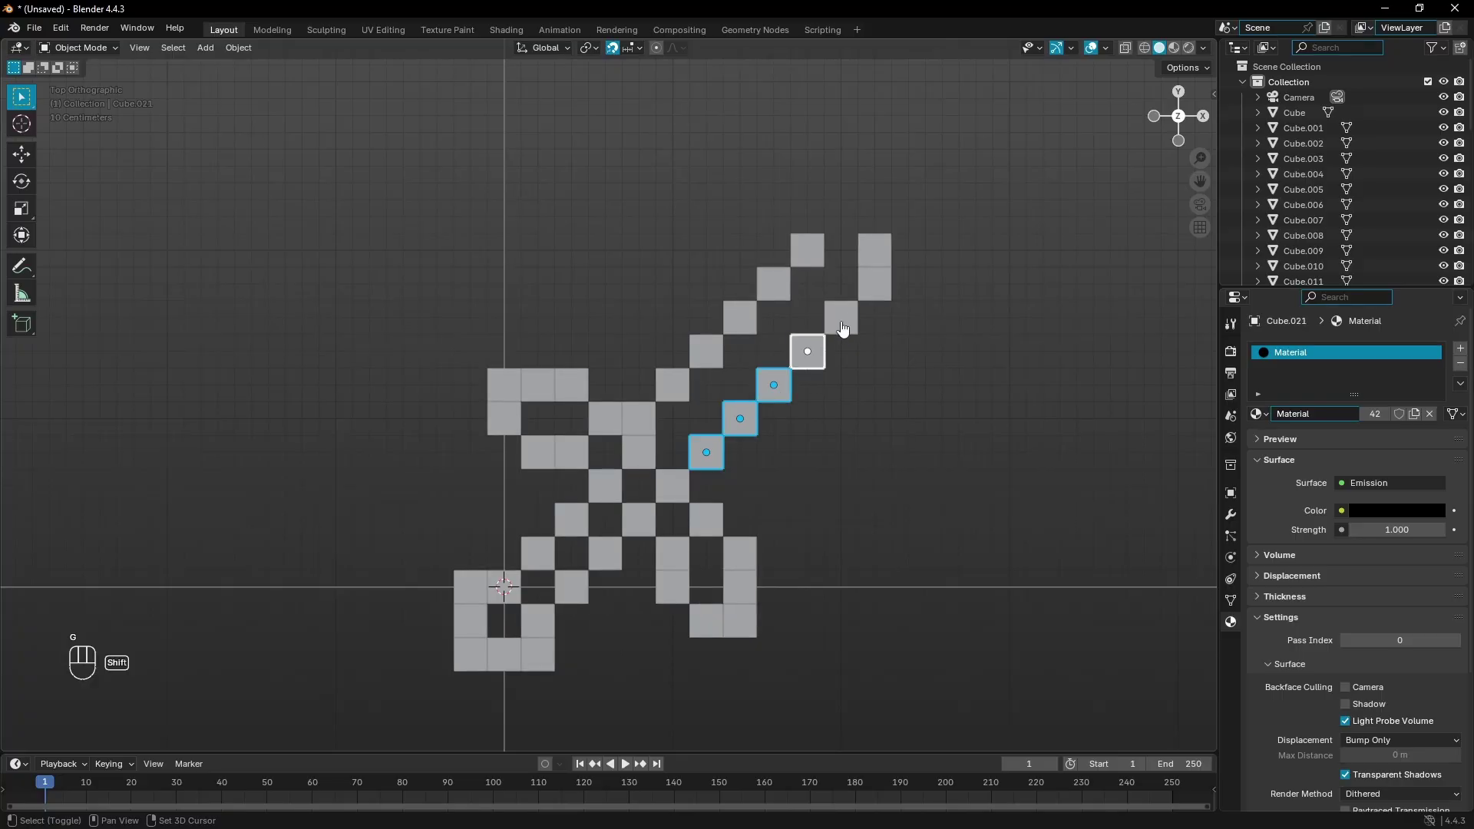
left_click(843, 321, "shift")
key("g")
left_click(881, 332)
Duplicate the cube below the tip corner one cell down and again into the gap in the tip's top row.
left_click(840, 359)
key("shift+d")
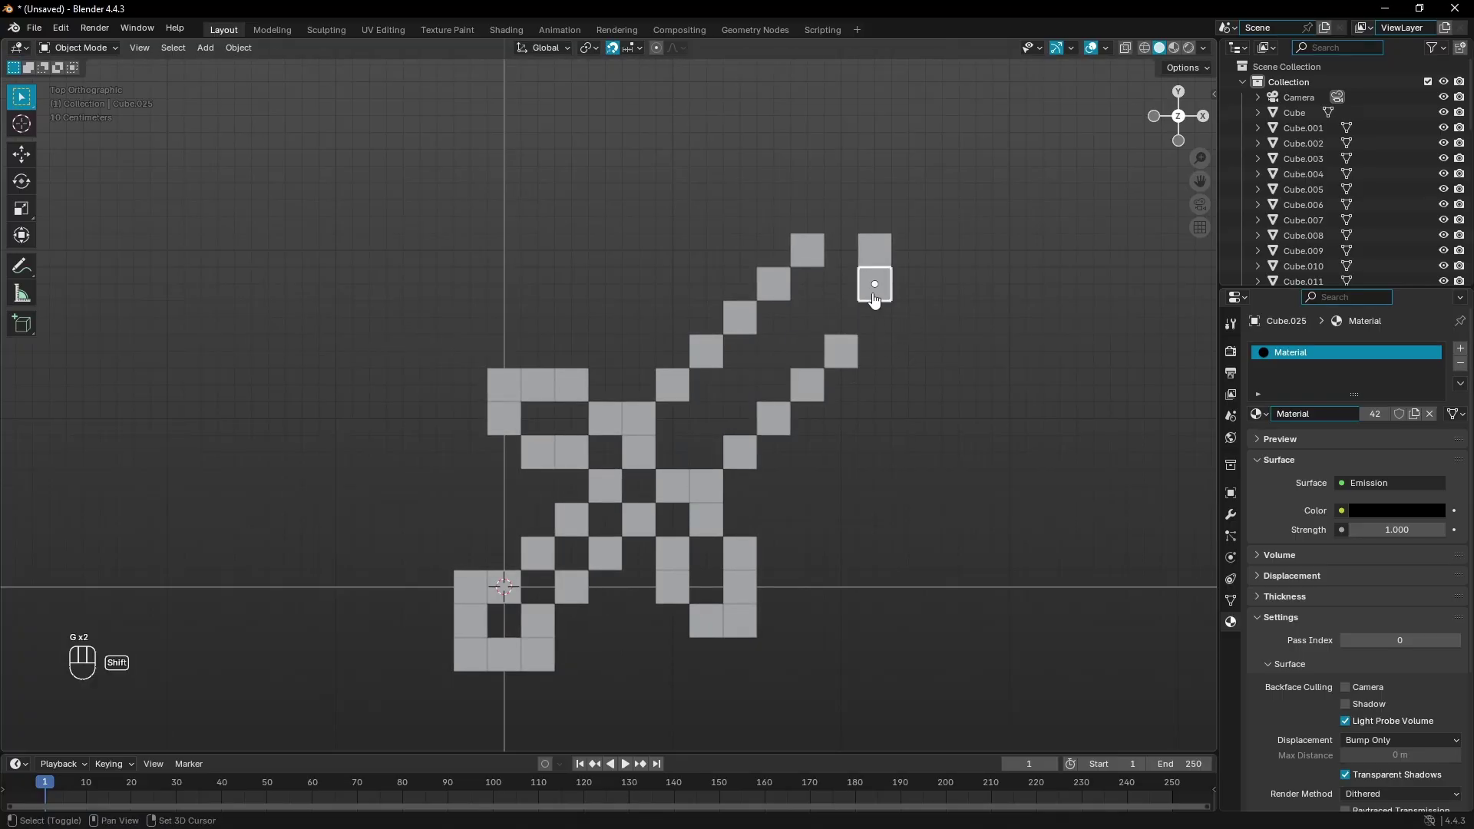
left_click(873, 332)
key("shift+d")
left_click(839, 252)
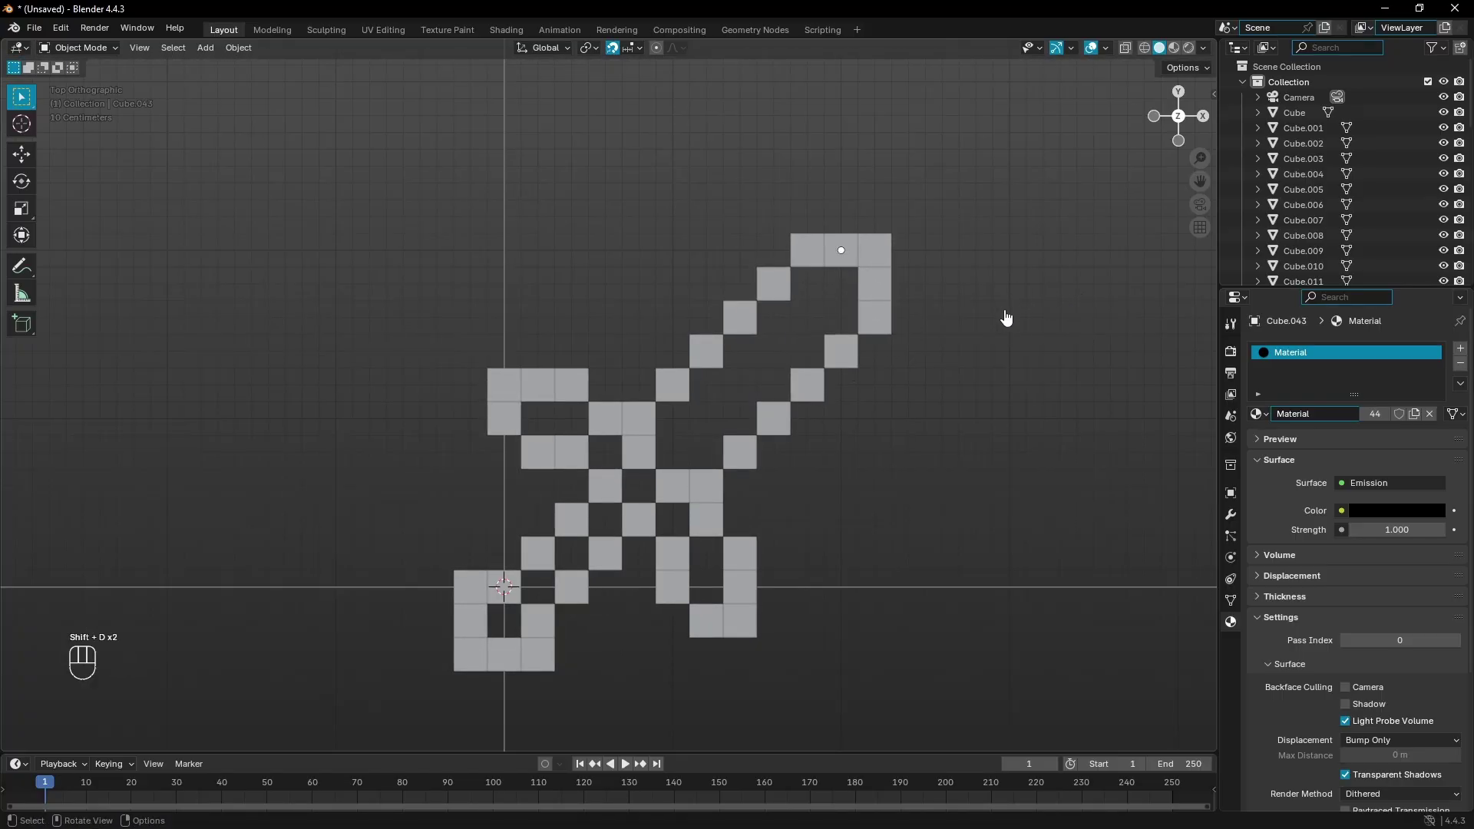
Select the ten cubes of the blade's tip section and move them up-right to make room for a longer blade.
scroll(965, 354, "down", 5)
scroll(736, 439, "down", 3)
scroll(728, 446, "up", 6)
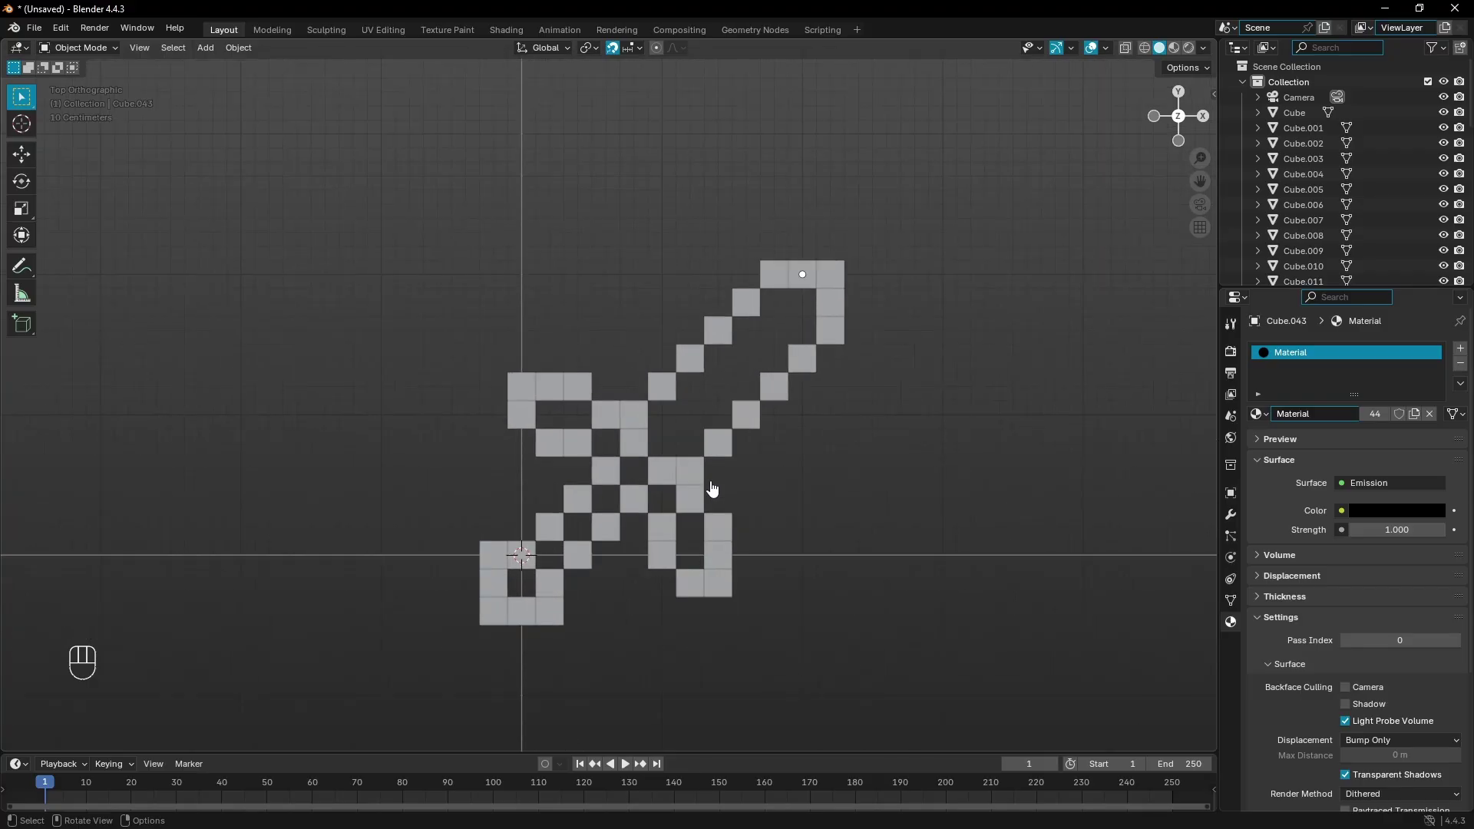
left_click_drag(902, 400, 677, 259)
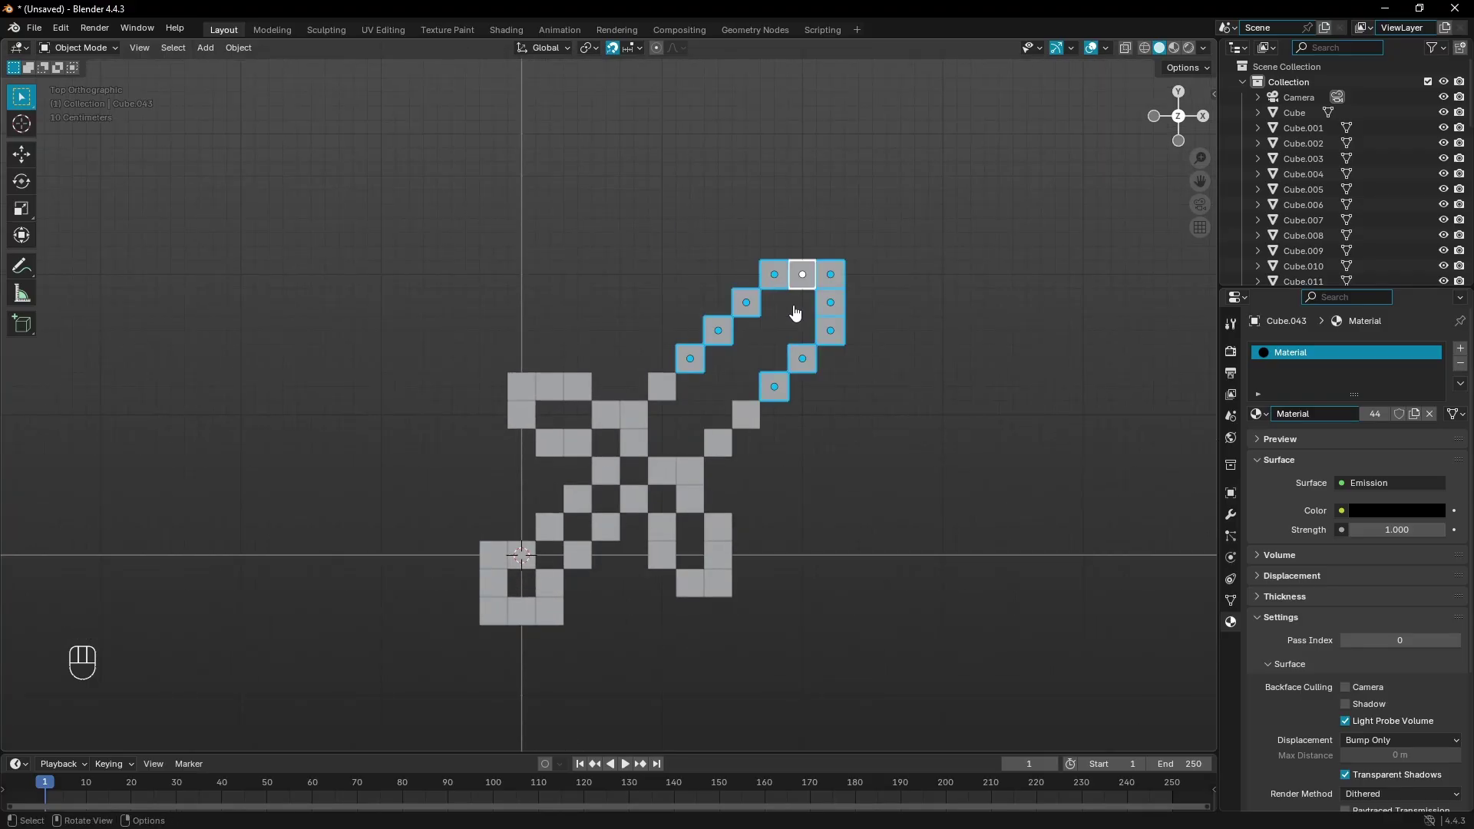
key("g")
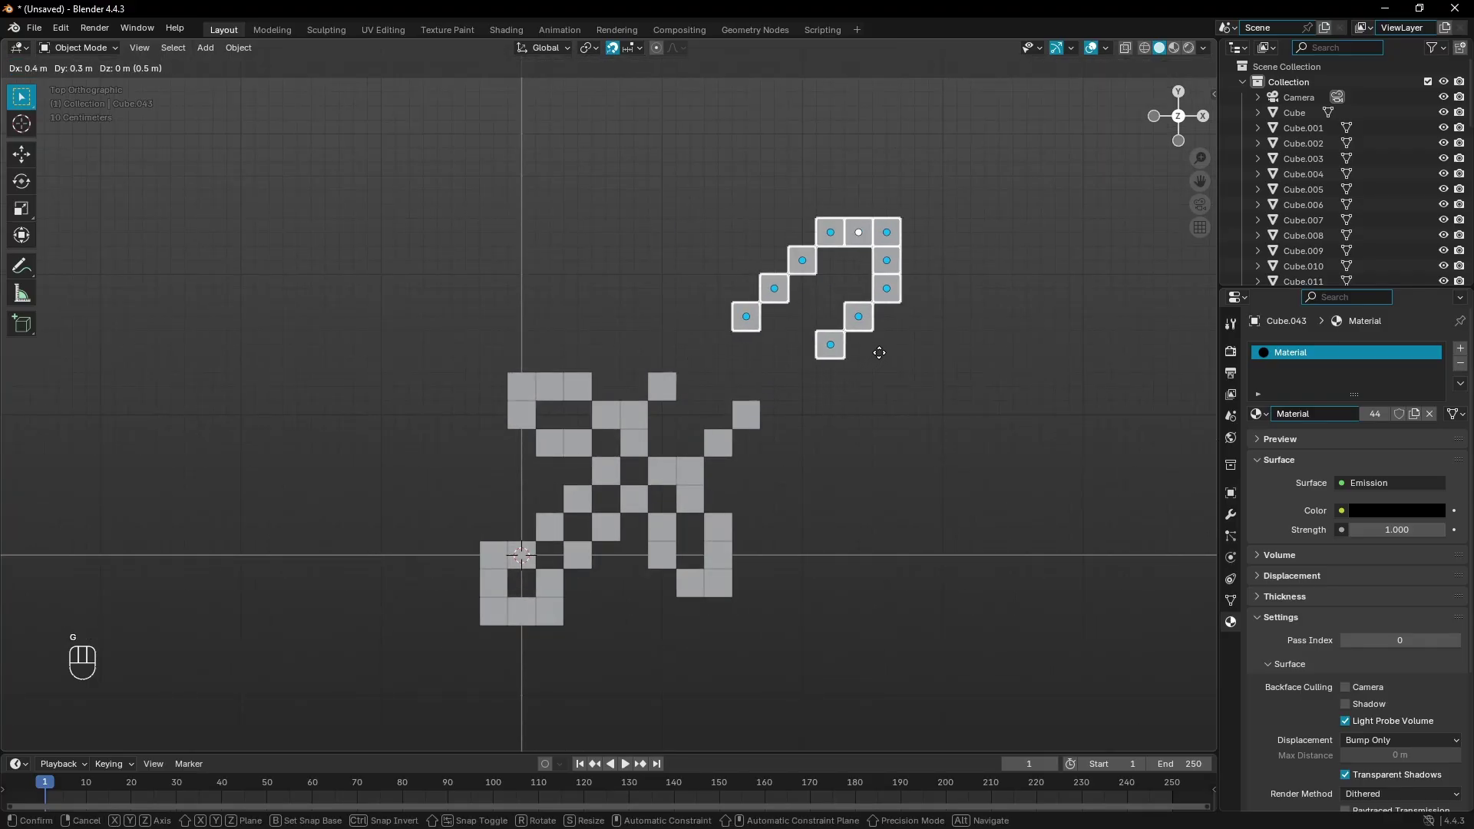
left_click(870, 350)
Duplicate the last lower-edge blade cube twice up-right along the diagonal to fill the gap before the tip section.
left_click(755, 447)
left_click(756, 411)
key("shift+d")
left_click(793, 379)
key("shift+d")
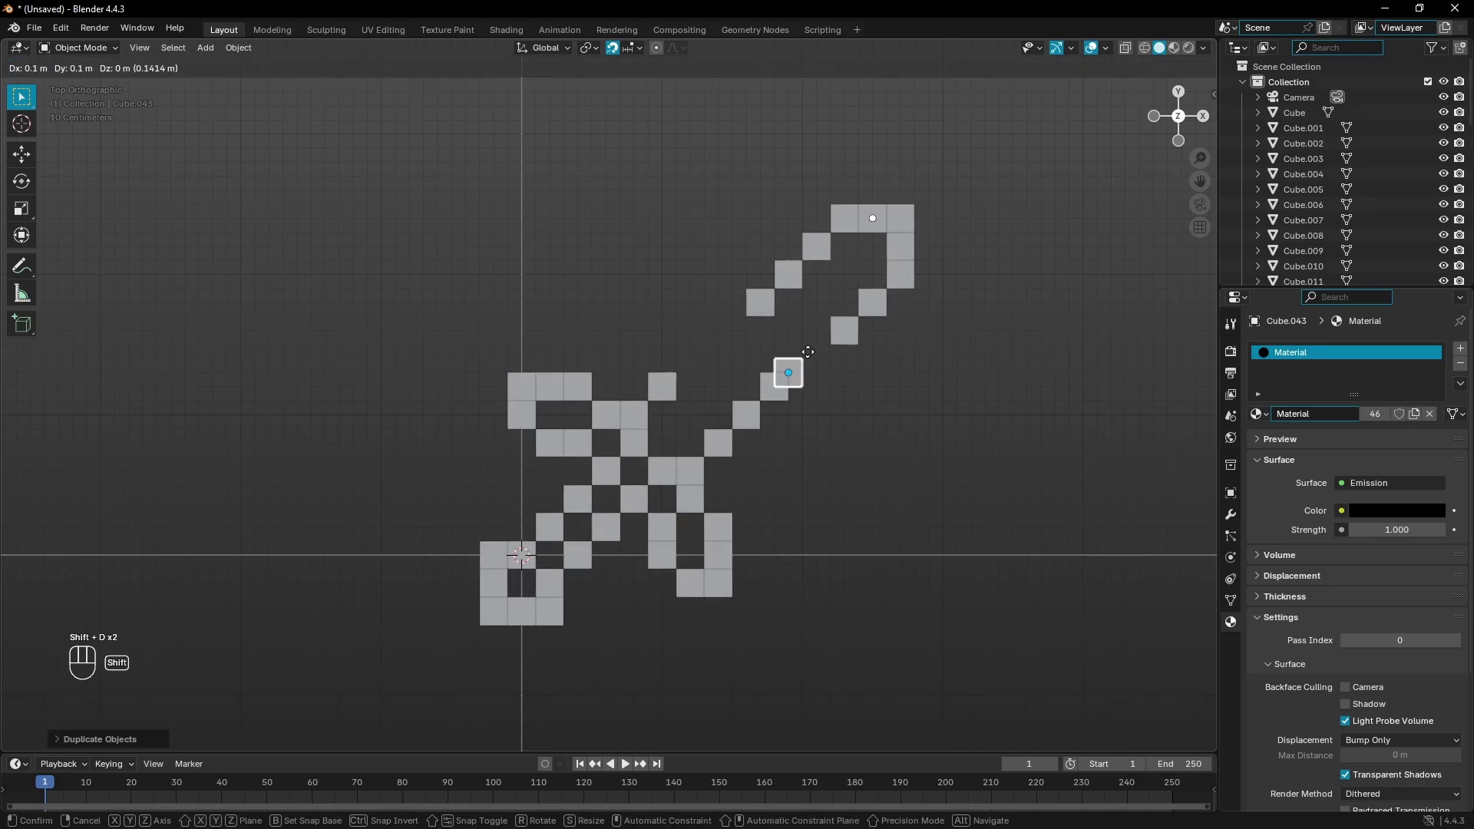
left_click(825, 354)
Select the blade's tip section and shift it 0.1 m left in line with the lower edge.
left_click_drag(939, 333, 742, 205)
key("g")
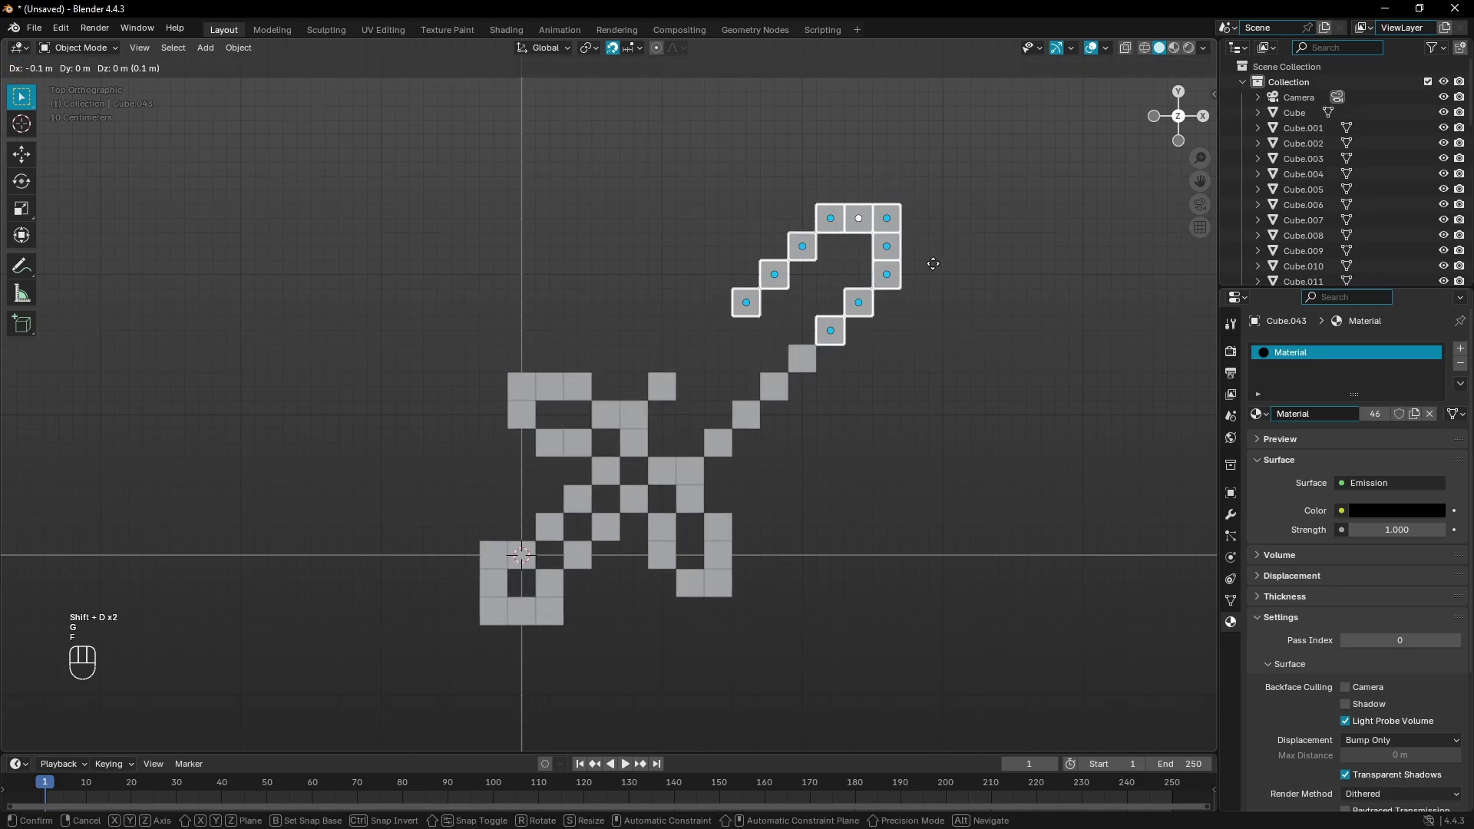
left_click(929, 263)
Duplicate the two lowest upper-edge cubes of the tip section by -0.4 m in X and Y to fill the upper-edge gap.
key("f")
left_click(738, 332)
left_click_drag(790, 338, 717, 263)
key("shift+d")
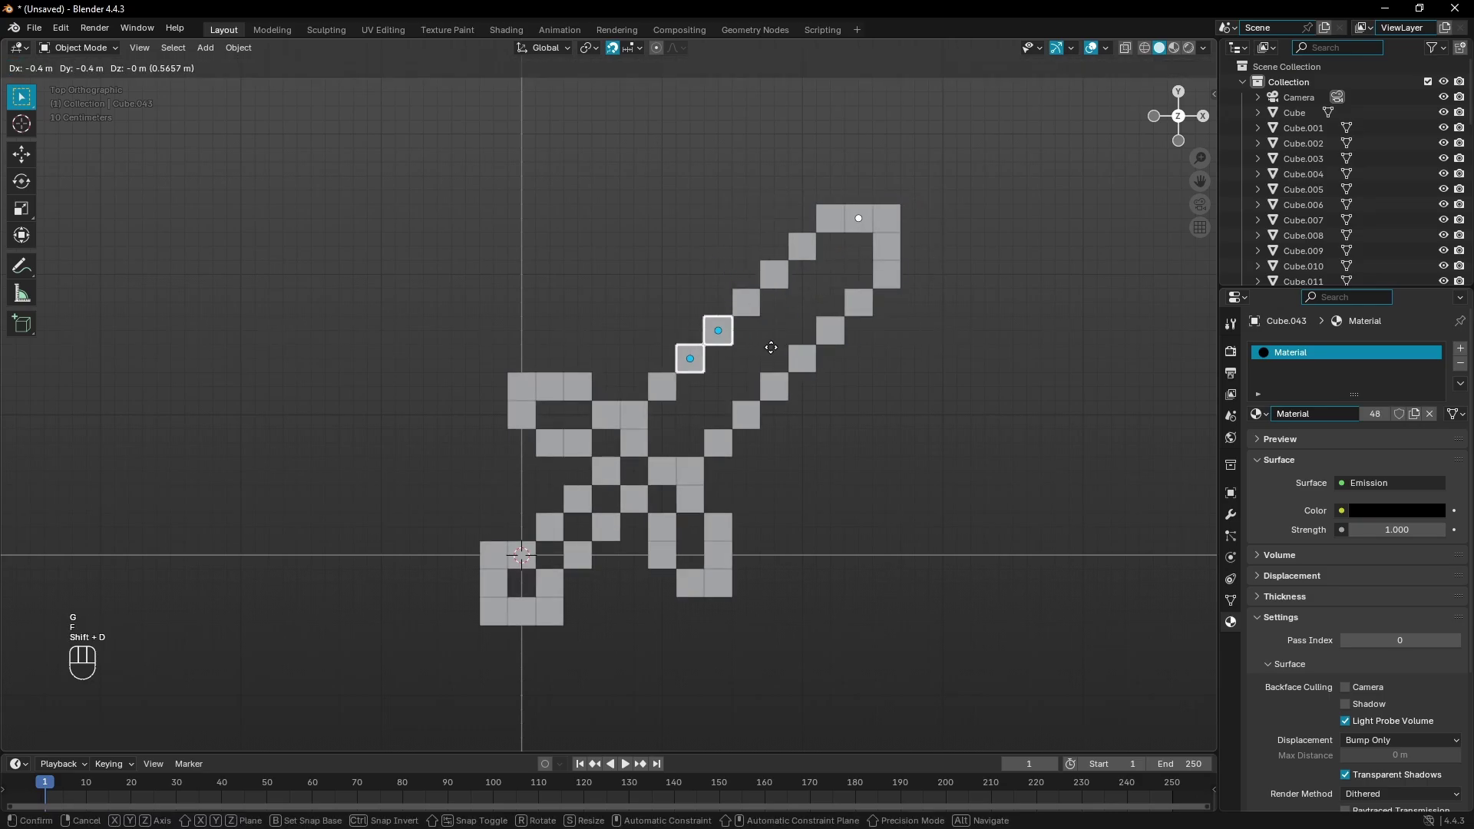
left_click(773, 355)
left_click(761, 338)
scroll(714, 407, "down", 5)
scroll(699, 431, "up", 6)
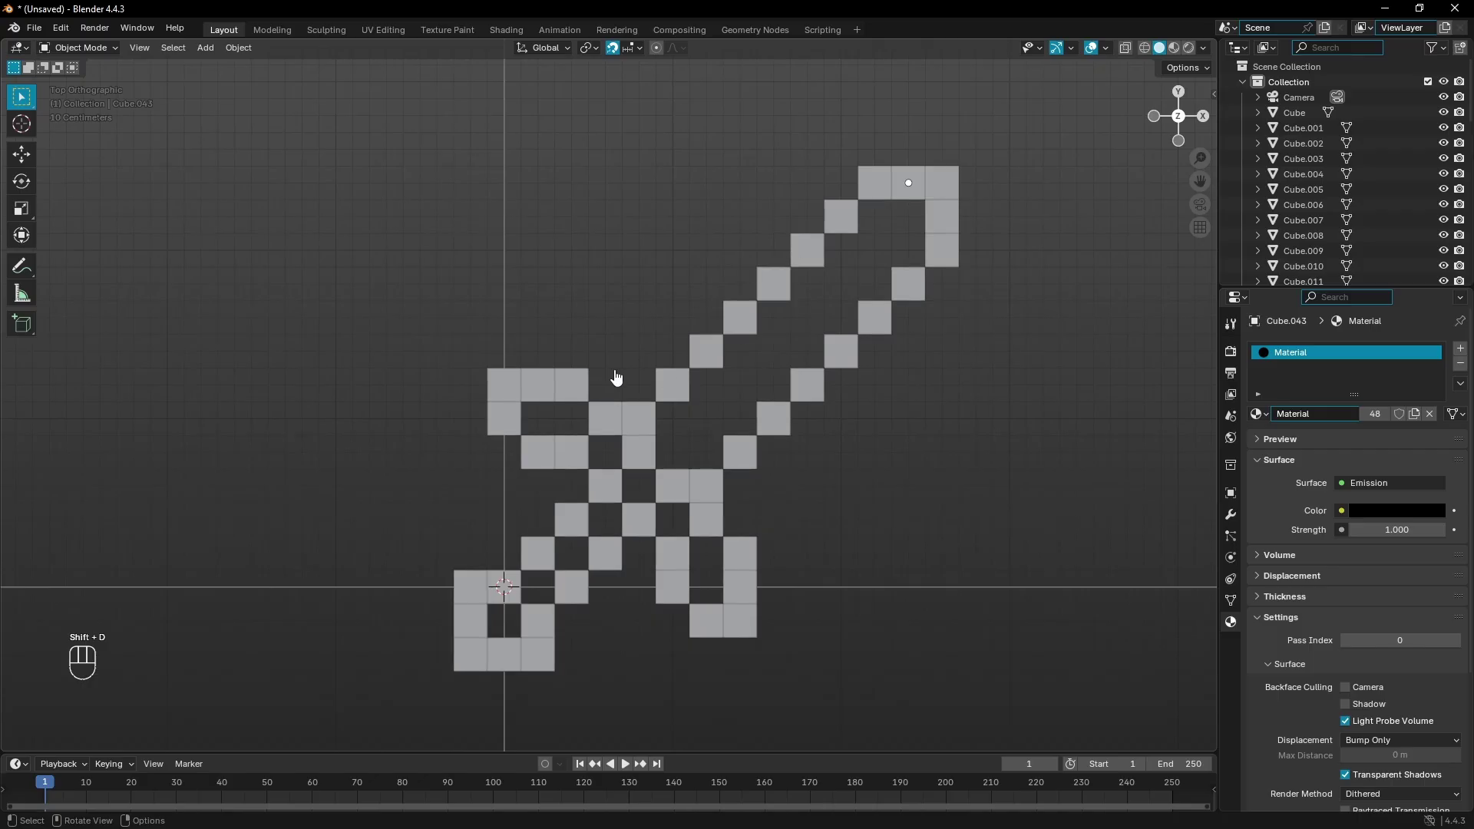
Select all the sword cubes and move them up one cell, centering the pommel ring's empty cell on the world origin.
scroll(737, 369, "down", 1)
scroll(856, 632, "down", 1)
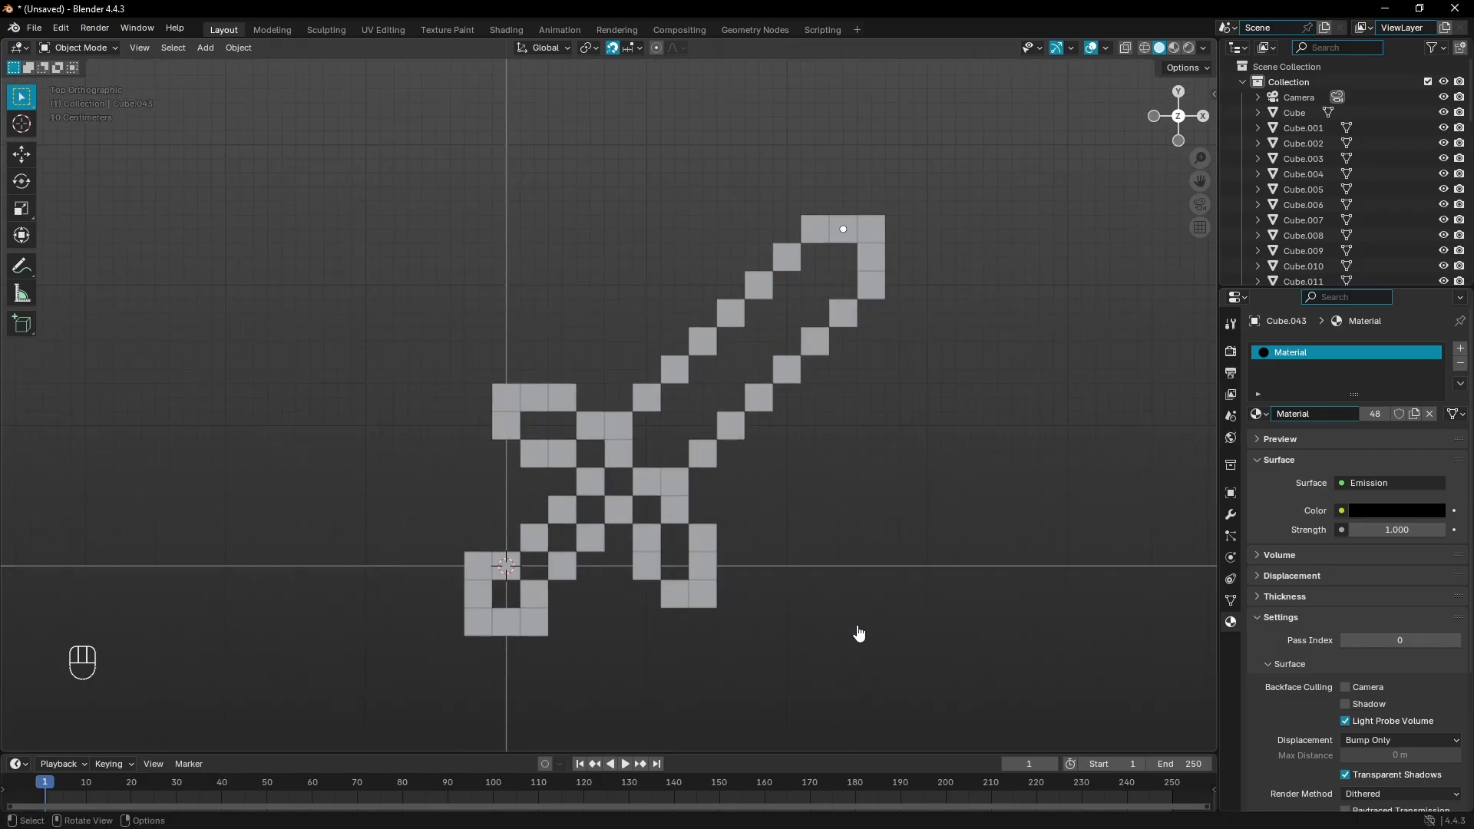
left_click_drag(970, 667, 355, 236)
key("g")
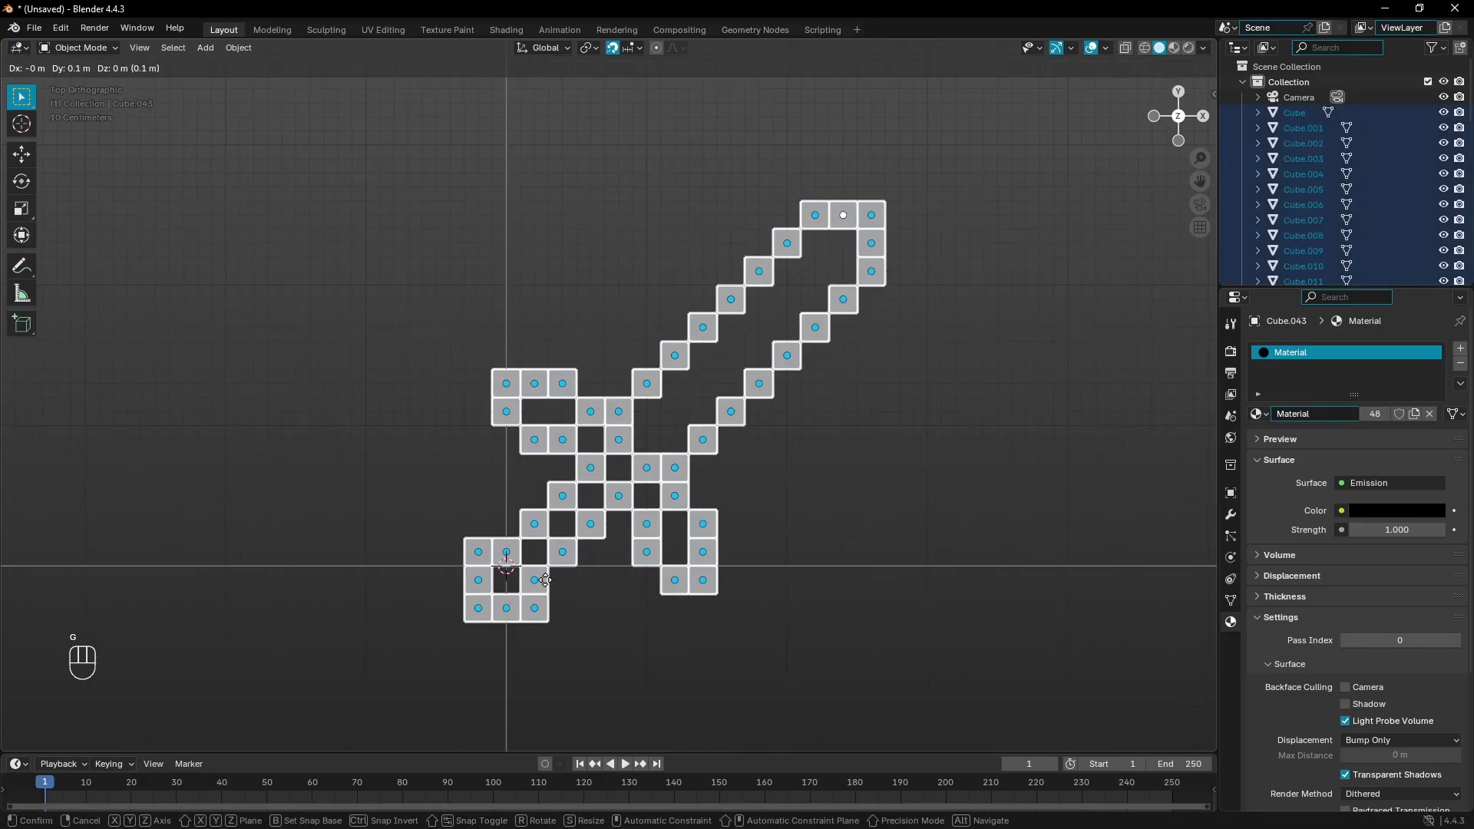
left_click(545, 574)
scroll(499, 616, "up", 3)
middle_click_drag(499, 616, 694, 313, "shift")
scroll(675, 340, "up", 7)
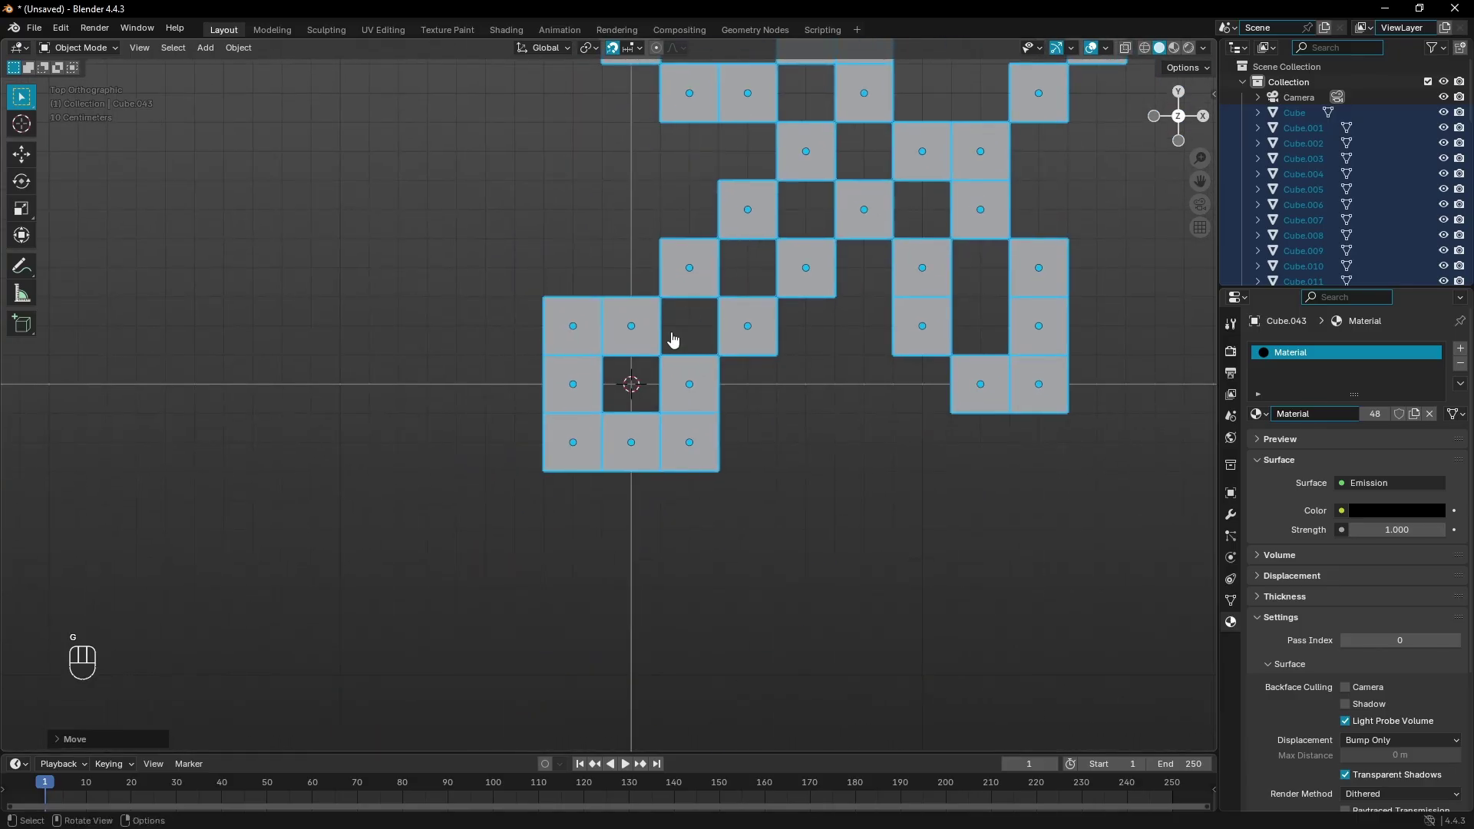
left_click(676, 392)
left_click_drag(679, 364, 674, 372)
scroll(675, 367, "down", 10)
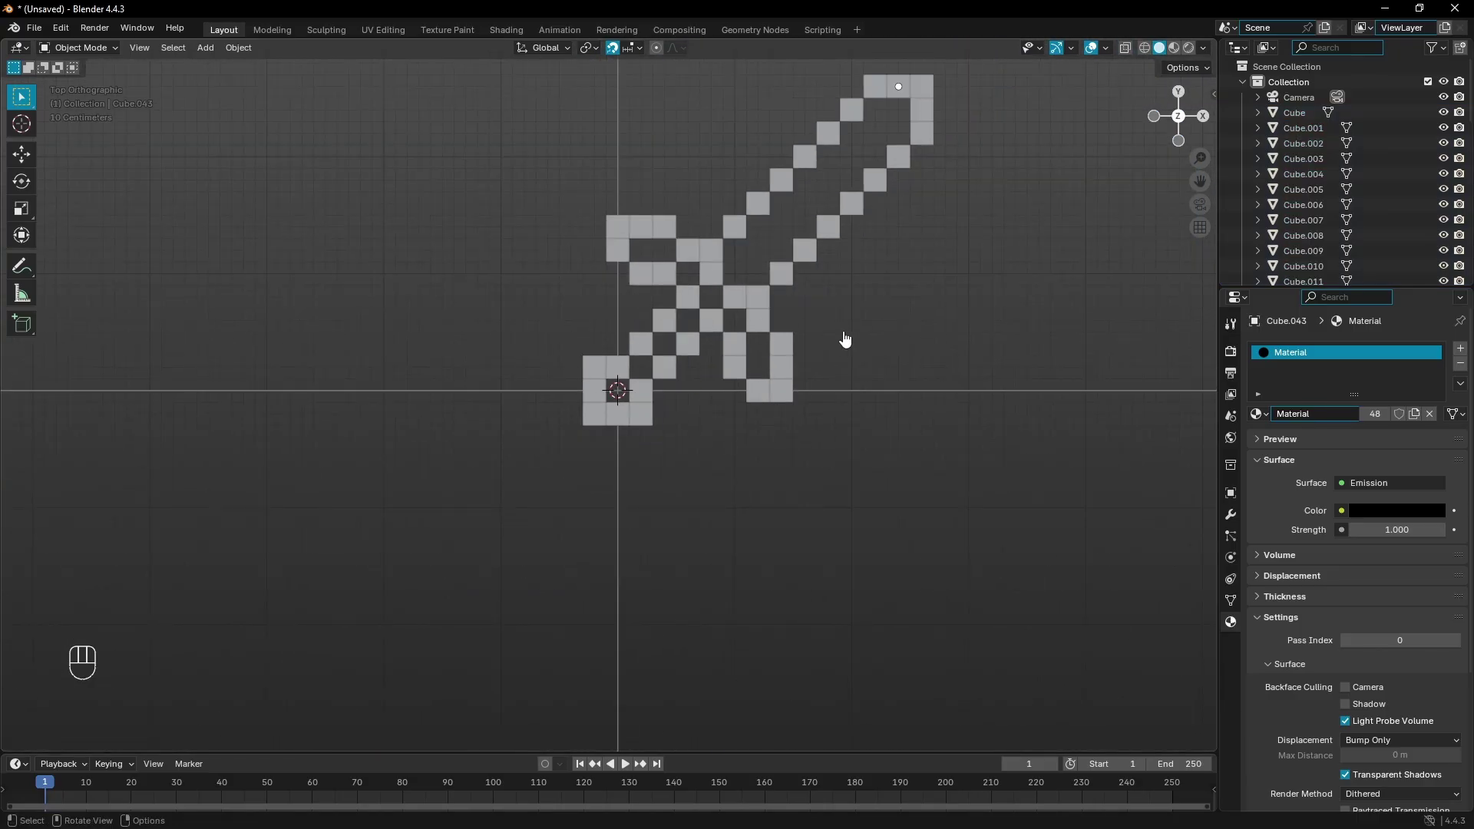
Deselect everything and switch the viewport to Material Preview shading.
middle_click_drag(862, 313, 739, 471, "shift")
scroll(734, 391, "up", 2)
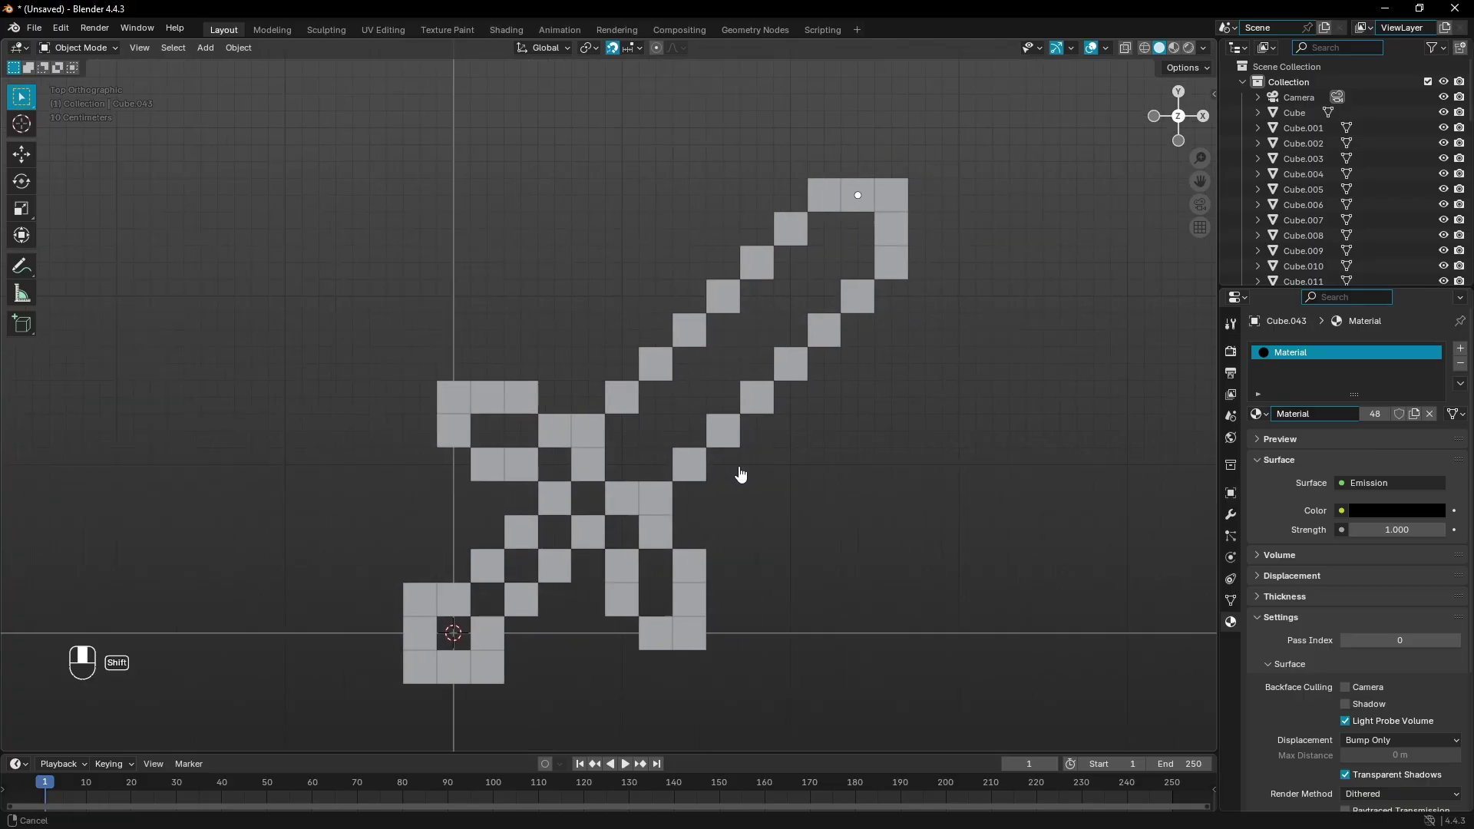
key("a")
key("alt+a")
left_click(1174, 48)
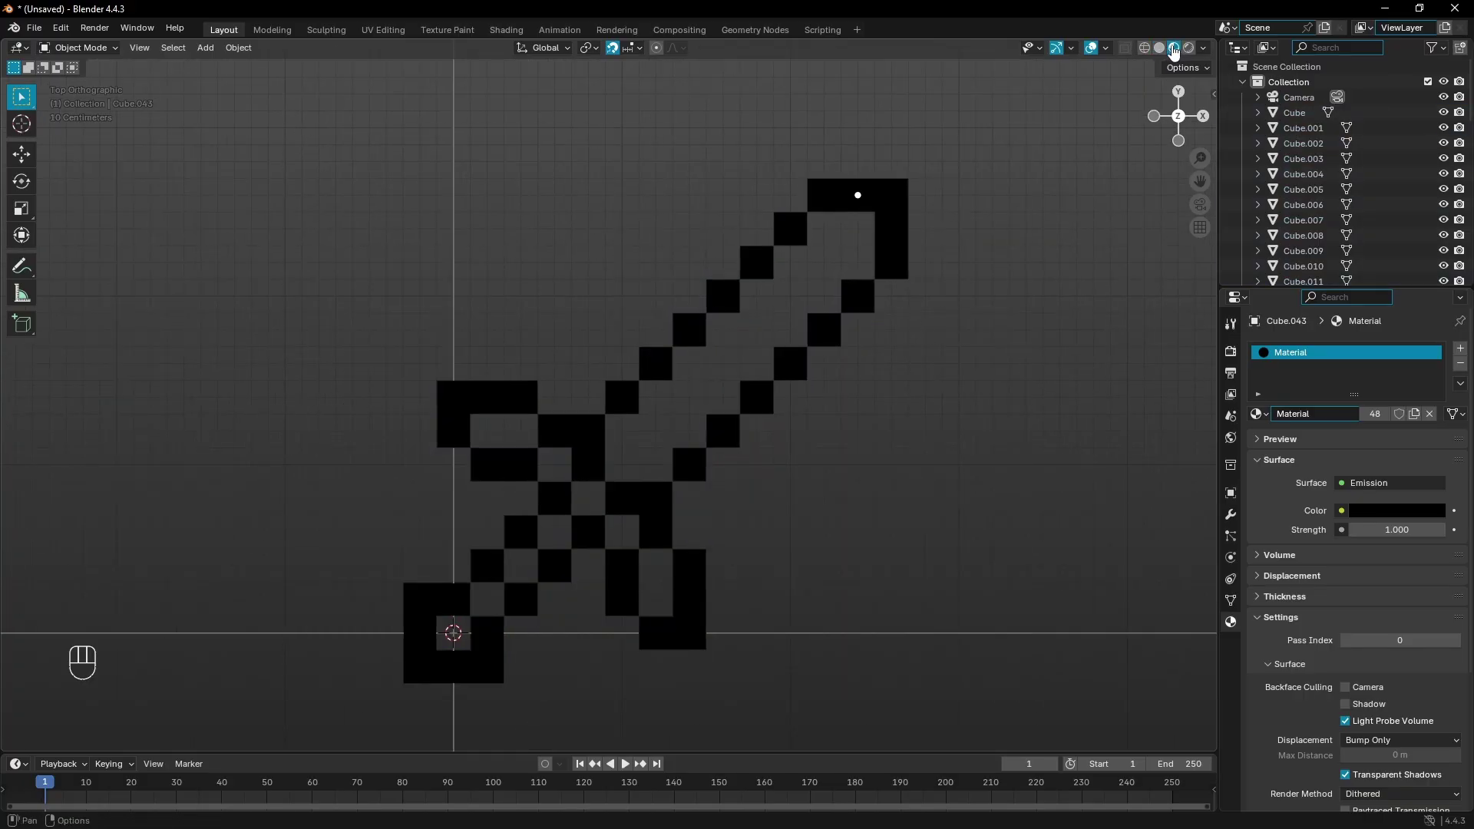
Duplicate the lowest cube of the tip's right edge one cell left into the blade interior.
left_click(891, 265)
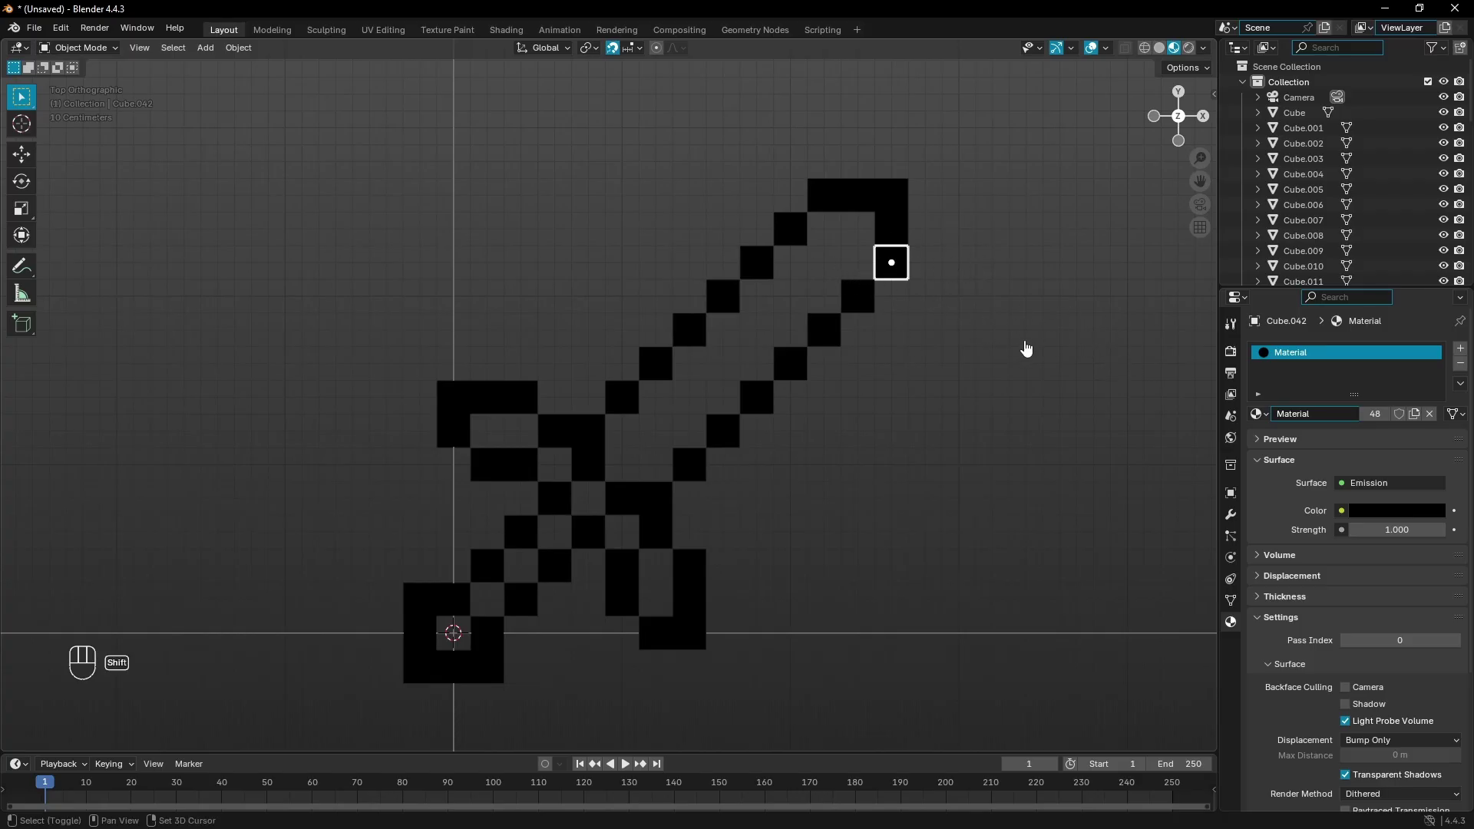
key("shift+d")
left_click(987, 259)
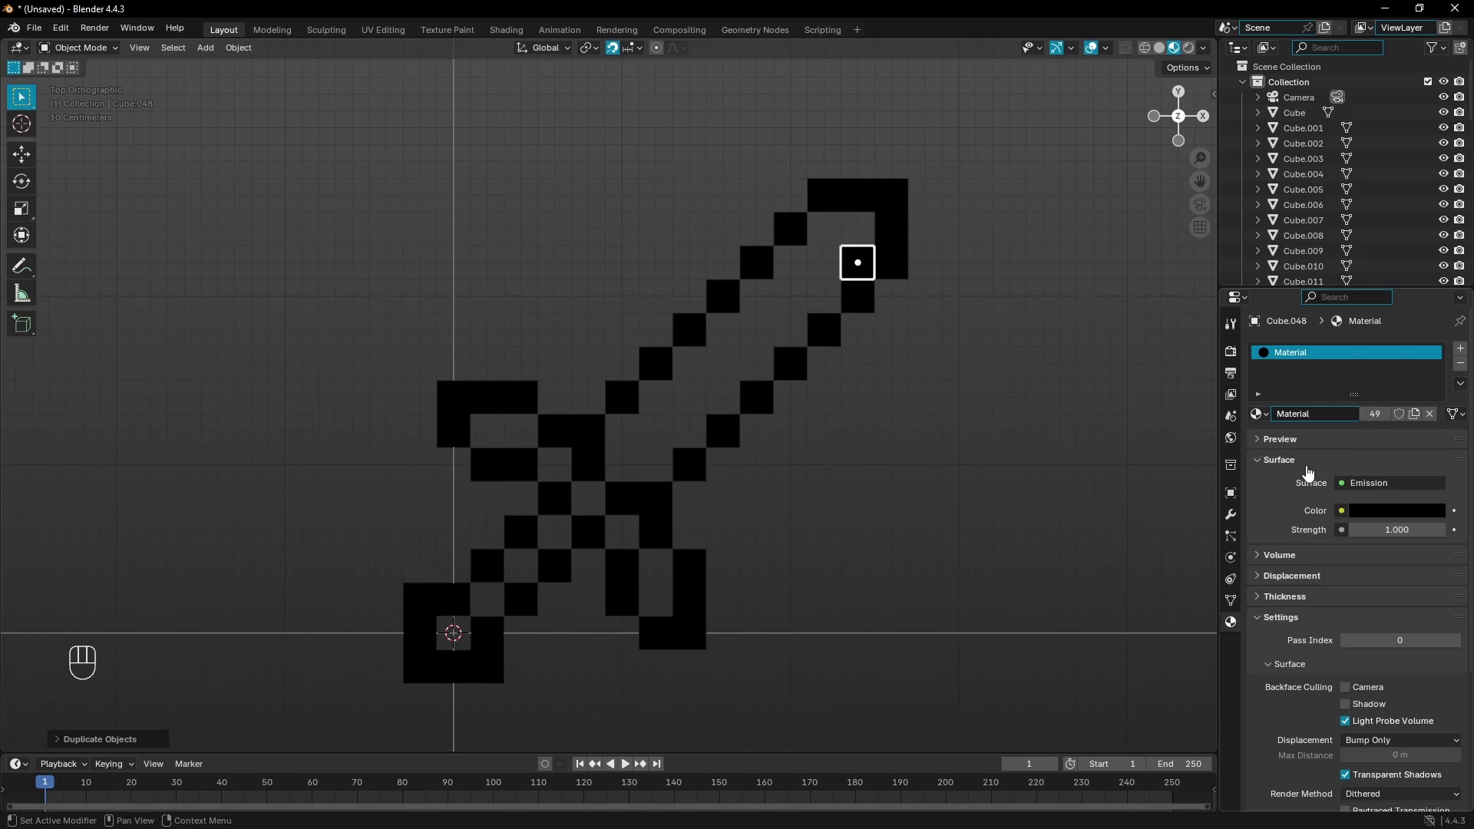
Make the new interior cube's material a single-user copy named GREY and open the list of available materials.
left_click(1374, 415)
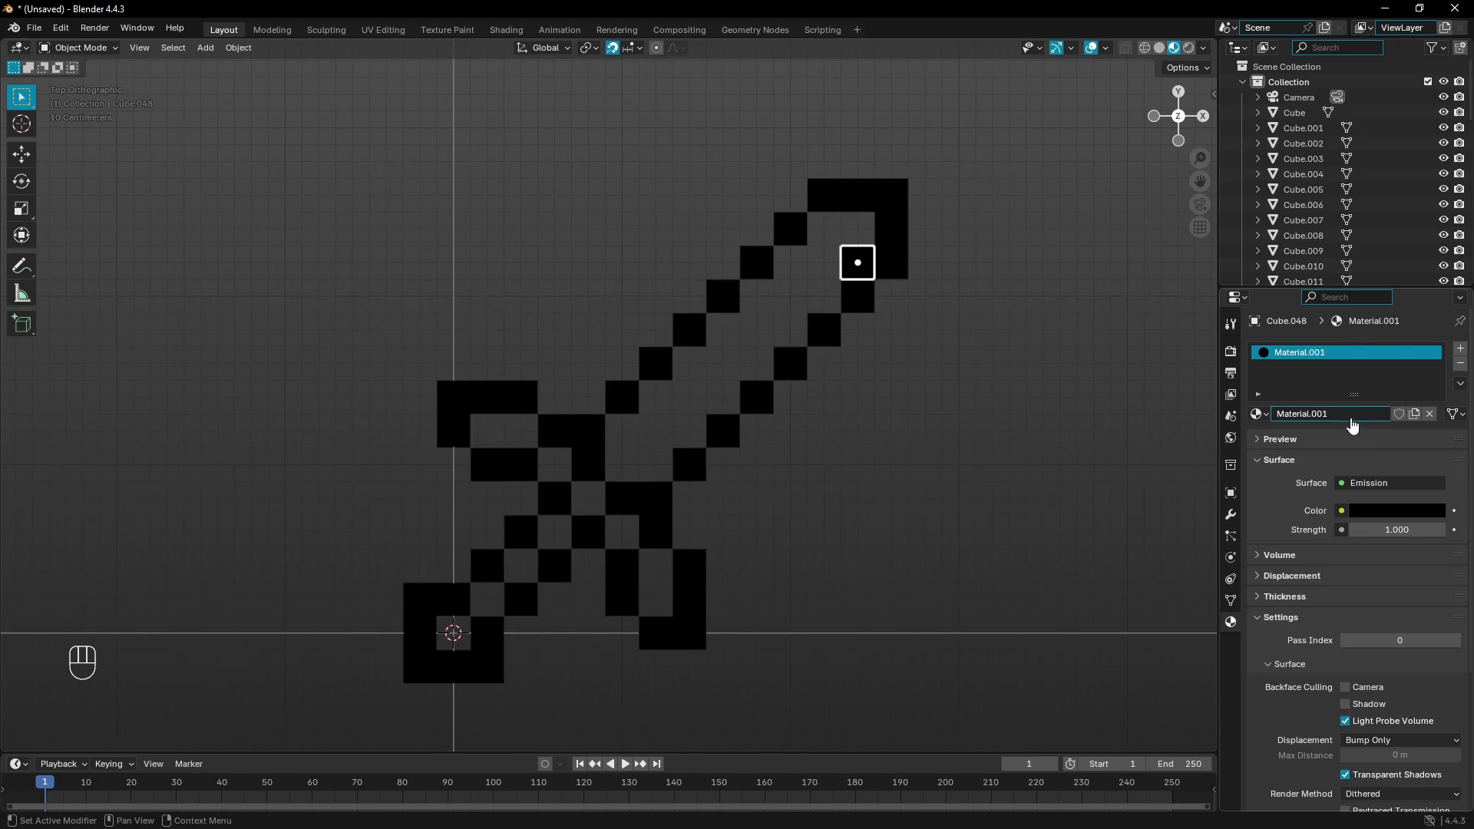
left_click(1371, 415)
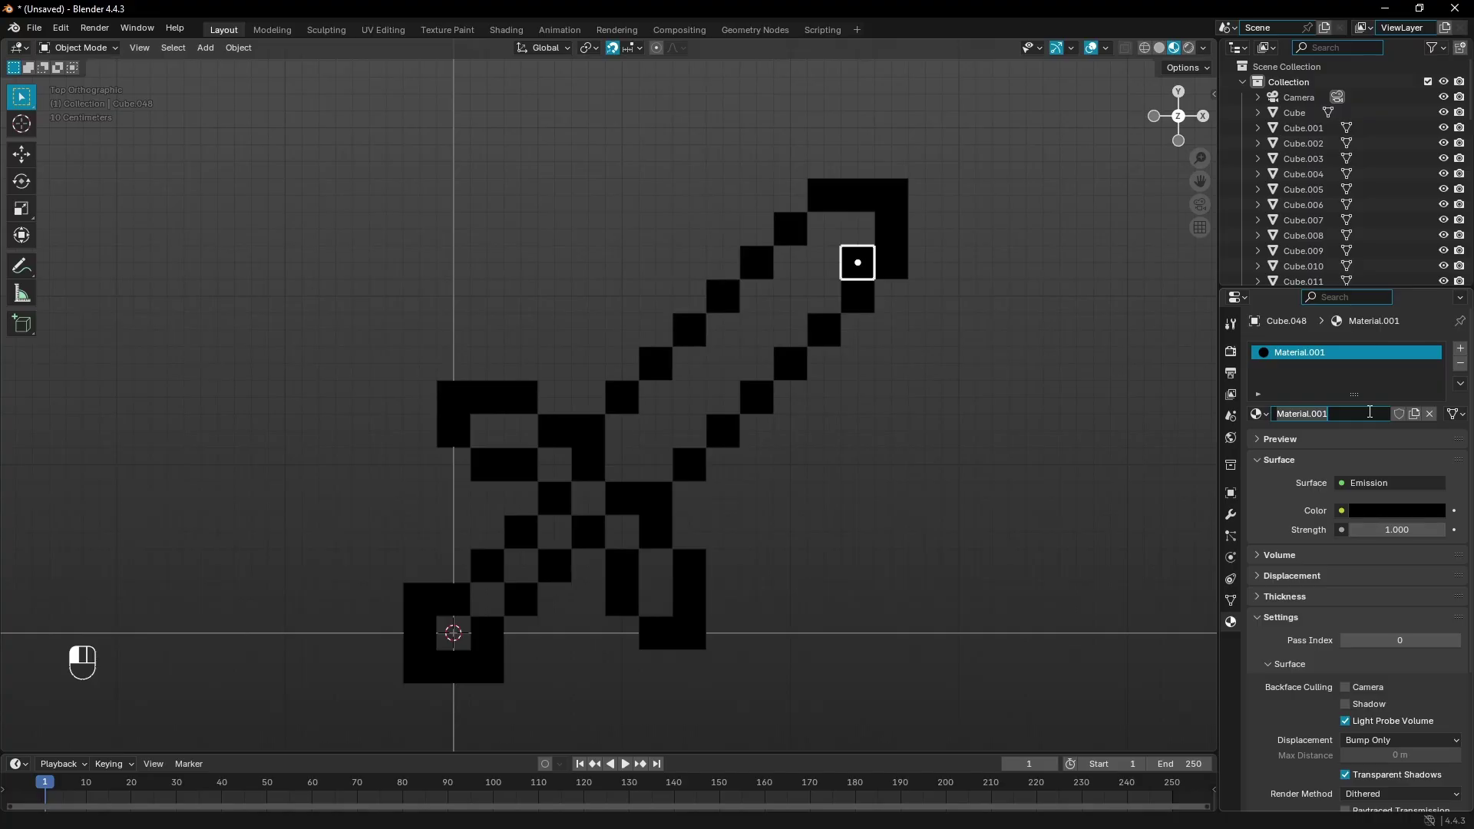
type("GREY")
key("Return")
left_click(1259, 414)
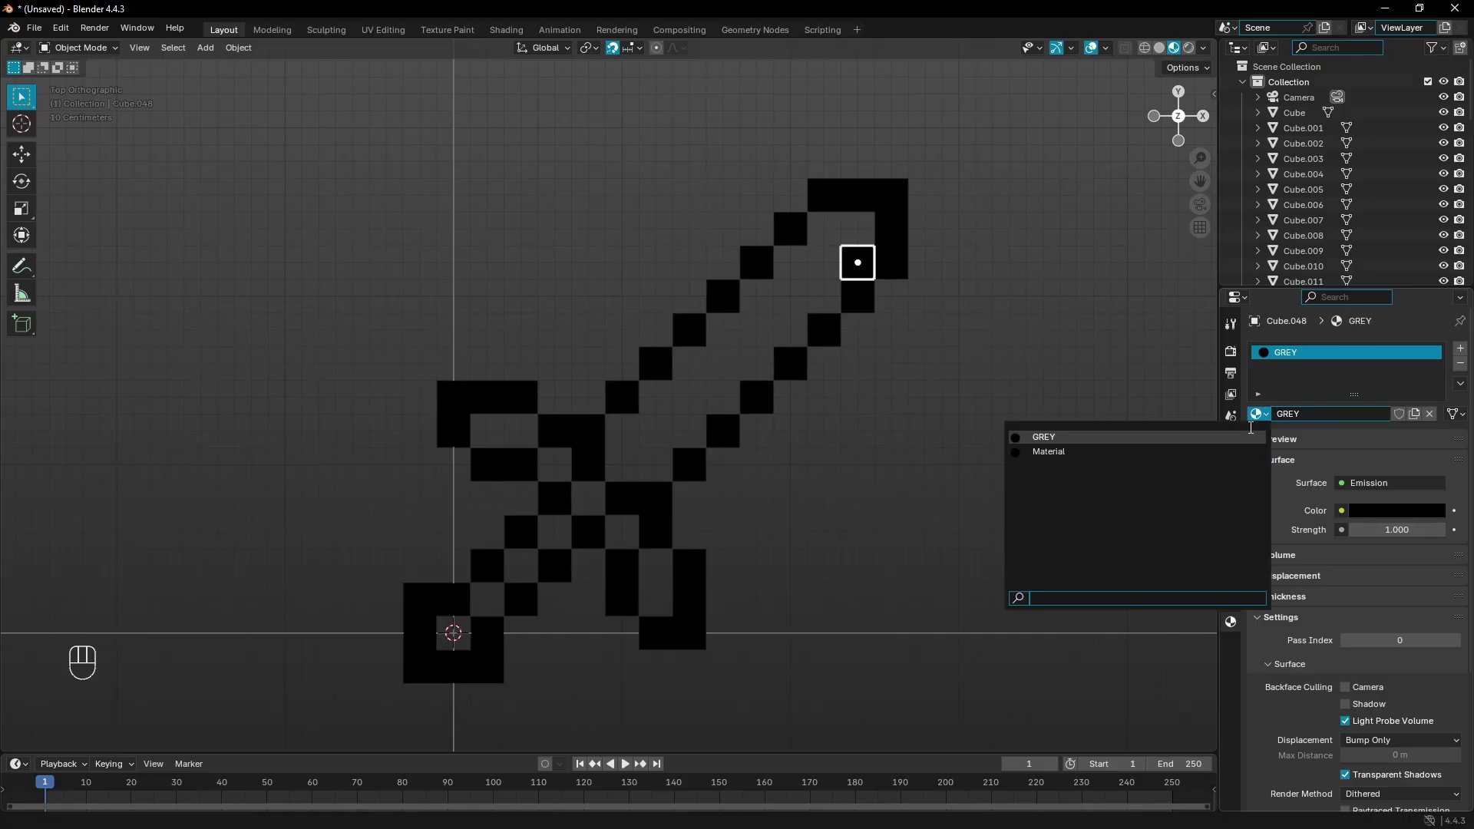
Switch the interior cube to the shared outline material and rename that material as BLACK.
left_click(1227, 452)
left_click(1325, 416)
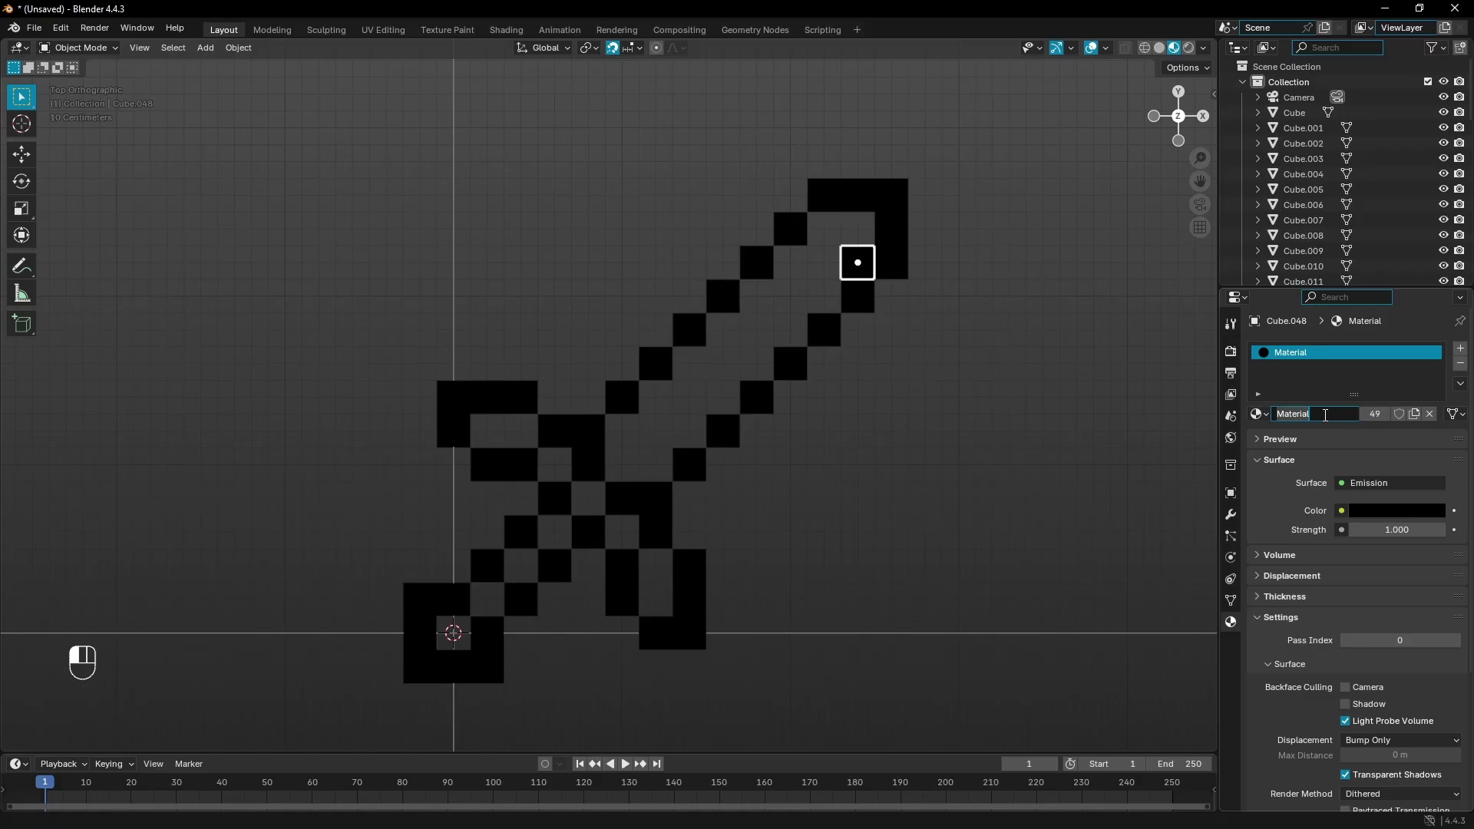
type("BLACK")
key("Return")
Reassign the GREY material to the interior cube and set its emission color to blue-grey #647077.
left_click(1259, 414)
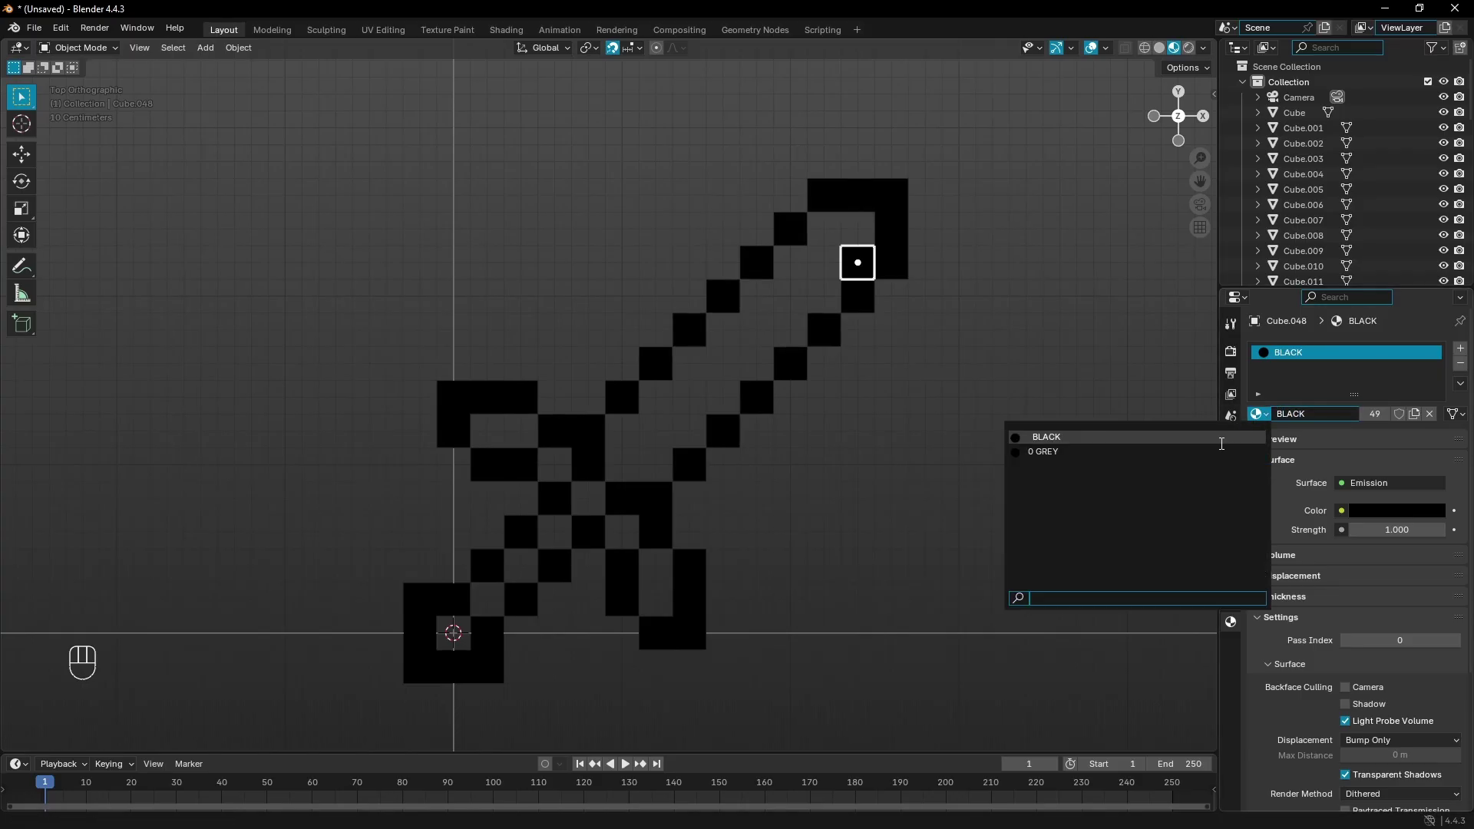
left_click(1059, 451)
left_click(1413, 511)
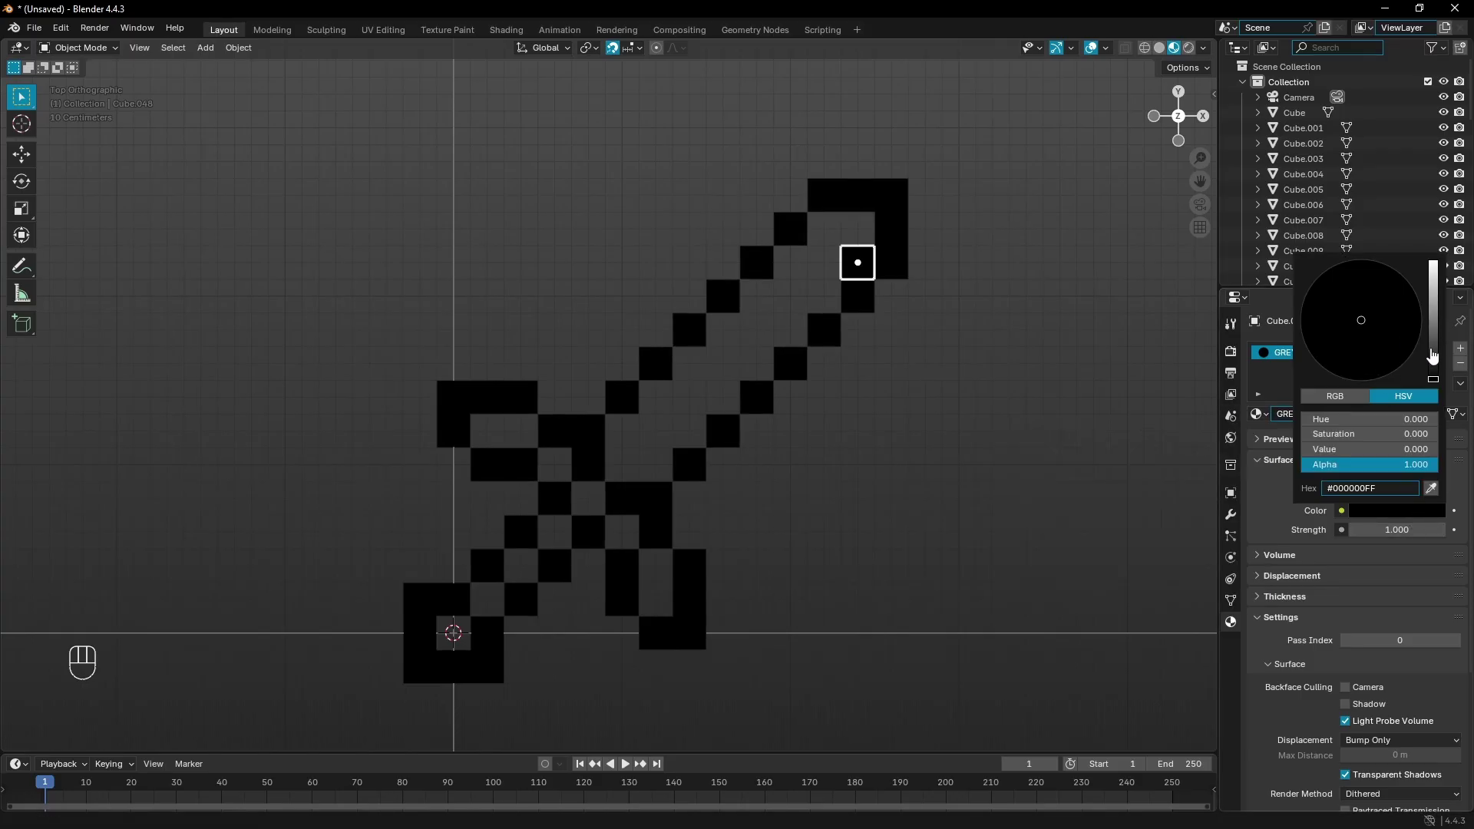
left_click_drag(1432, 356, 1433, 323)
left_click(1376, 512)
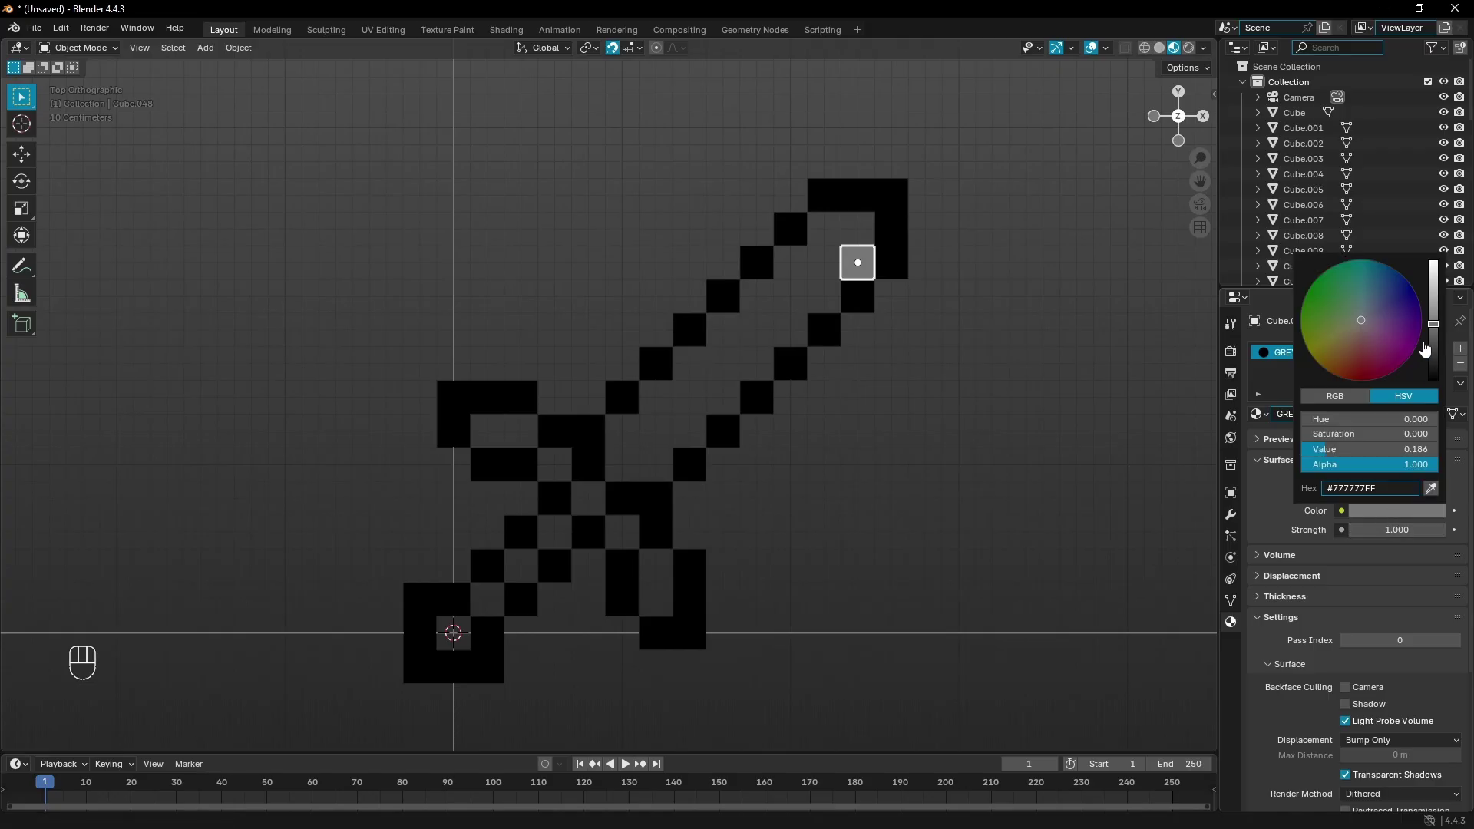
left_click(1364, 314)
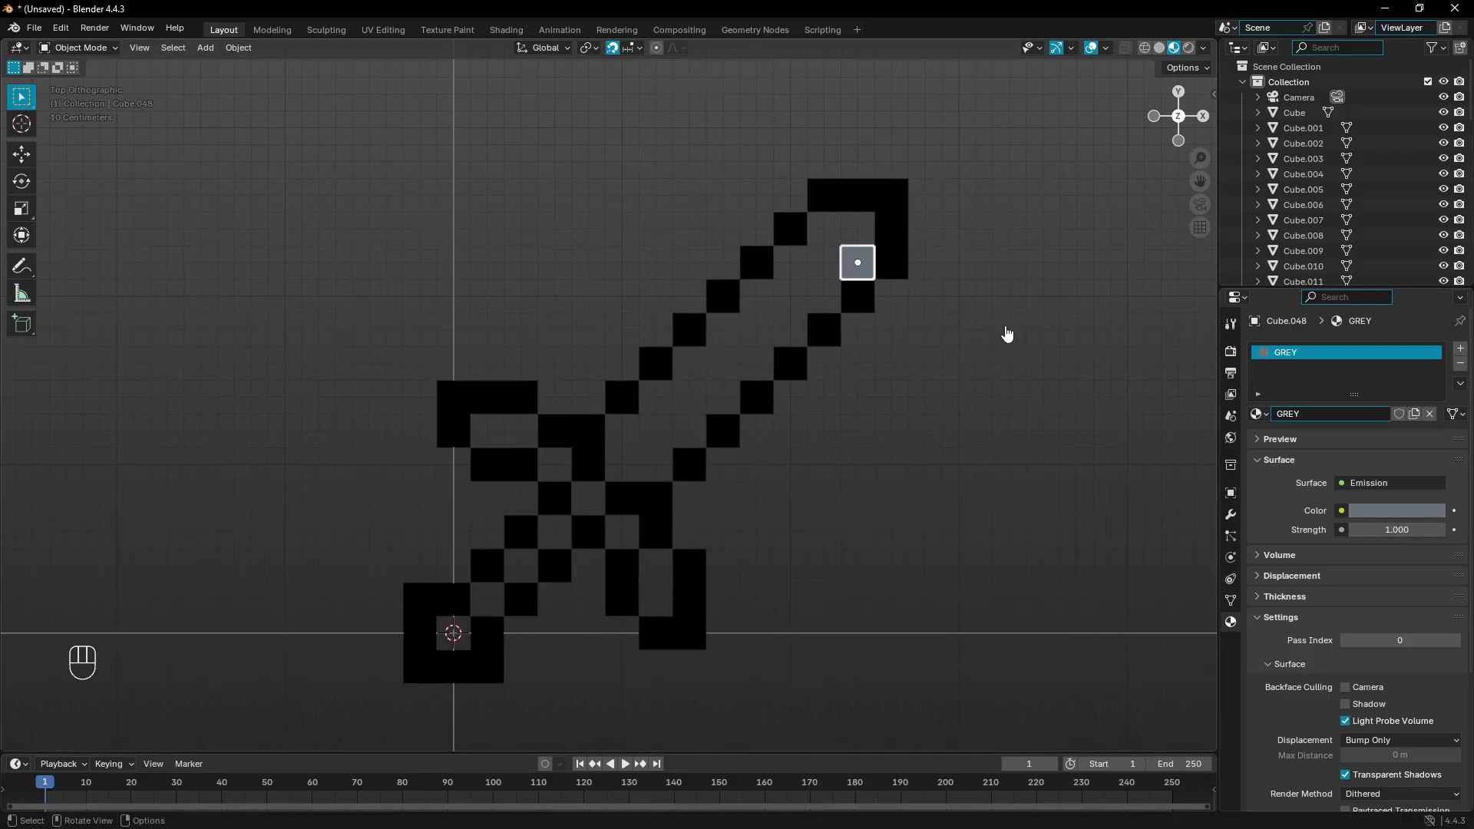
Duplicate the grey cube to fill the 2×2 area inside the blade tip, deleting the surplus copy.
key("shift+d")
left_click(1145, 360)
key("shift+d")
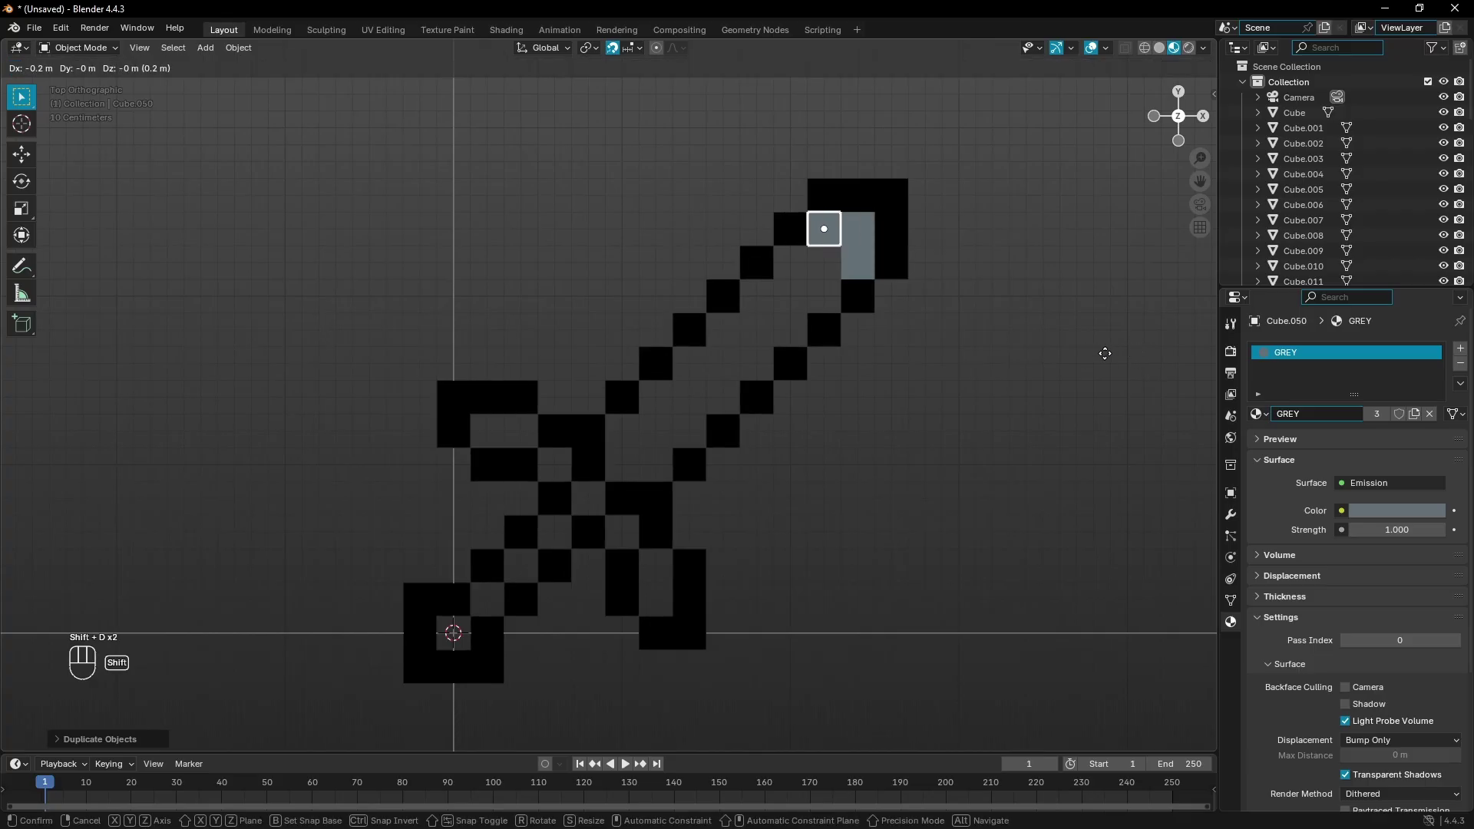
left_click(1121, 367)
key("shift+d")
left_click(1098, 377)
key("shift+d")
right_click(1075, 386)
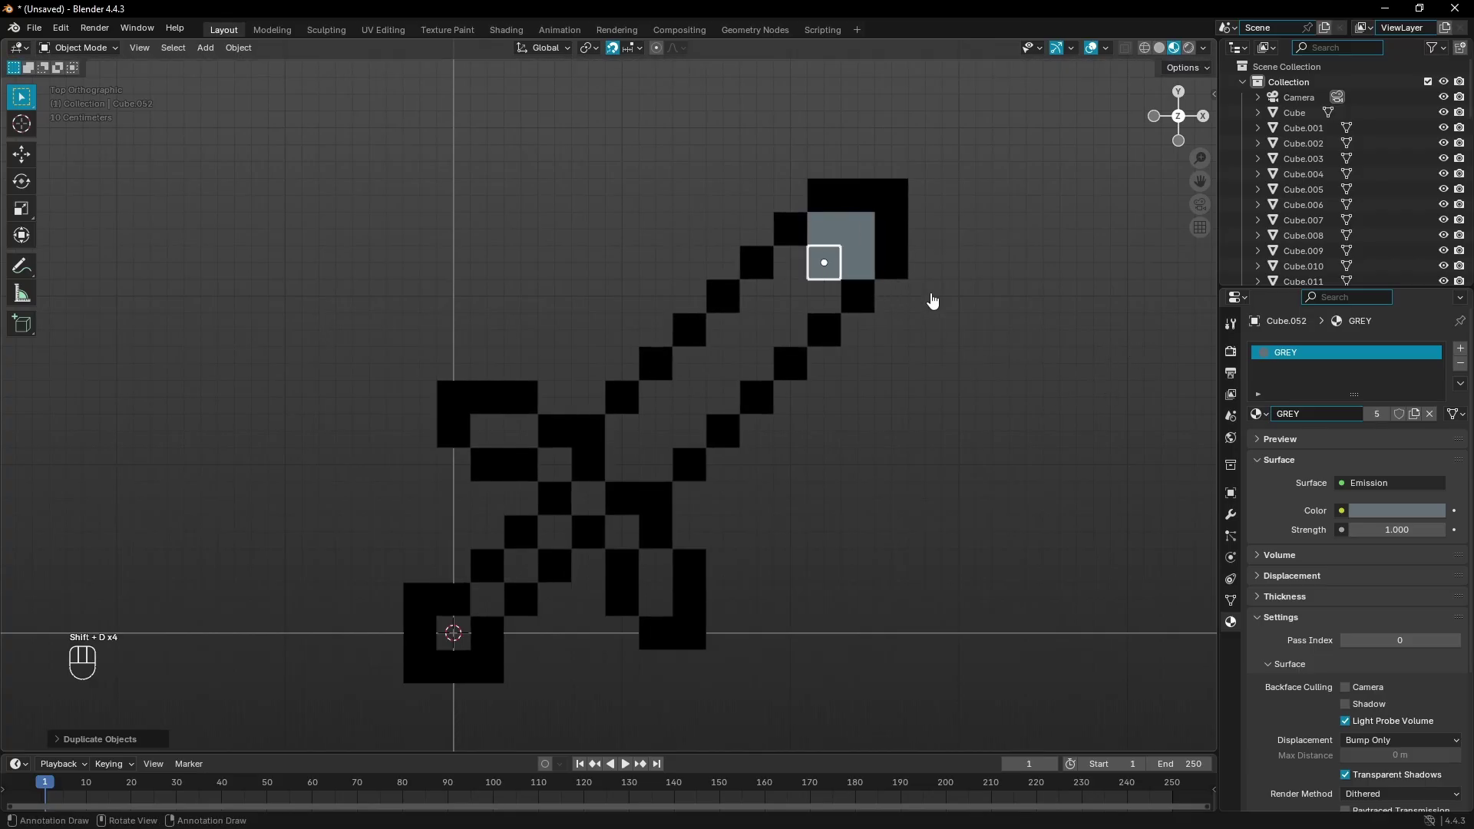
key("Delete")
Duplicate the tip's three lower-left grey cubes diagonally down the blade, one cell at a time, until its interior is filled to the guard.
left_click(833, 267)
left_click(837, 238, "shift")
left_click(868, 262, "shift")
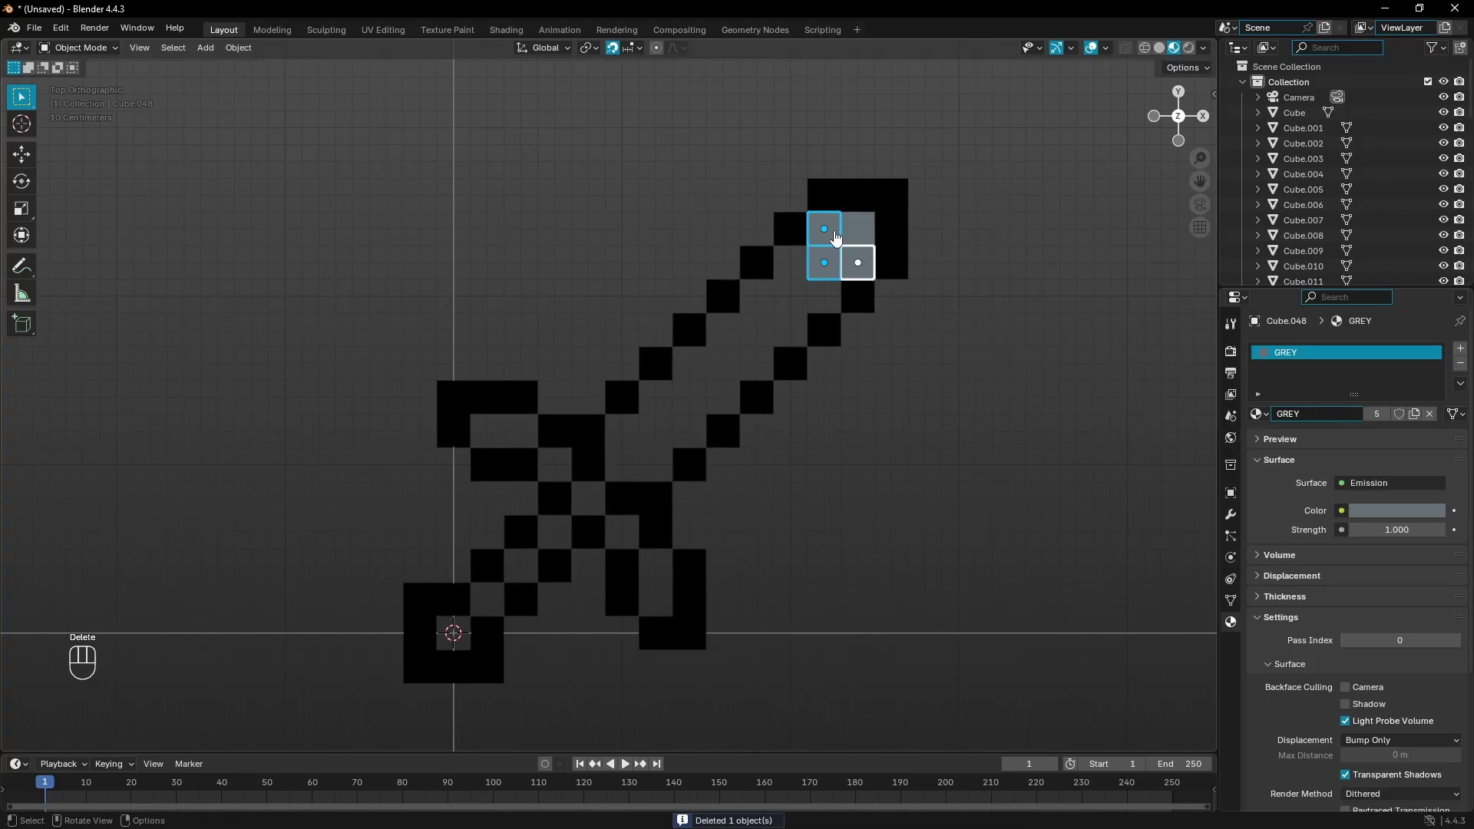
key("shift+d")
left_click(872, 298)
key("shift+d")
left_click(841, 327)
key("shift+d")
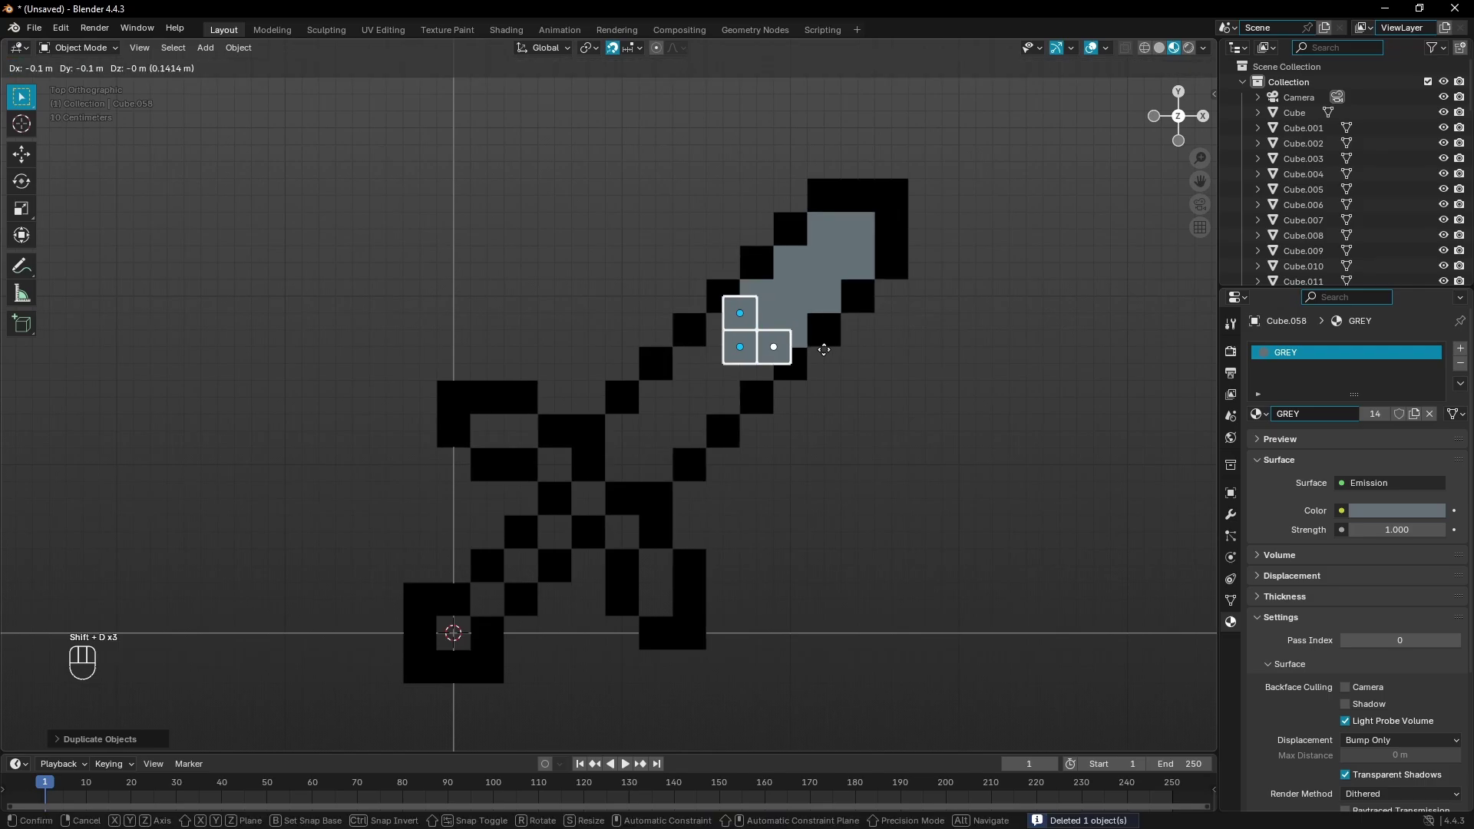
left_click(806, 368)
key("shift+d")
left_click(775, 409)
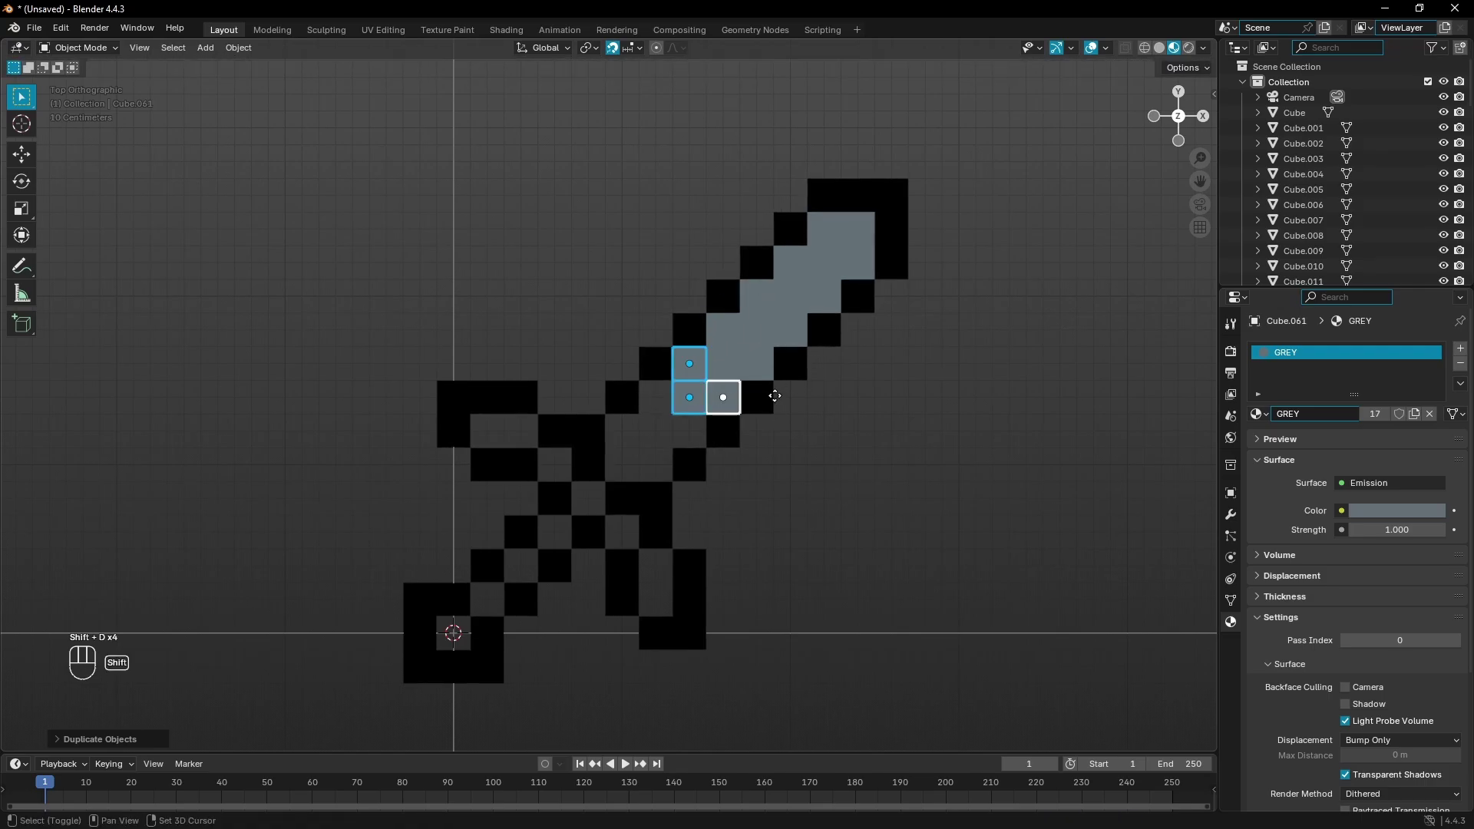
key("shift+d")
left_click(737, 430)
key("shift+d")
left_click(704, 461)
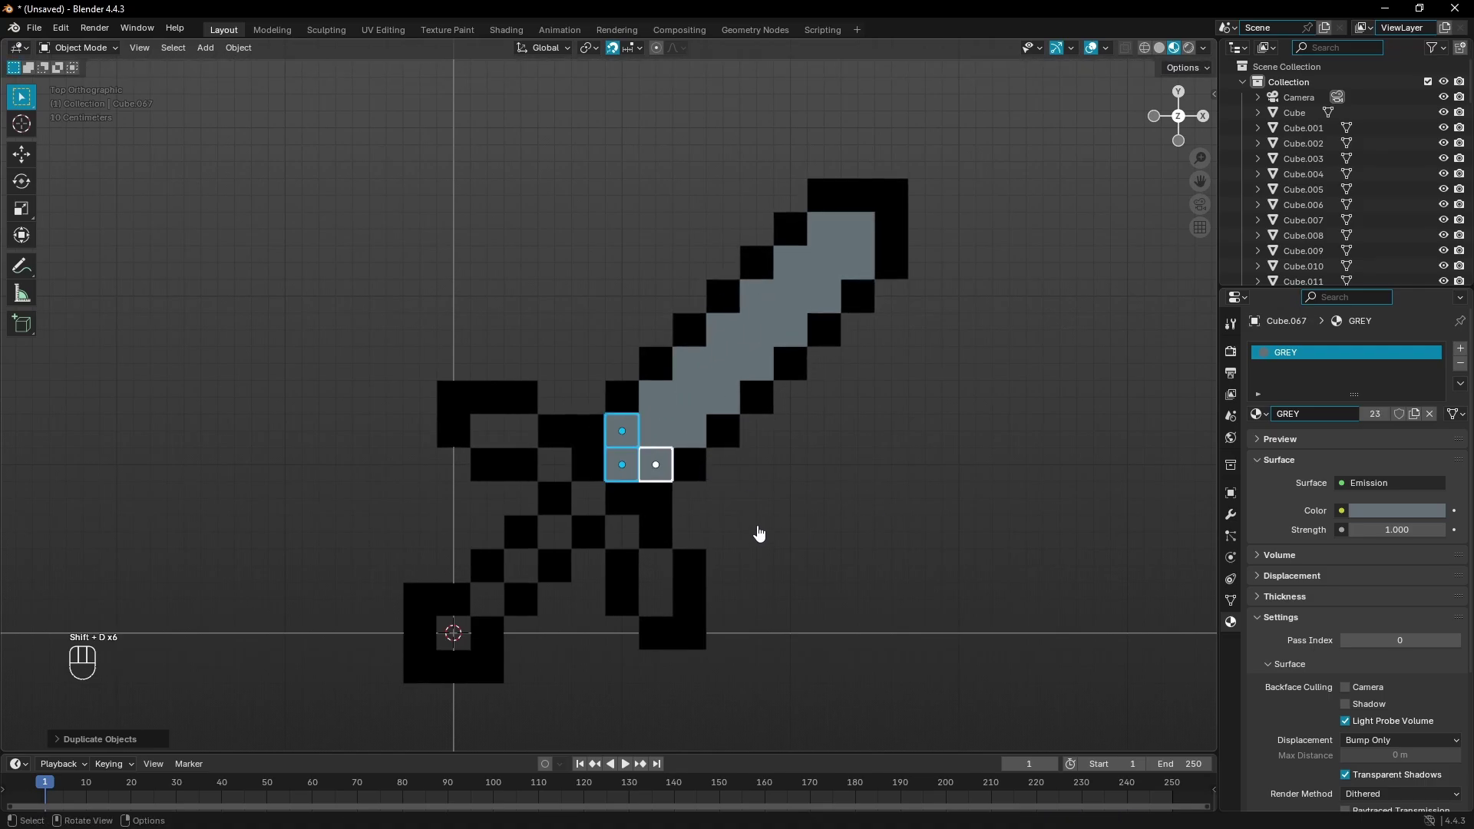
Duplicate a single grey cube from the blade's base into the empty cell at the centre of the crossguard.
left_click(667, 478)
left_click(658, 436, "shift")
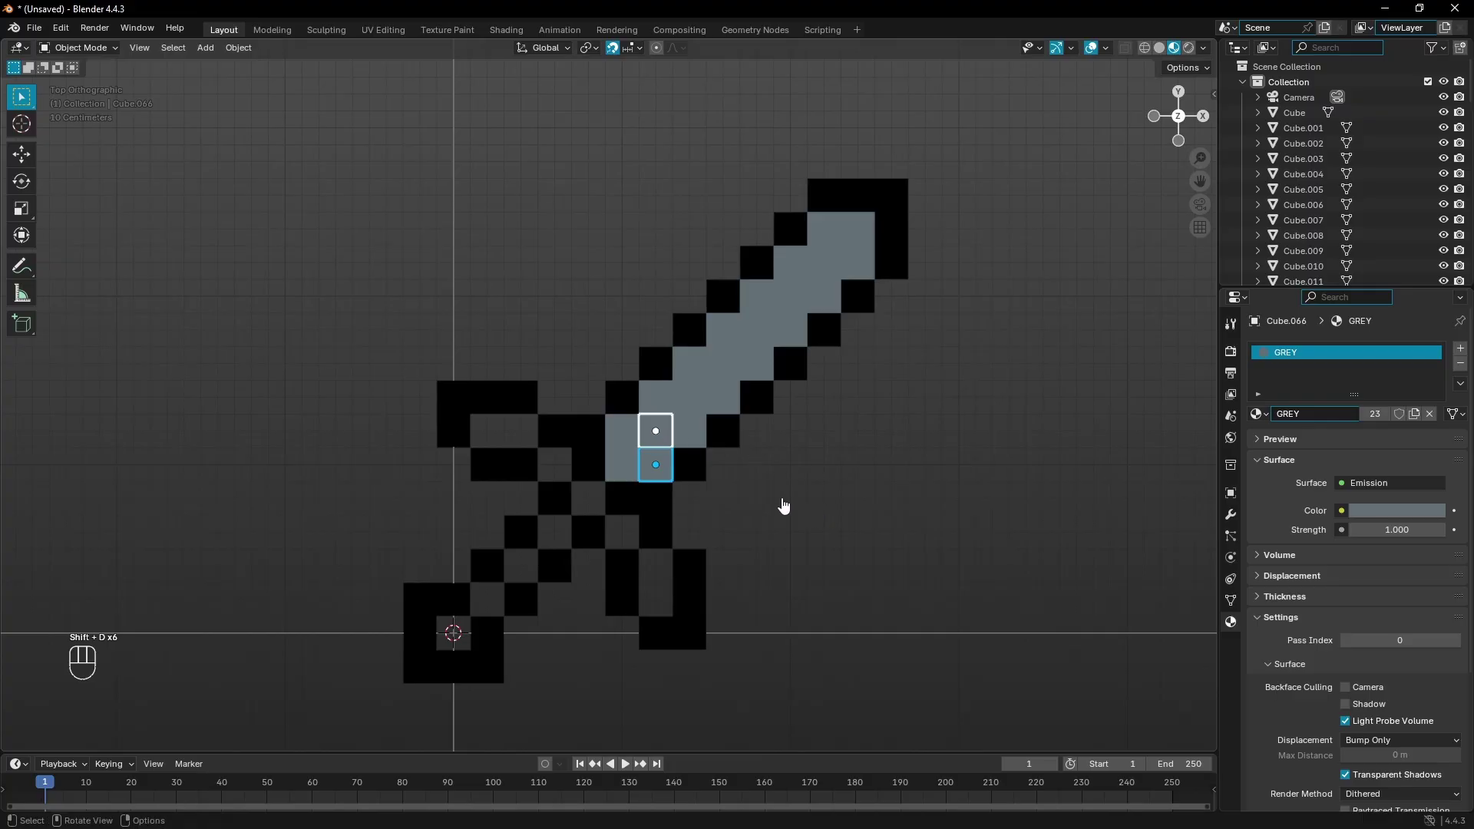
middle_click_drag(749, 497, 760, 490, "shift")
left_click(764, 484)
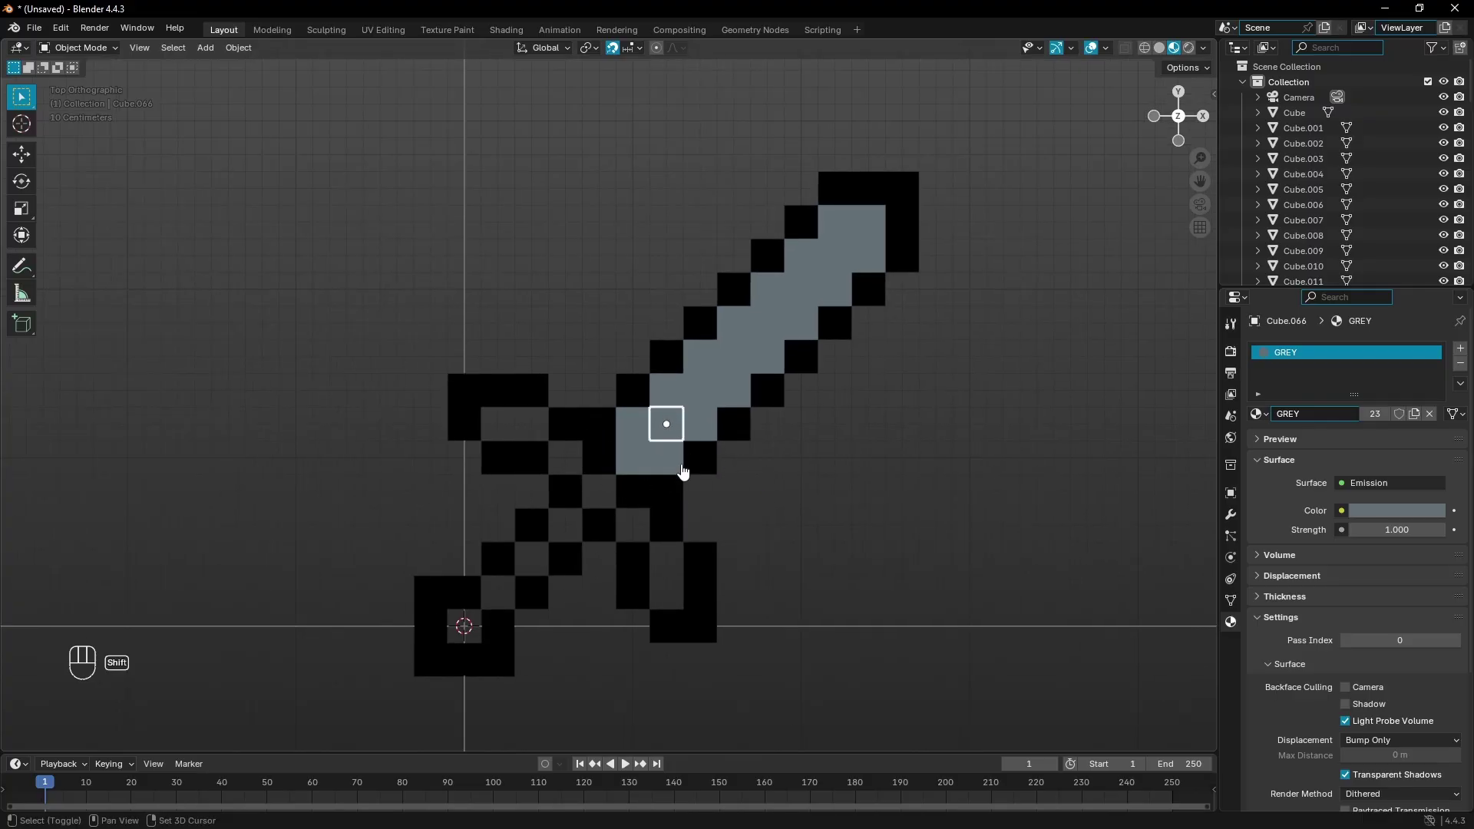
middle_click_drag(678, 470, 730, 410, "shift")
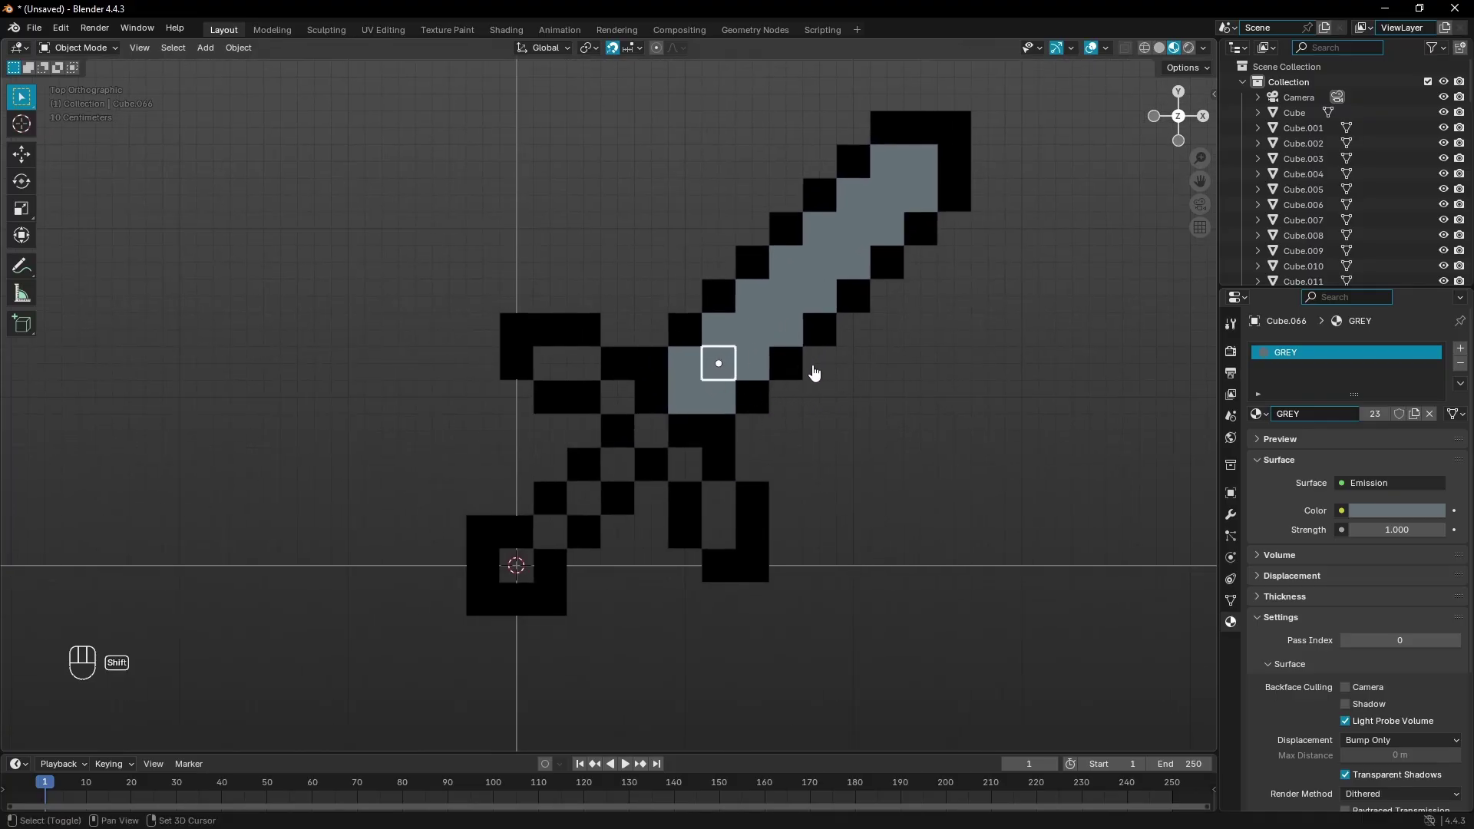
key("shift+d")
left_click(727, 459)
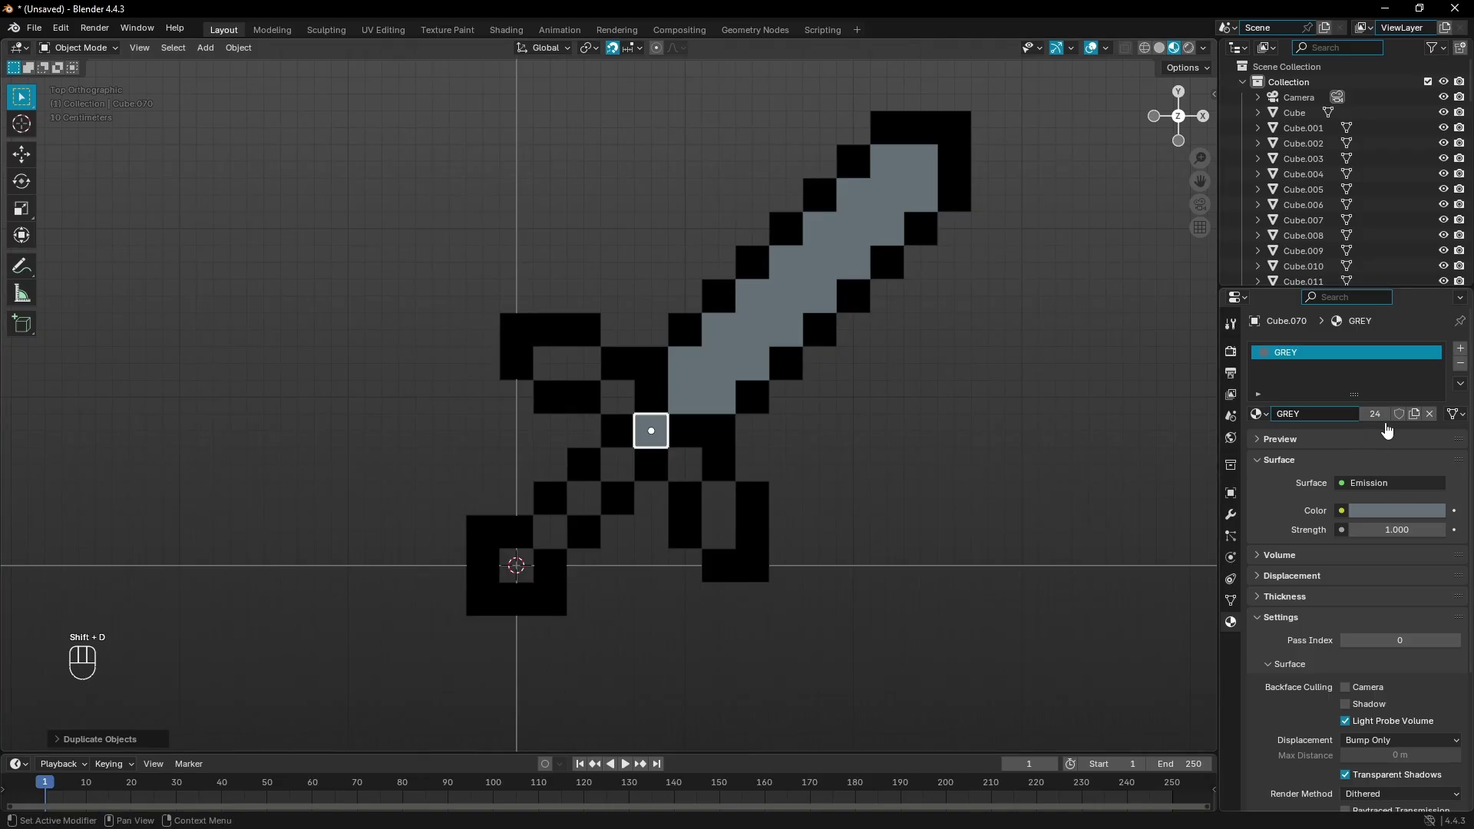
Make the crossguard centre cube's material a single-user copy named RED.
left_click(1375, 414)
left_click(1338, 415)
type("RE")
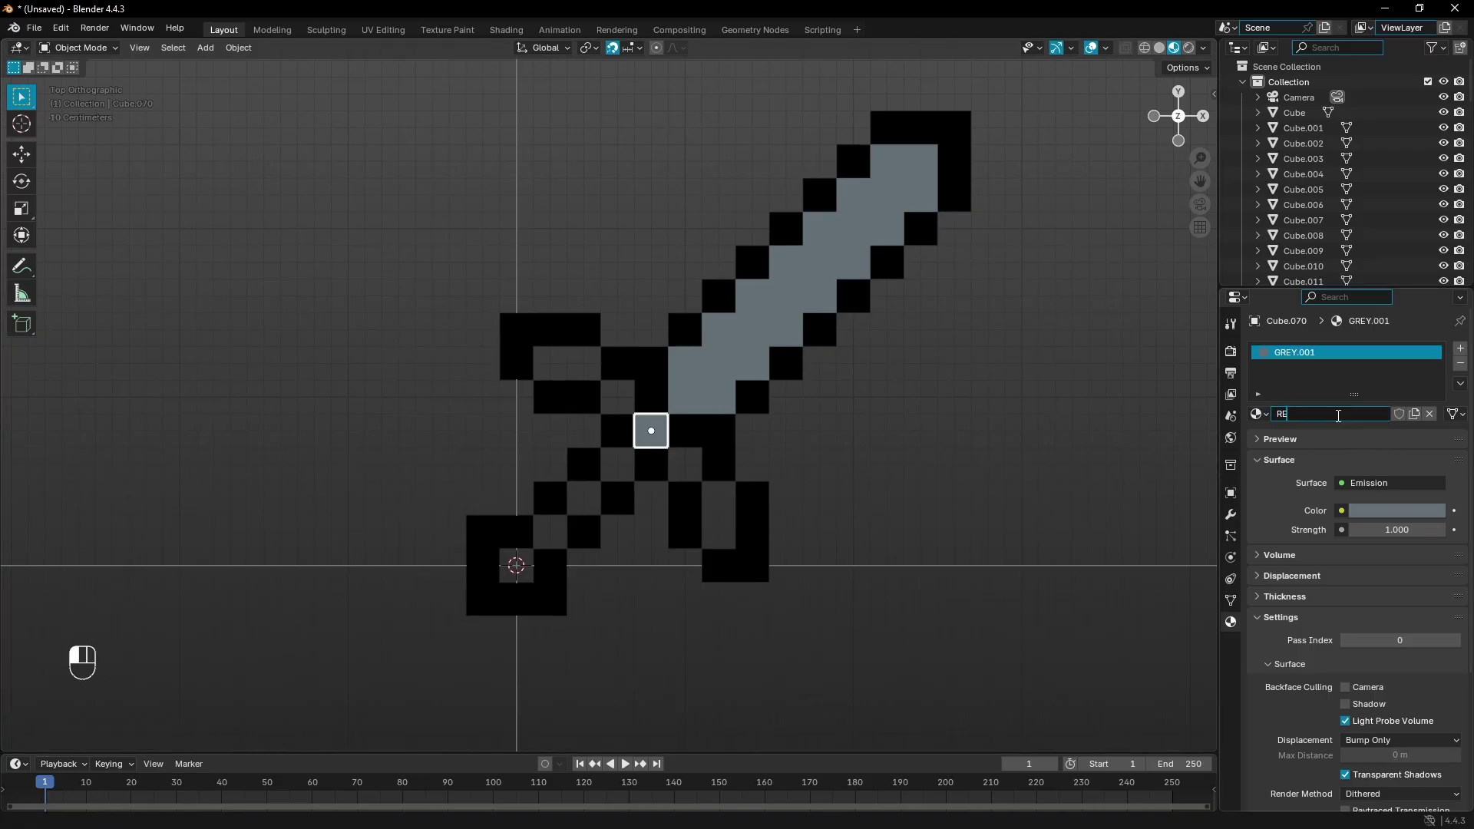
type("D")
key("Return")
Set the RED material's emission color to crimson #BB294B.
left_click(1391, 510)
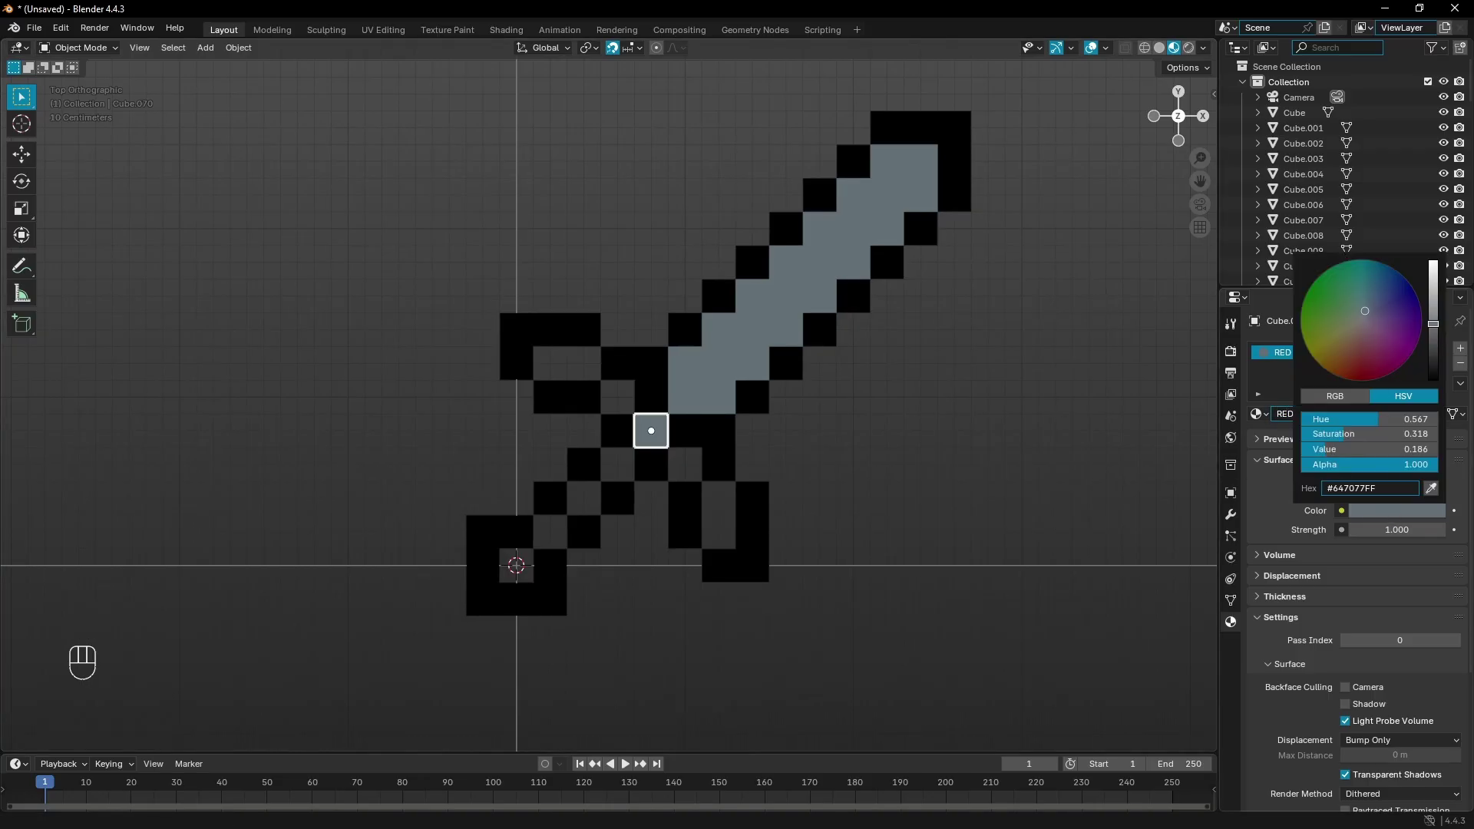
left_click(1377, 350)
left_click_drag(1433, 324, 1433, 299)
left_click_drag(1377, 352, 1370, 363)
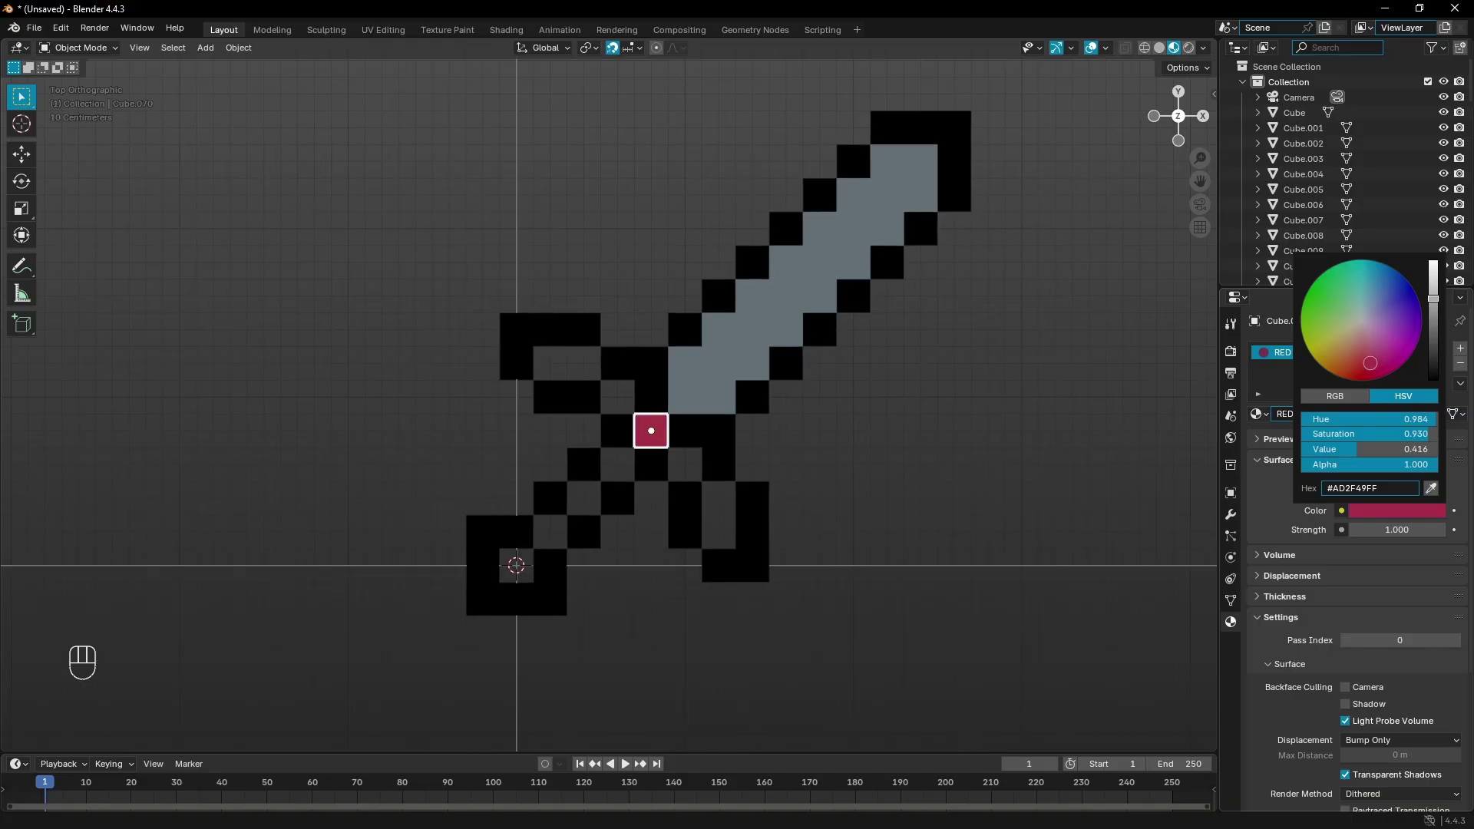
left_click_drag(1435, 302, 1438, 298)
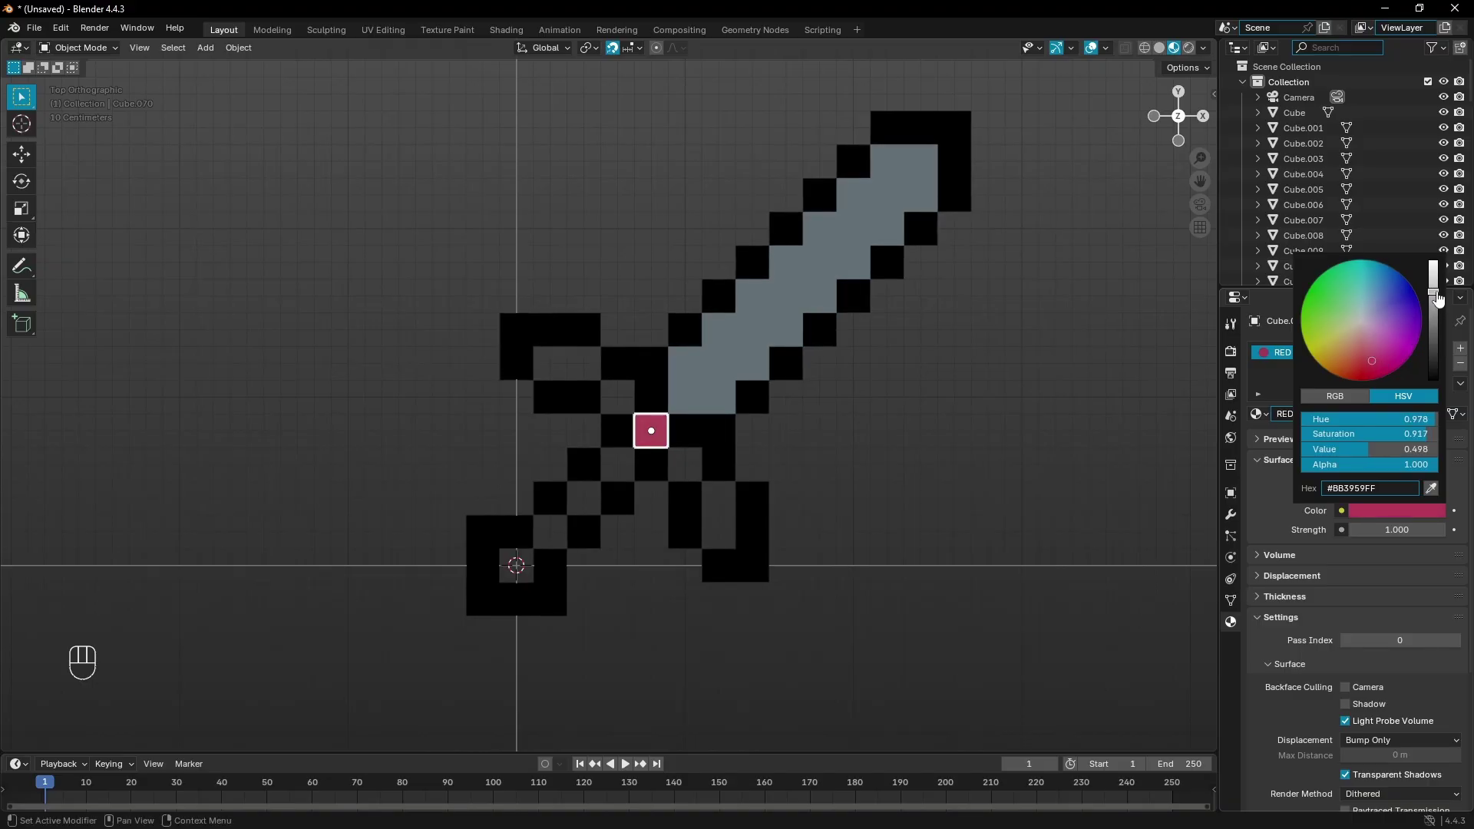
left_click(1371, 367)
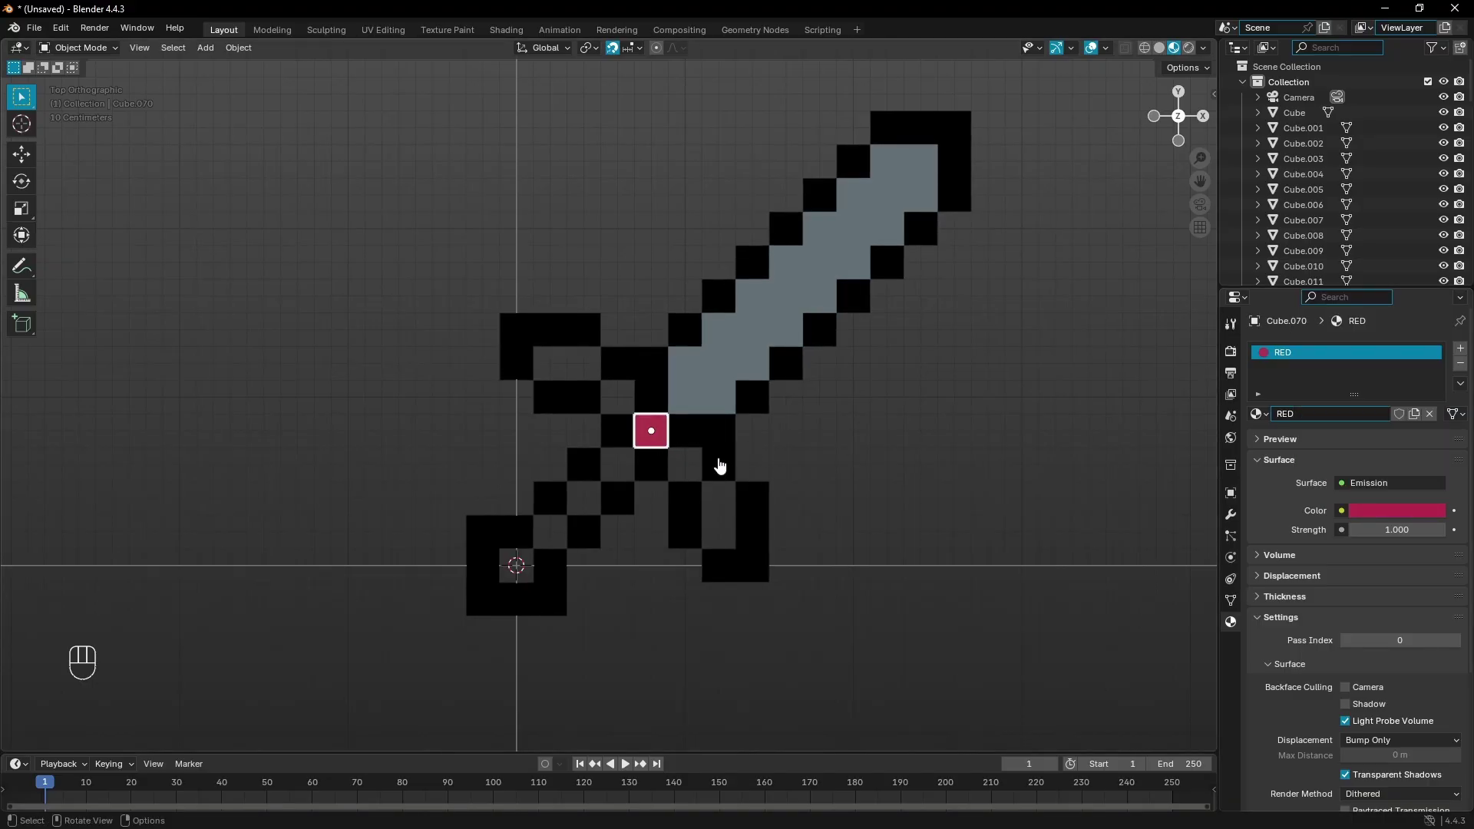
Duplicate the red cube one cell down-left into the handle and give the copy its own material colored dark navy #23283A.
key("shift+d")
left_click(732, 491)
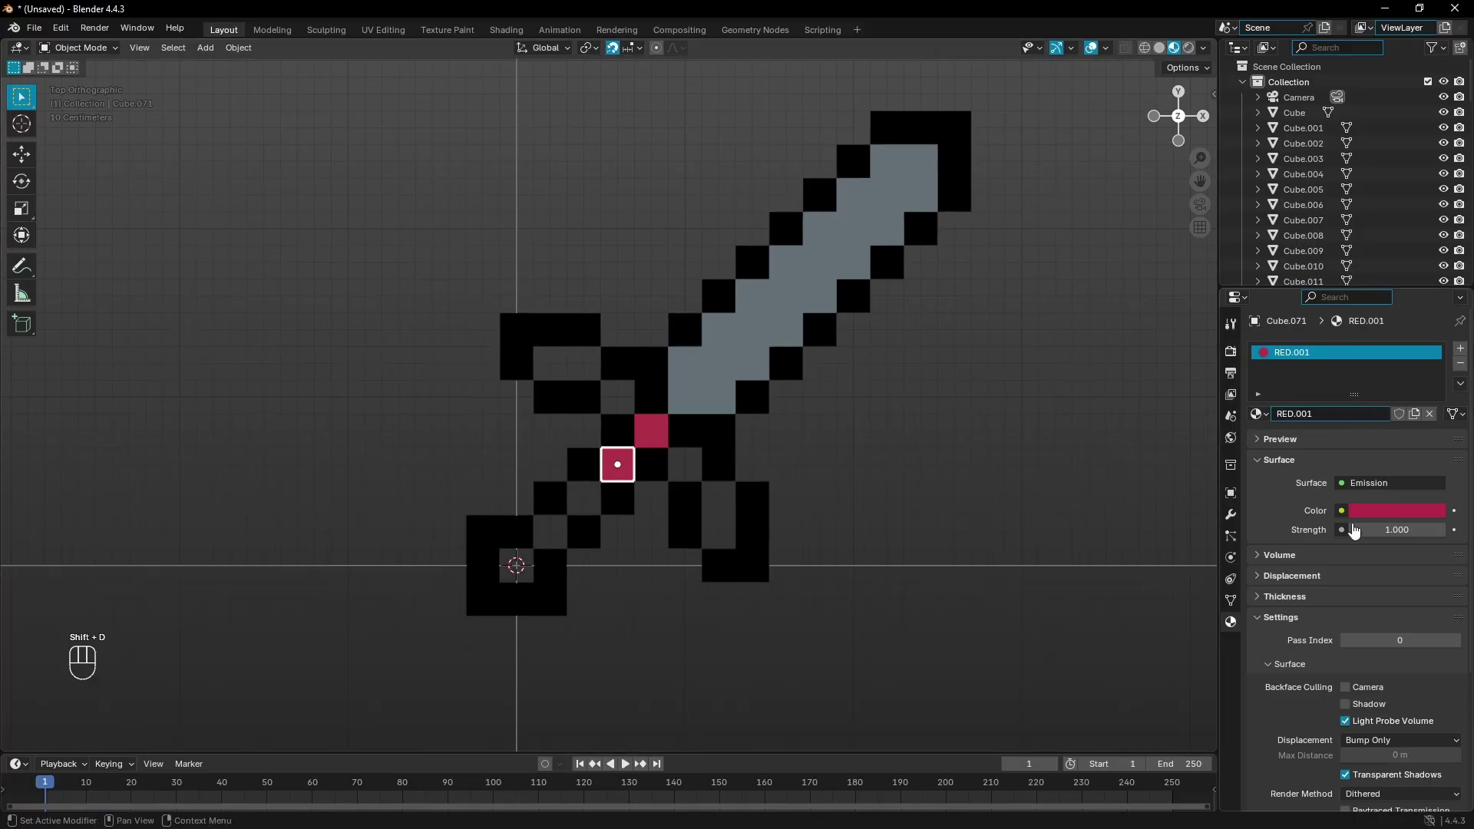
left_click(1378, 510)
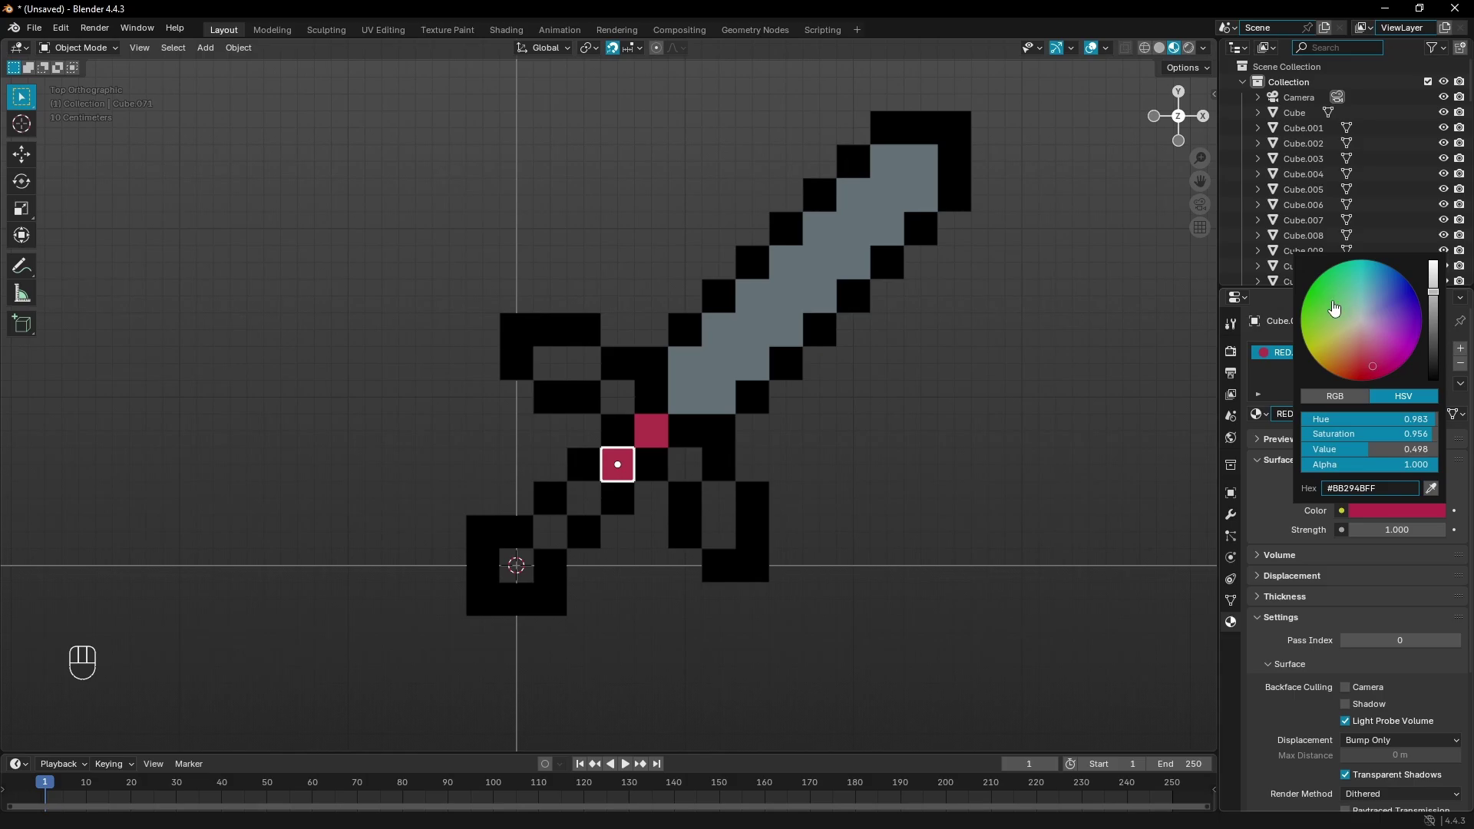
mouse_move(1334, 308)
left_mouse_down()
mouse_move(1384, 287)
mouse_move(1378, 300)
left_mouse_up()
left_click(1434, 353)
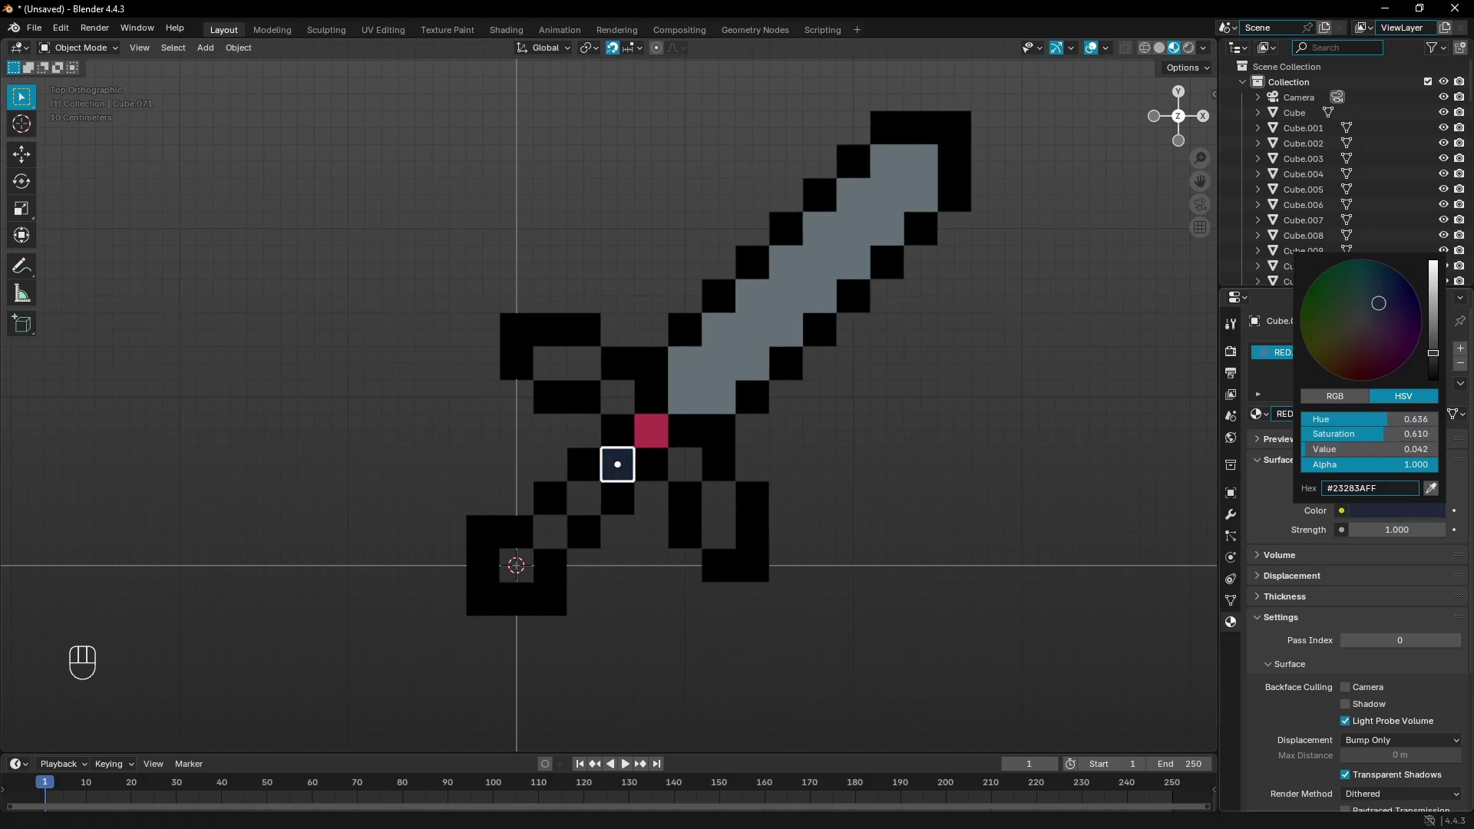
Duplicate the navy cube diagonally into the two remaining handle cells, deleting the surplus copy.
key("shift+d")
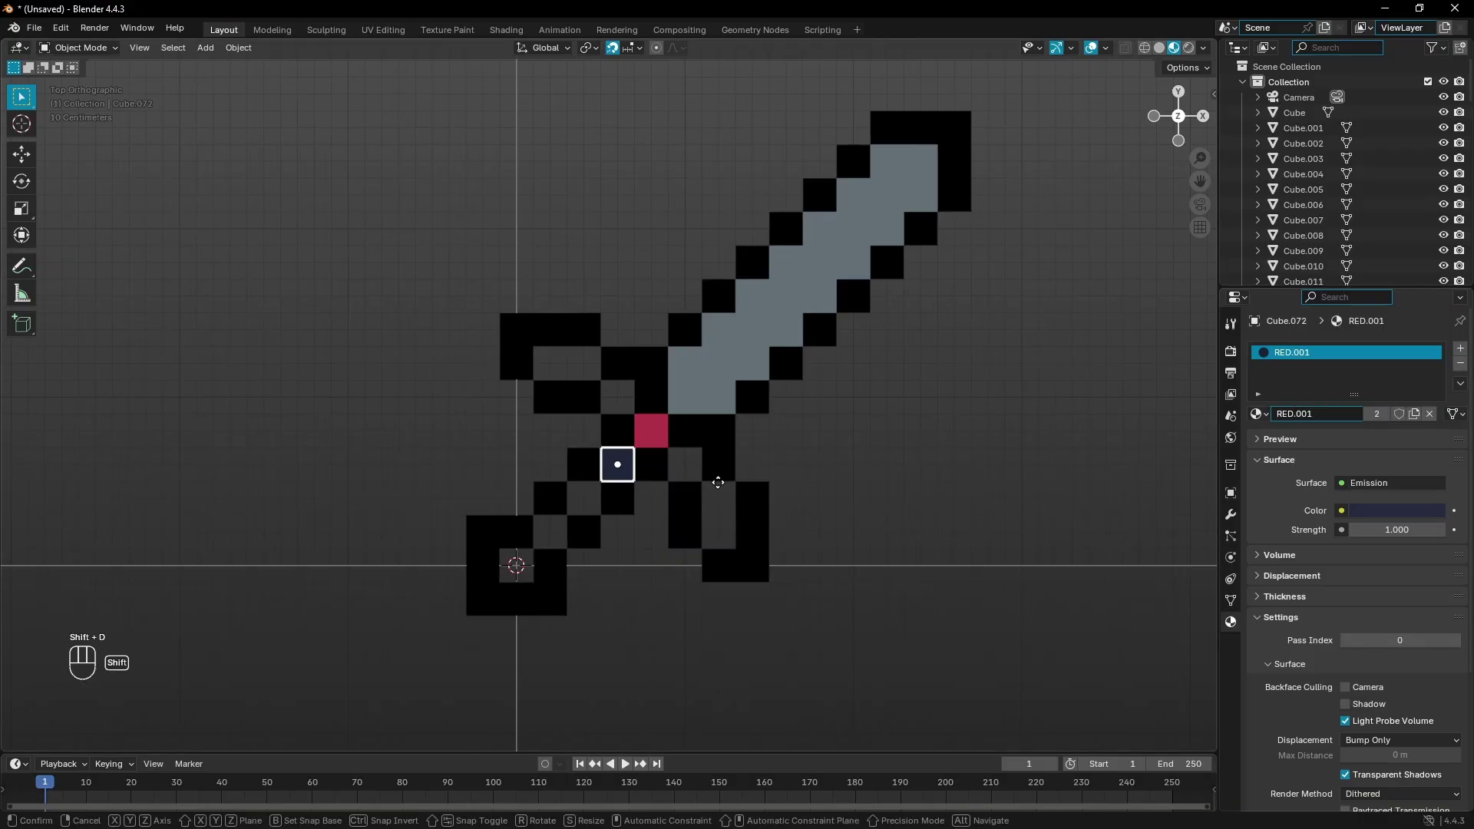
left_click(691, 520)
key("shift+d")
left_click(661, 550)
key("shift+d")
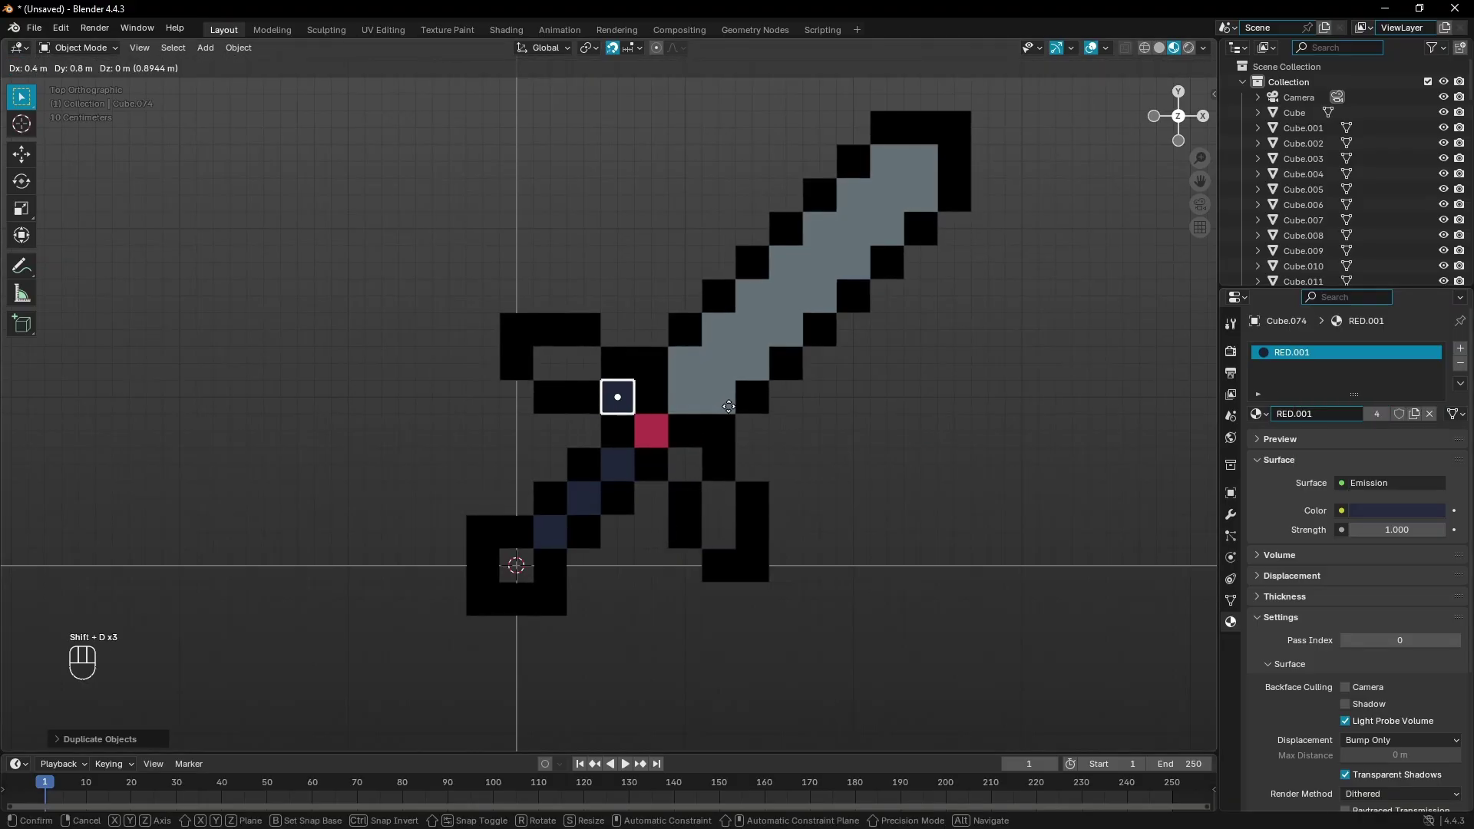
right_click(729, 406)
key("Delete")
left_click(554, 541)
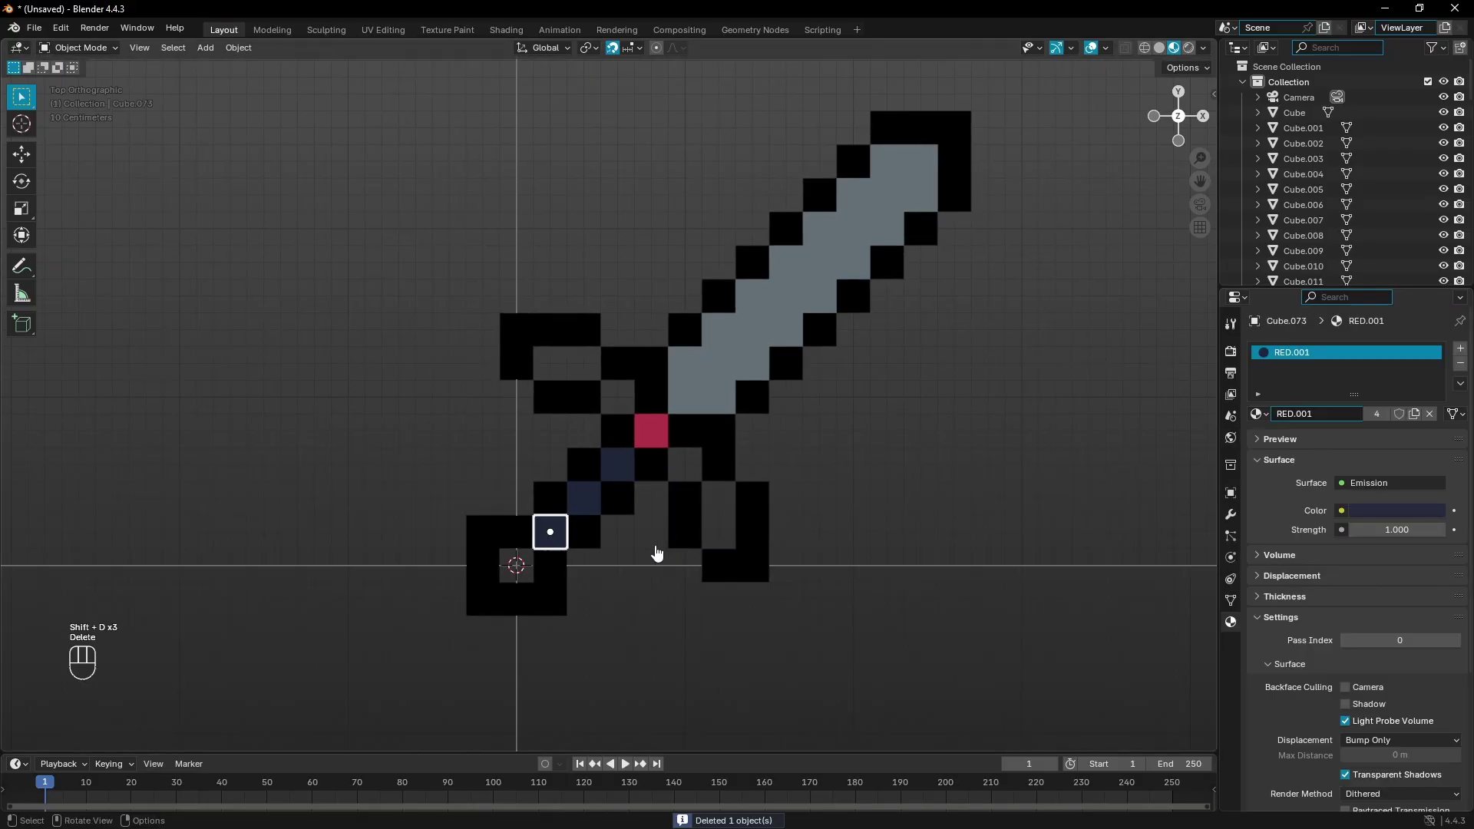
Duplicate the red crossguard cube into the empty centre cell of the pommel ring.
left_click(651, 430)
key("shift+d")
left_click(691, 553)
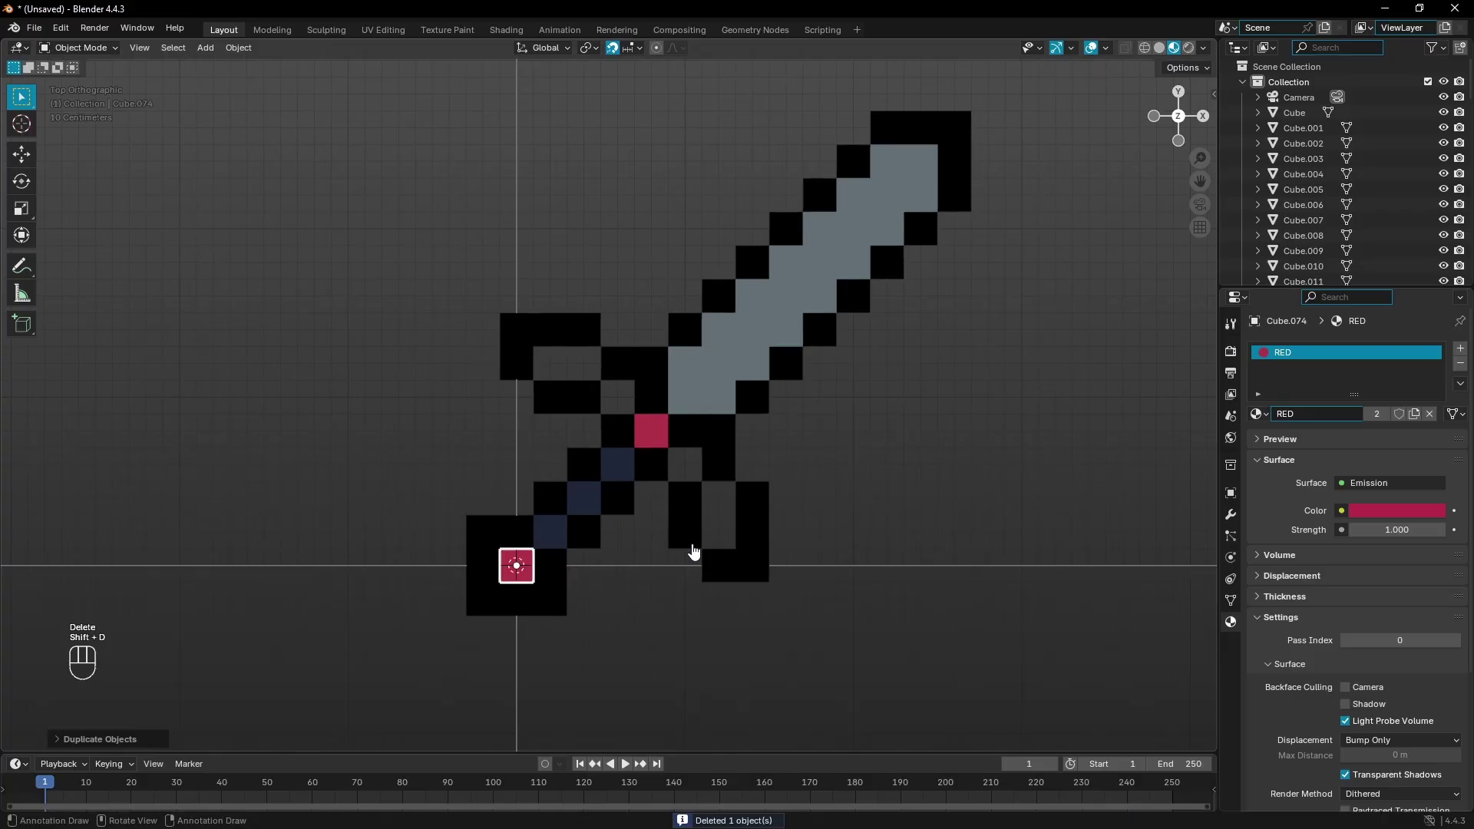
Make the pommel cube's material a single-user copy named GOLD and color it a bright golden yellow.
left_click(1376, 413)
left_click(1329, 415)
type("GO")
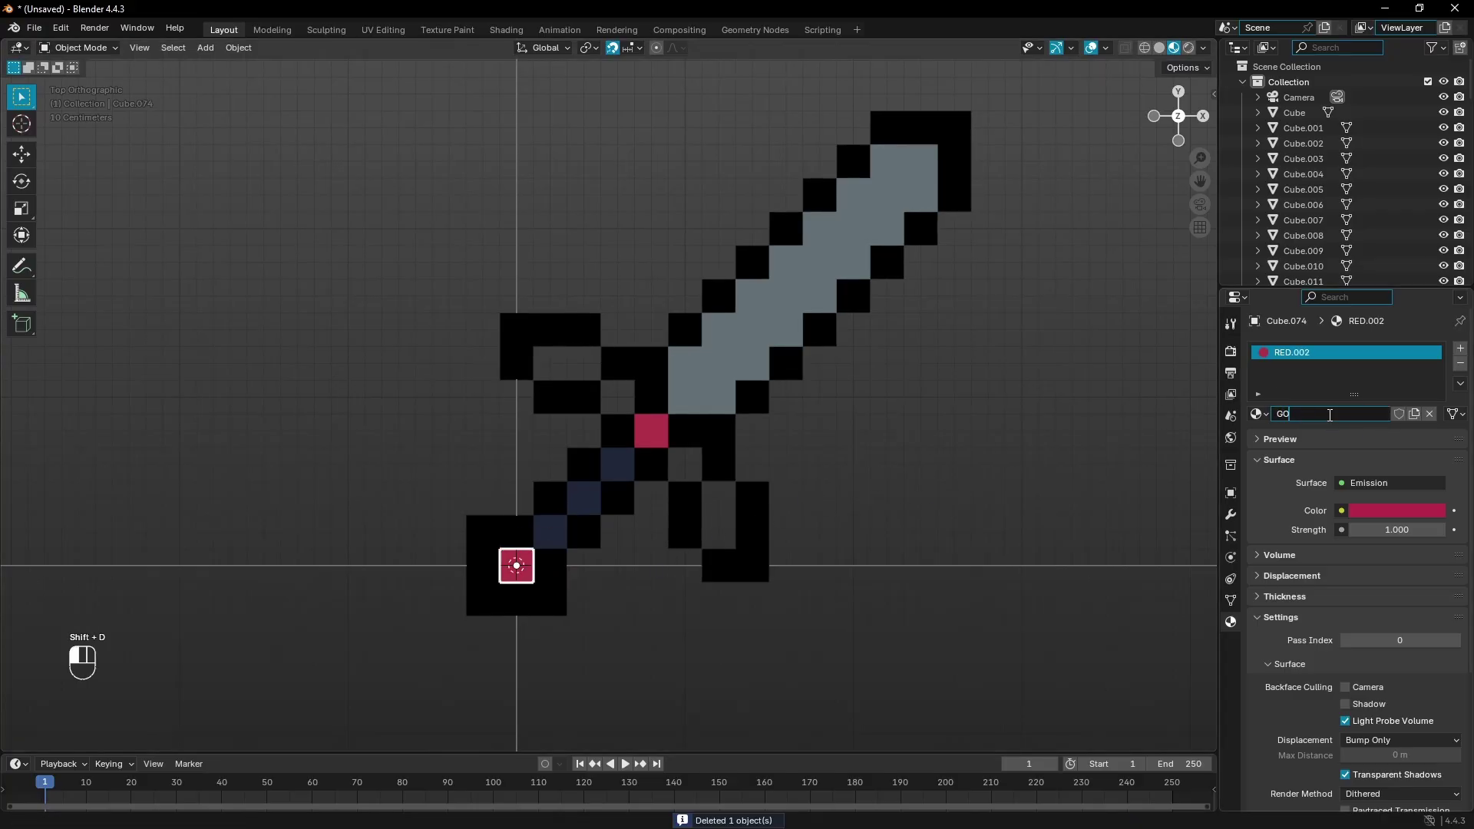
type("LD")
key("Return")
left_click(1430, 512)
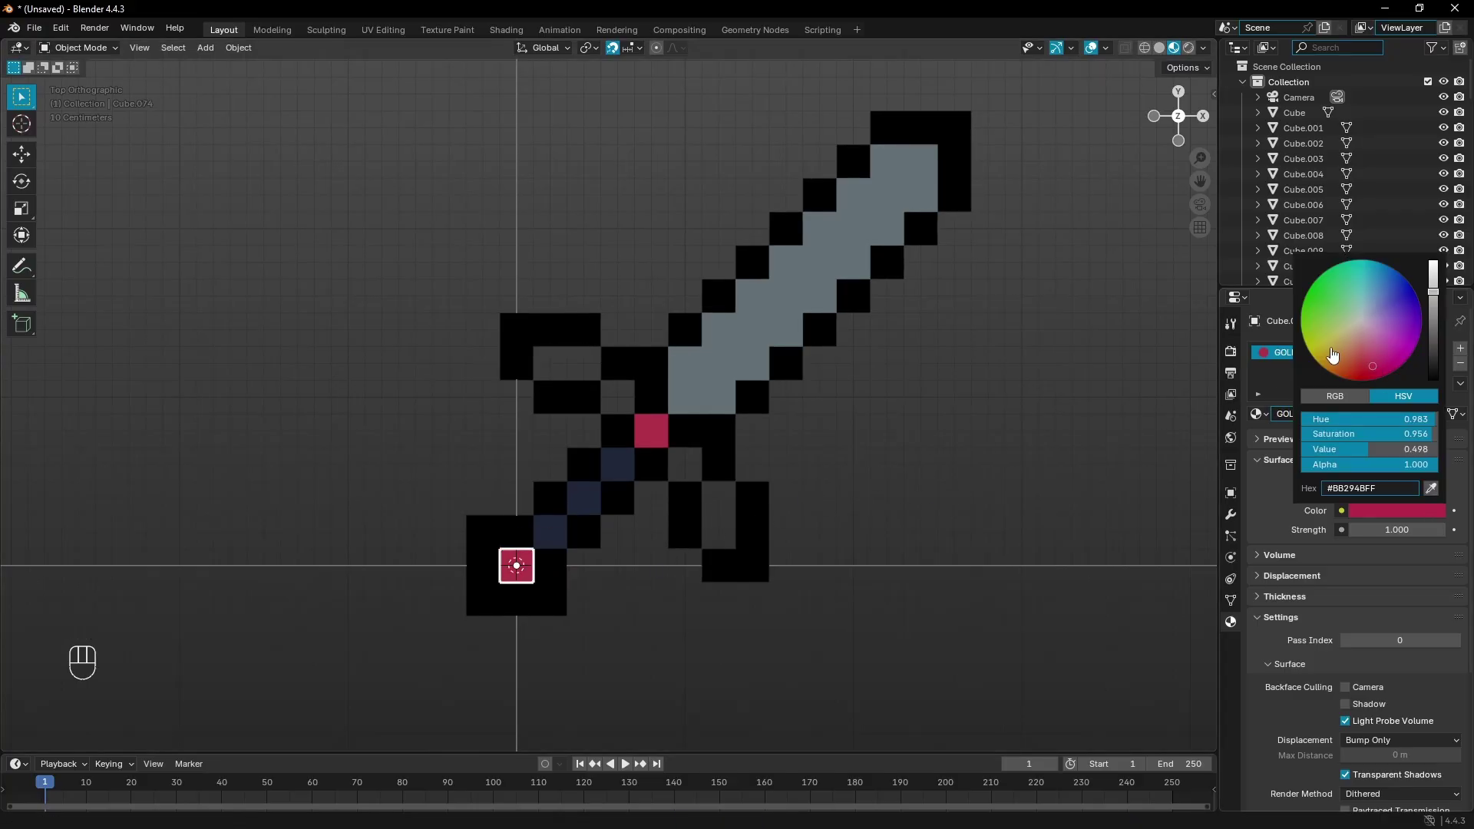
left_click_drag(1332, 354, 1333, 337)
left_click_drag(1432, 292, 1433, 284)
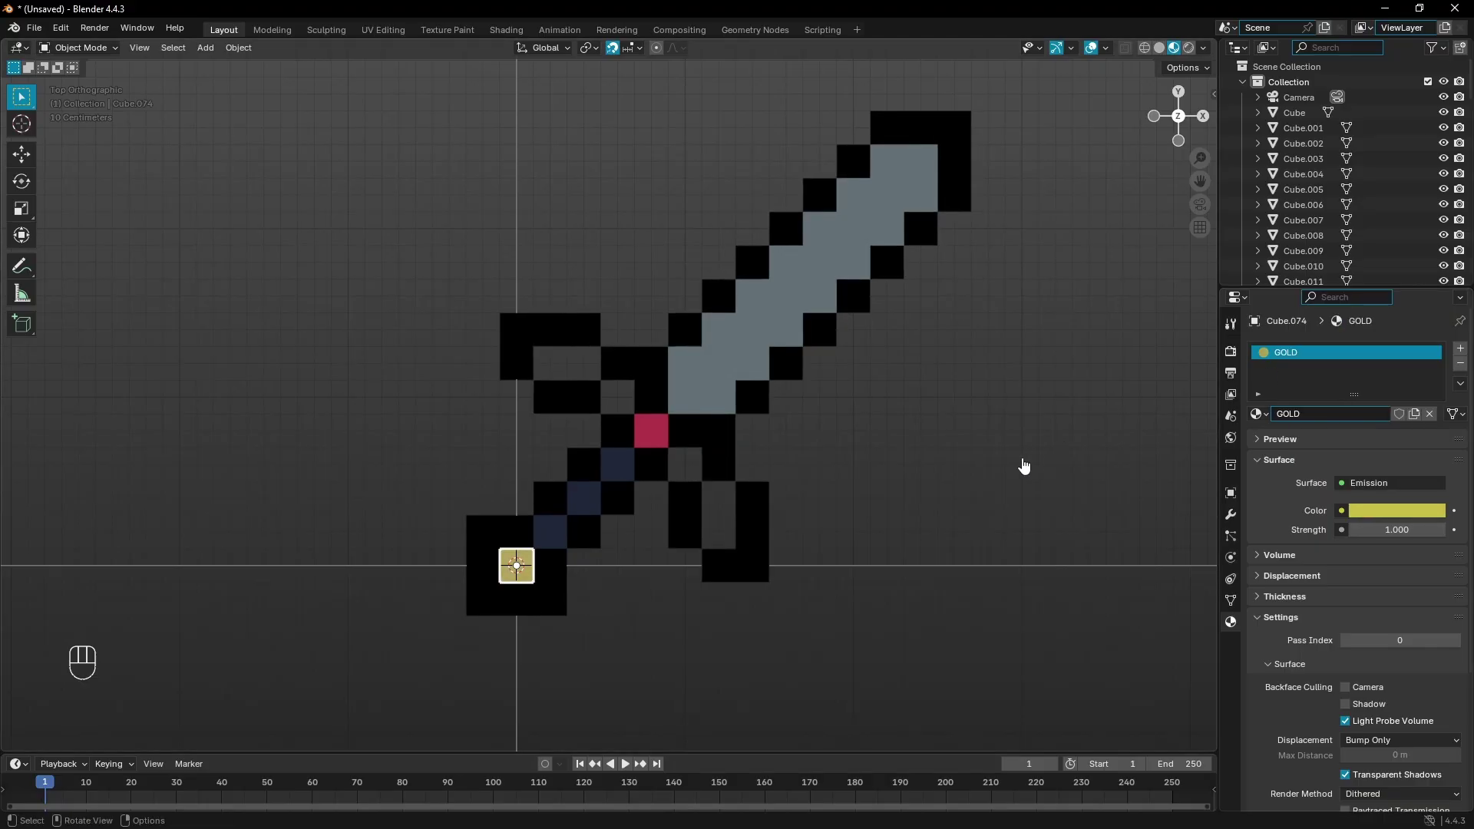
Duplicate the grey cube at the blade's lower-left base into the empty guard cell diagonally up-left of the red cube.
left_click(651, 396)
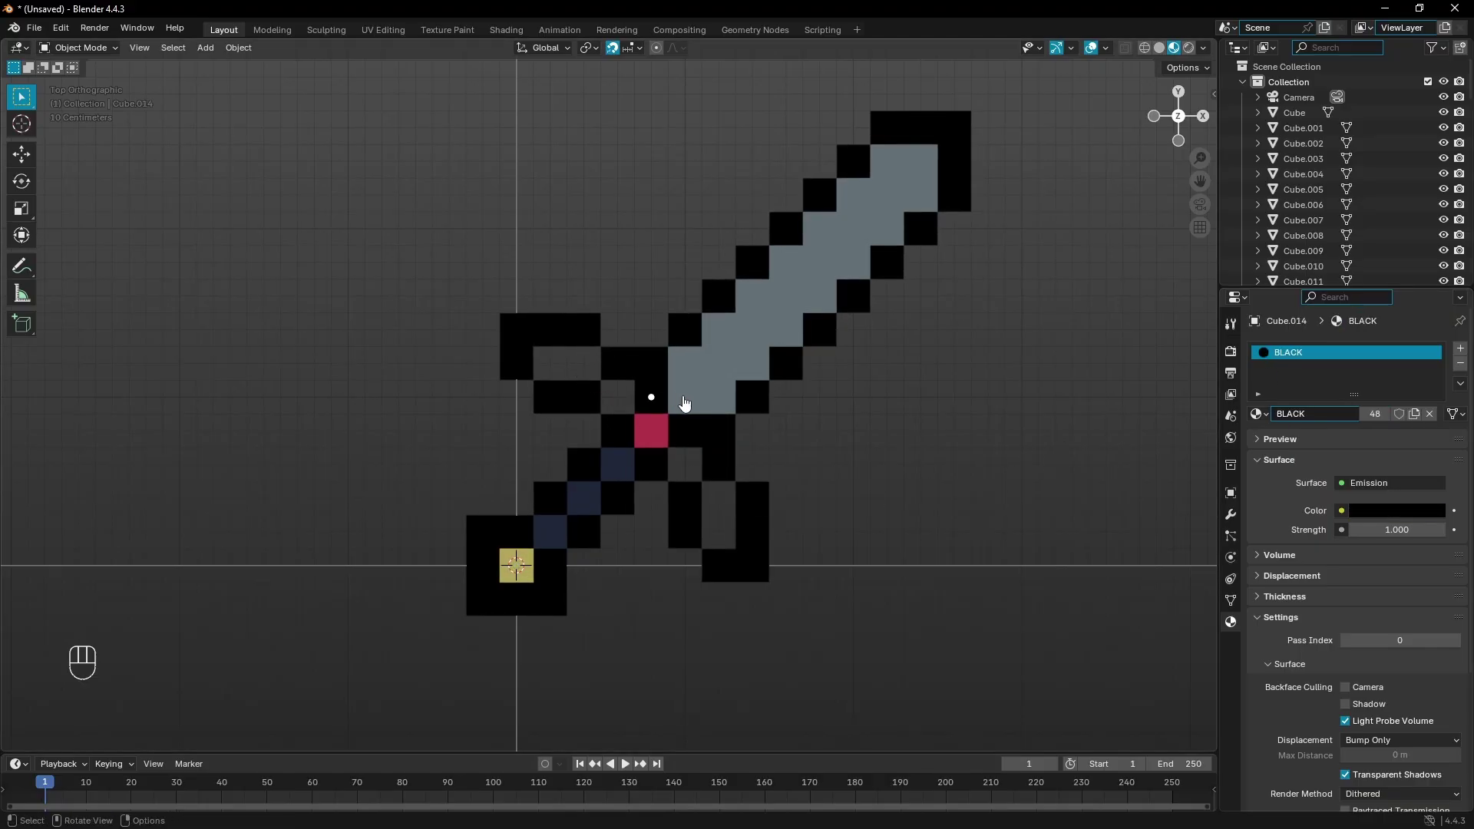
left_click(685, 403)
key("shift+d")
left_click(617, 401)
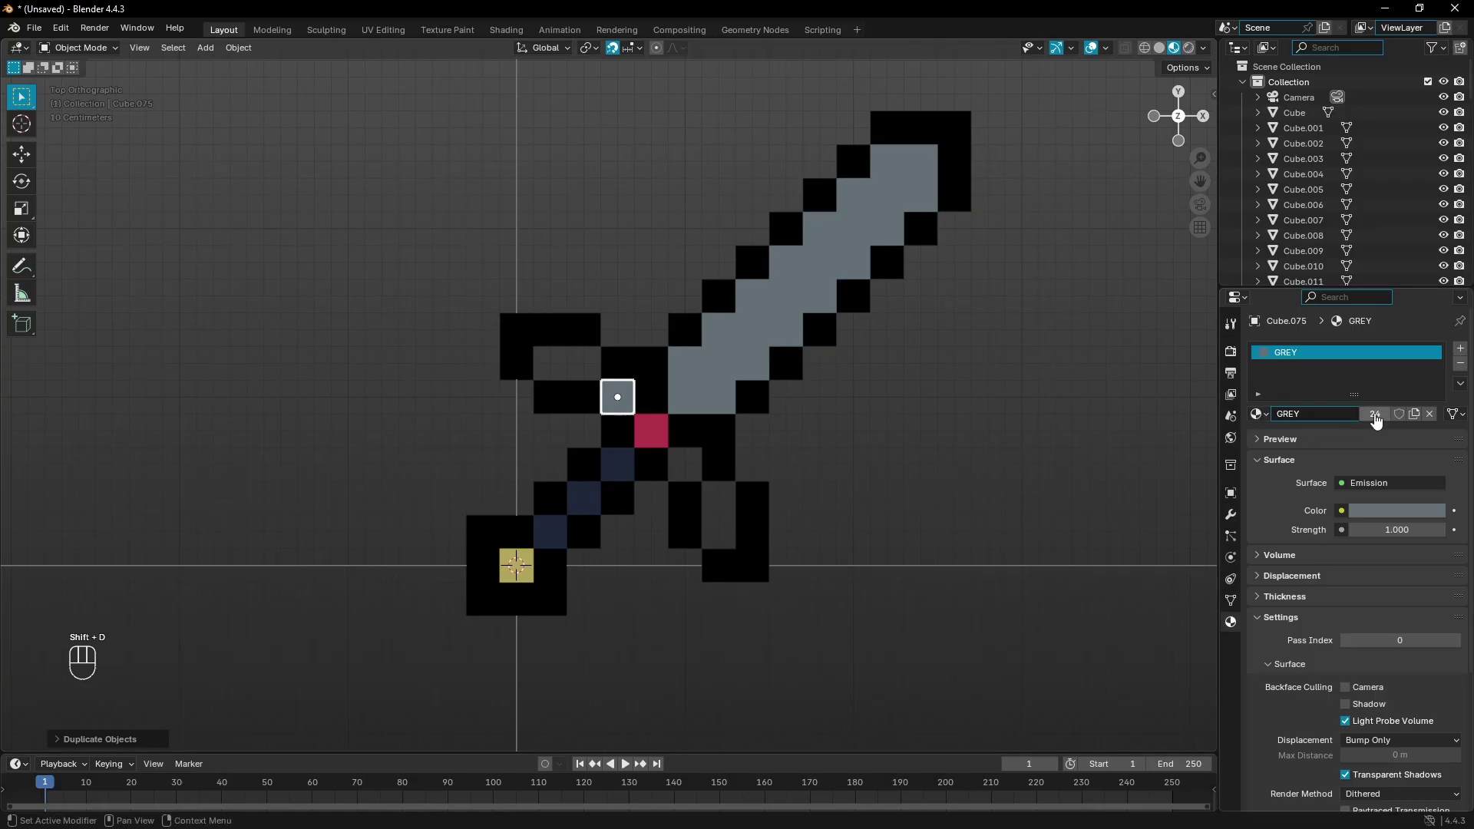
Make the guard cube's material a single-user copy named GREY DARK and darken its color to a deep bluish grey.
left_click(1375, 419)
left_click(1341, 414)
type("GREY D")
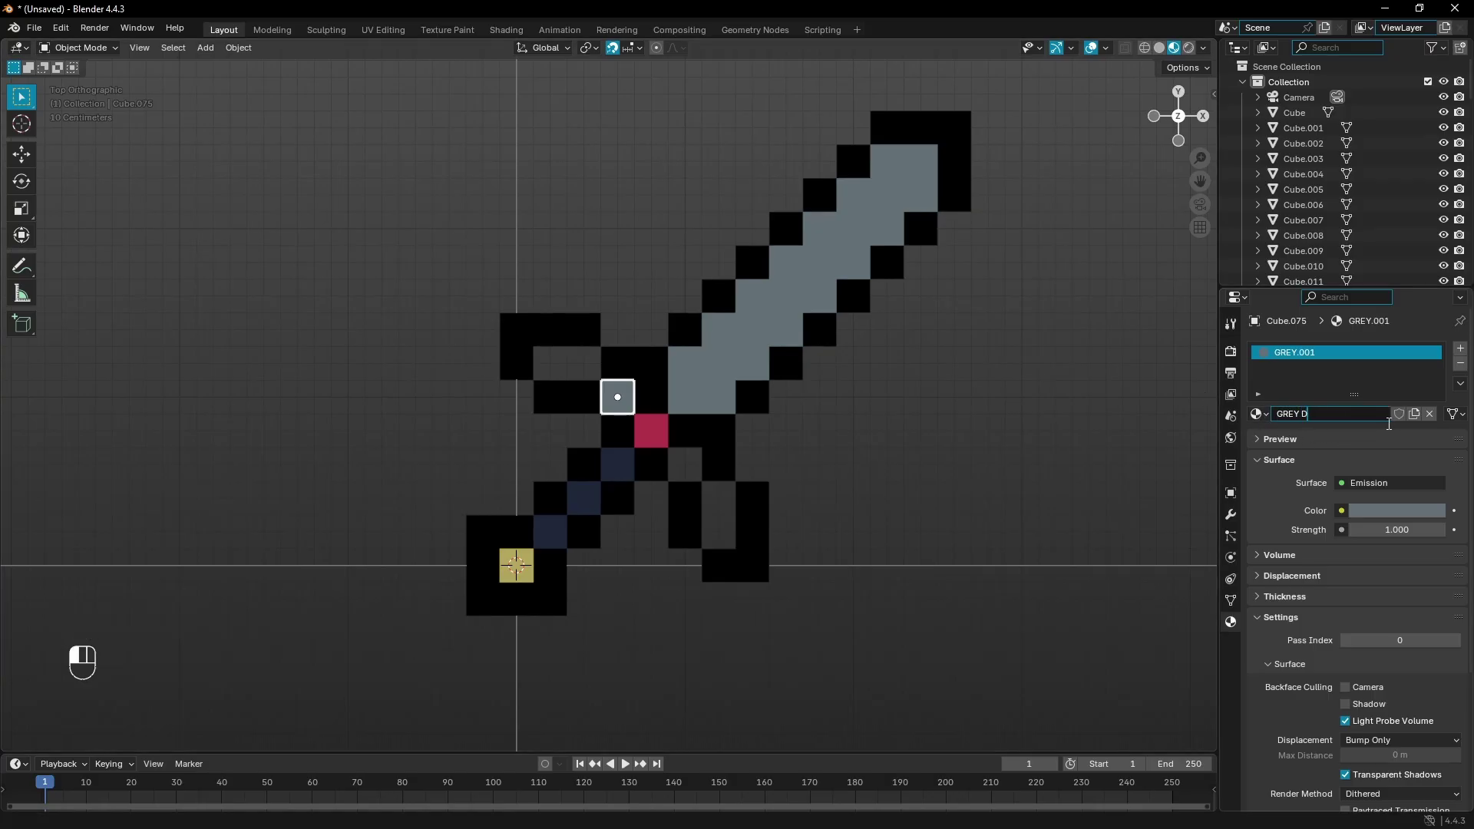
type("ARK")
key("Return")
left_click(1380, 520)
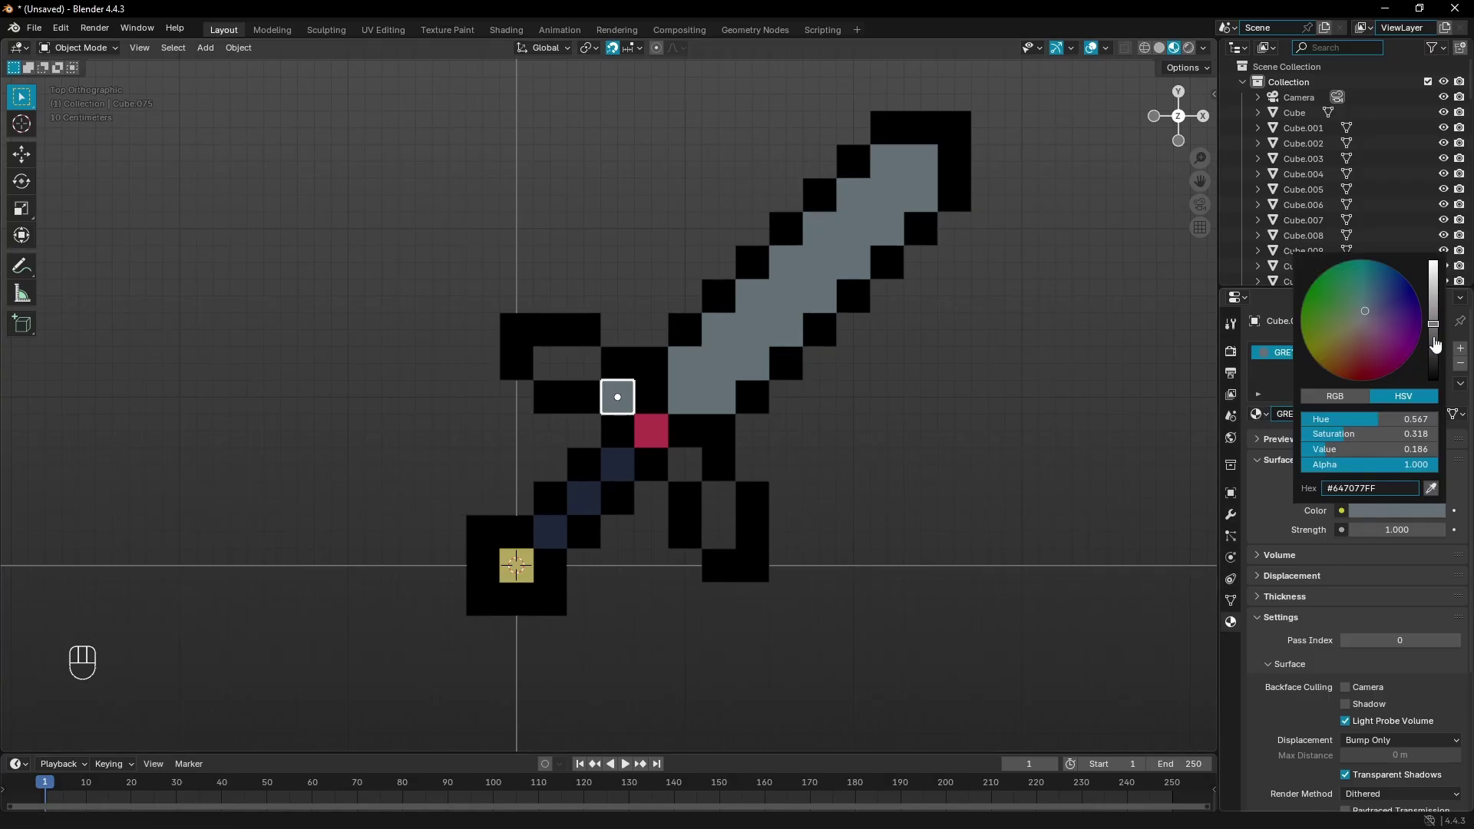
scroll(1376, 325, "down", 6)
left_click_drag(1364, 311, 1368, 315)
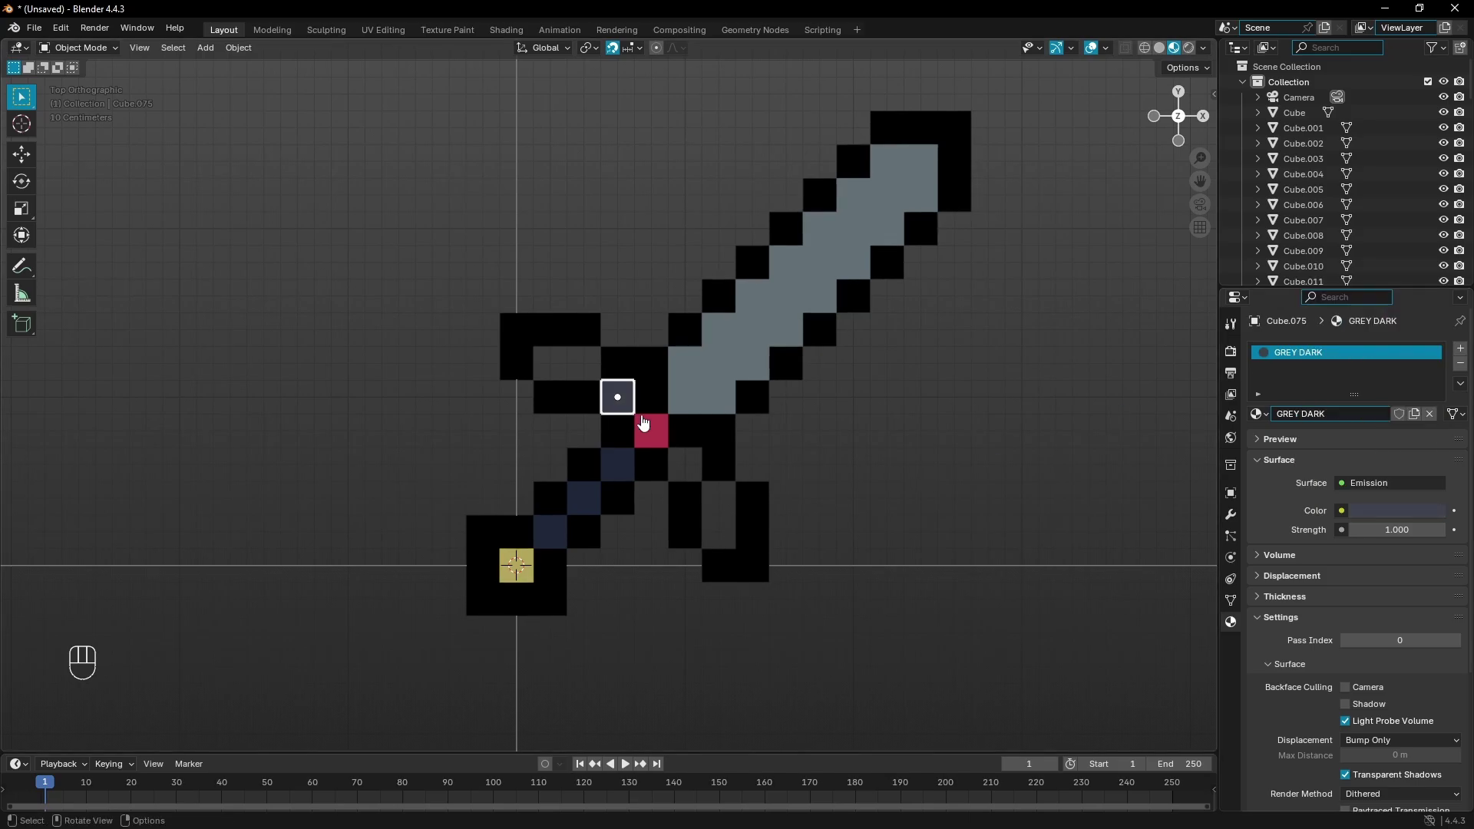
Duplicate the dark grey guard cube into the two empty cells of the guard's upper-left arm.
key("shift+d")
left_click(601, 385)
key("g")
left_click(612, 386)
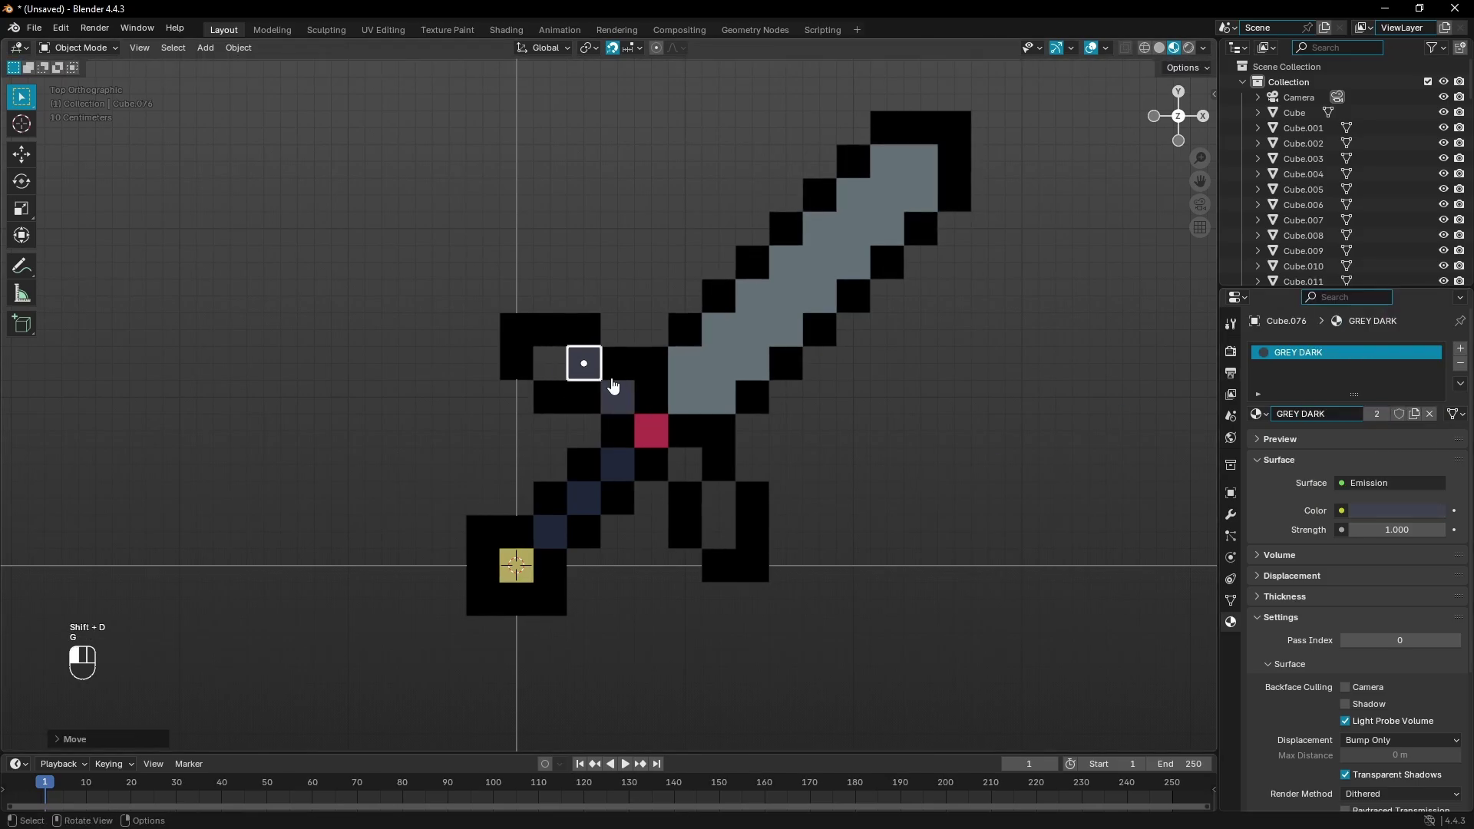
key("shift+d")
left_click(577, 379)
Duplicate the dark grey cube into the three empty cells of the guard's lower-right arm.
key("shift+d")
left_click(709, 481)
key("shift+d")
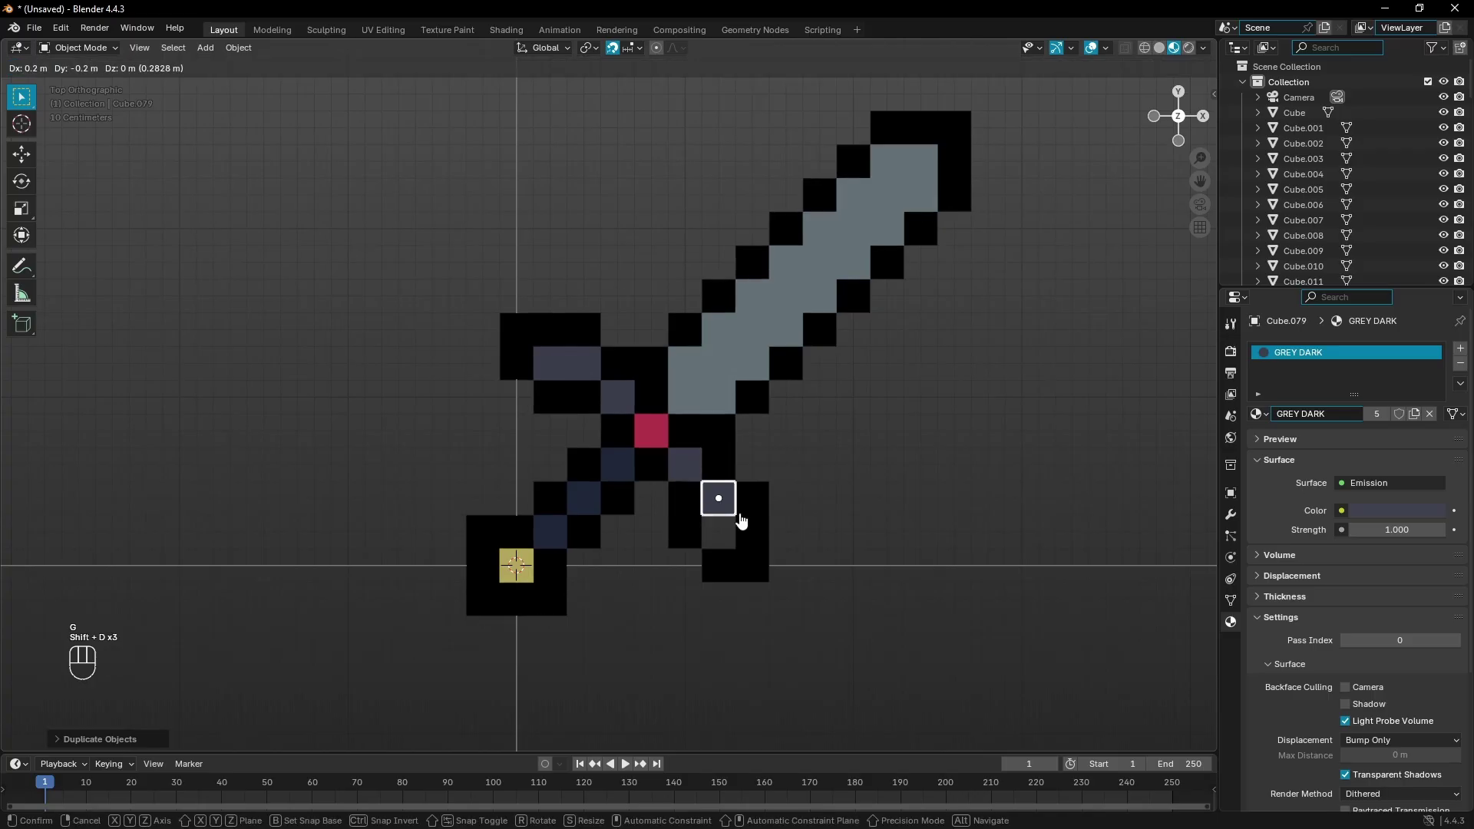
left_click(743, 520)
key("shift+d")
left_click(744, 551)
scroll(845, 487, "down", 7)
scroll(798, 499, "up", 7)
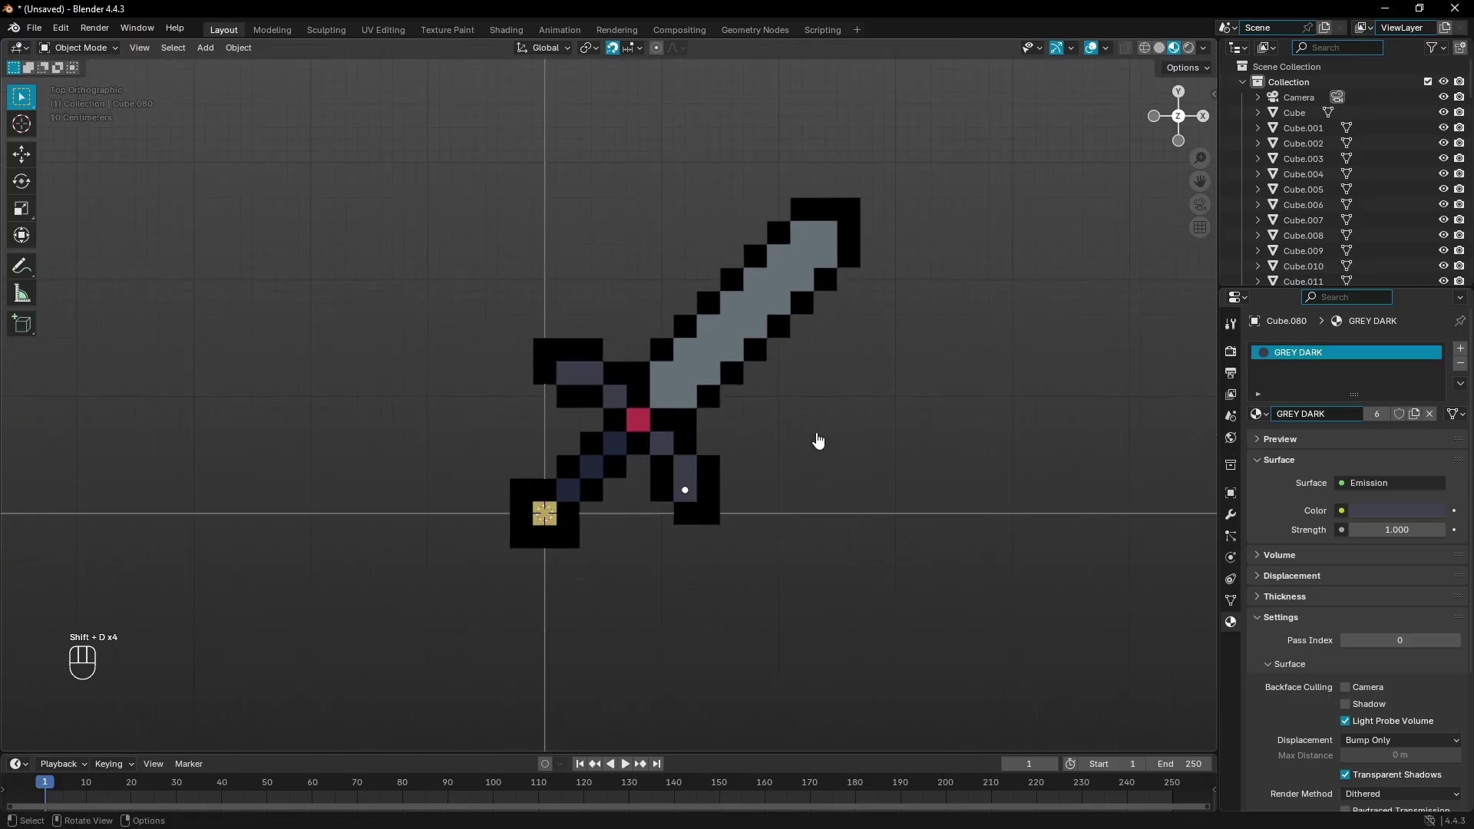
Delete the seven grey cubes forming the diagonal centre line of the blade, from its base up to the tip.
left_click(600, 499)
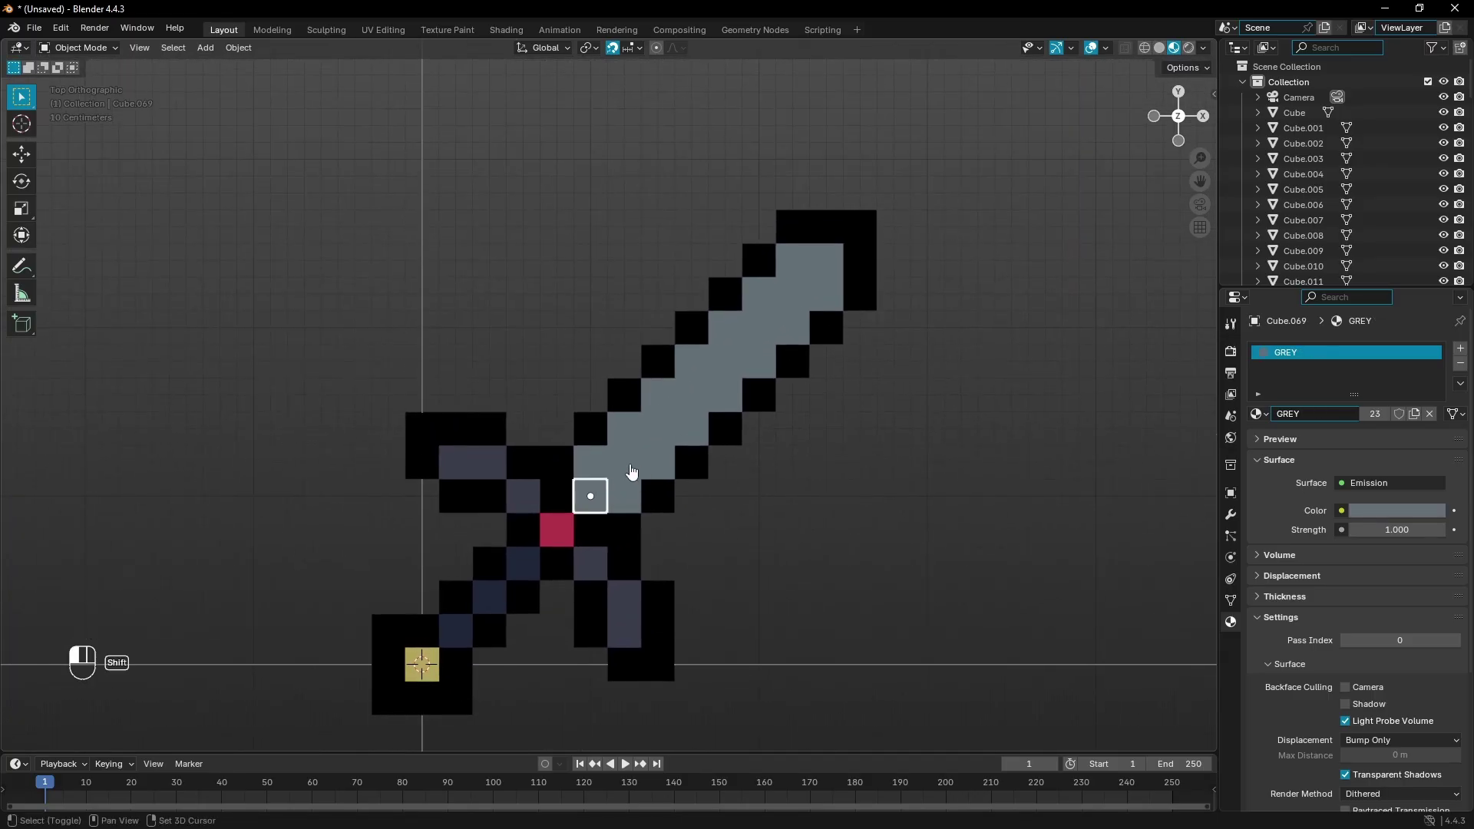
left_click(624, 462, "shift")
left_click(658, 428, "shift")
left_click(691, 395, "shift")
left_click(726, 361, "shift")
left_click(759, 328, "shift")
left_click(792, 306, "shift")
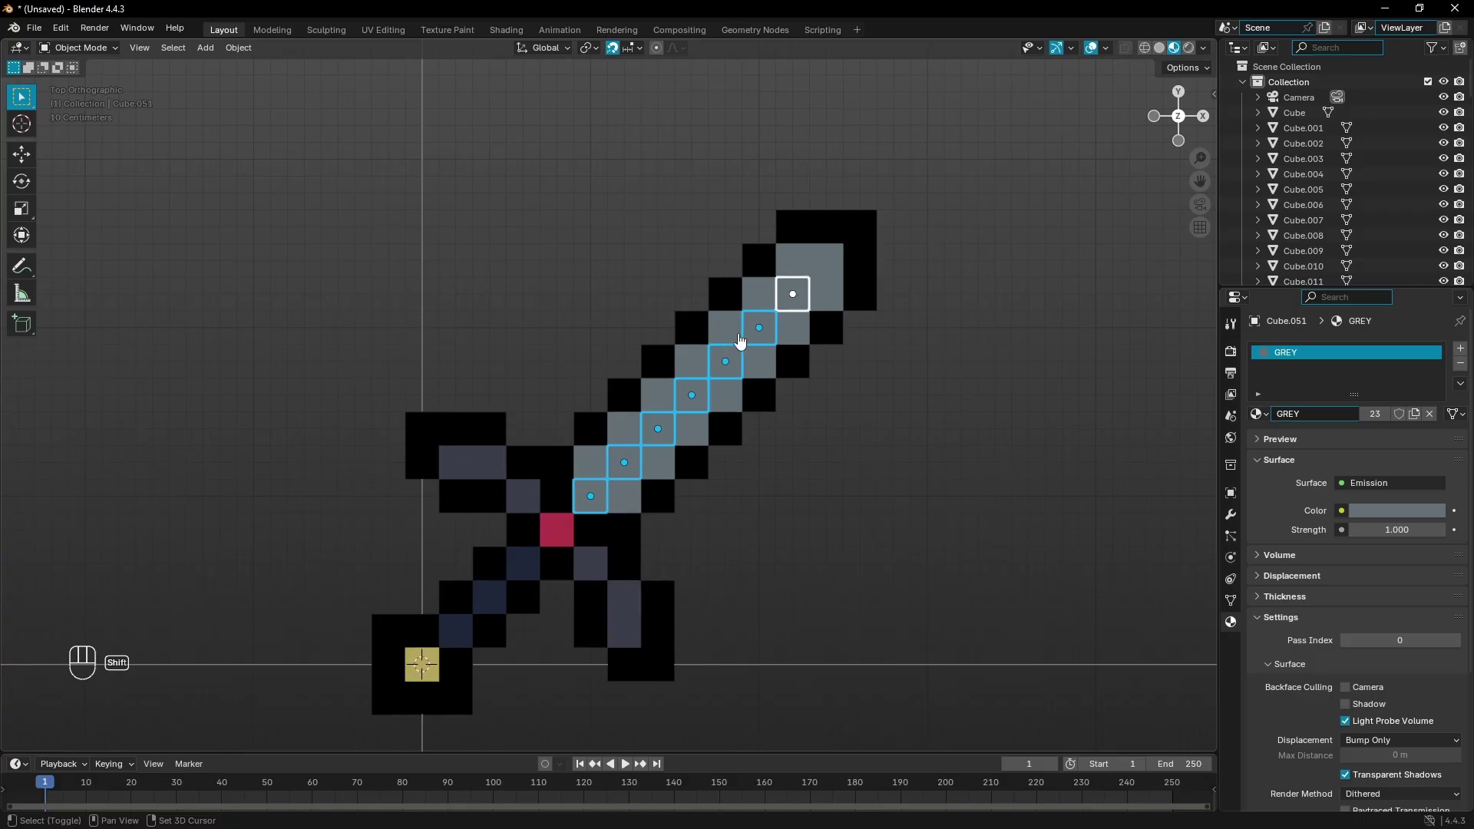
key("Delete")
Duplicate the GREY DARK guard cube diagonally into the seven emptied centre cells of the blade.
left_click(524, 495, "shift")
key("shift+d")
left_click(593, 492)
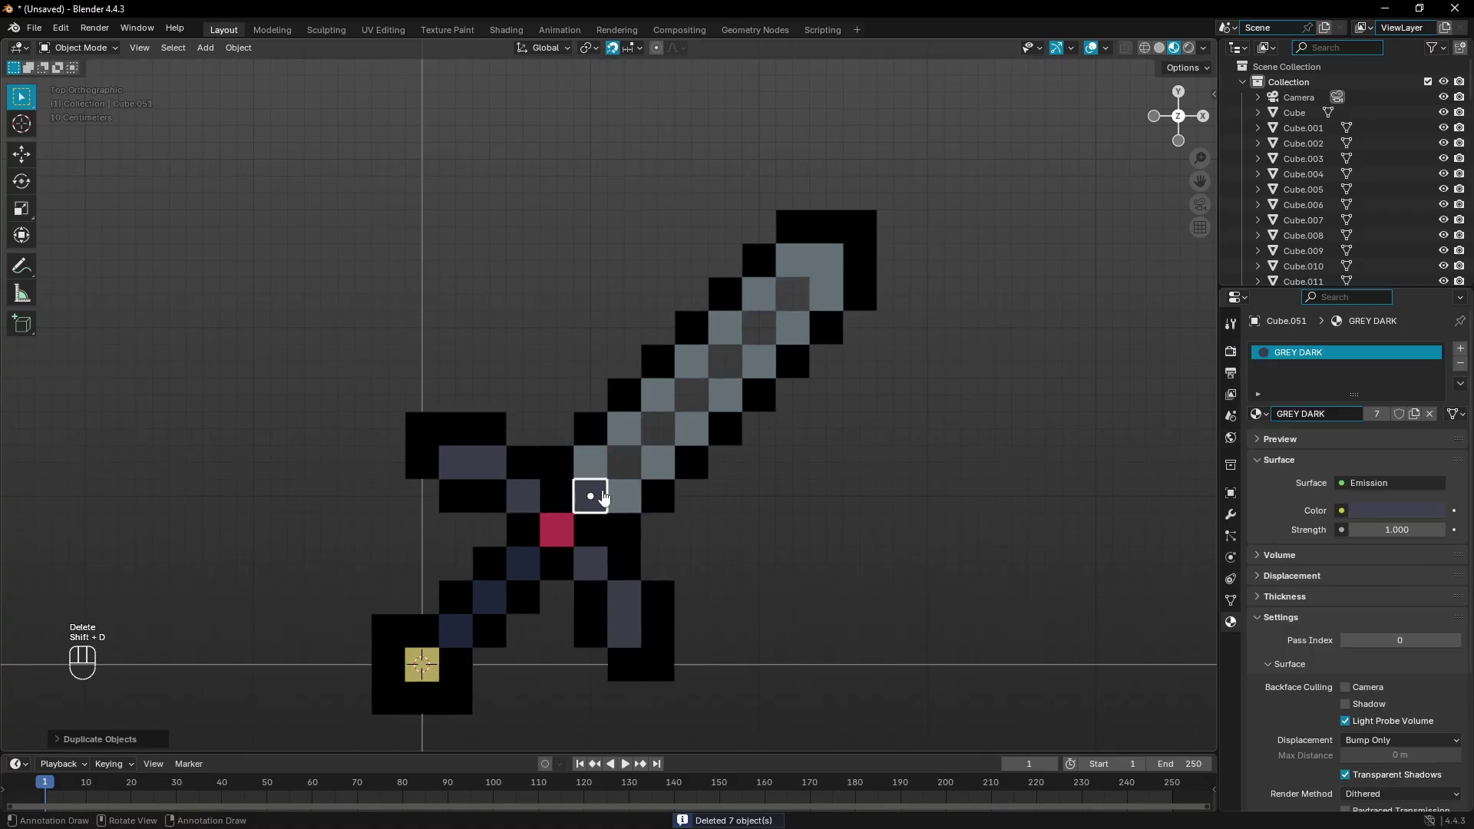
key("shift+d")
left_click(627, 461)
key("shift+d")
left_click(662, 426)
key("shift+d")
left_click(707, 382)
key("shift+d")
left_click(741, 347)
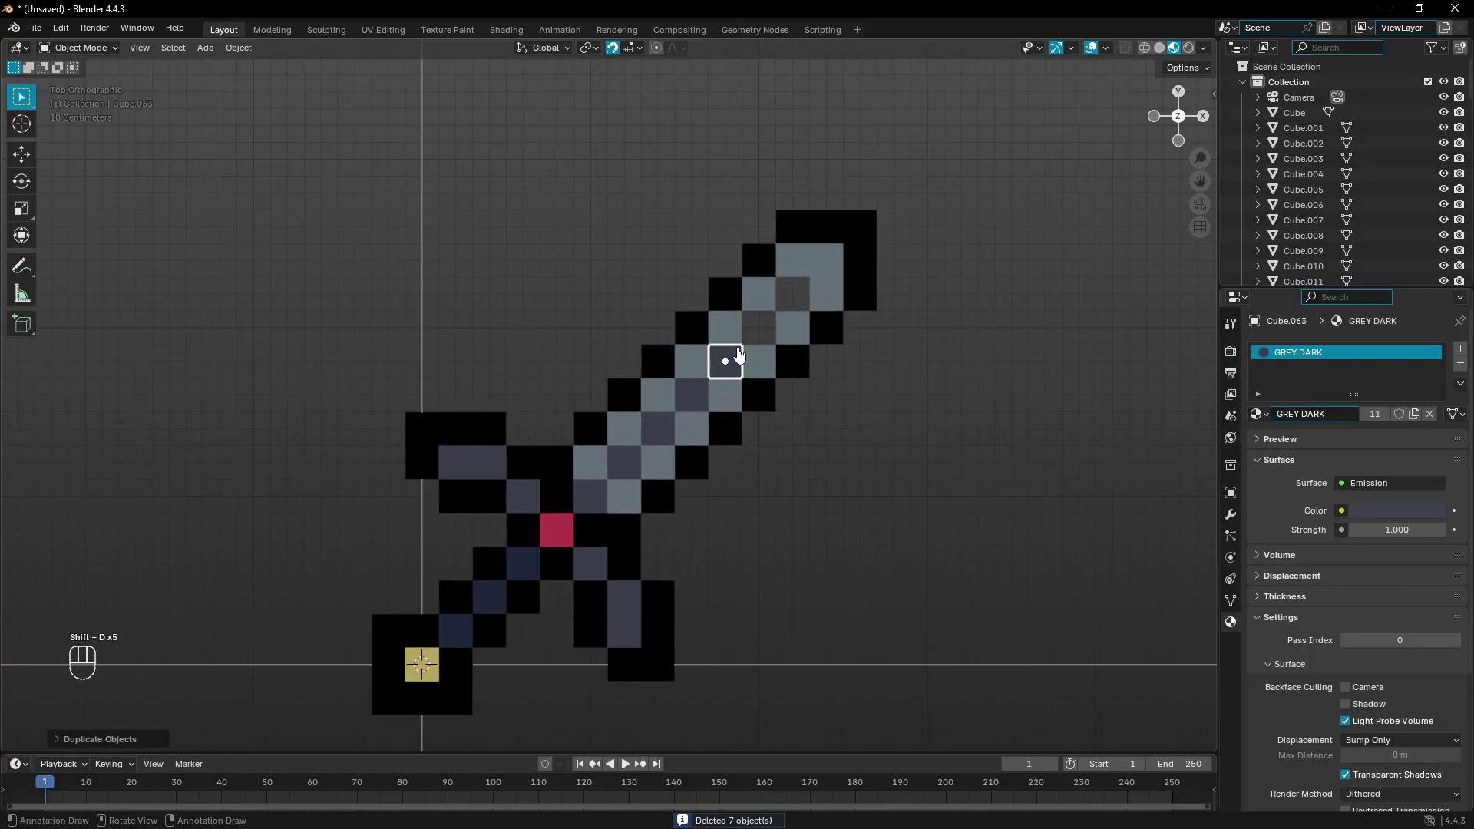
key("shift+d")
left_click(775, 315)
key("shift+d")
left_click(808, 281)
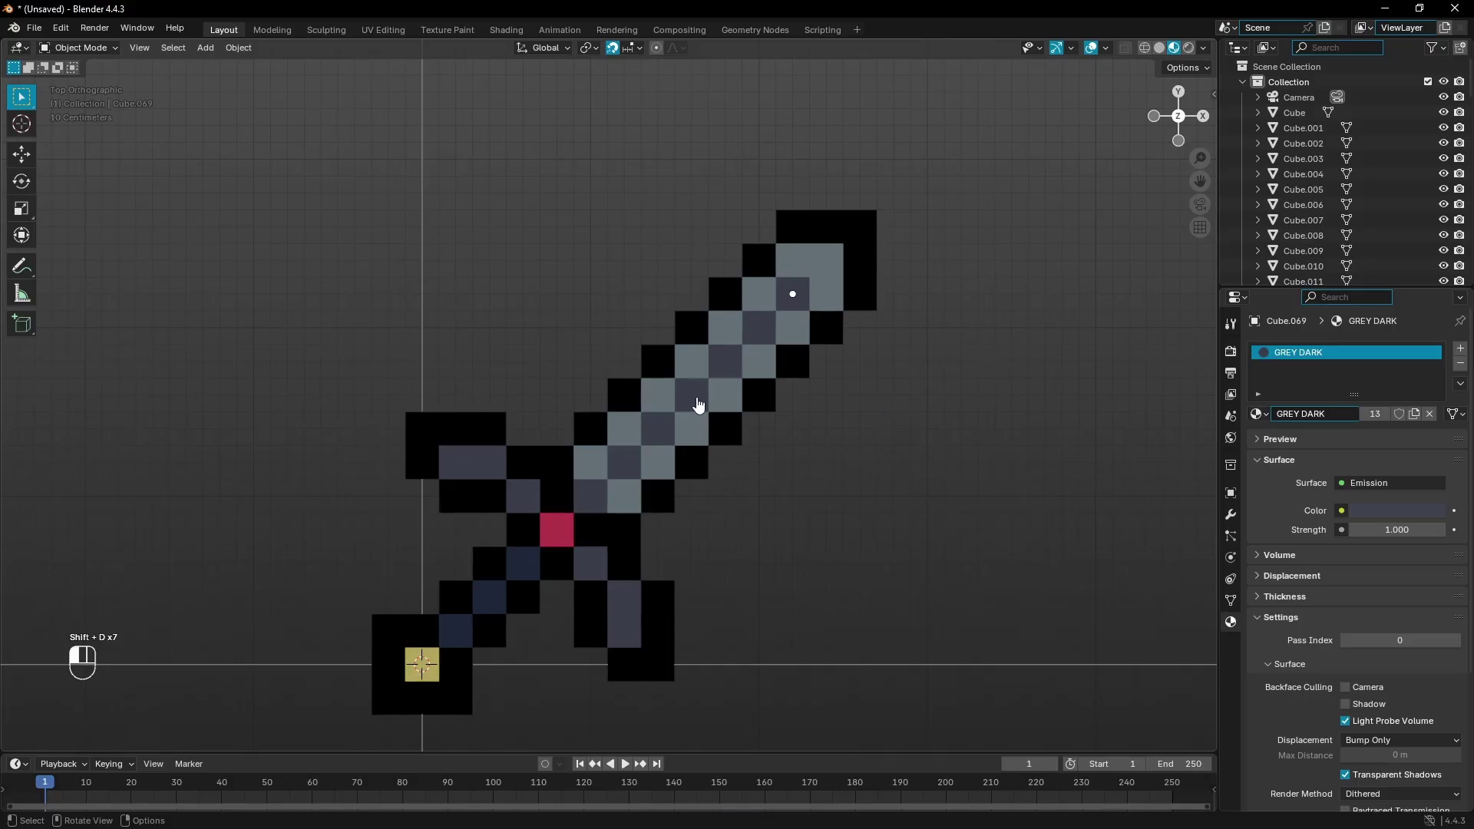
Change the GREY DARK material's color to a slate blue (#3E4A59).
left_click(690, 395)
left_click(1397, 510)
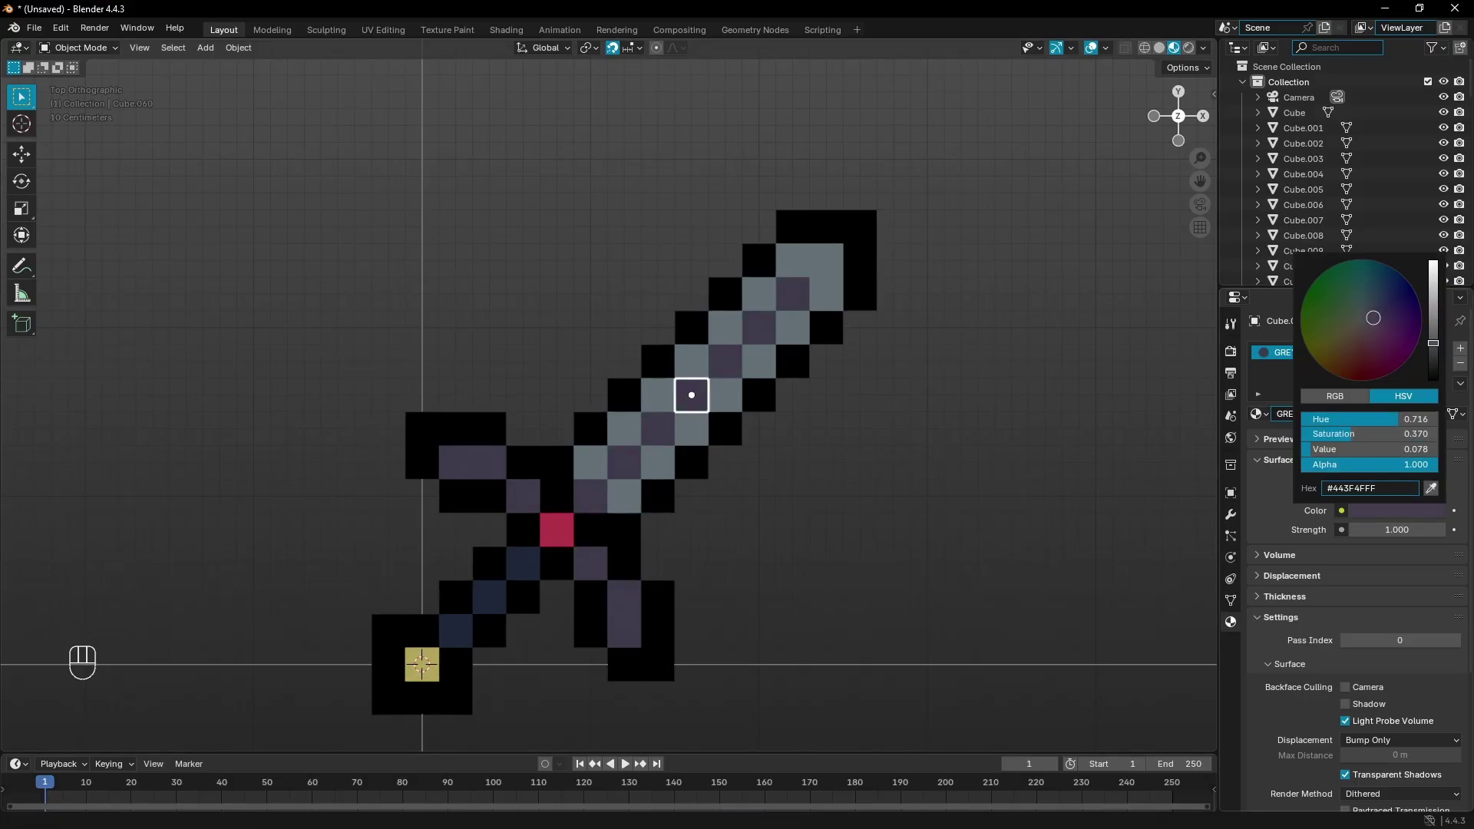
left_click_drag(1434, 343, 1372, 303)
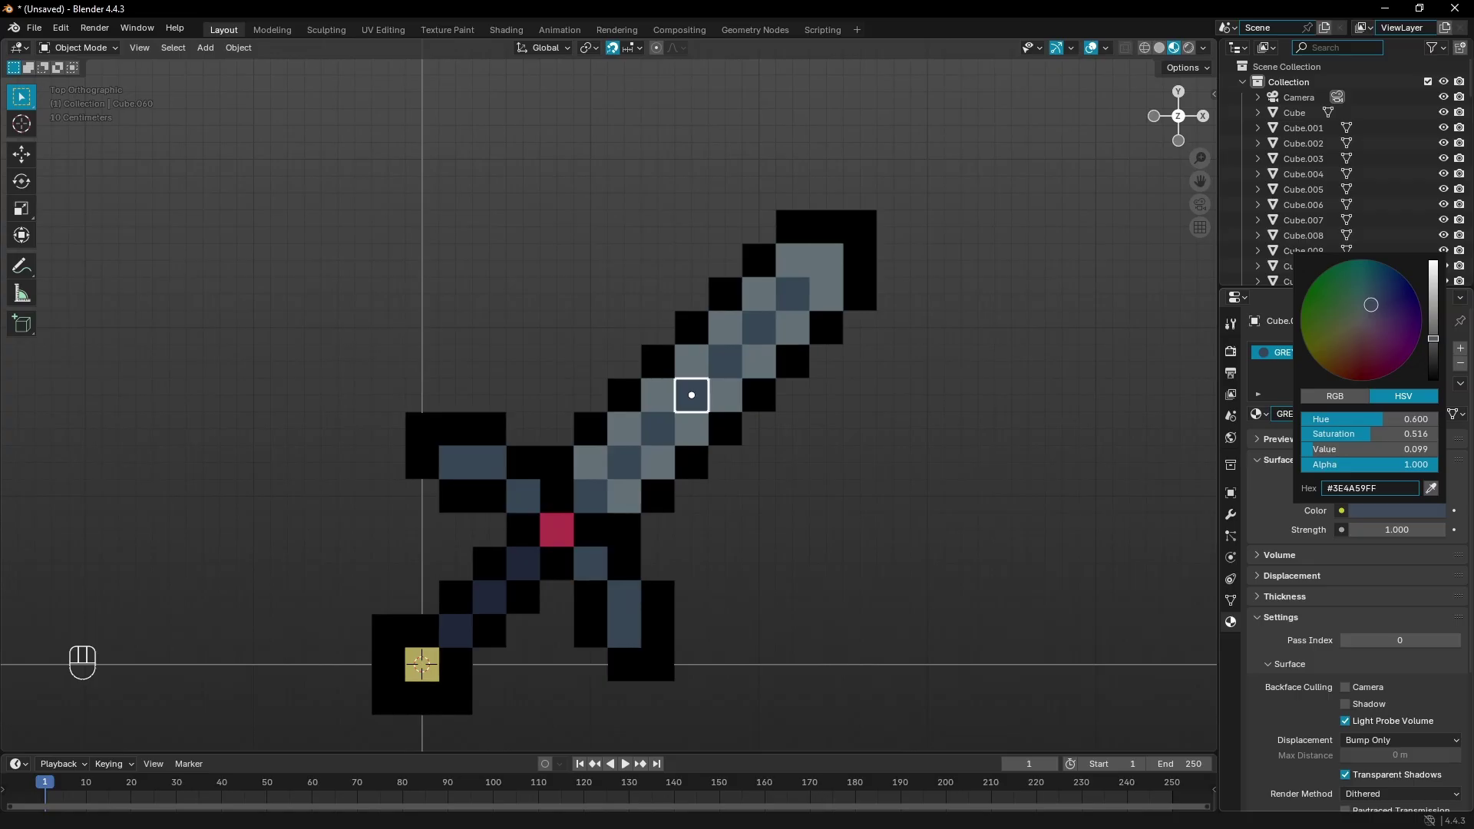
left_click(682, 481)
Give the guard cube diagonally up-left of the red cube a single-user material copy and color it a very dark navy.
scroll(677, 472, "down", 4)
scroll(673, 477, "up", 6)
middle_click_drag(647, 537, 727, 433, "shift")
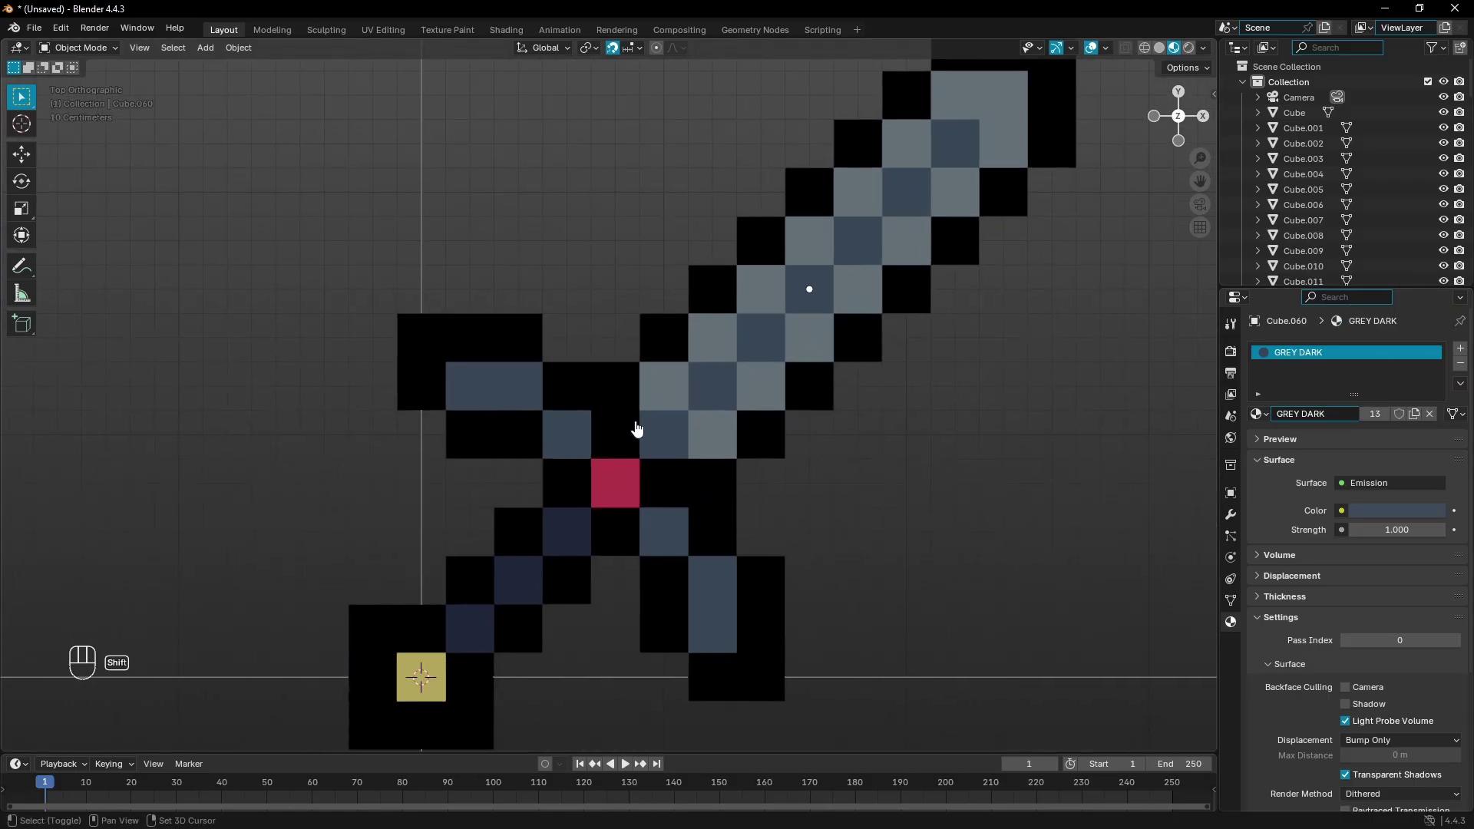
left_click(567, 435)
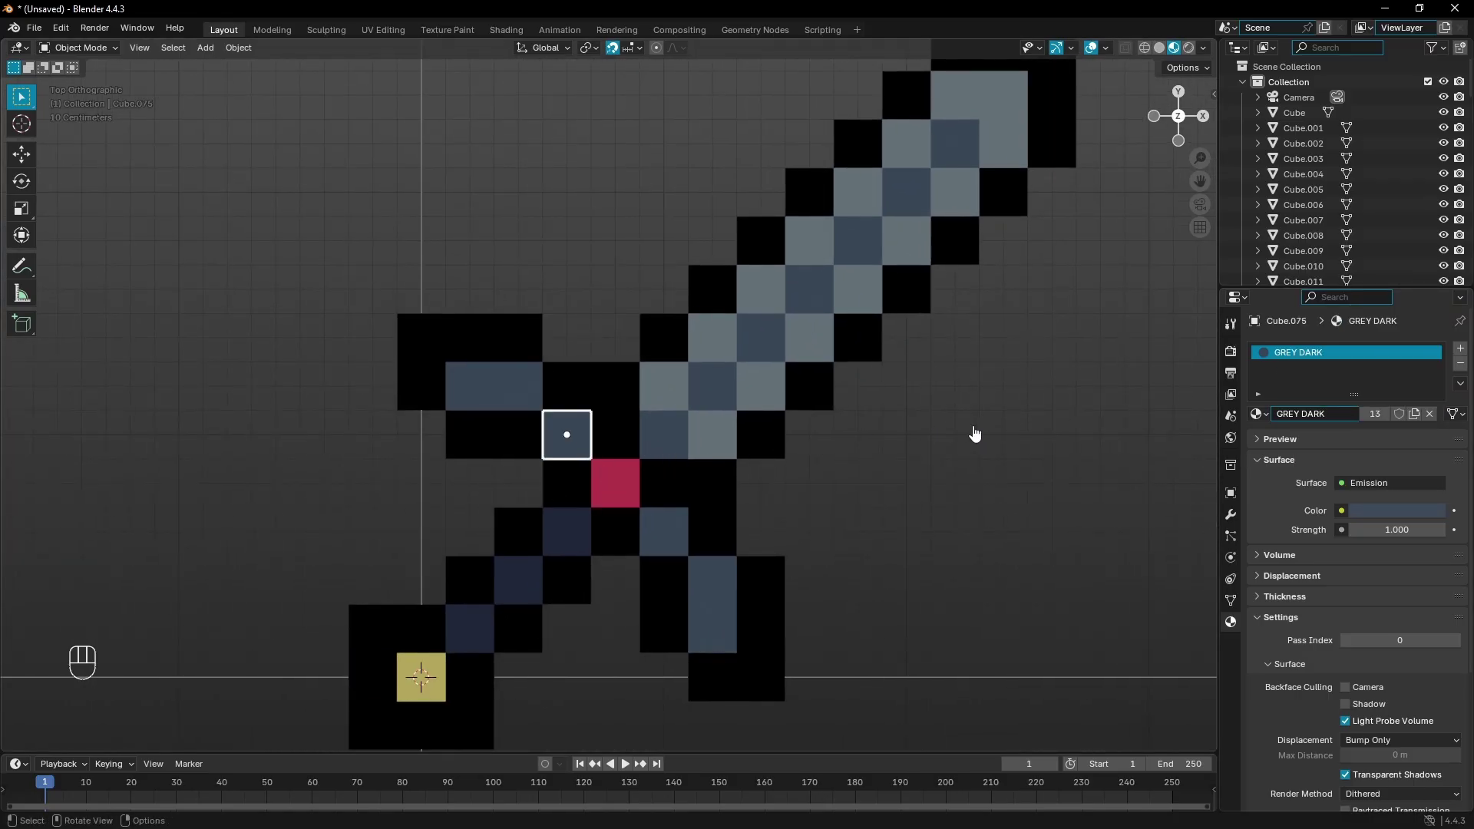
left_click(1374, 413)
left_click(1394, 510)
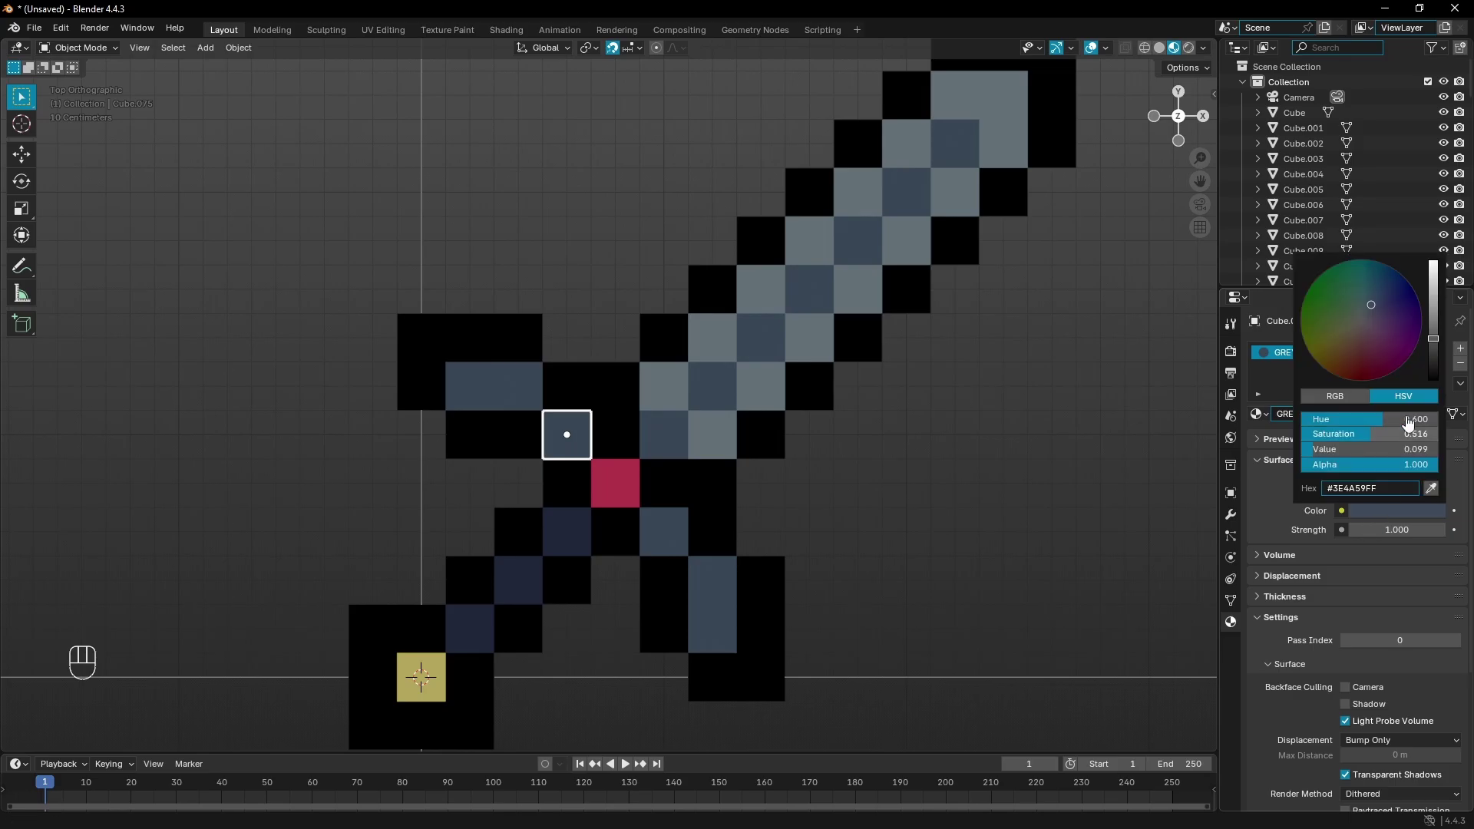
left_click_drag(1431, 345, 1433, 350)
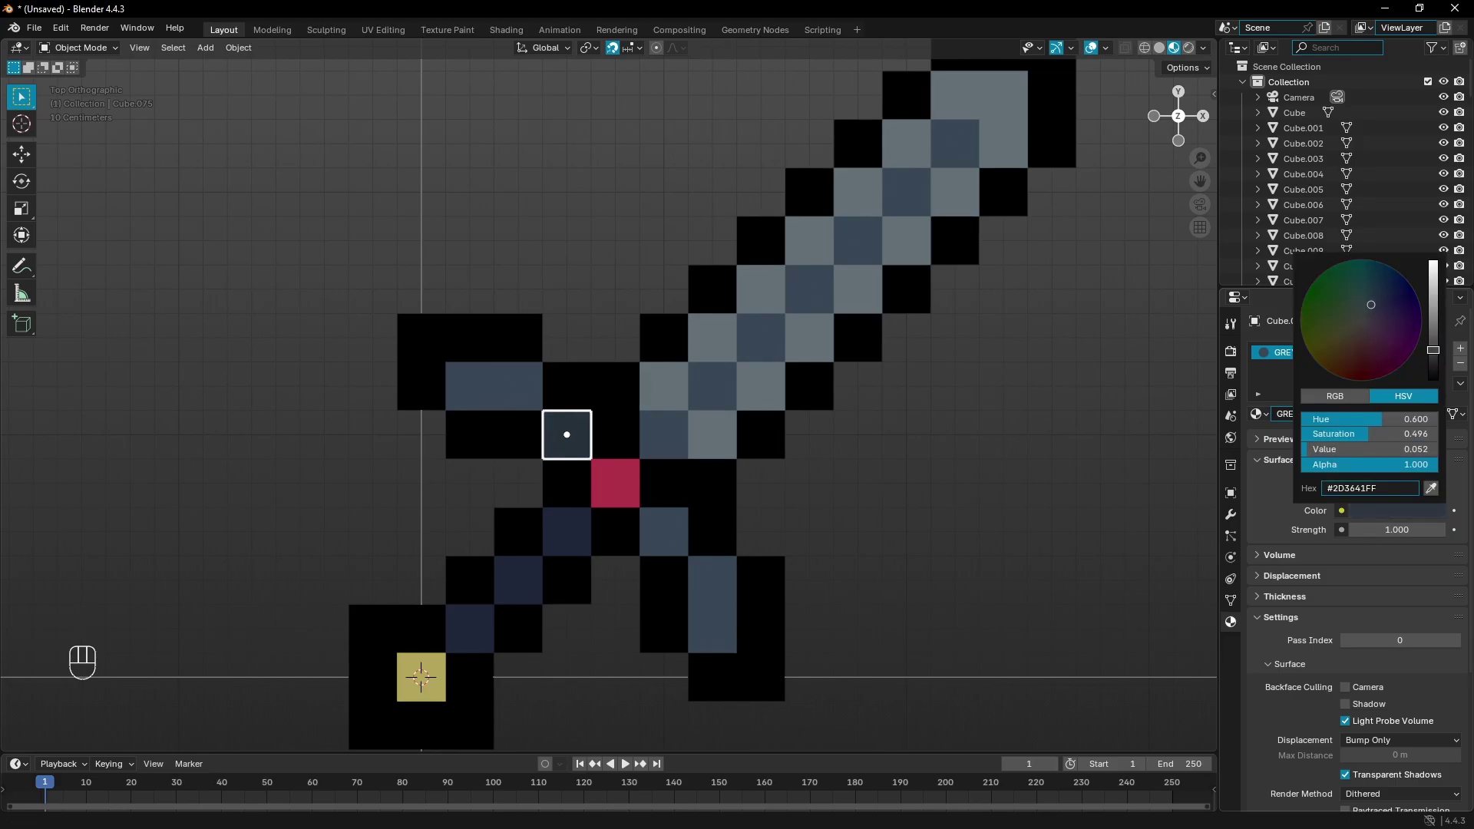
left_click_drag(1364, 307, 1378, 309)
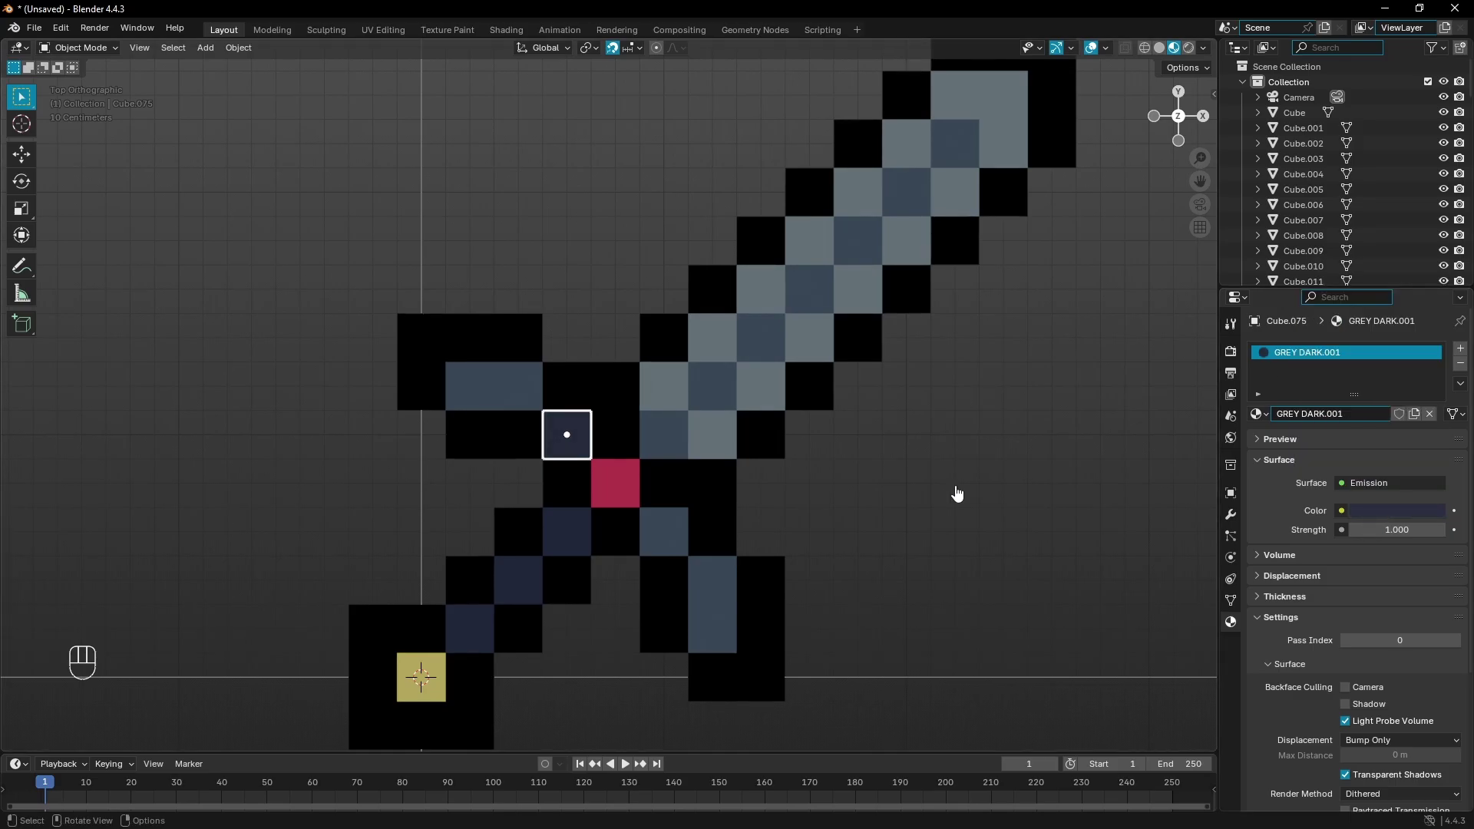
Replace the guard cube diagonally down-right of the red cube with a duplicate of the dark navy guard cube.
left_click(676, 531)
key("Delete")
left_click(587, 453, "shift")
key("shift+d")
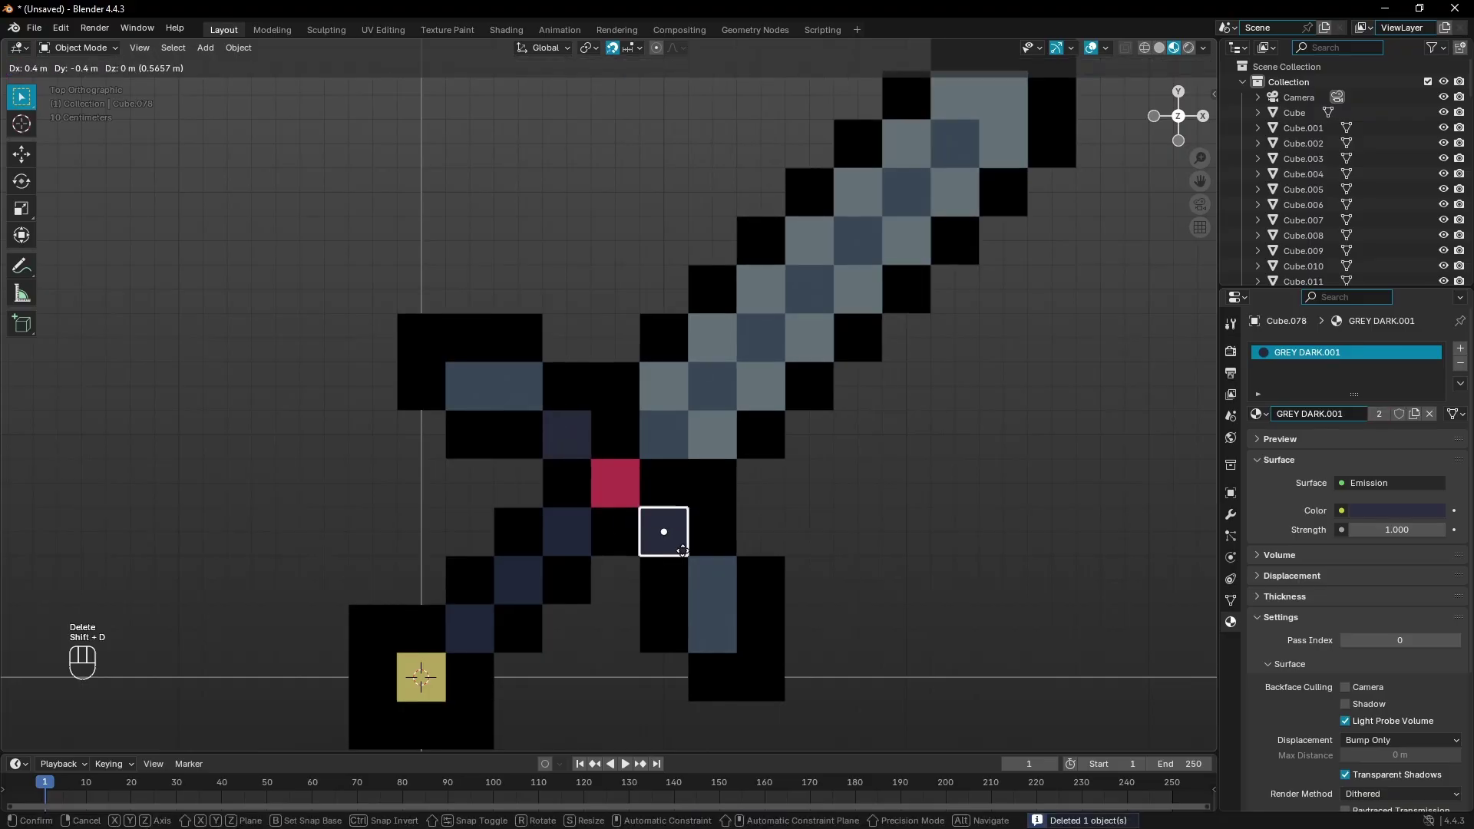
left_click(684, 550)
scroll(797, 580, "down", 2)
scroll(698, 576, "up", 2)
Replace the next slate blue cube outward in each guard arm with a duplicate of the dark navy guard cube.
left_click(700, 577)
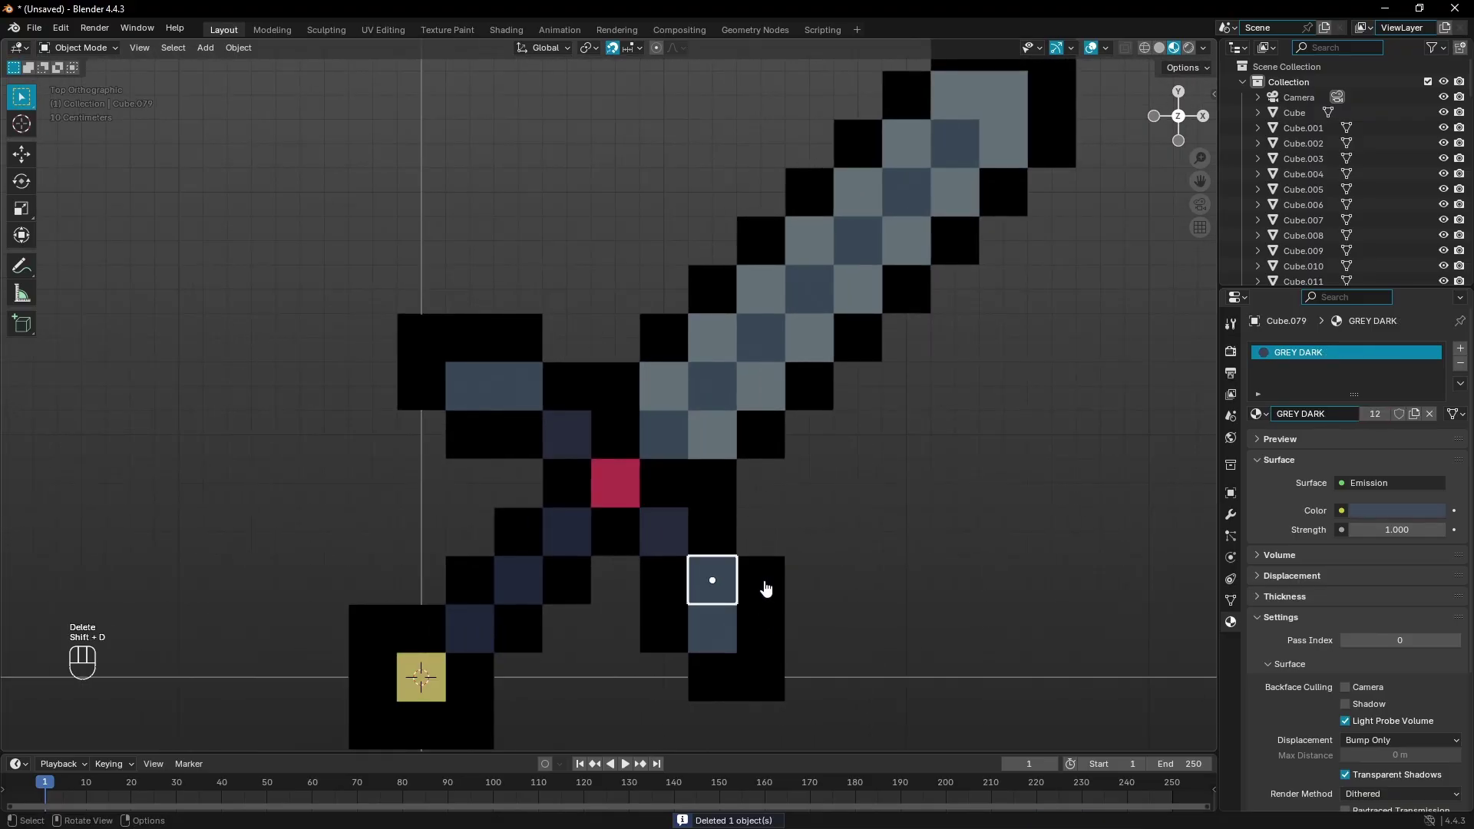
key("Delete")
left_click(525, 399)
key("Delete")
left_click(581, 446)
key("shift+d")
left_click(635, 408)
key("shift+d")
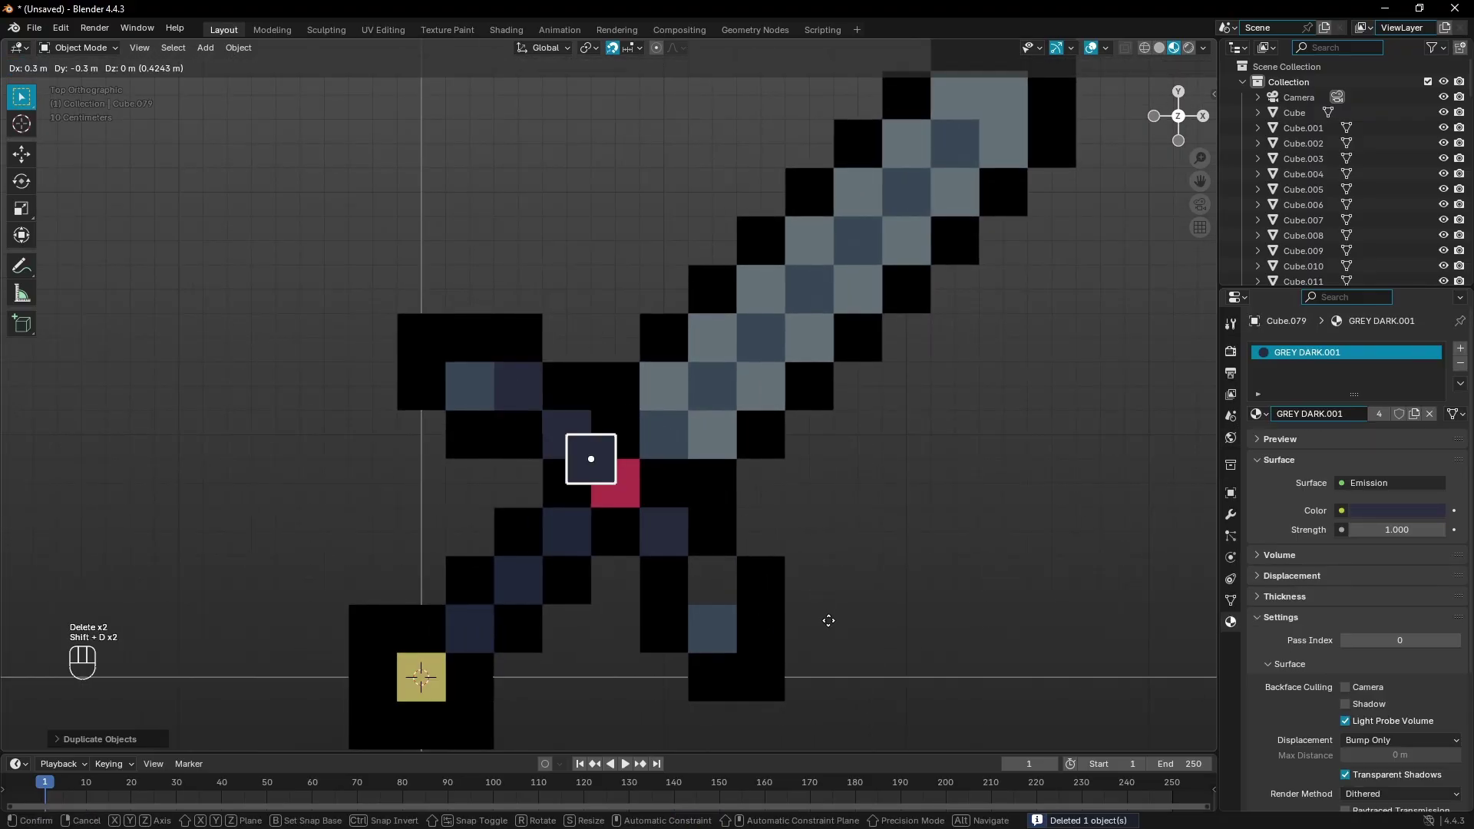
left_click(948, 739)
Shift the GREY DARK.001 material's color to a less saturated dark slate (#2F3541).
scroll(883, 527, "down", 7)
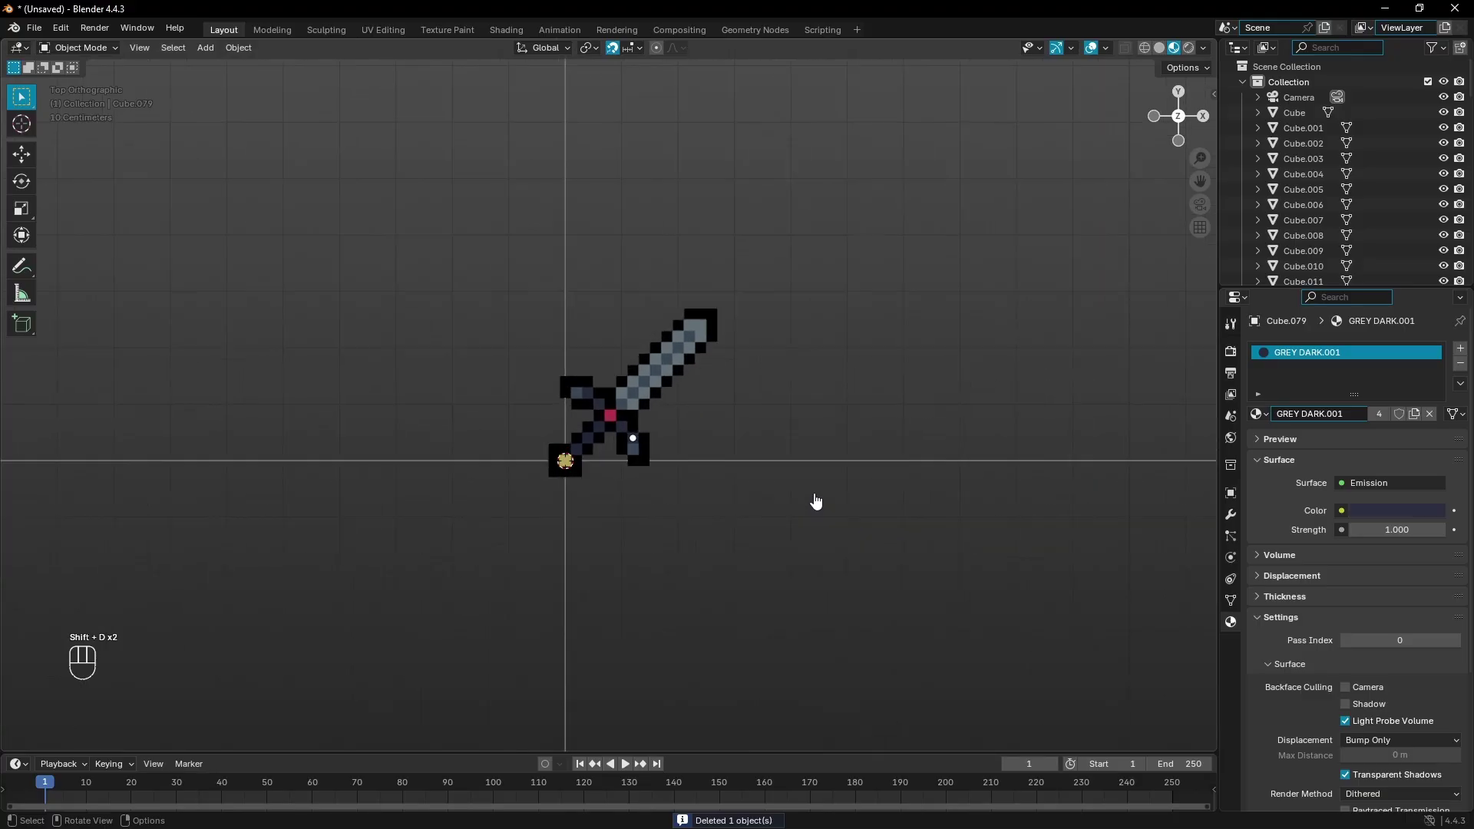
scroll(816, 501, "up", 7)
left_click(1396, 511)
left_click_drag(1385, 318, 1371, 307)
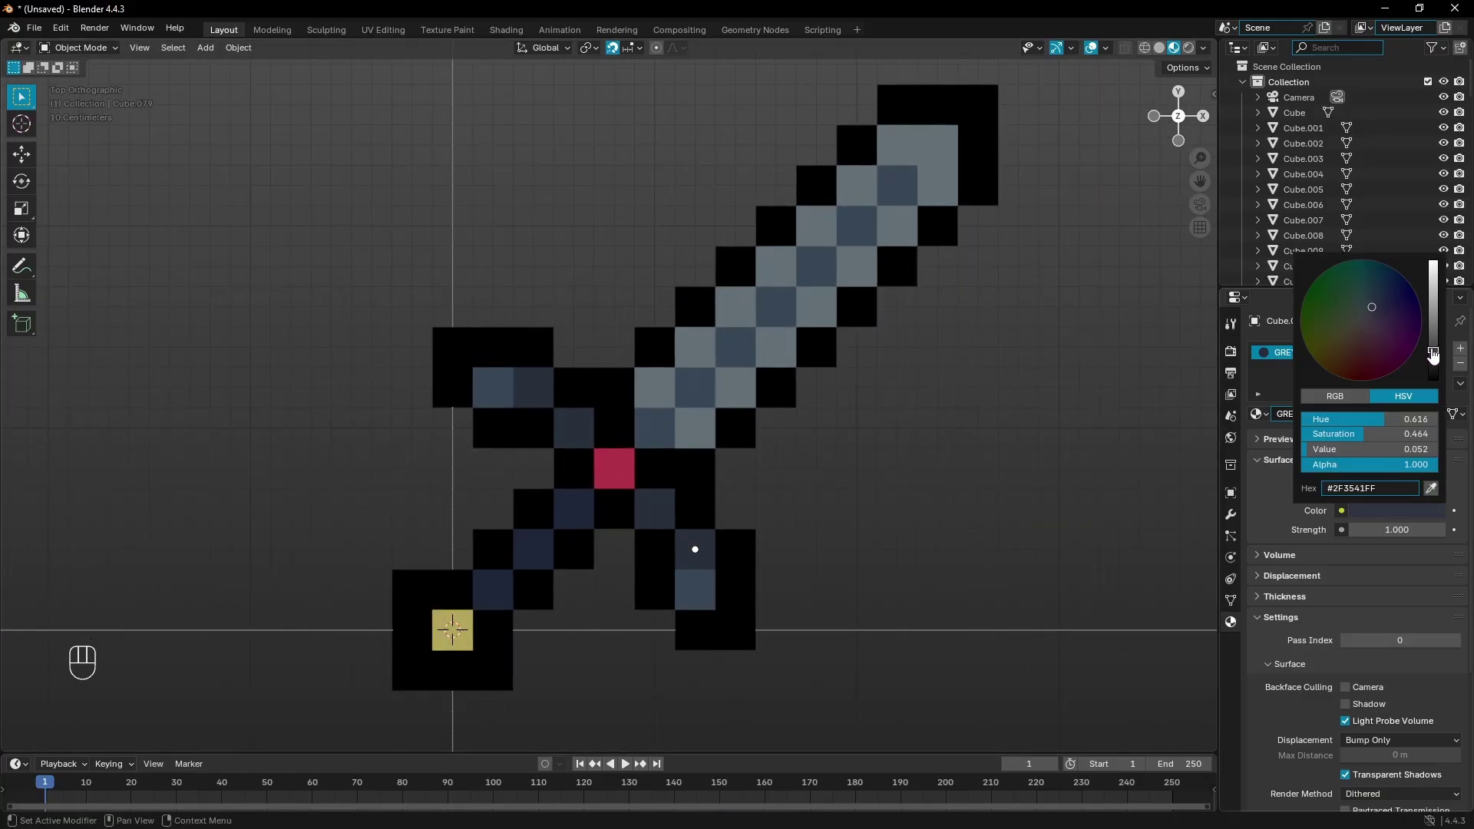
Replace the handle cube nearest the red cube with a duplicate of the middle handle cube.
scroll(733, 516, "up", 2)
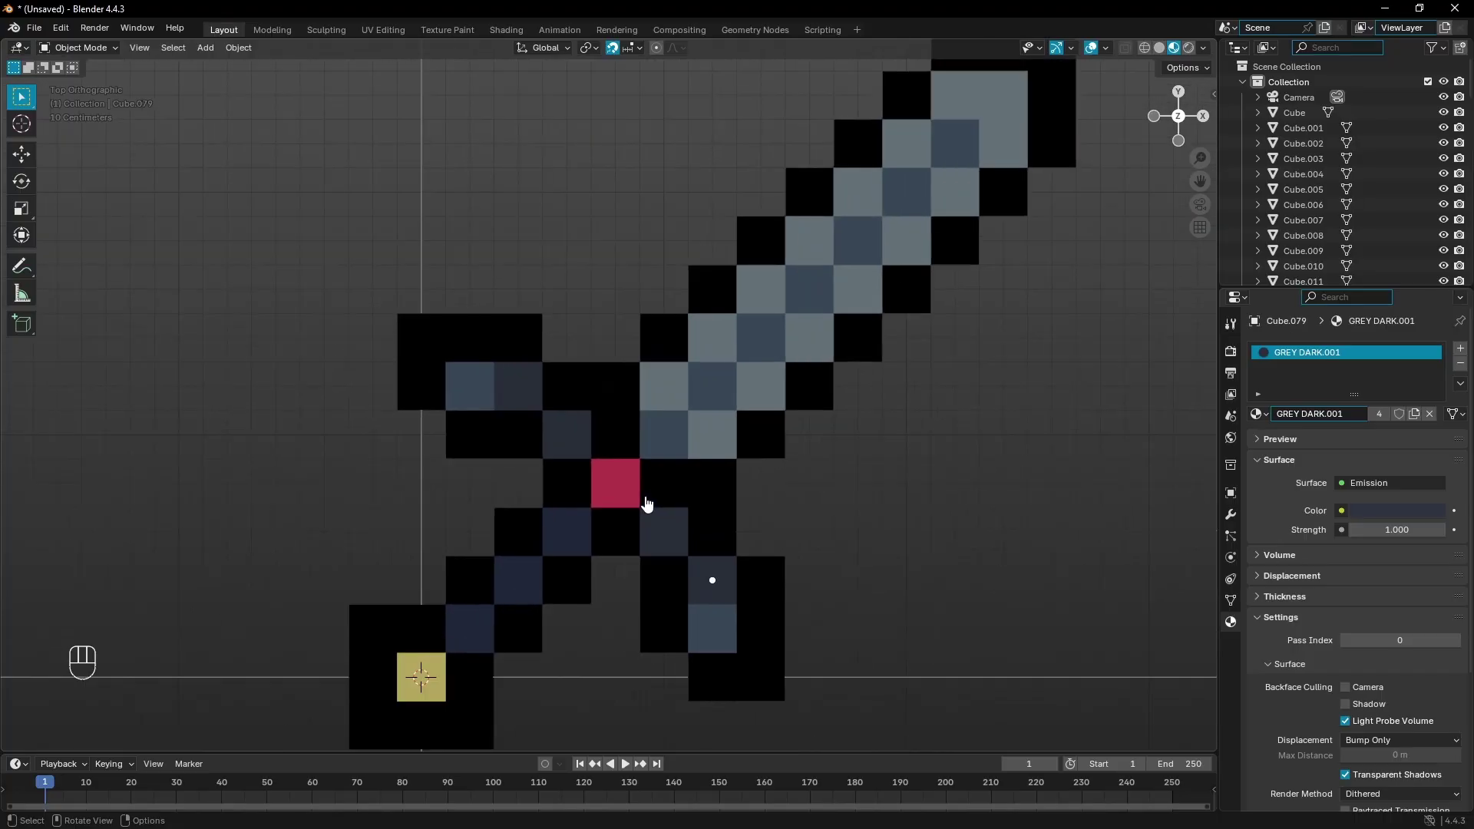
left_click(568, 511)
key("Delete")
left_click(515, 572)
key("shift+d")
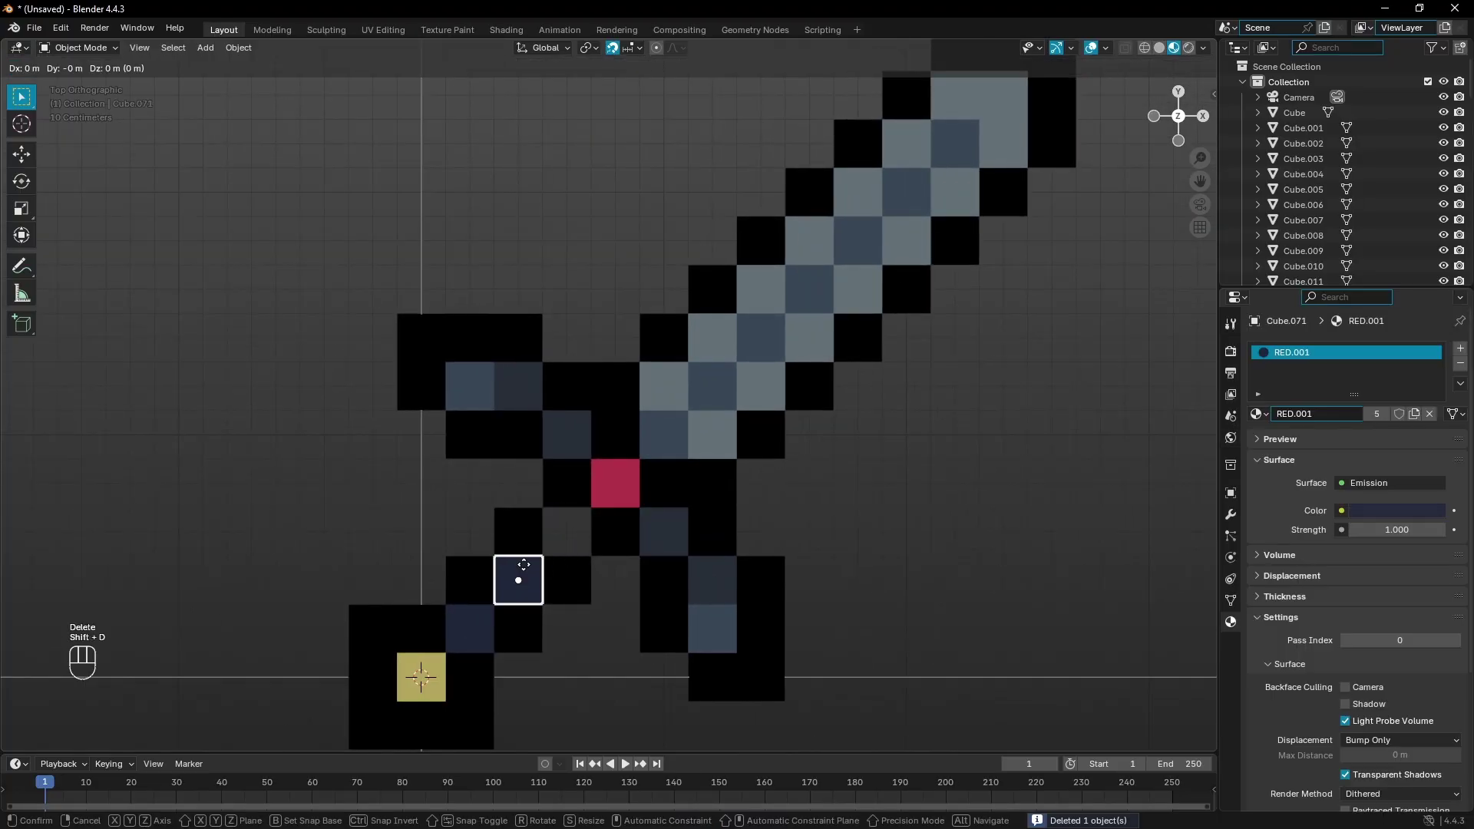
left_click(564, 523)
Make the upper handle cube's material a single-user copy and darken its color to a near-black navy.
left_click(1397, 510)
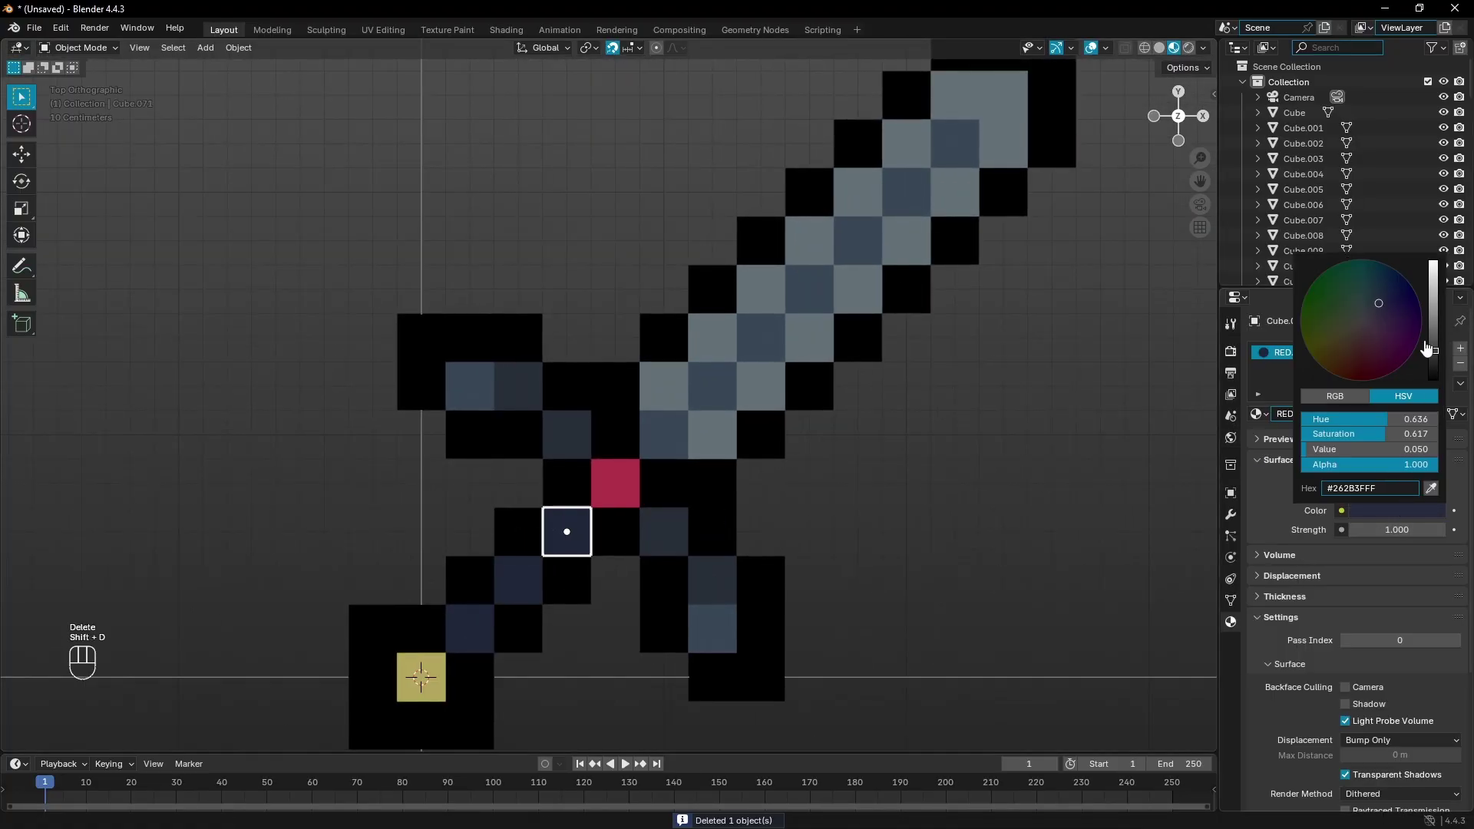
left_click(814, 560)
scroll(717, 566, "down", 7)
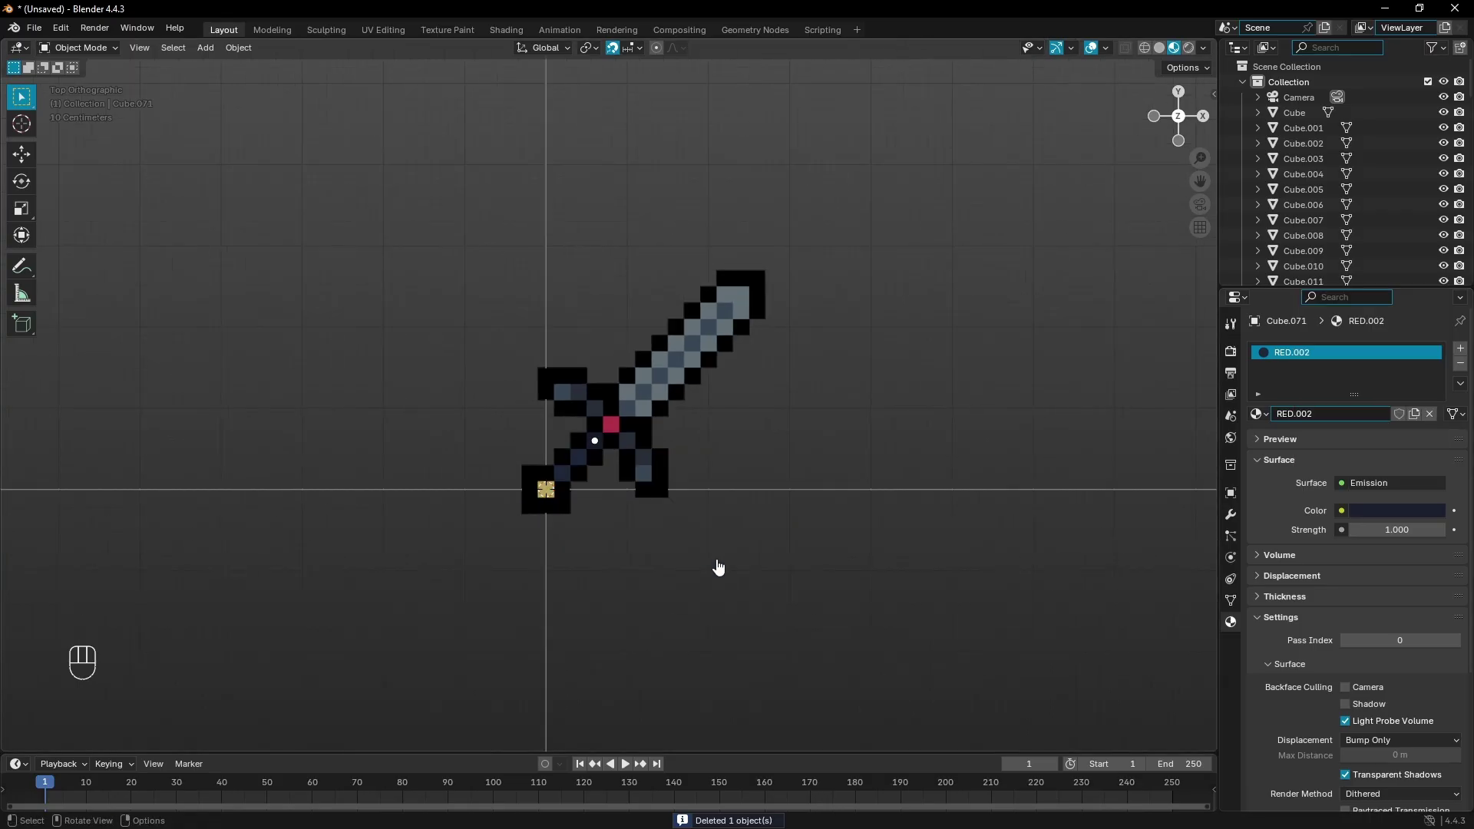
Make the material of a grey cube on the blade's upper-left edge near the tip a single-user copy and lighten its color.
scroll(715, 556, "up", 6)
middle_click_drag(843, 344, 732, 488, "shift")
left_click(705, 370)
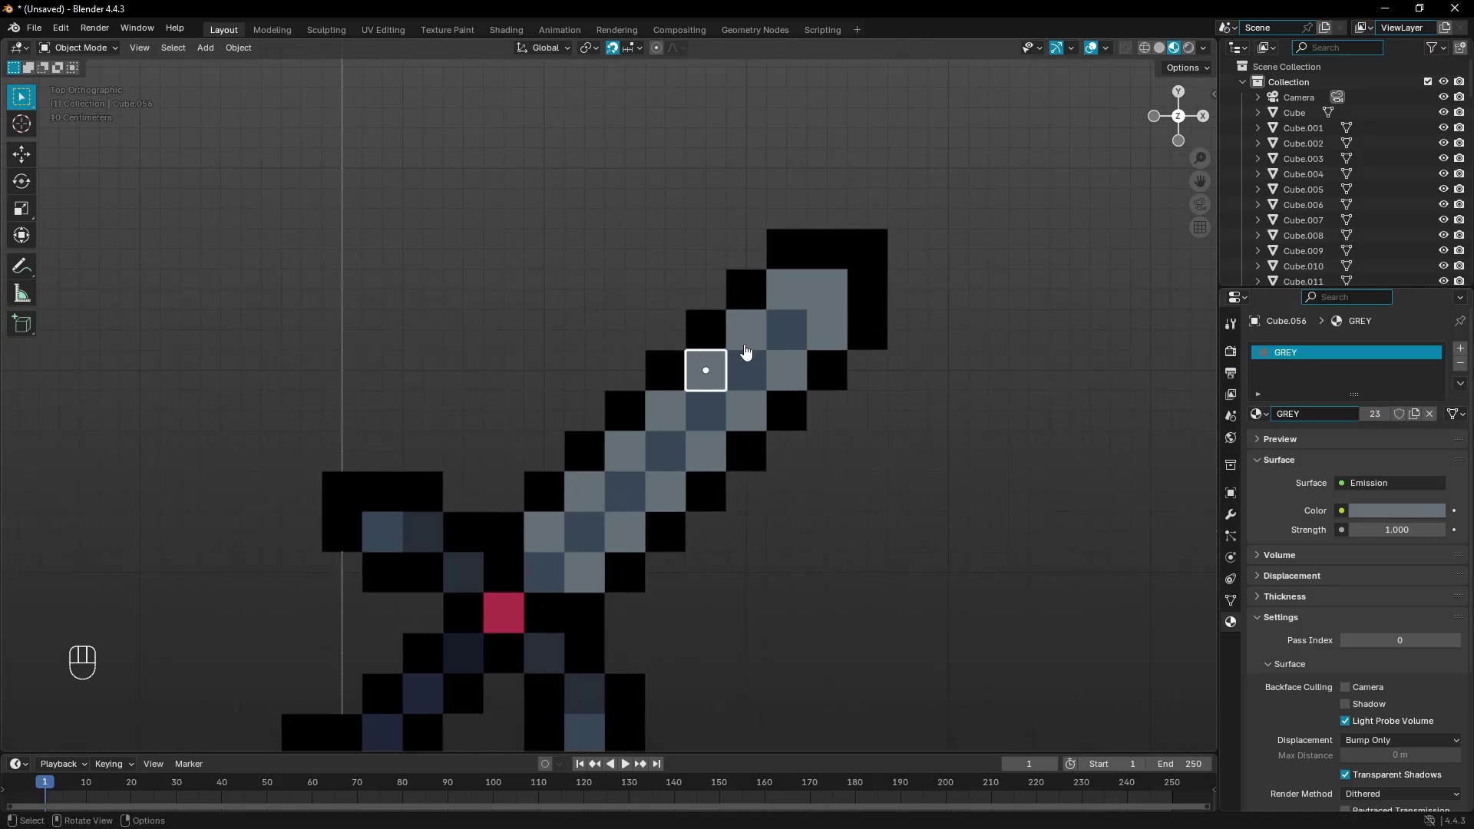
left_click(1374, 414)
left_click(1380, 511)
left_click_drag(1431, 340, 1431, 300)
Delete the next grey cube up the blade's upper-left edge and the two grey cubes in the tip's top row.
left_click(750, 328)
key("Delete")
left_click(792, 297)
key("Delete")
left_click(826, 295)
key("Delete")
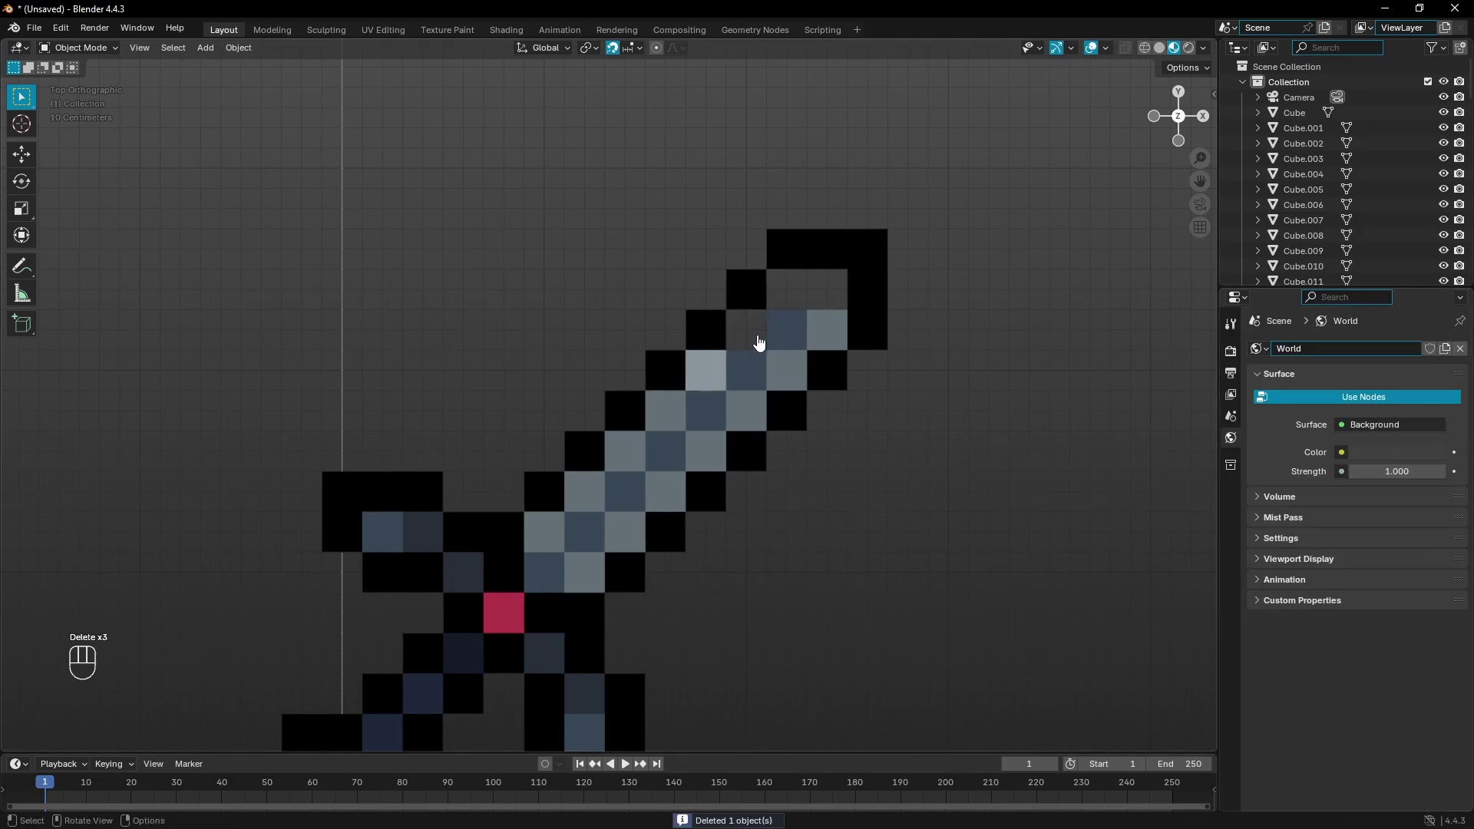
Duplicate the light grey cube into the three emptied cells at the blade tip, aligning each to the grid.
left_click(715, 366)
key("shift+d")
left_click(756, 311)
key("shift+d")
left_click(809, 278)
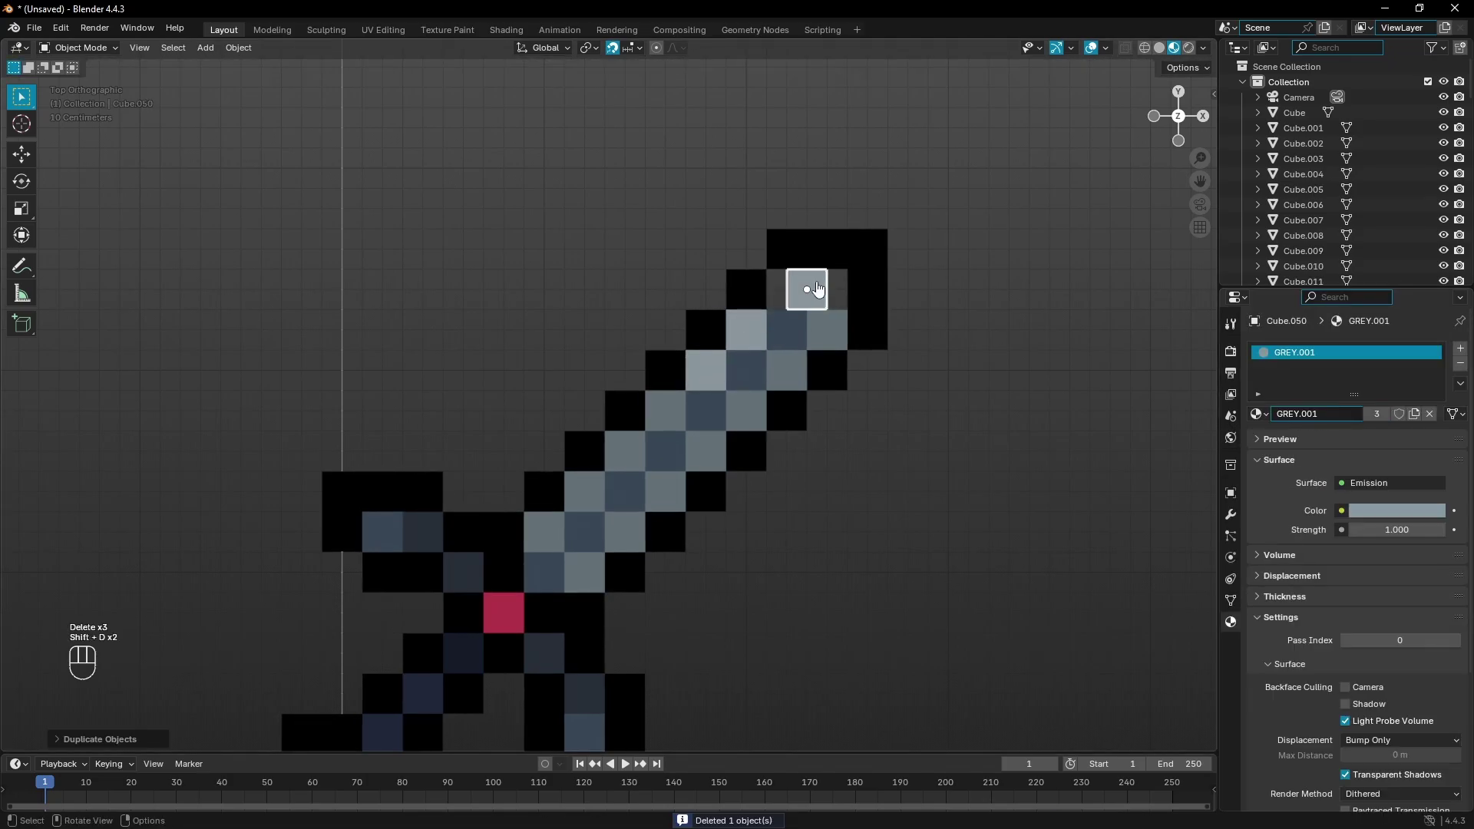
key("g")
left_click(803, 296)
key("shift+d")
left_click(836, 285)
Lighten the GREY.001 material's color to a pale blue-grey (#A3B7C3).
scroll(895, 358, "down", 1)
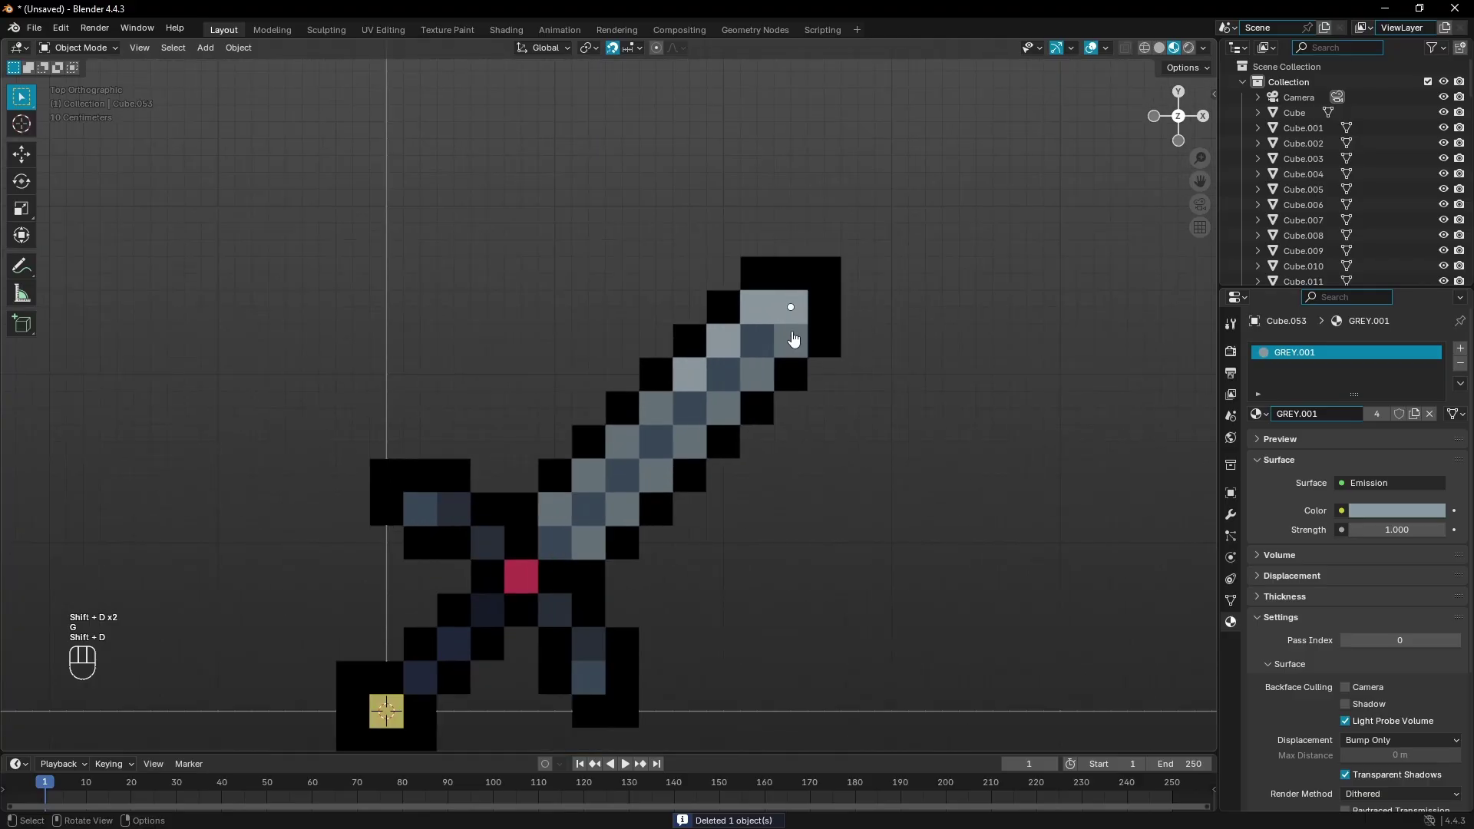
left_click(1374, 511)
left_click_drag(1446, 327, 1433, 288)
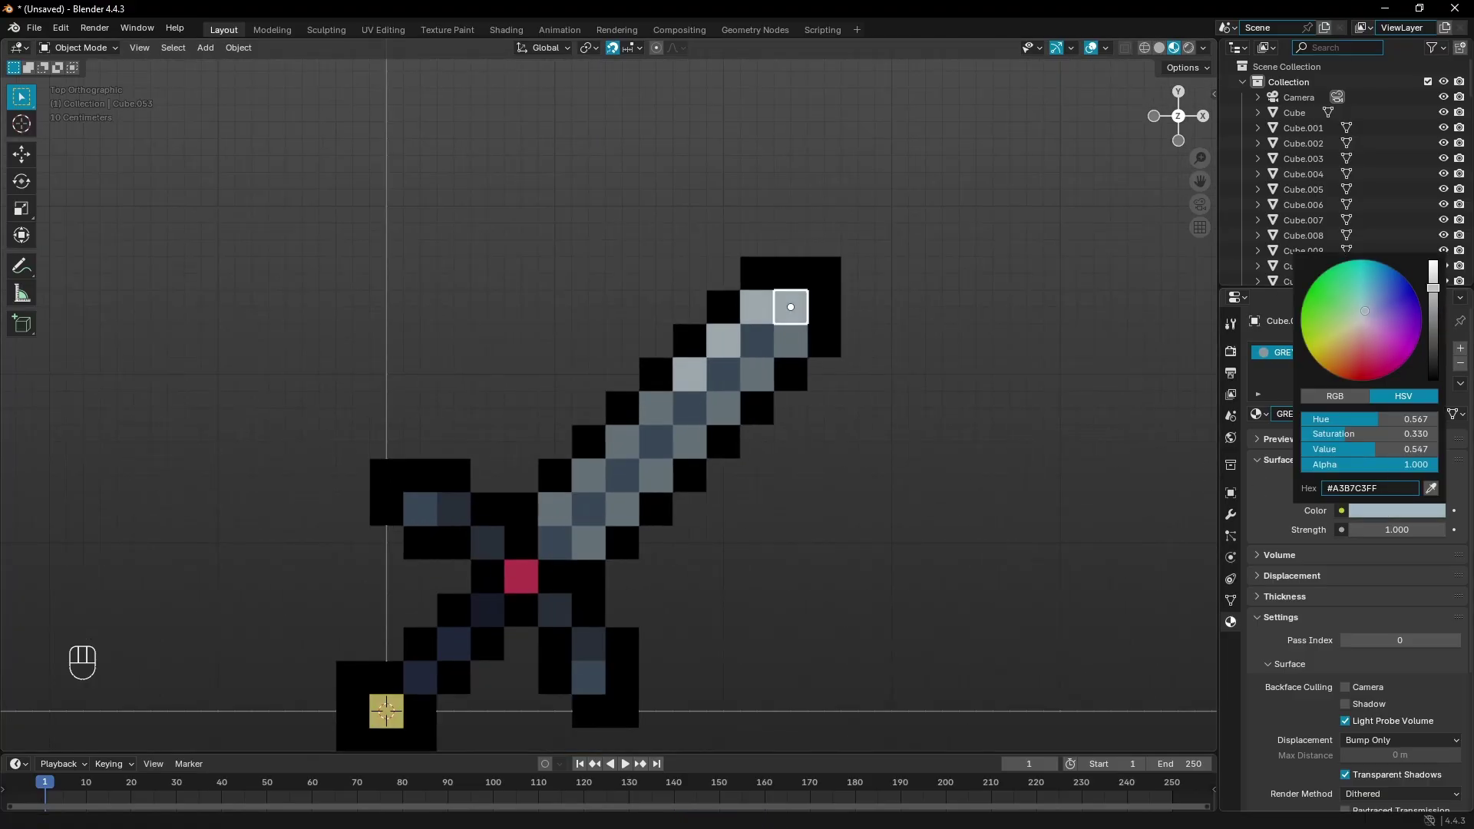
Replace the grey cube midway along the blade's upper-left edge with a duplicate of the light grey cube.
left_click(626, 438)
key("Delete")
left_click(689, 377)
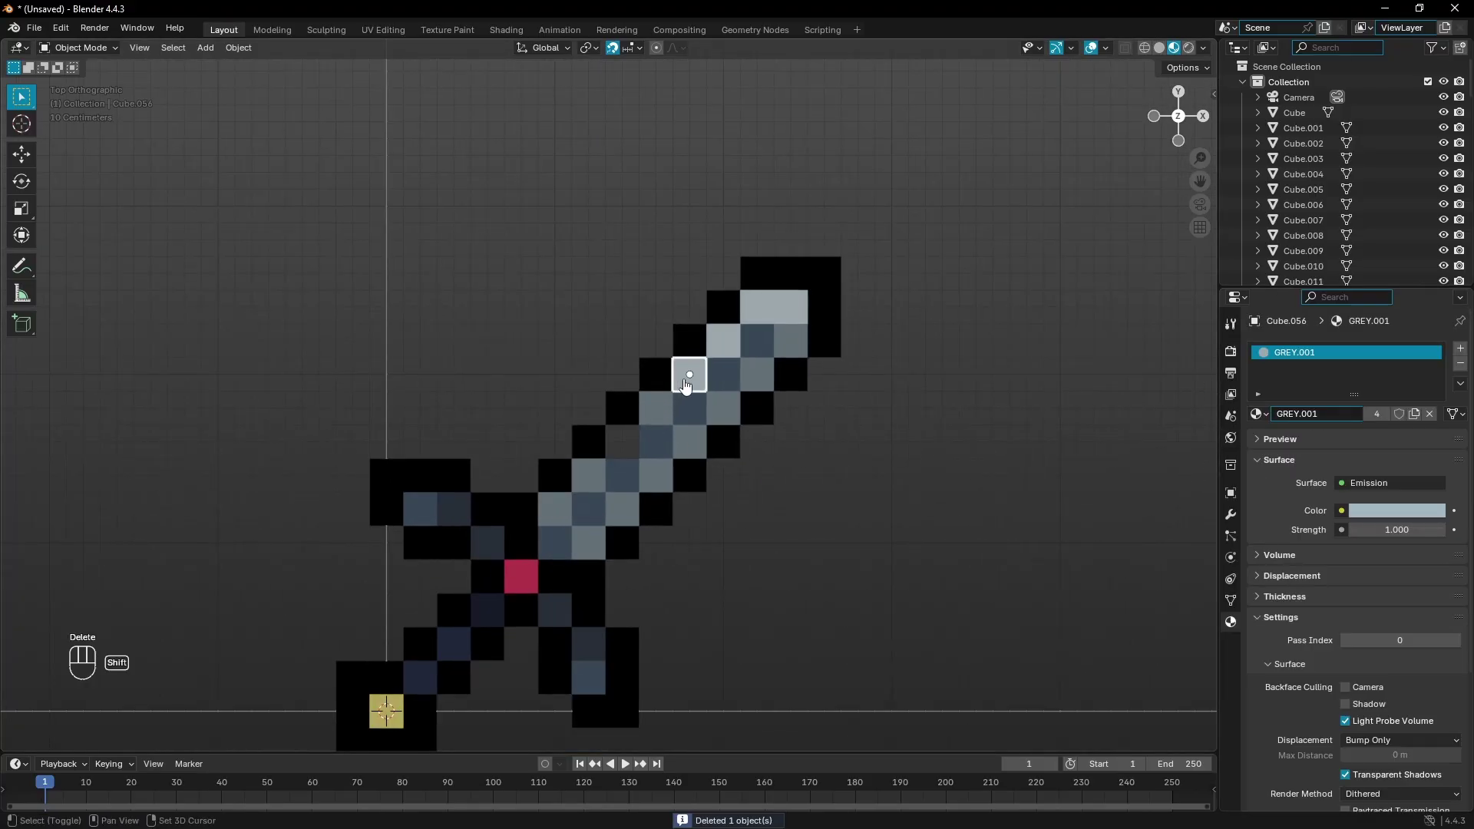
key("shift+d")
left_click(623, 442)
scroll(745, 509, "down", 1)
scroll(750, 513, "down", 5)
scroll(714, 487, "up", 6)
Replace the grey cube just below the tip's top-right fill cell with a light grey GREY.001 cube.
left_click(790, 338)
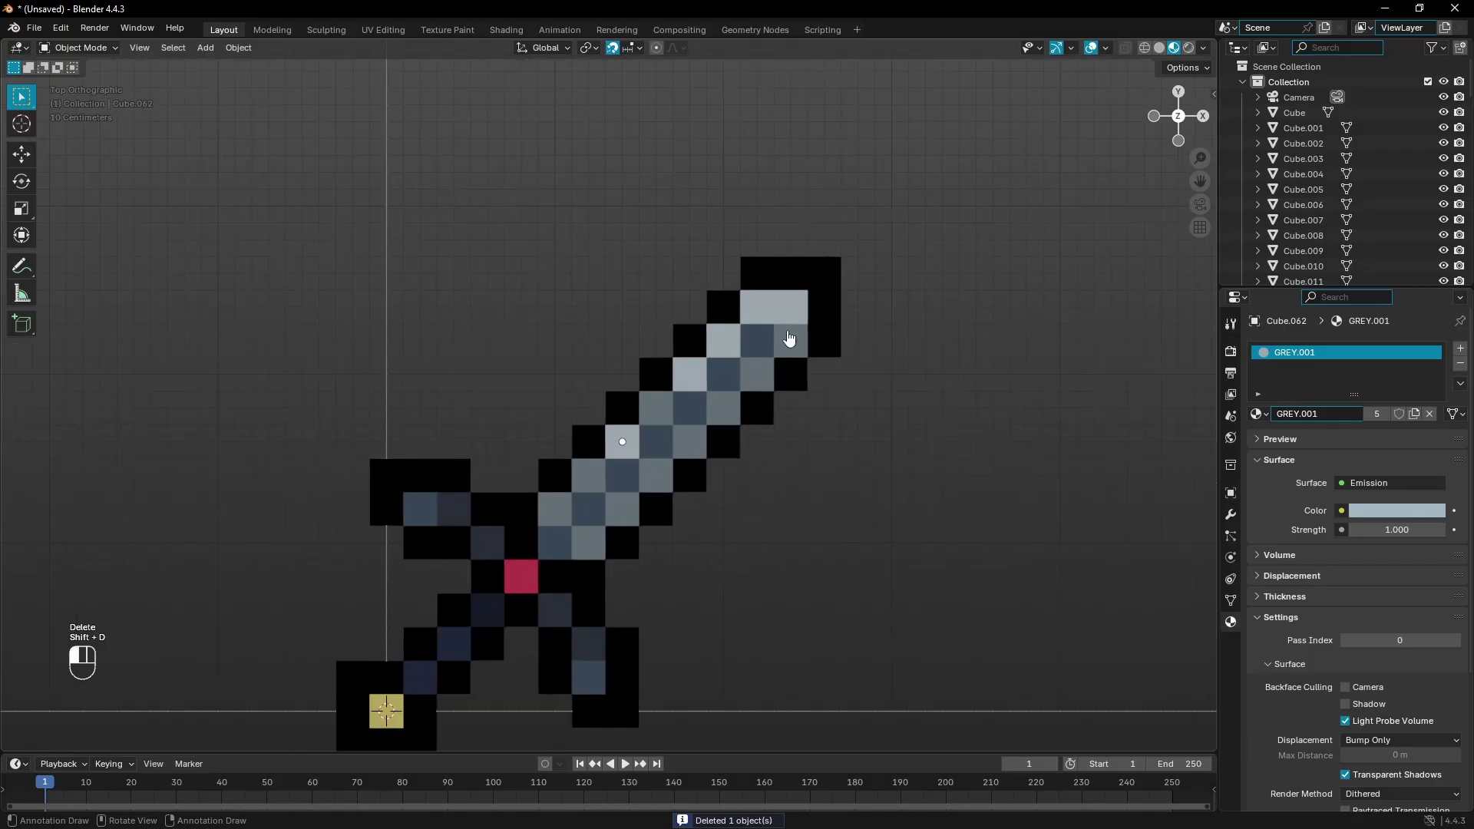
key("shift+d")
right_click(794, 327)
scroll(774, 434, "down", 6)
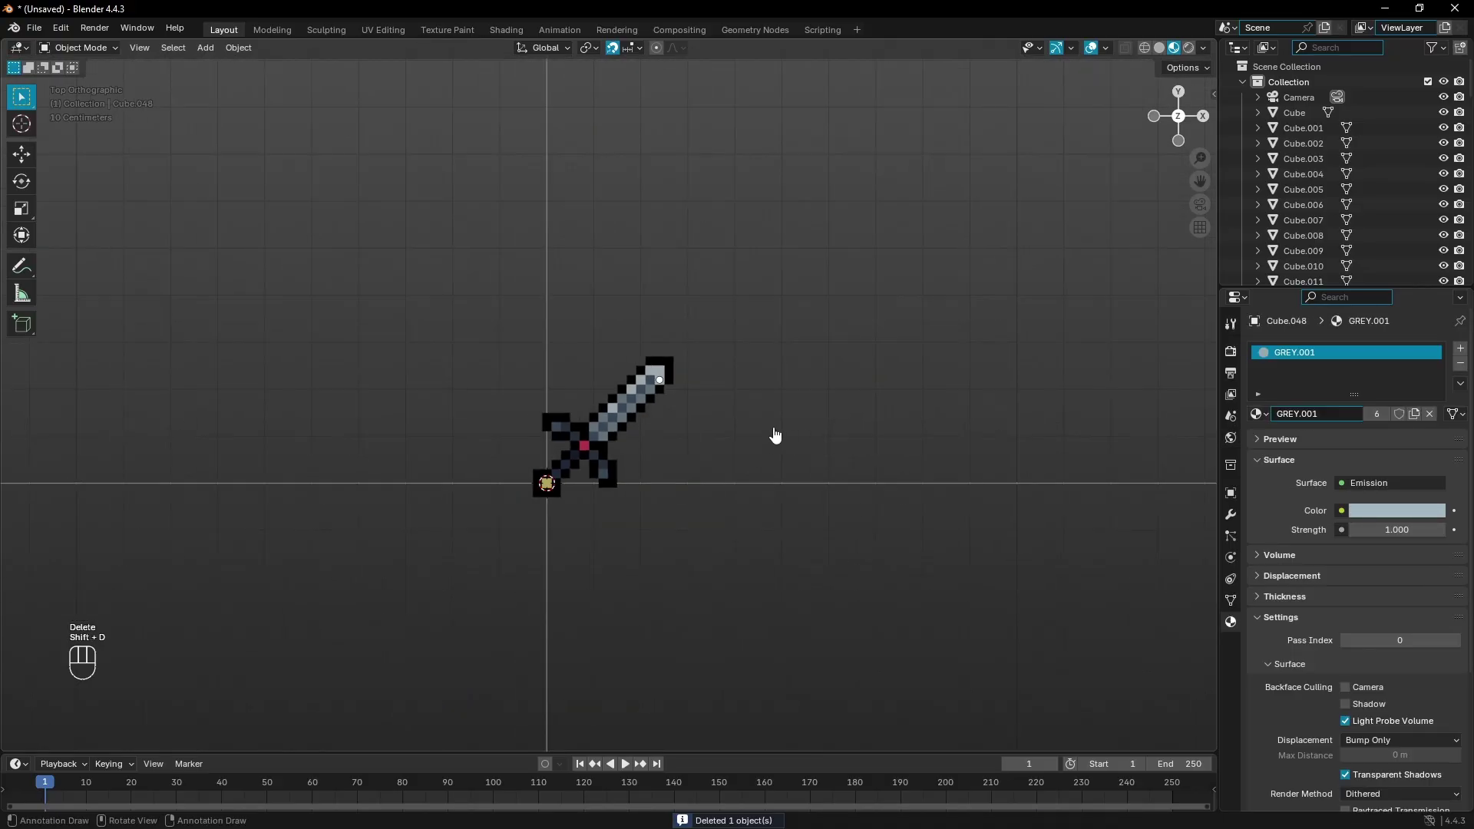
Hide the viewport overlays to show the sword without grid lines and origin points.
key("shift+alt+z")
scroll(648, 453, "up", 5)
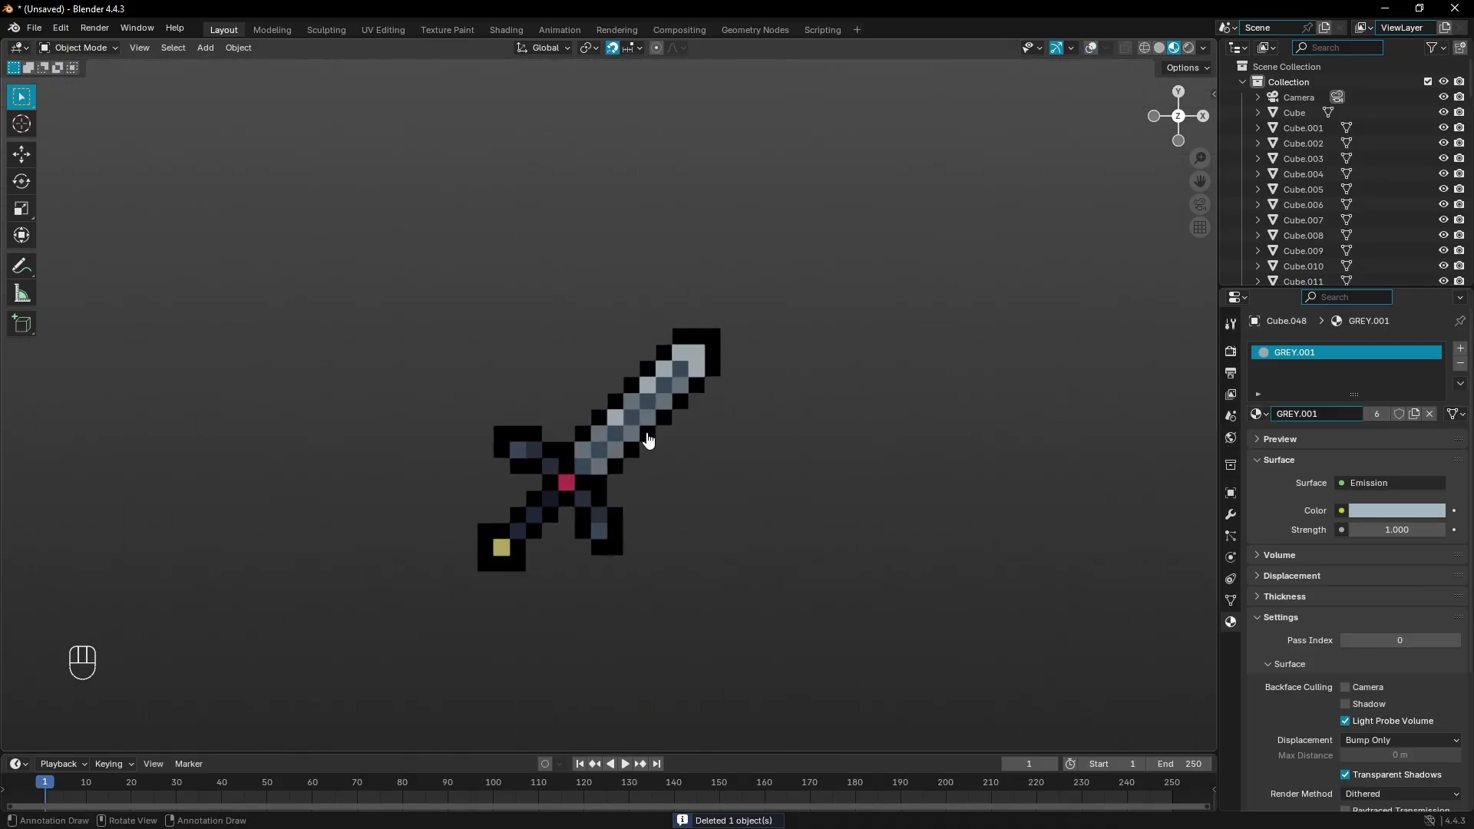
middle_click_drag(712, 454, 744, 388, "shift")
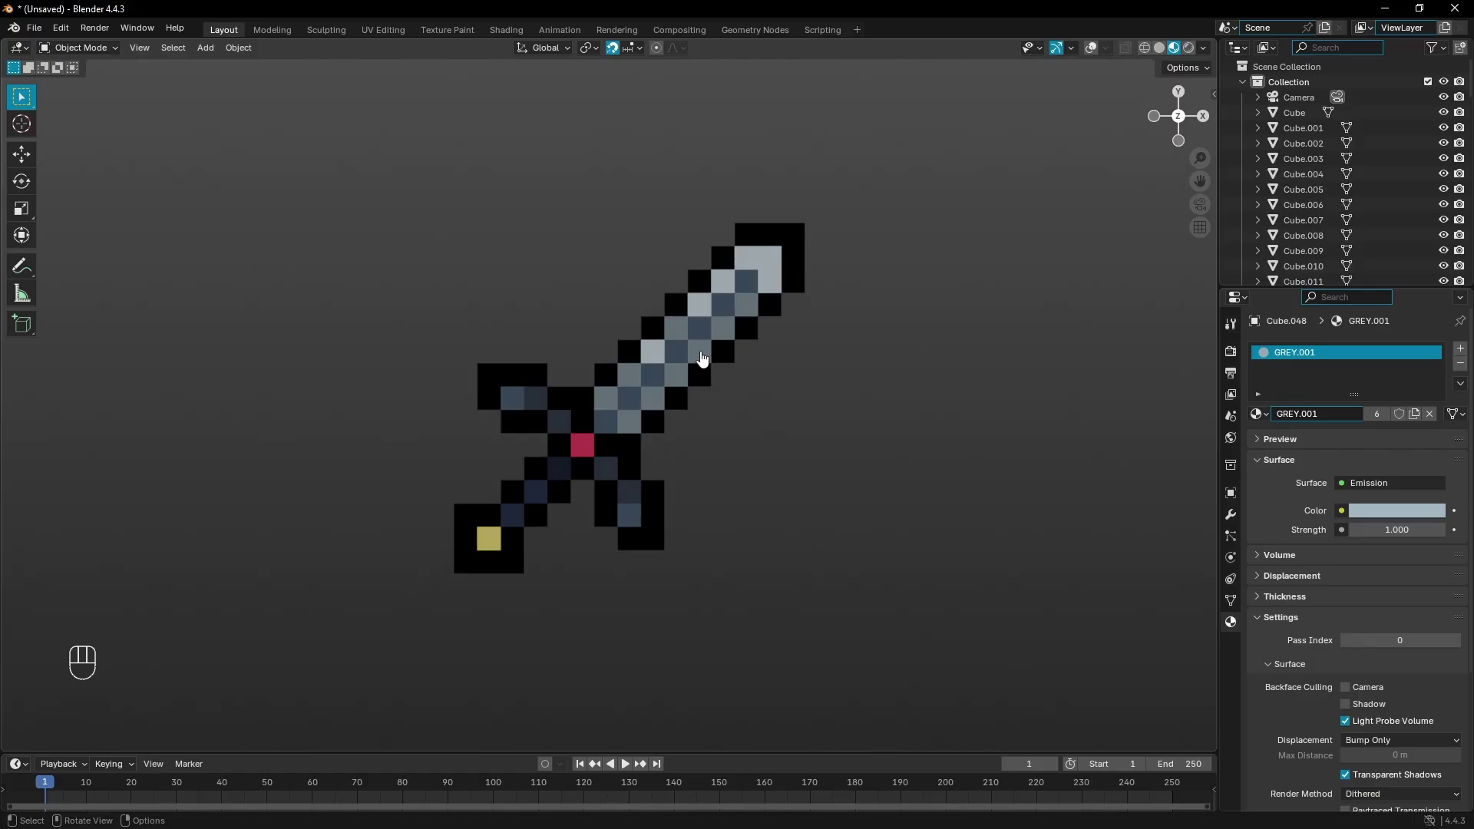
Select the gold pommel cube and set the scene's color management View Transform to Standard.
left_click(495, 543)
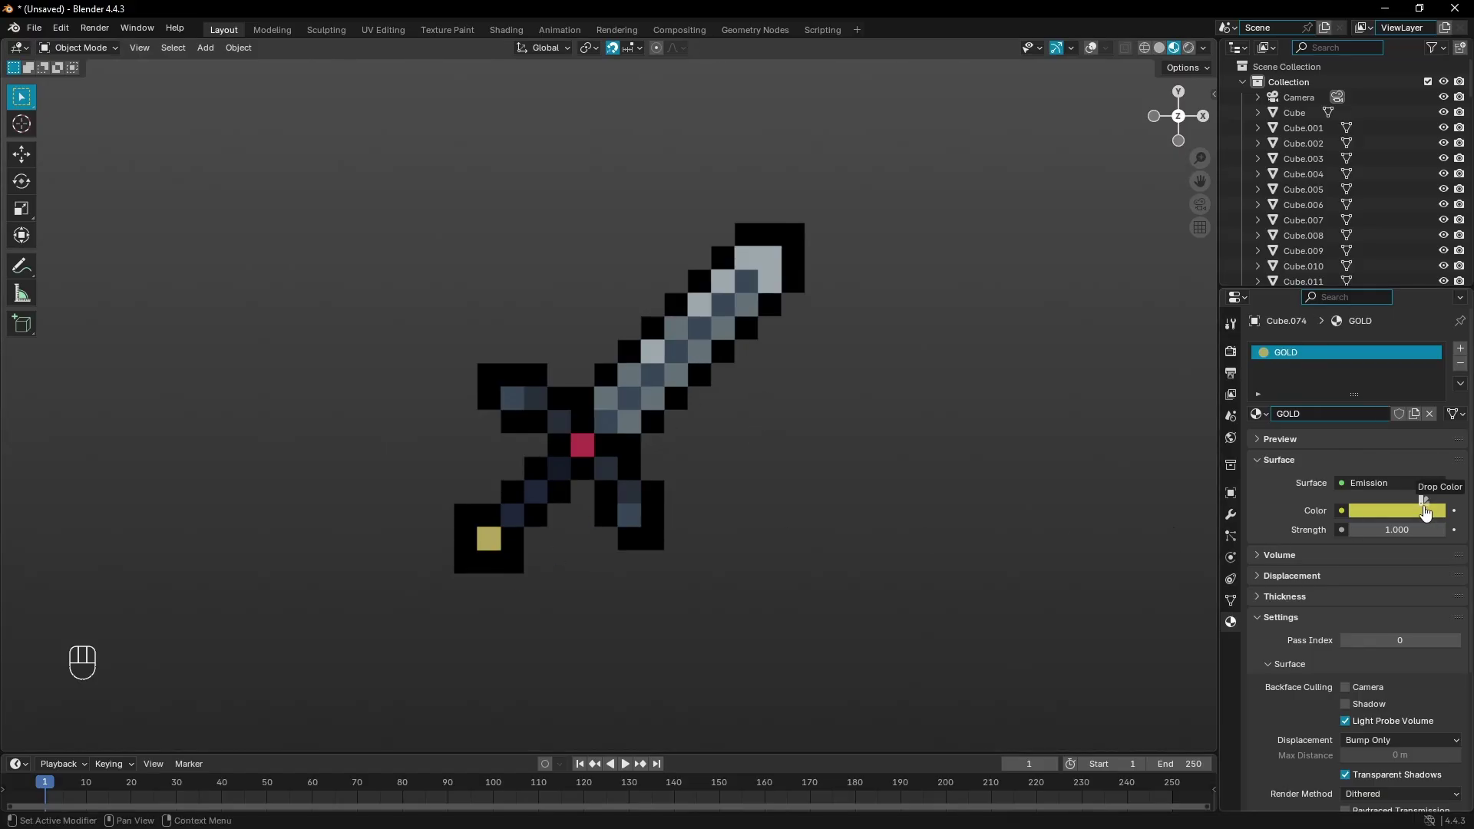
left_click(1420, 510)
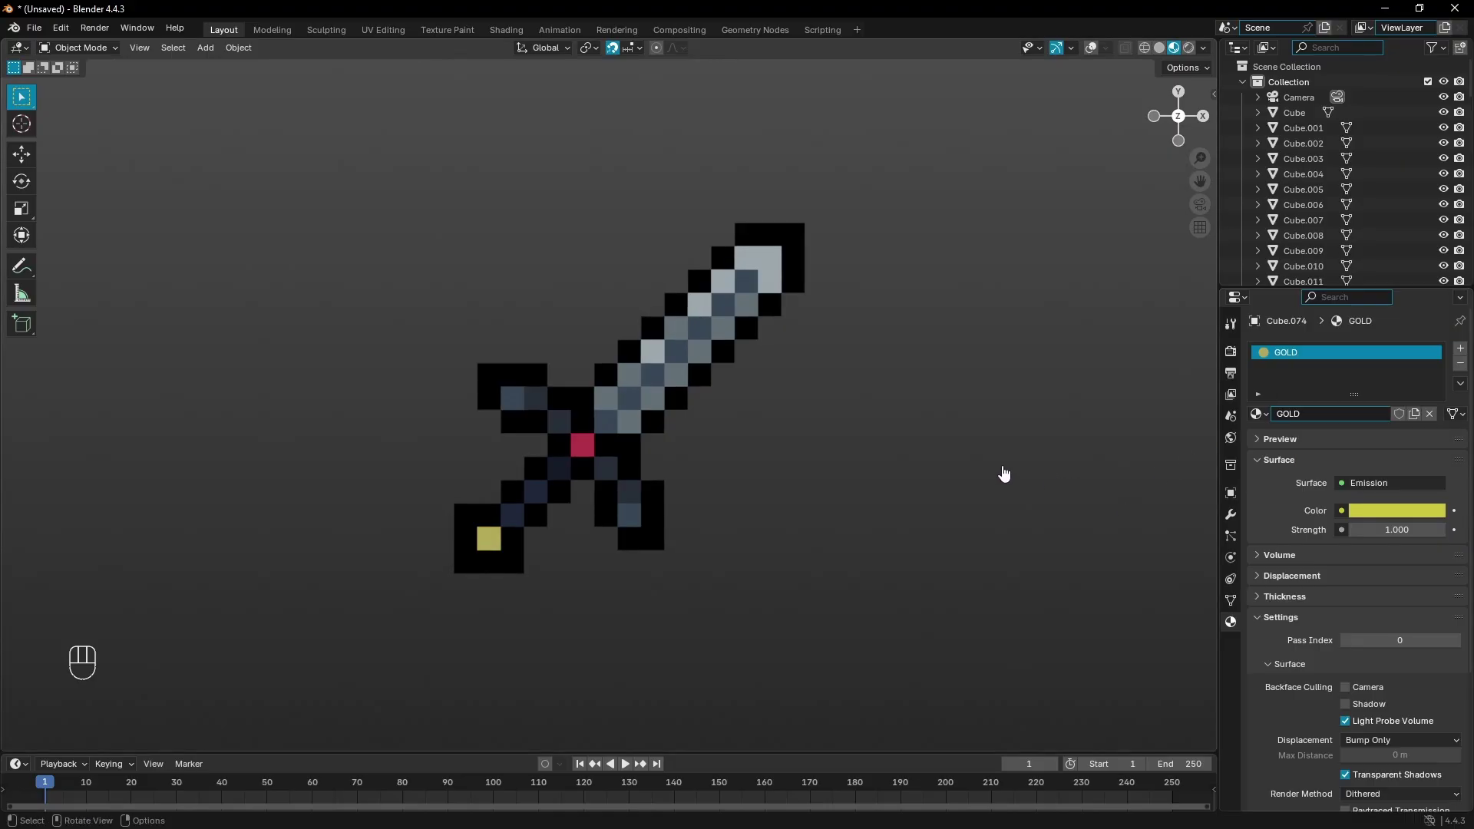
left_click(1231, 353)
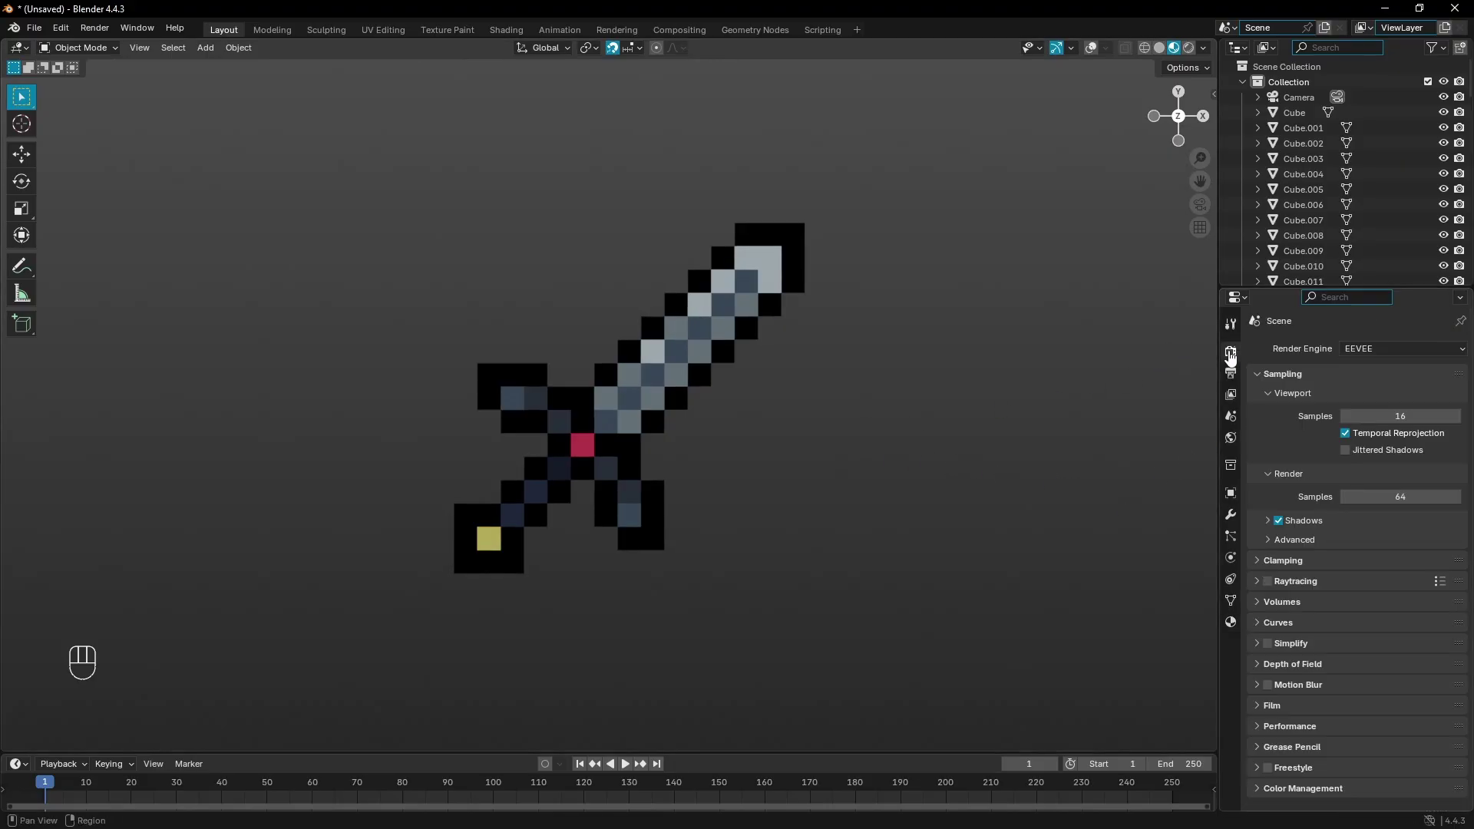
left_click(1295, 789)
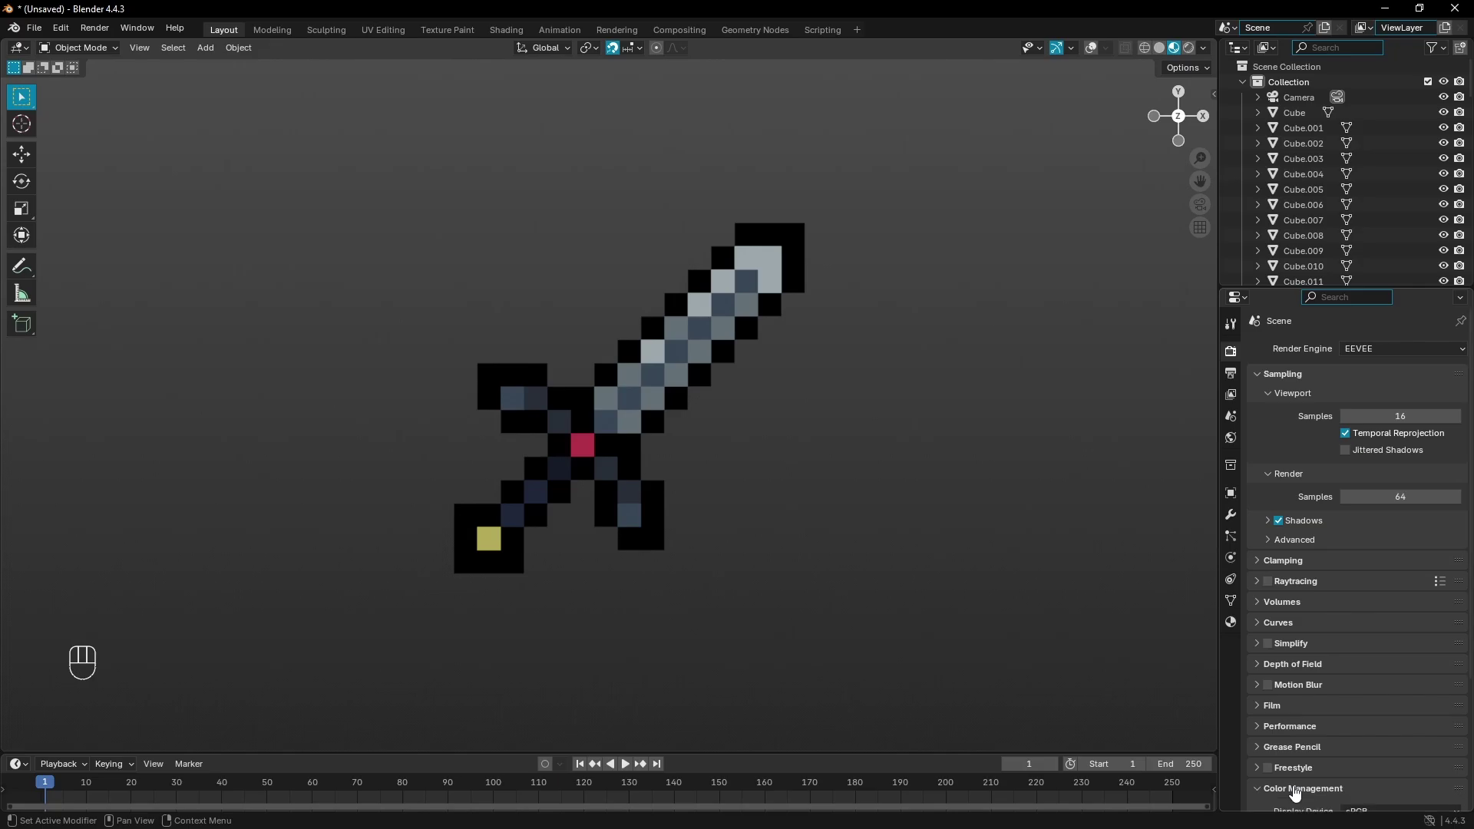
scroll(1327, 605, "down", 5)
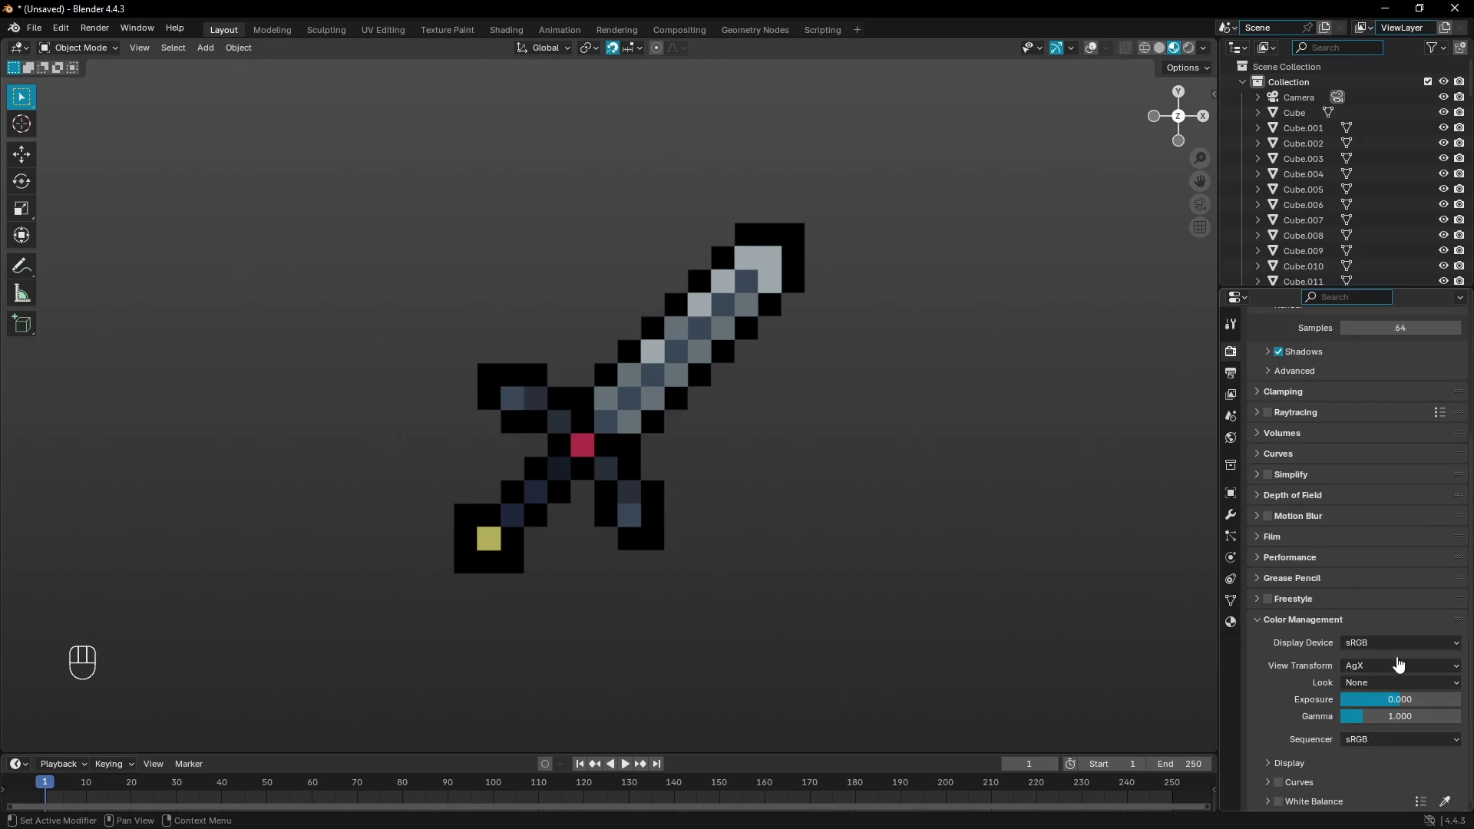
left_click(1398, 667)
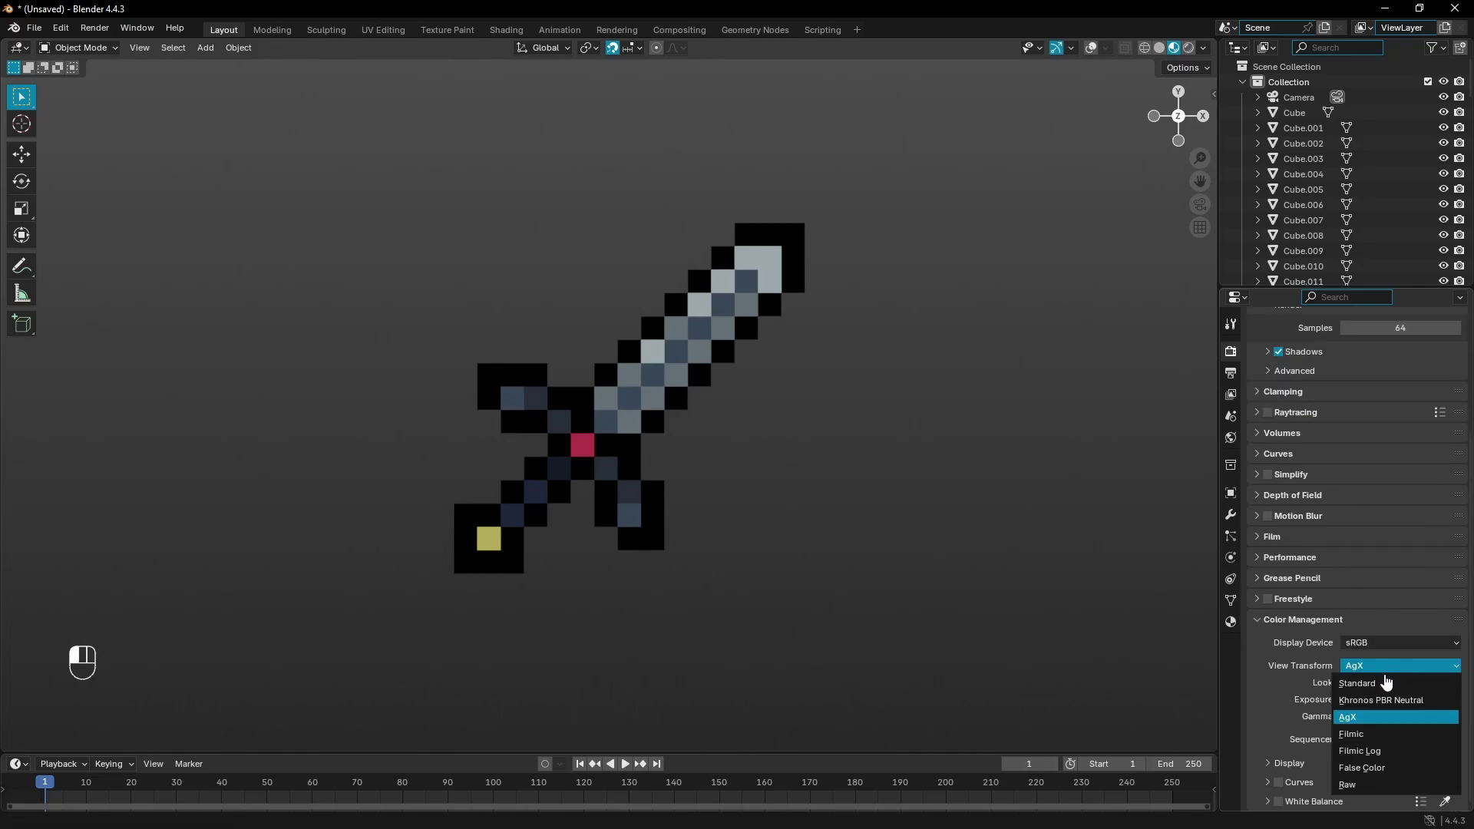
left_click(1385, 682)
Compare the sword's colors under the AgX and Standard view transforms, finishing on Standard.
left_click(1415, 665)
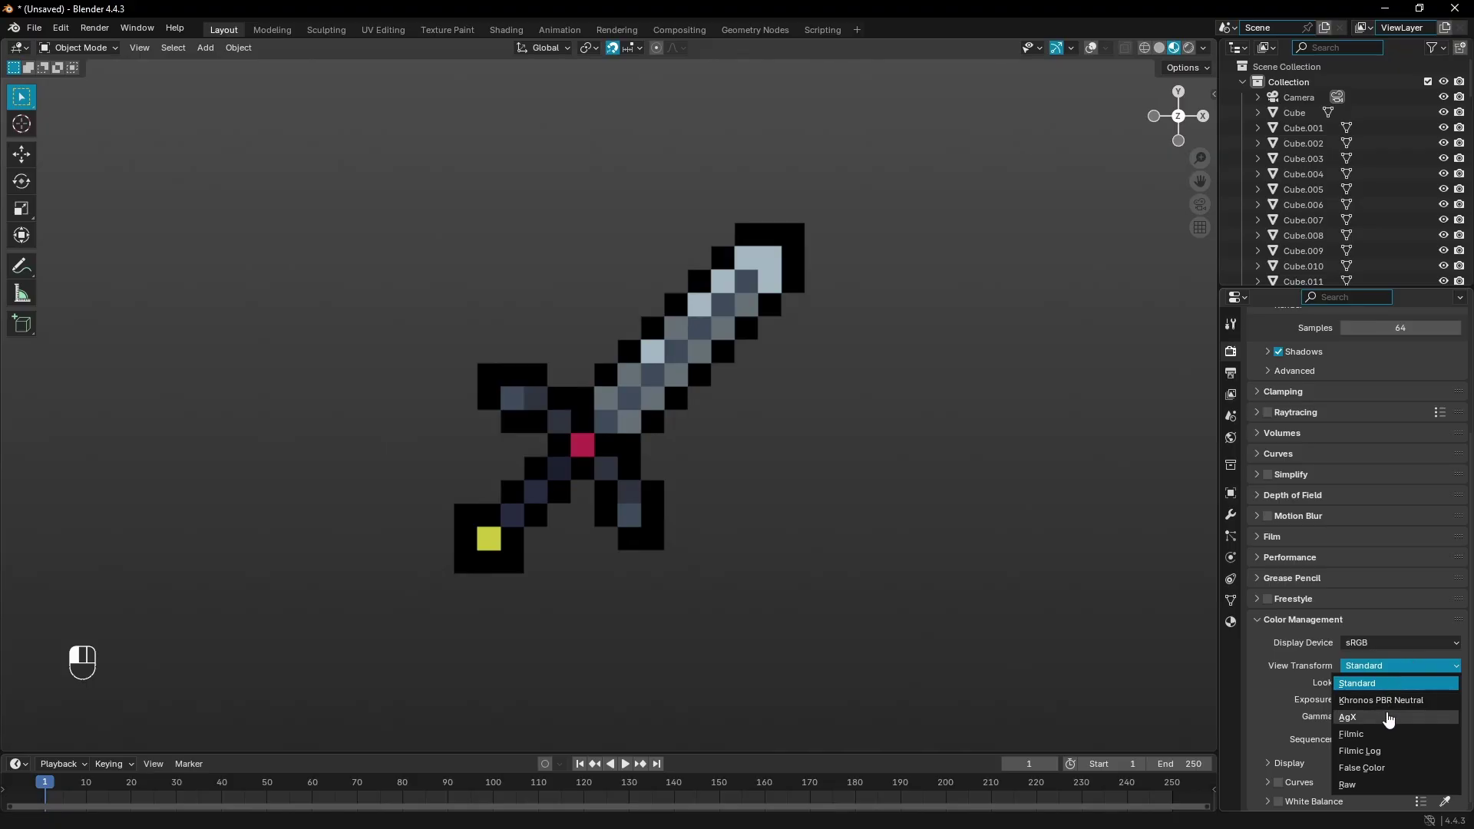
left_click(1388, 717)
left_click(1388, 666)
left_click(1378, 682)
scroll(865, 545, "down", 6)
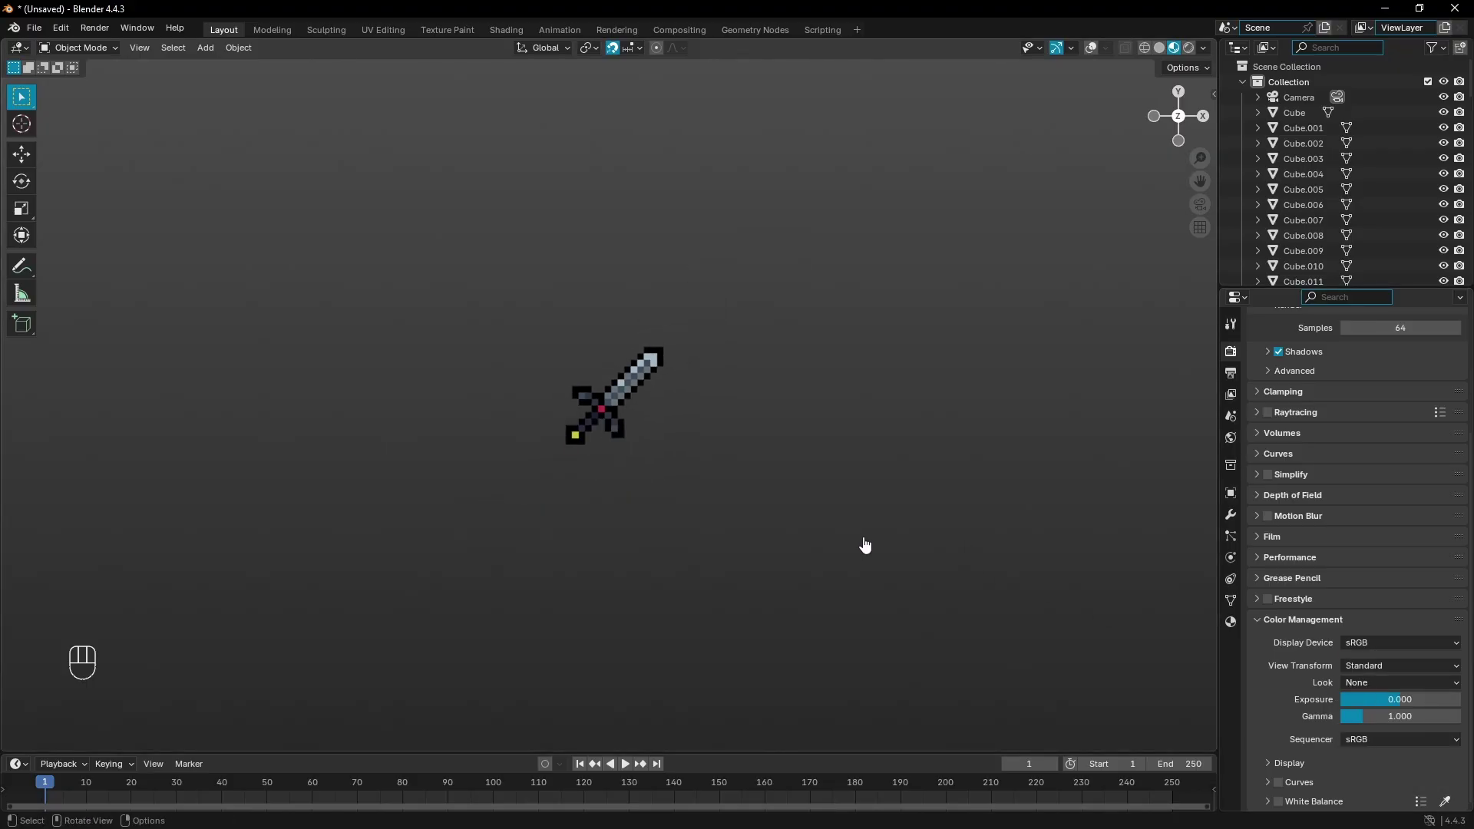
scroll(865, 545, "up", 8)
scroll(695, 374, "up", 1)
Shift the blade's GREY material color to a bluer slate grey (#607381).
left_click(1231, 622)
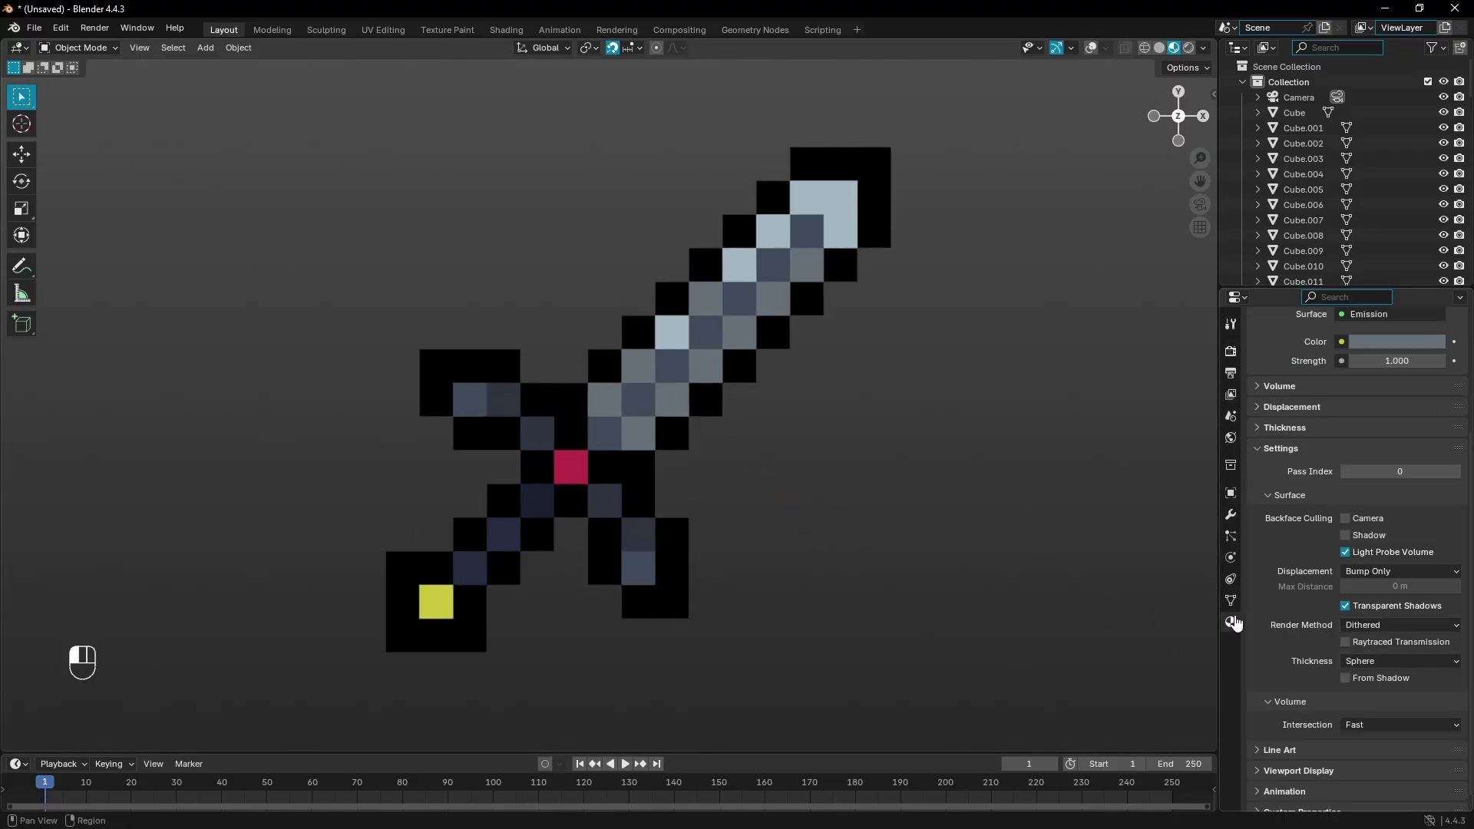
scroll(1402, 509, "up", 5)
left_click(1405, 512)
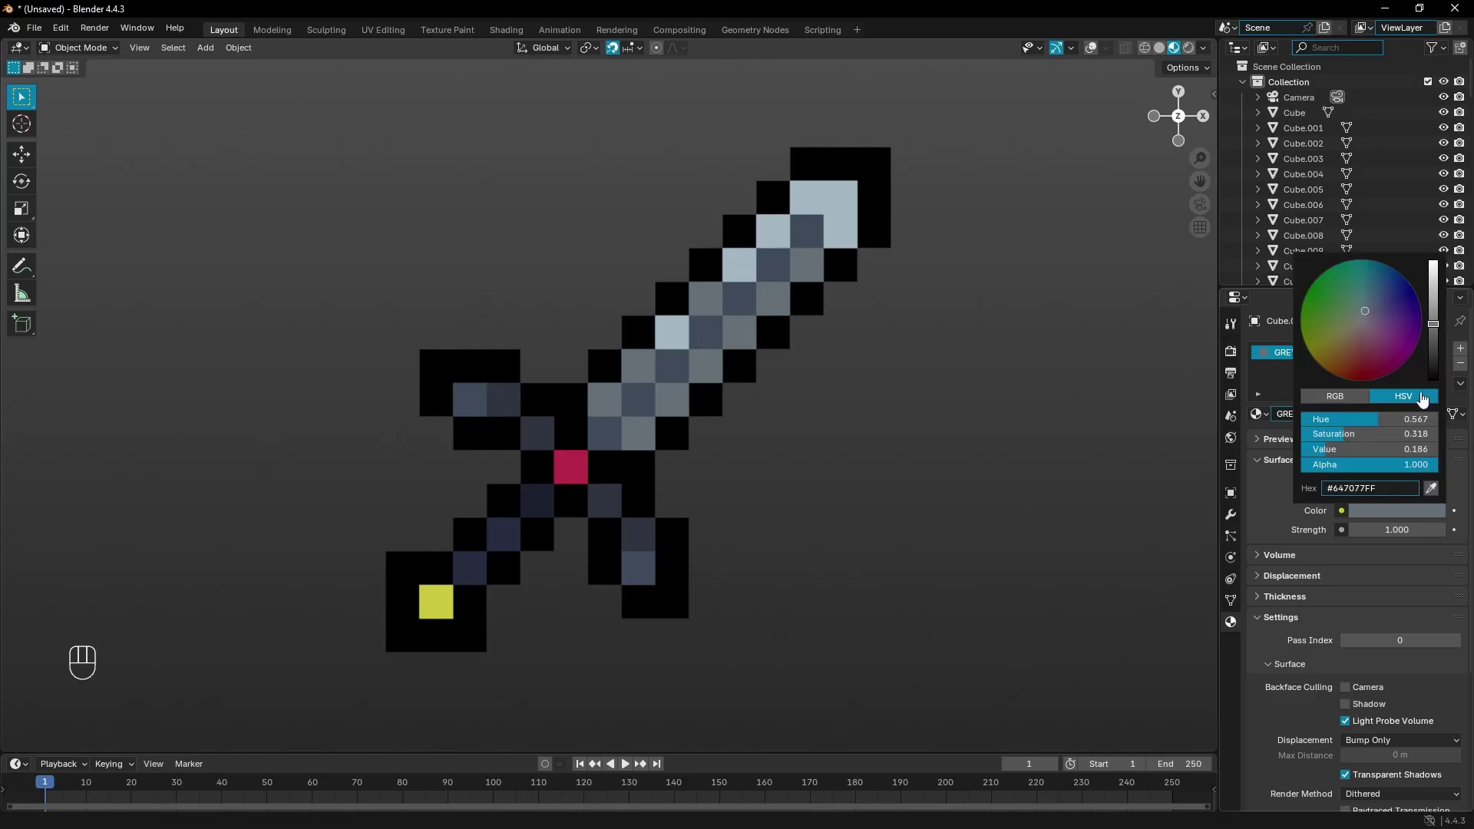
left_click_drag(1368, 338, 1370, 307)
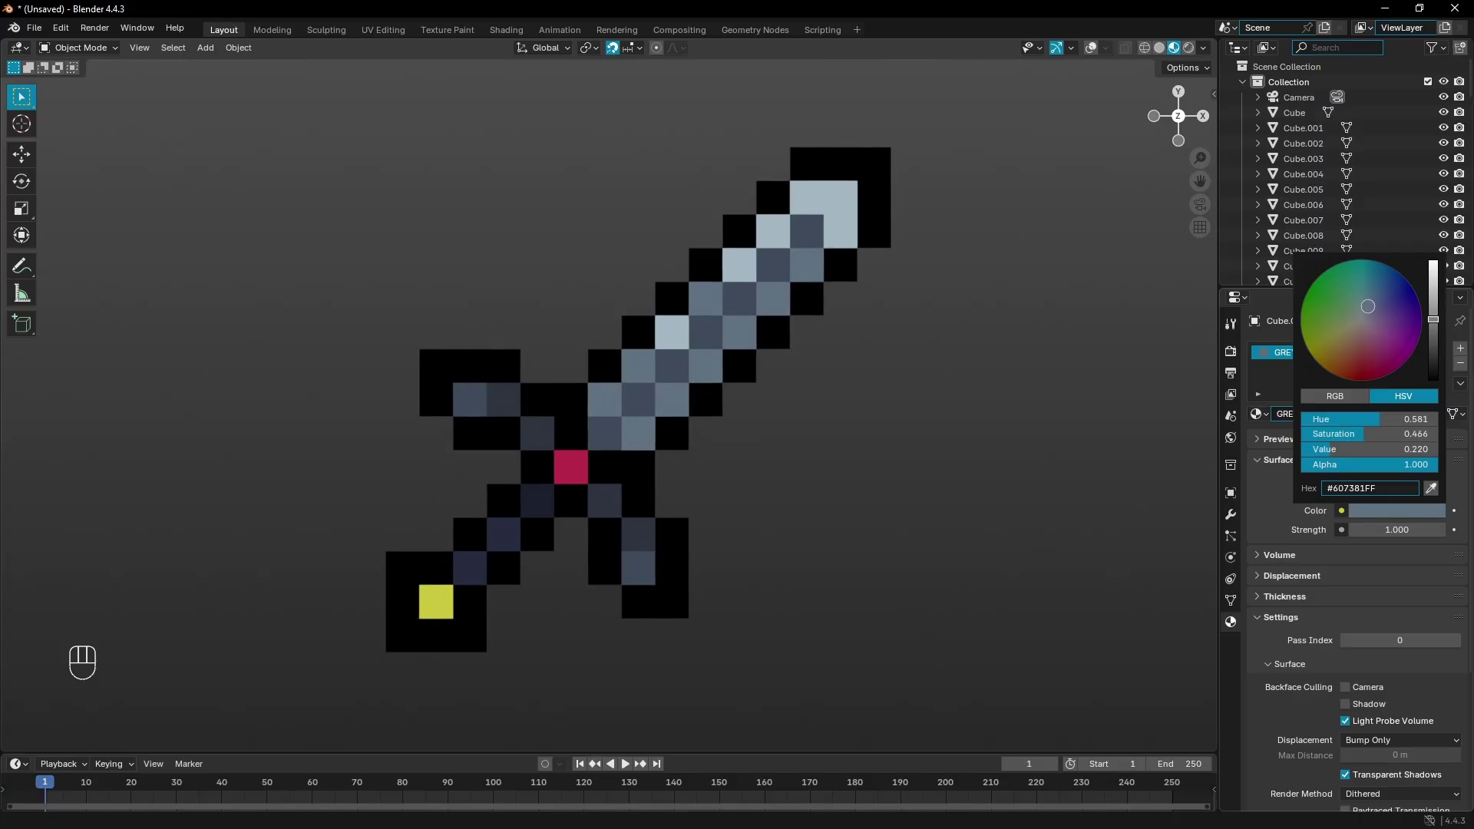
scroll(888, 510, "down", 5)
scroll(907, 495, "up", 5)
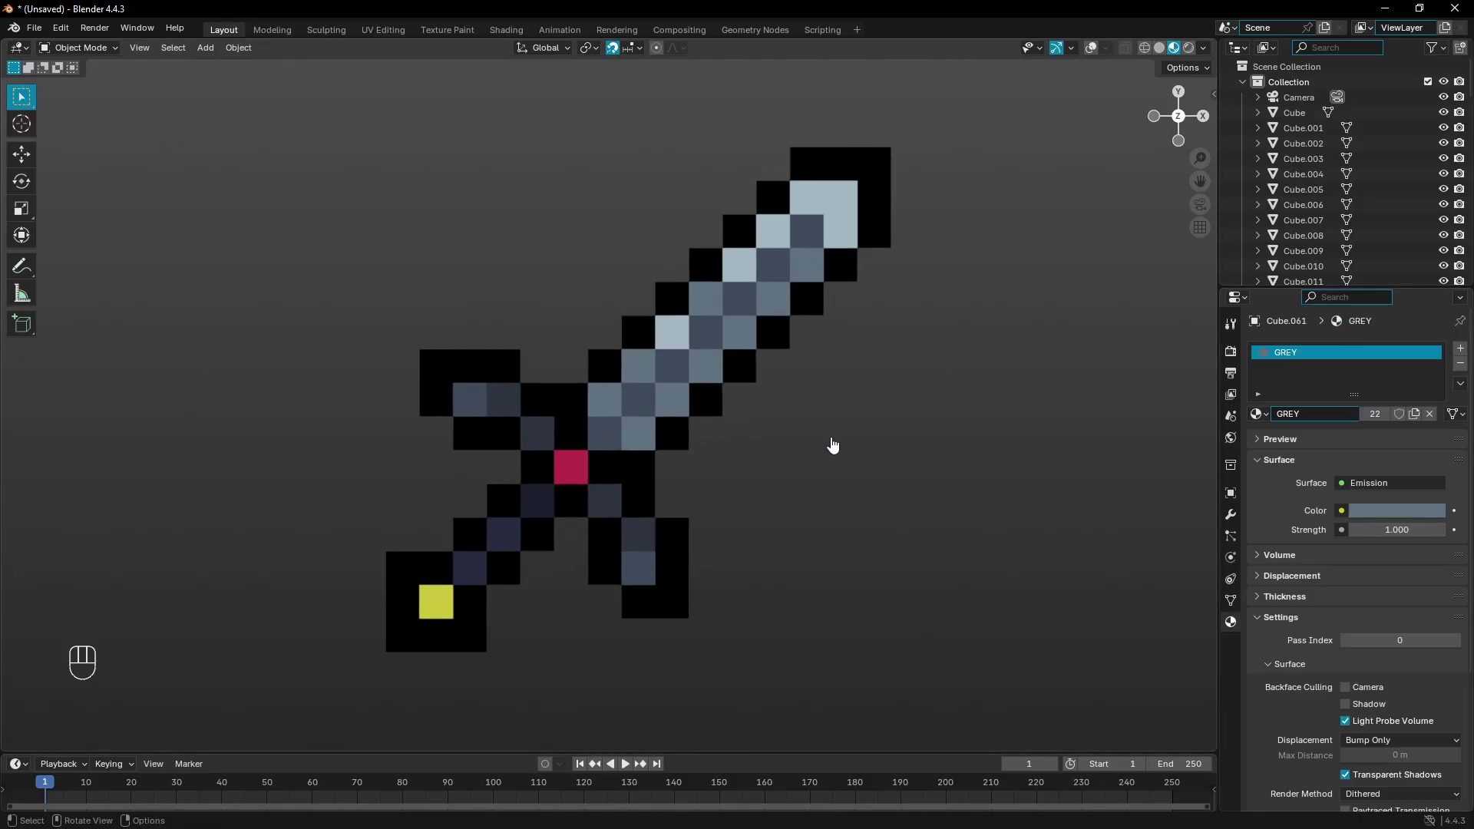
Give the light grey cube midway along the blade's upper-left edge its own material copy, GREY.002, and darken its color slightly.
left_click(1389, 513)
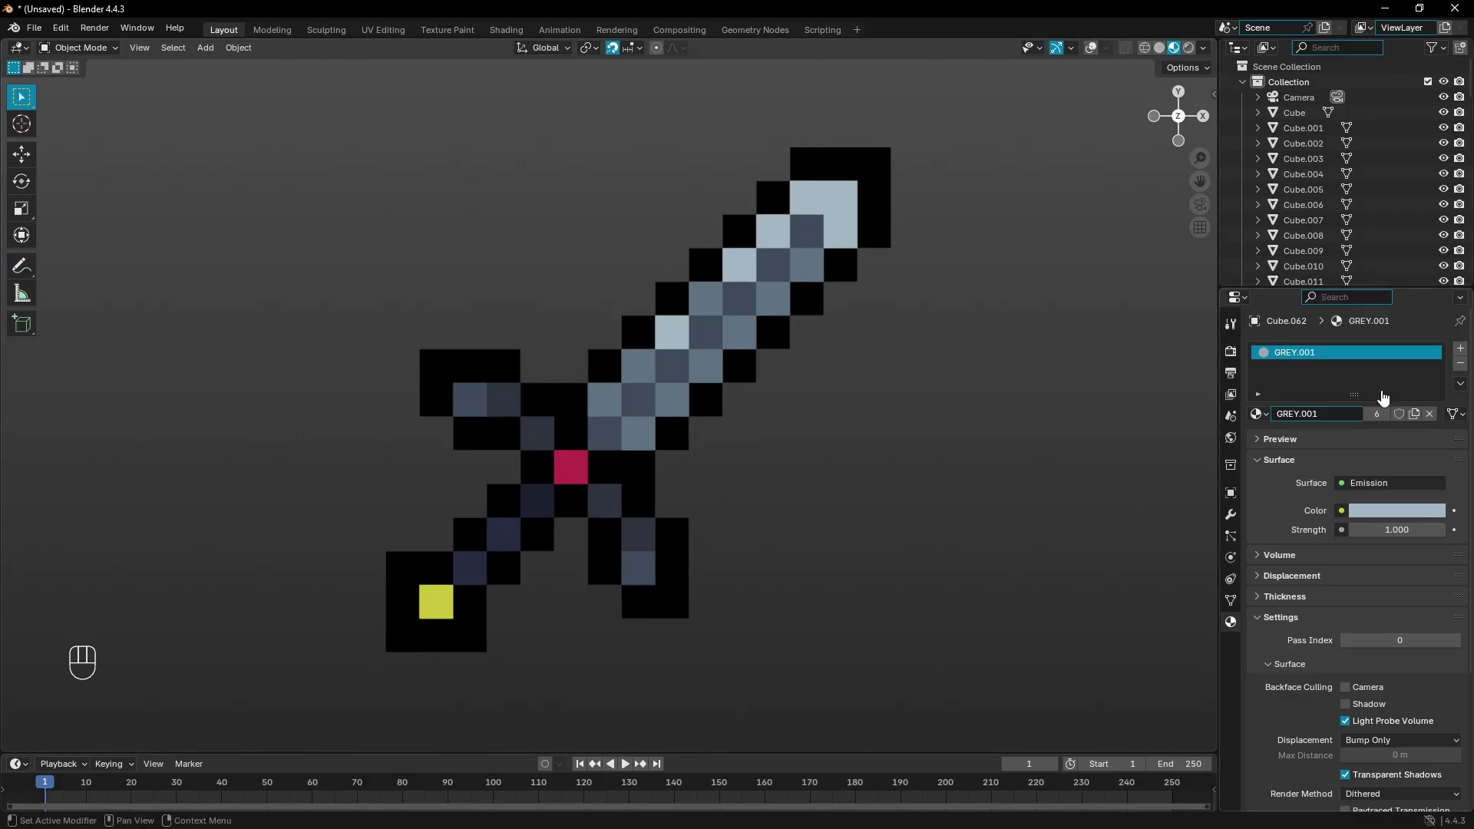
left_click(1409, 511)
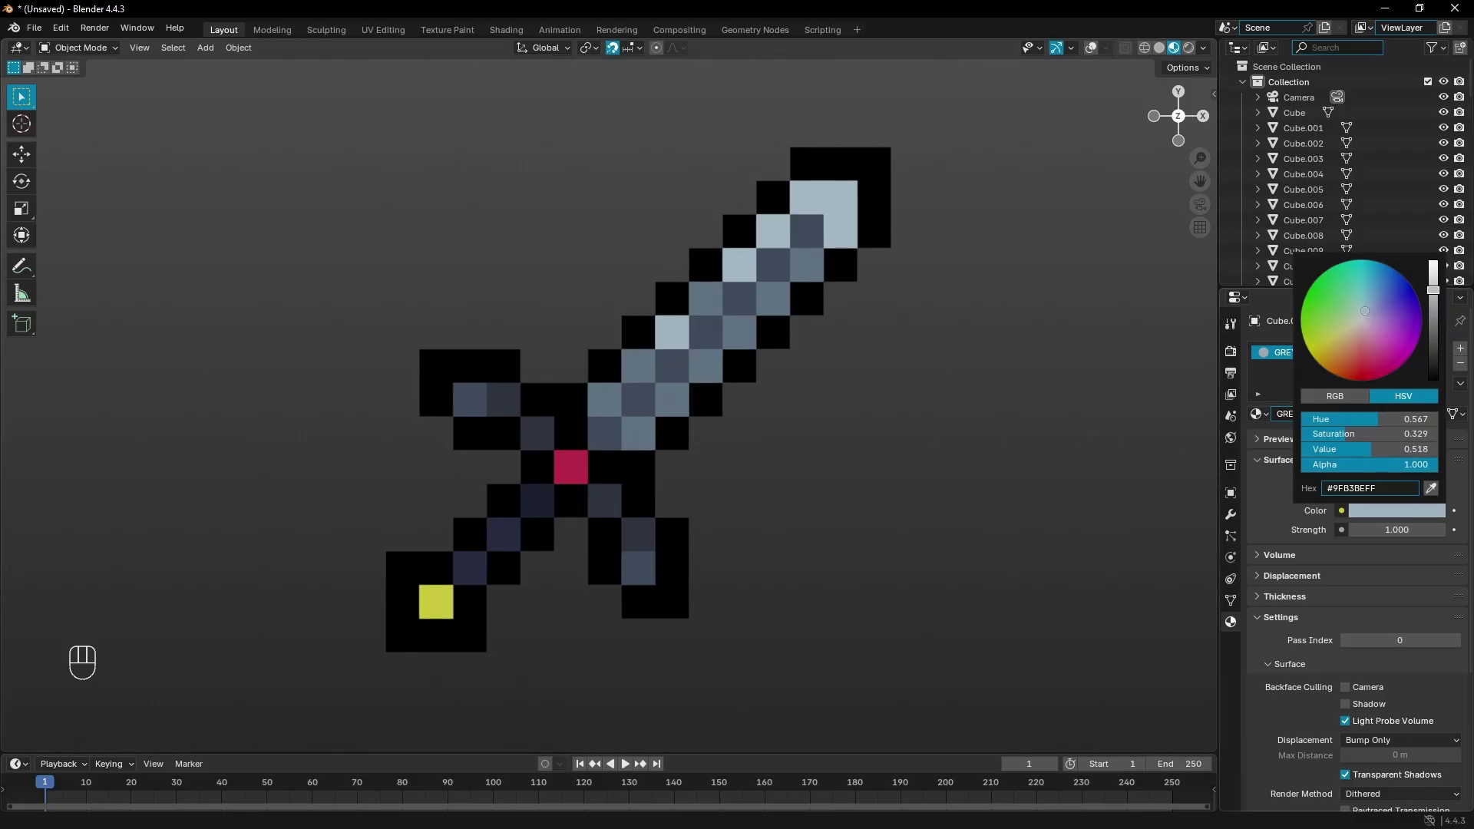
left_click_drag(1433, 290, 1433, 298)
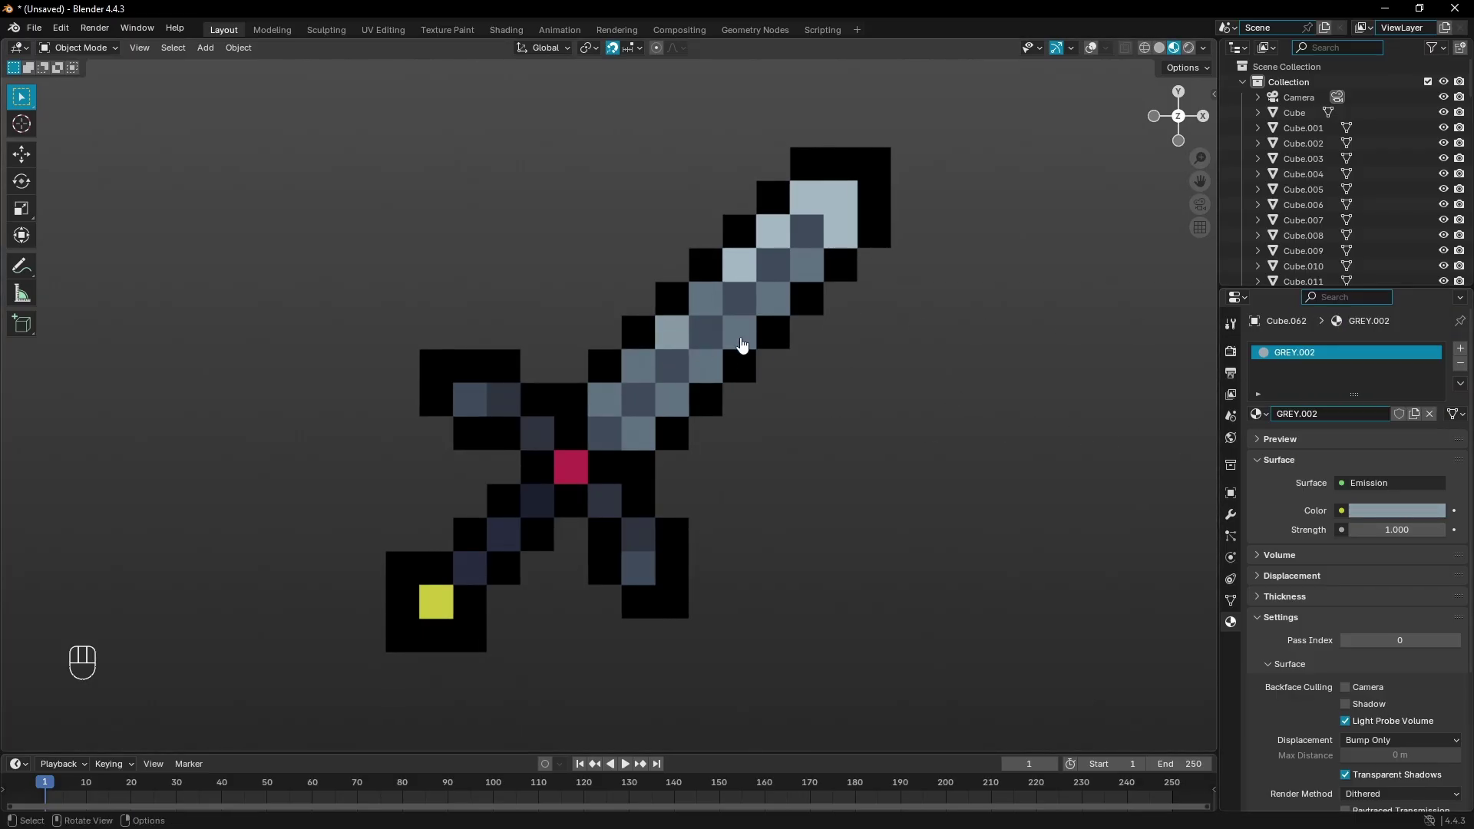
scroll(701, 335, "down", 7)
scroll(704, 304, "up", 6)
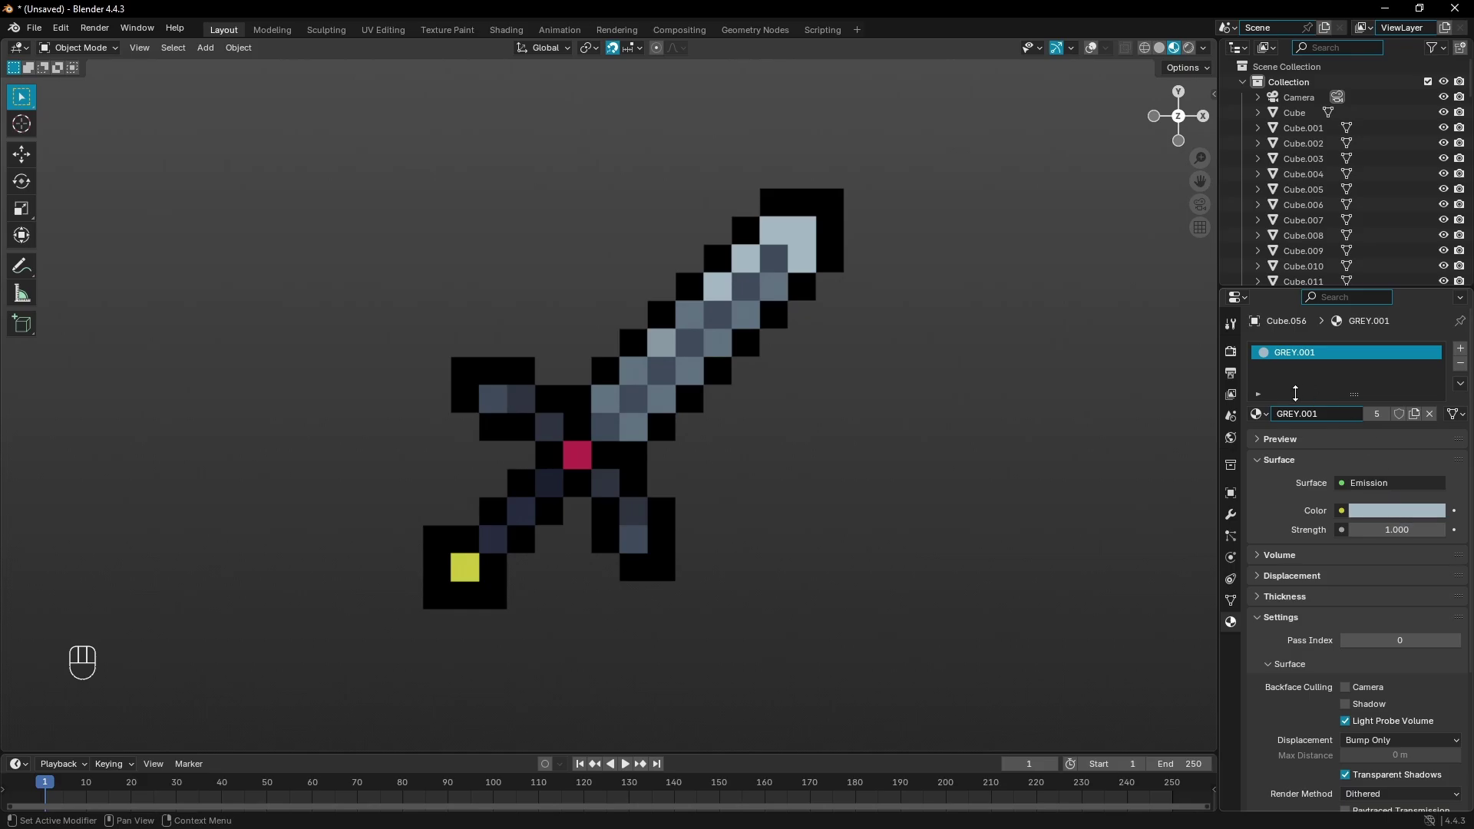
Assign the GREY.002 material to the lower of the two light grey edge cubes just below the blade's tip.
left_click(1257, 414)
left_click(1147, 535)
scroll(749, 361, "down", 4)
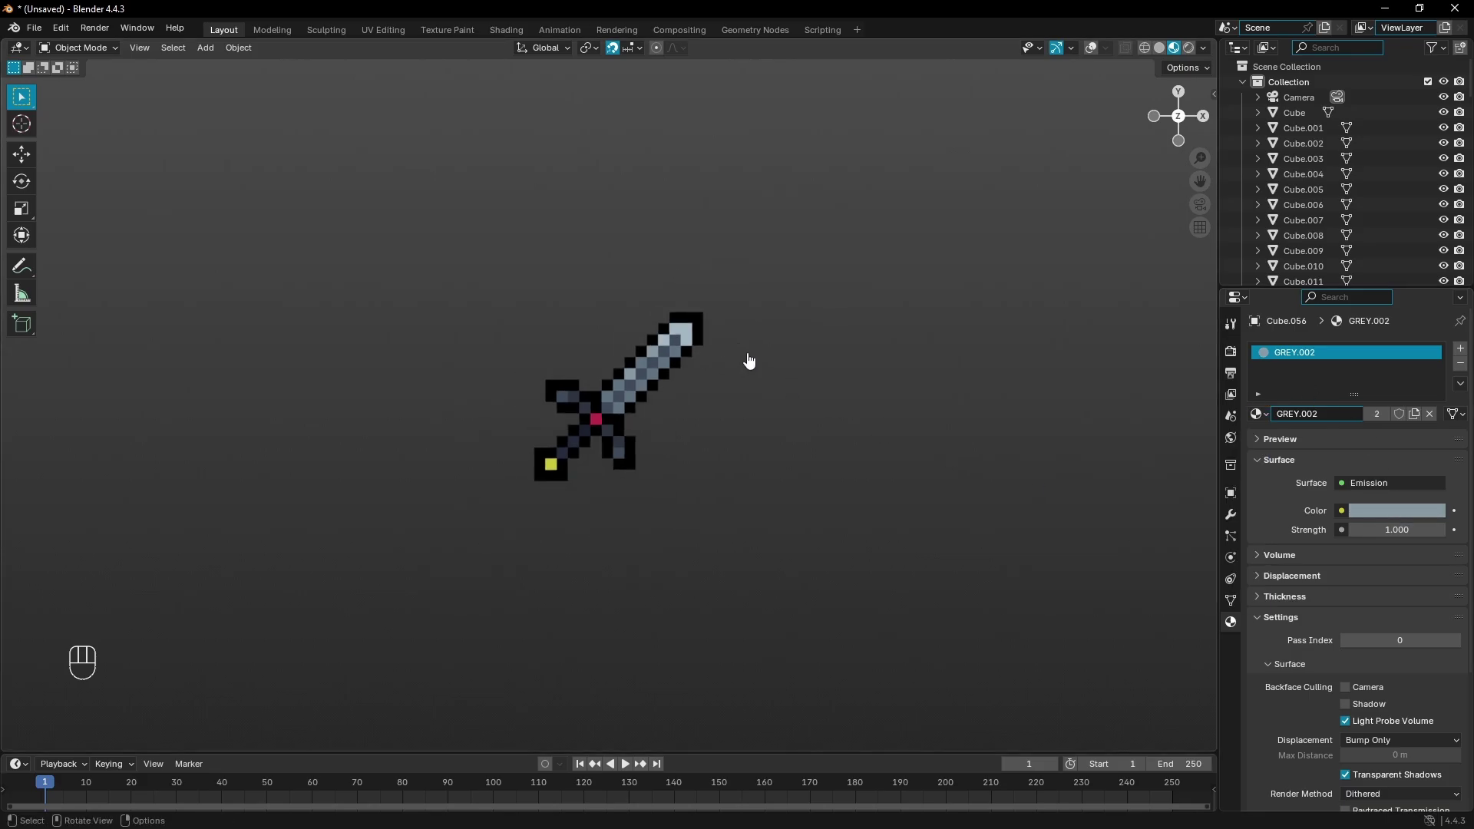
scroll(749, 360, "up", 6)
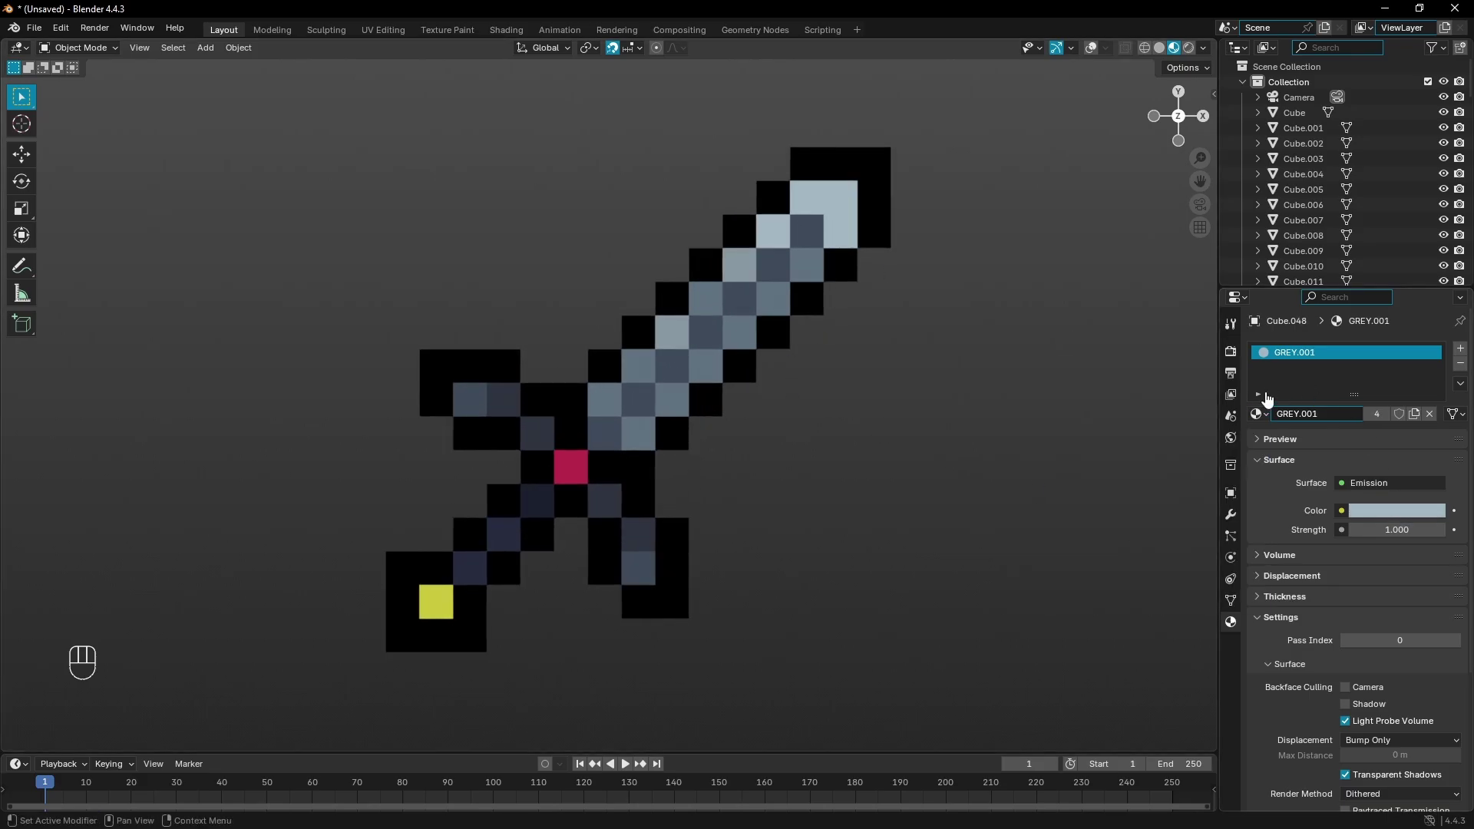
Assign the GREY.002 material to the light grey cube directly below the tip's top-right fill cell.
left_click(1257, 414)
left_click(1105, 522)
scroll(888, 477, "down", 6)
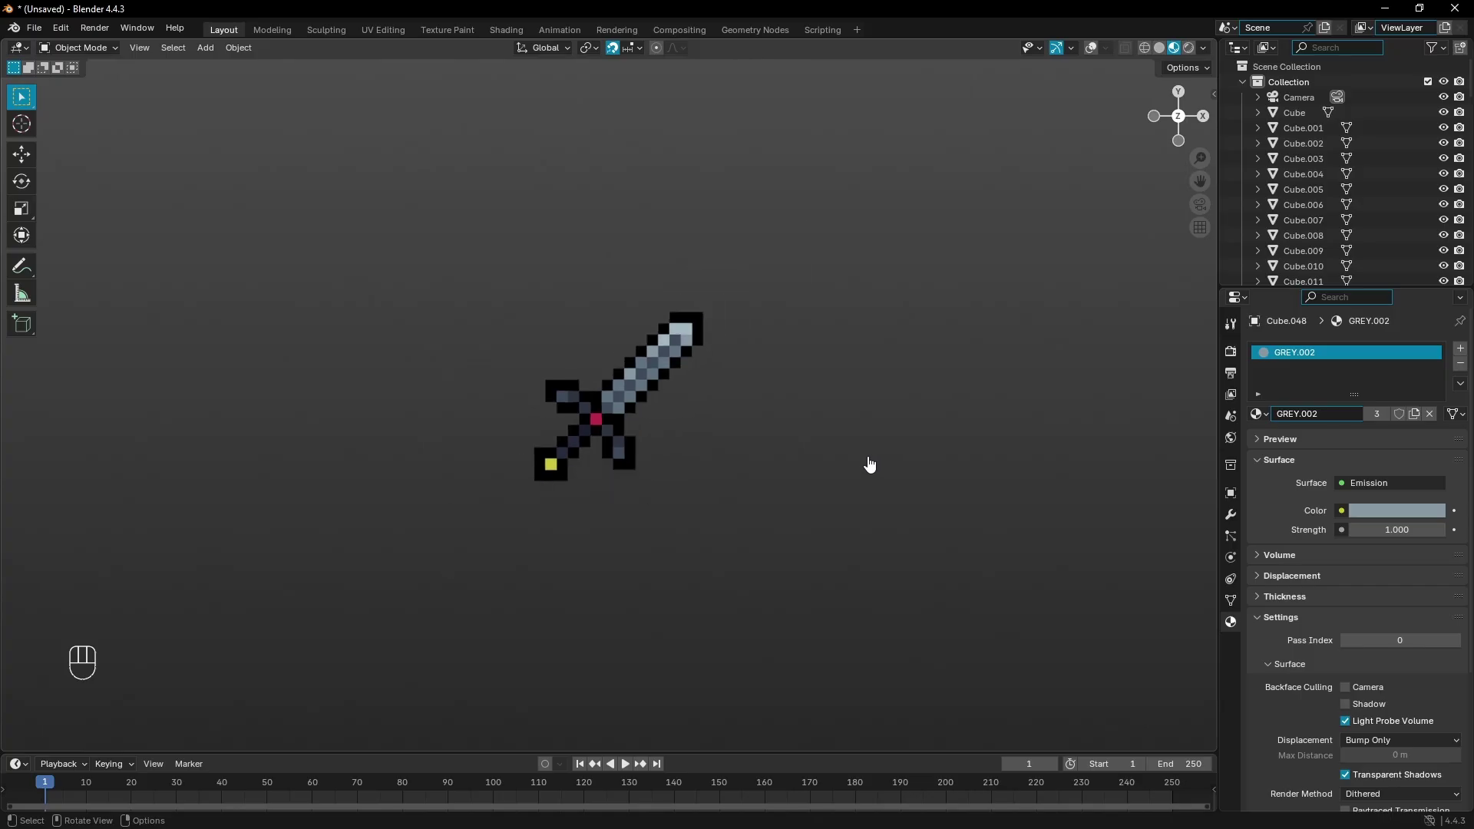
scroll(870, 465, "up", 5)
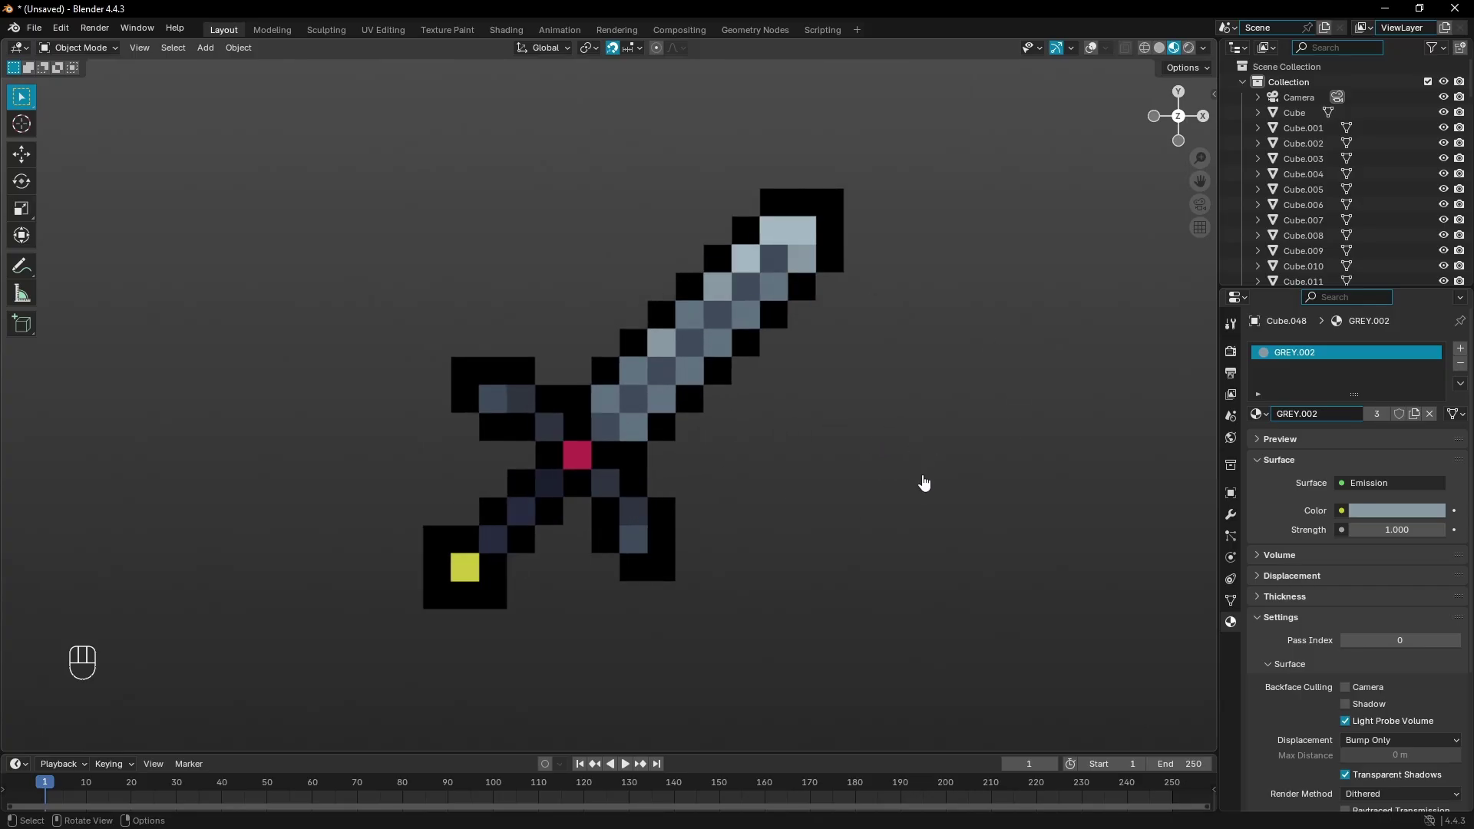
scroll(925, 482, "down", 6)
scroll(865, 520, "up", 5)
Turn the viewport overlays back on and view the sword at an angle.
middle_click_drag(866, 323, 954, 214)
left_click(1093, 49)
middle_click_drag(757, 417, 815, 427)
left_click(714, 453)
middle_click_drag(719, 456, 658, 464)
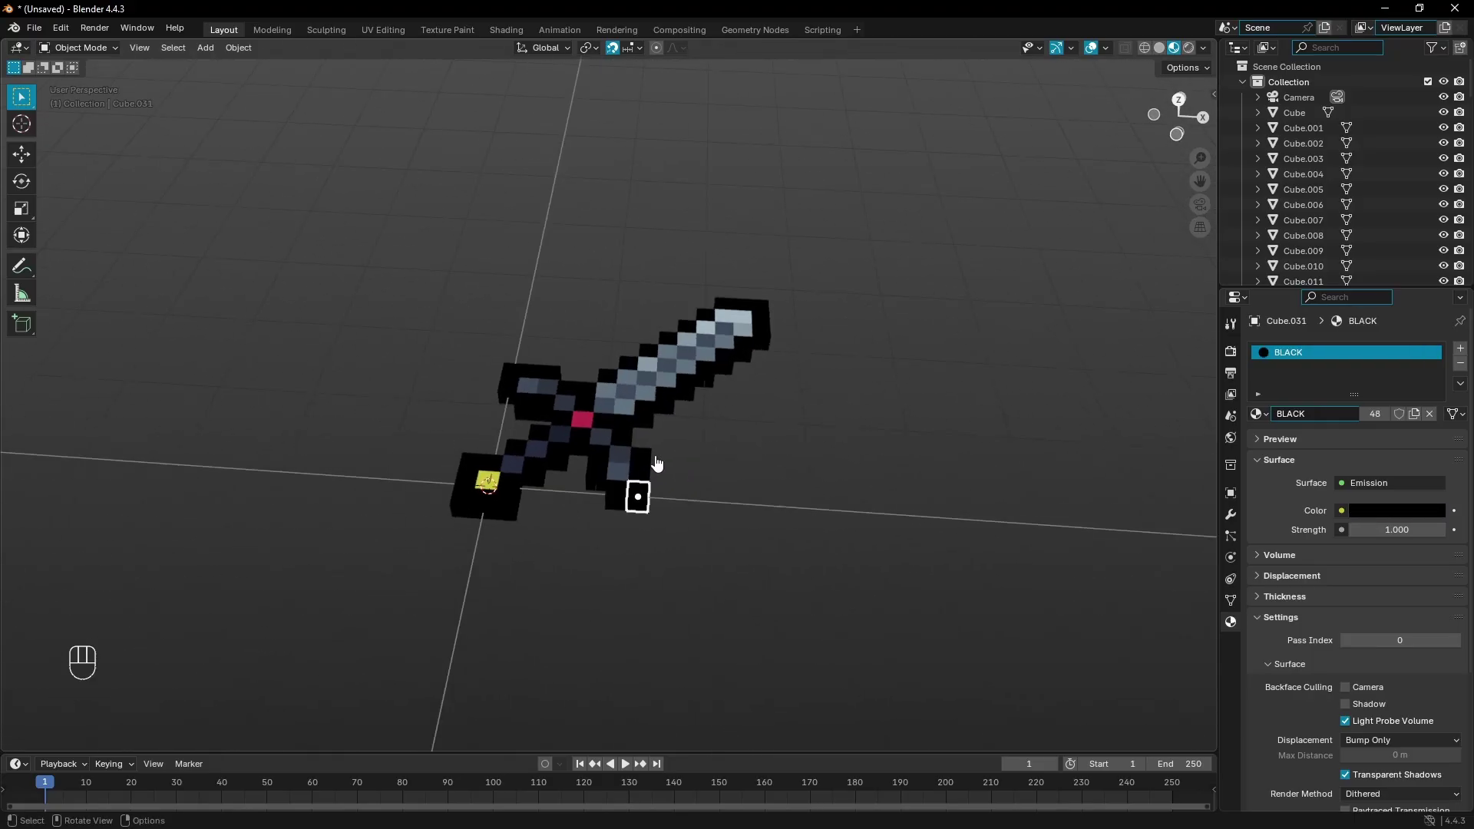
key("g")
right_click(693, 242)
left_click(566, 405)
key("g")
right_click(760, 238)
scroll(695, 426, "down", 1)
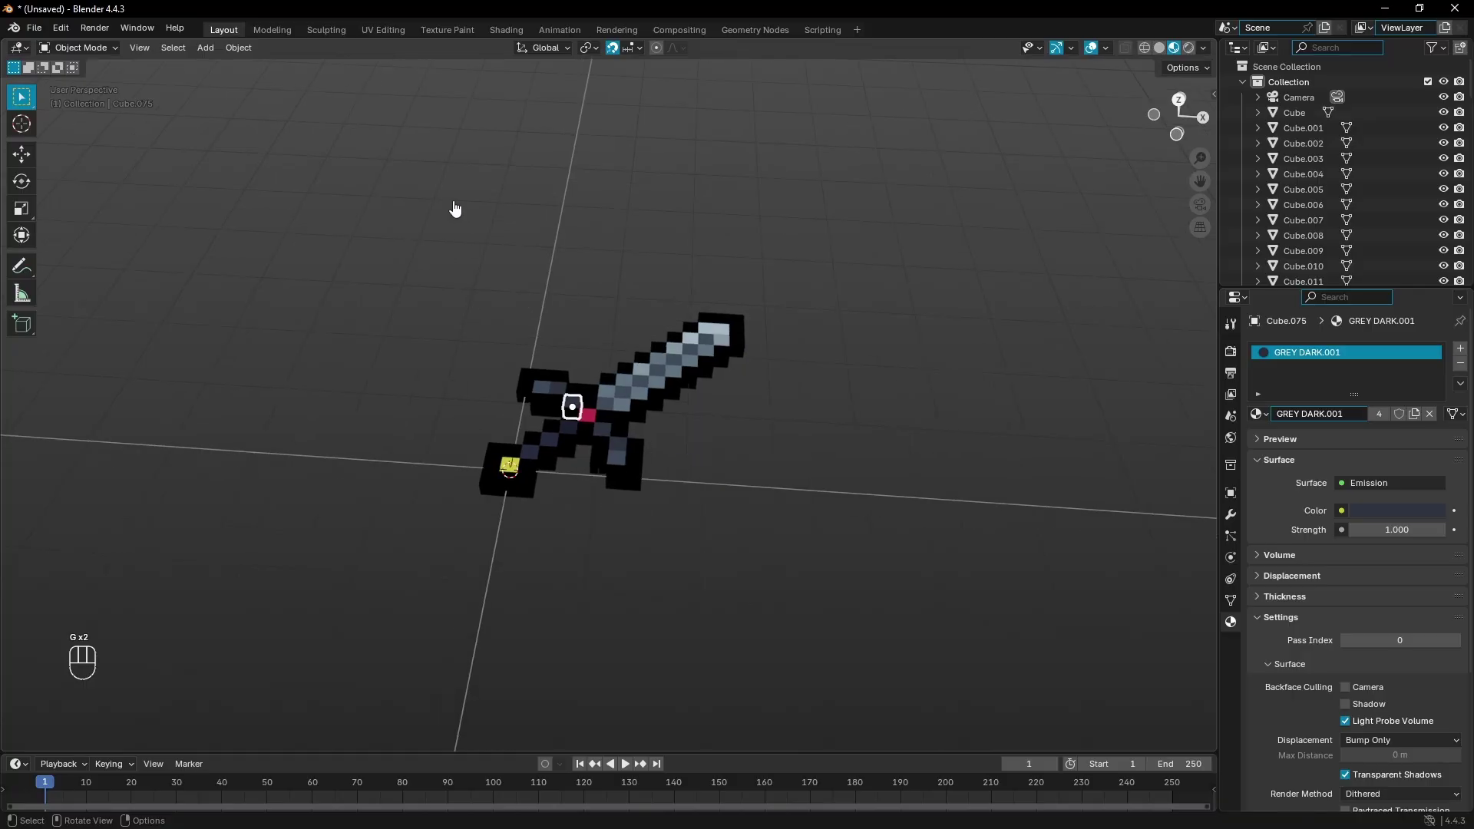
Select all the cubes that make up the sword.
left_click_drag(451, 200, 861, 577)
left_click(381, 168)
left_click_drag(380, 166, 890, 601)
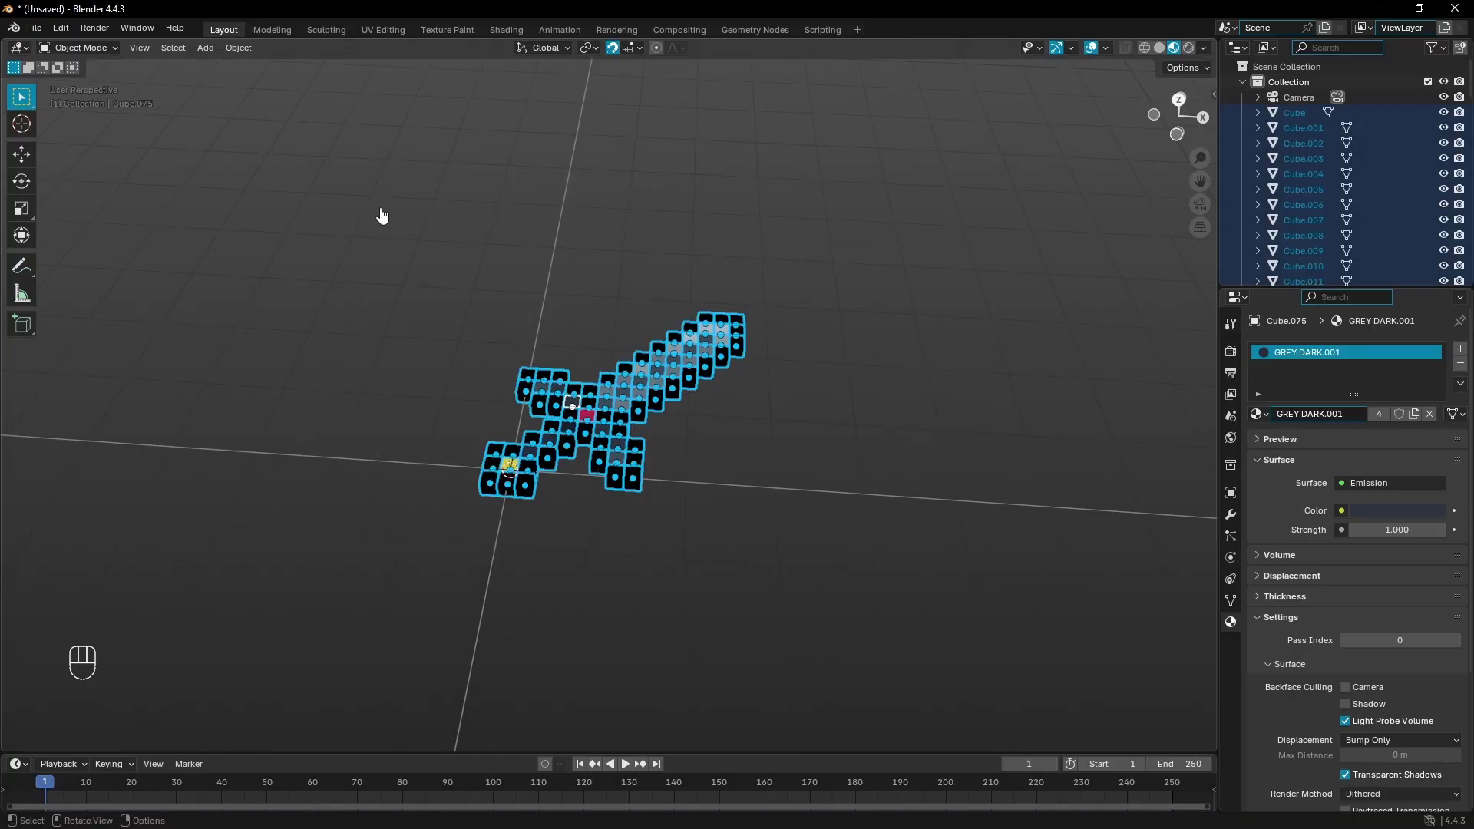
left_click(382, 215)
left_click_drag(389, 217, 829, 574)
left_click(411, 211)
left_click_drag(449, 227, 912, 550)
left_click(422, 215)
left_click_drag(401, 177, 861, 577)
scroll(635, 458, "up", 4)
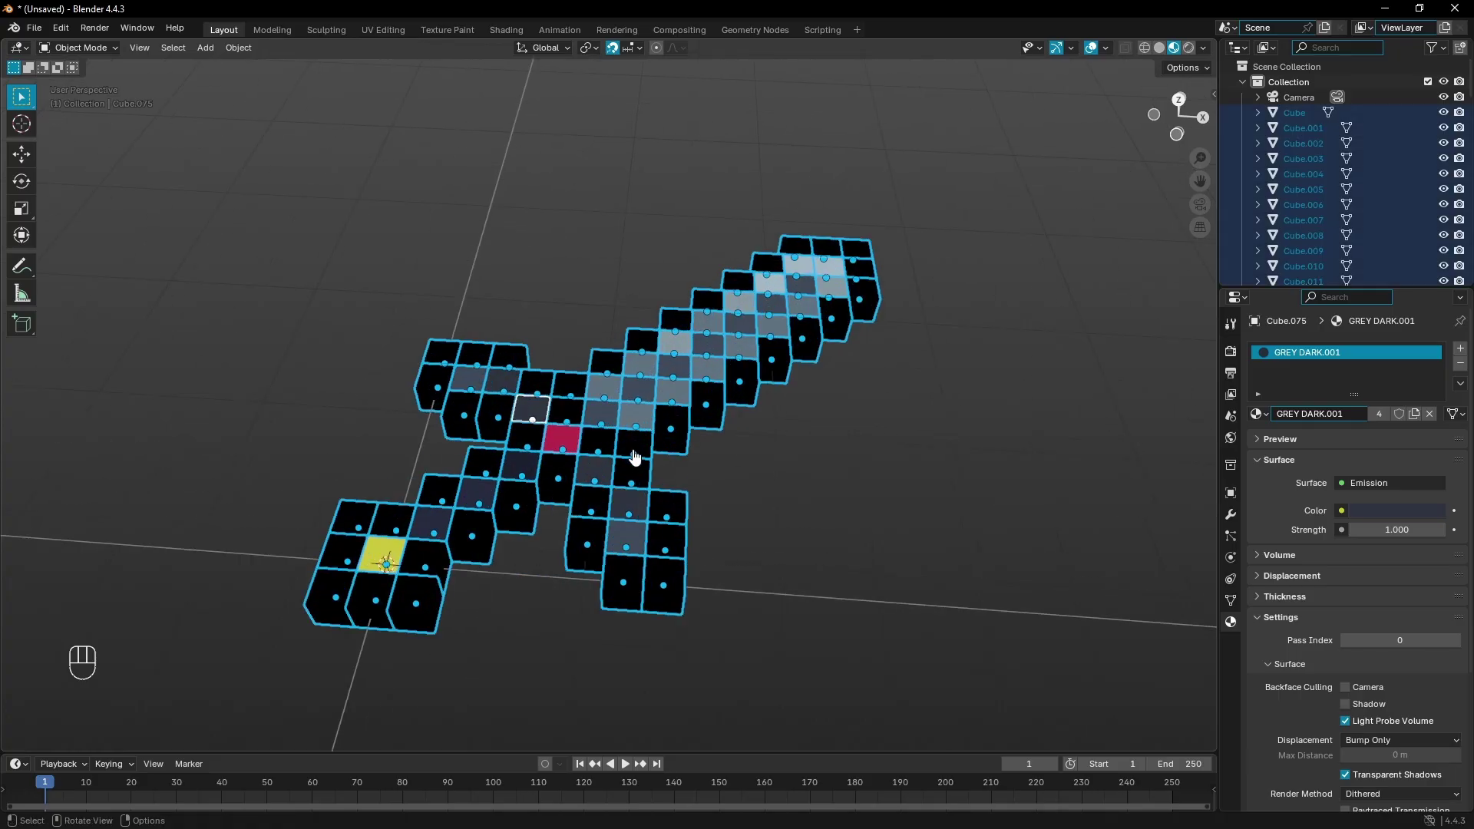
middle_click_drag(634, 457, 640, 425)
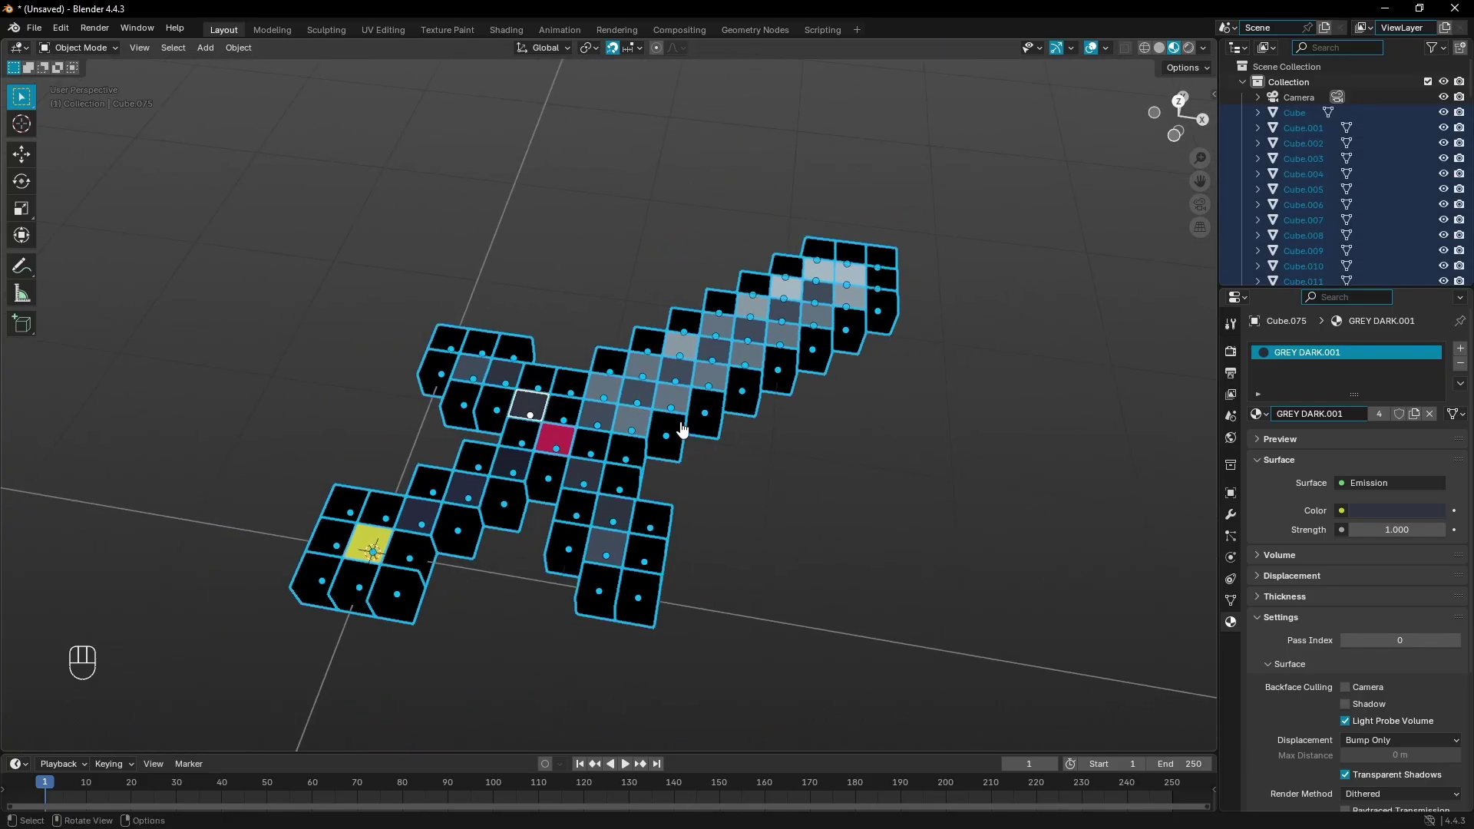
key("Tab")
middle_click_drag(682, 430, 803, 449)
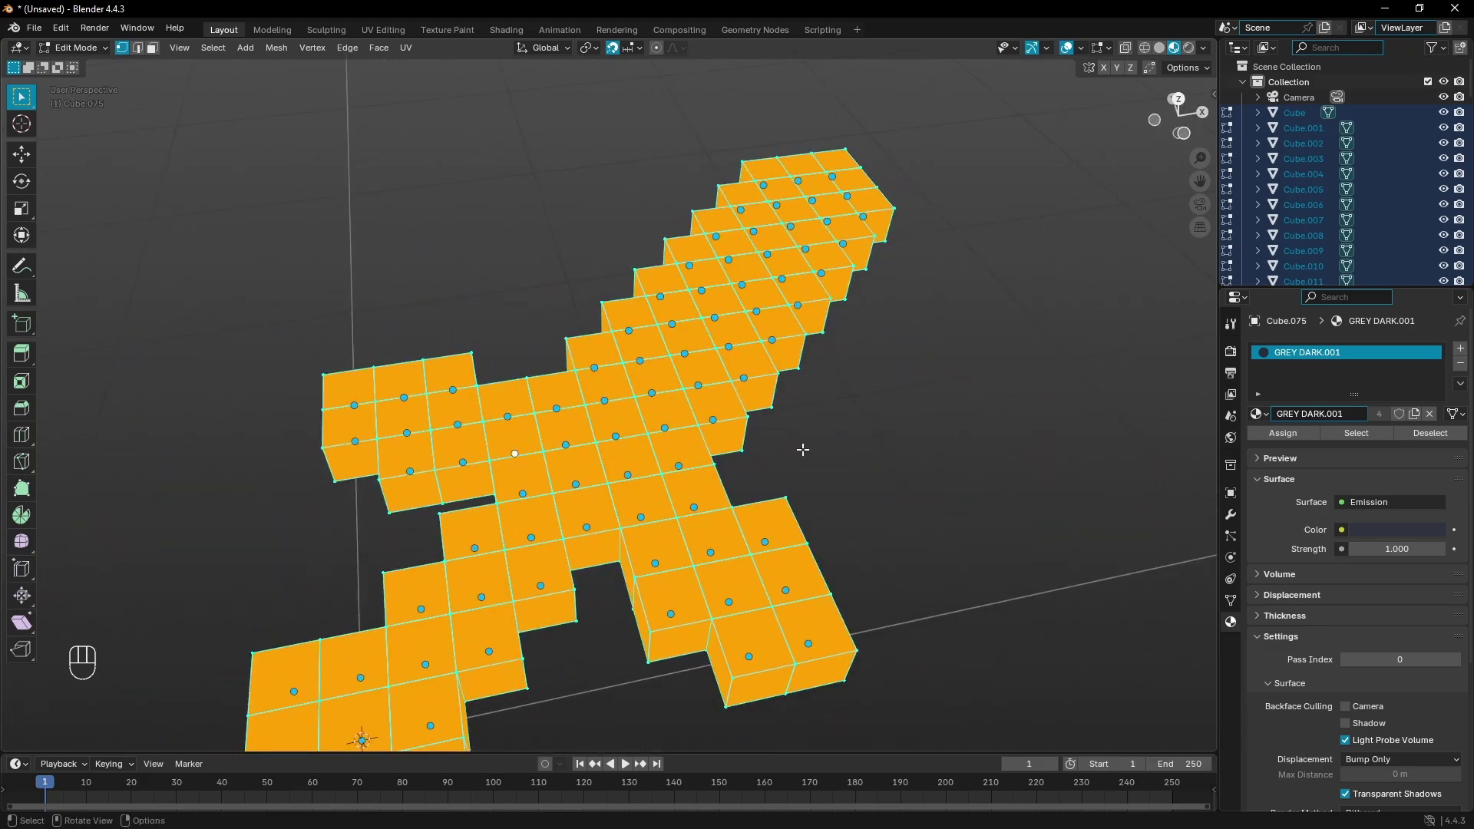
right_click(692, 374)
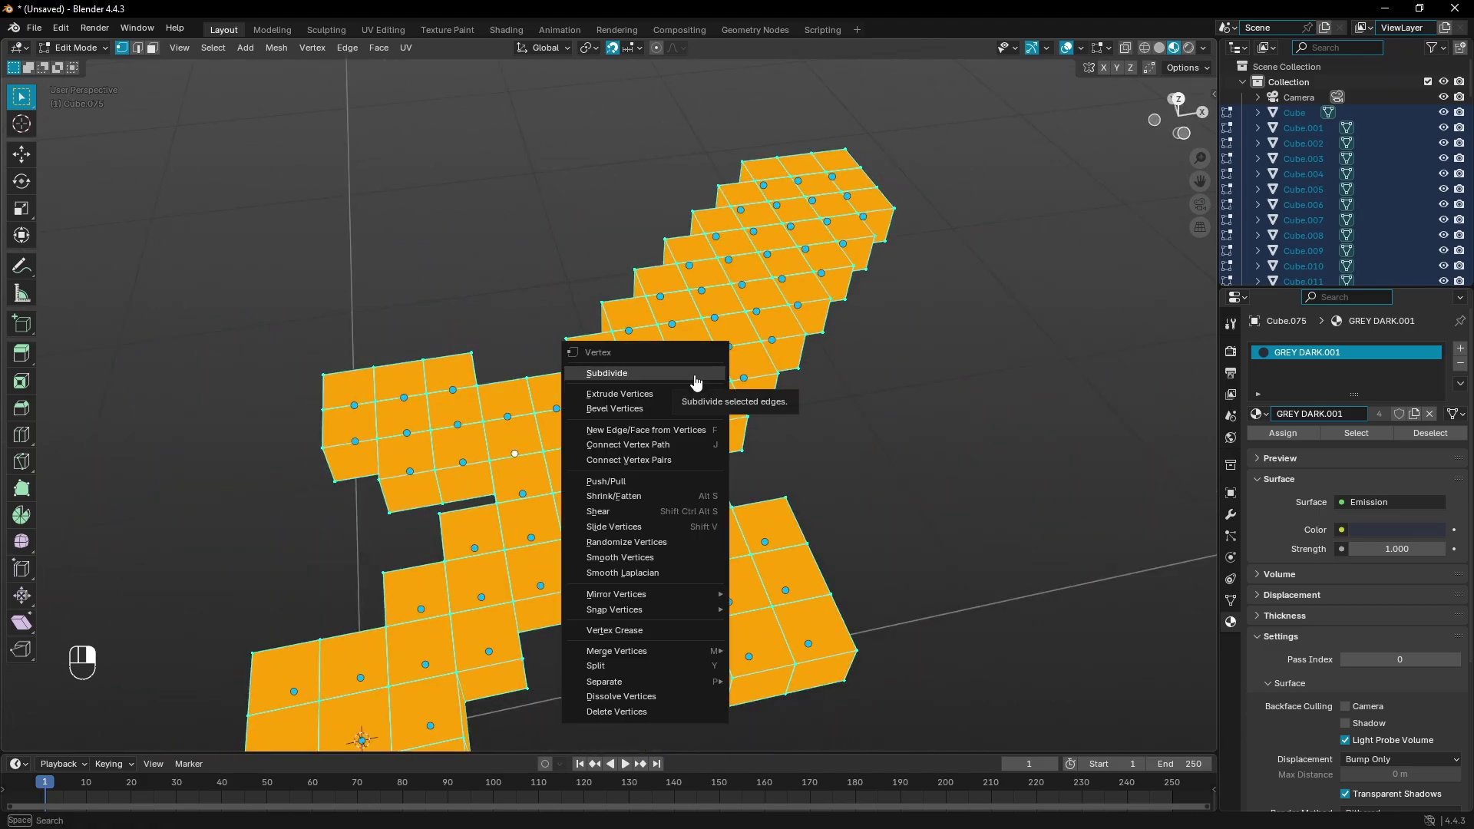
key("Escape")
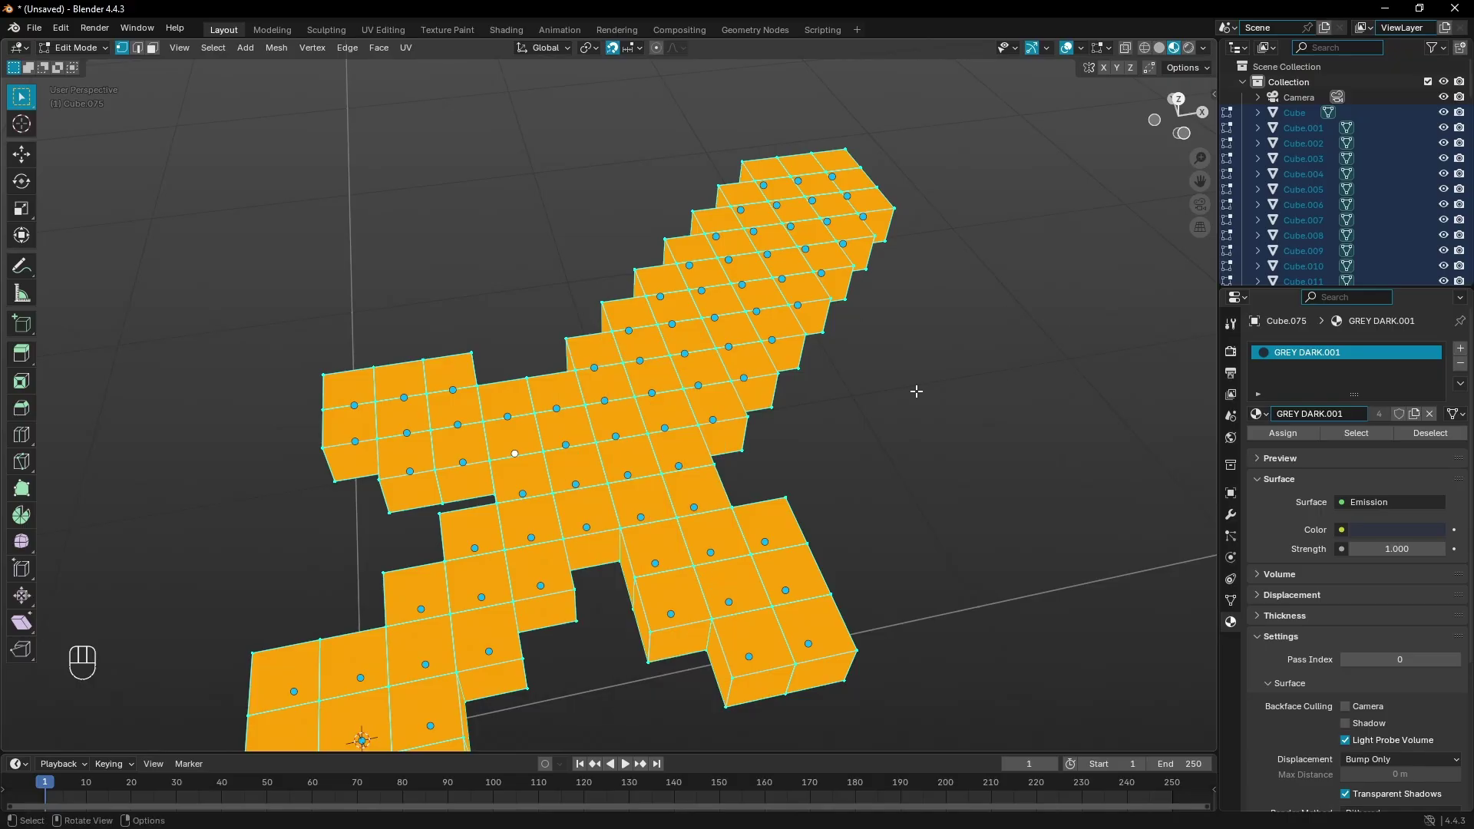
key("Tab")
Join all the selected sword cubes into a single object.
scroll(756, 385, "down", 3)
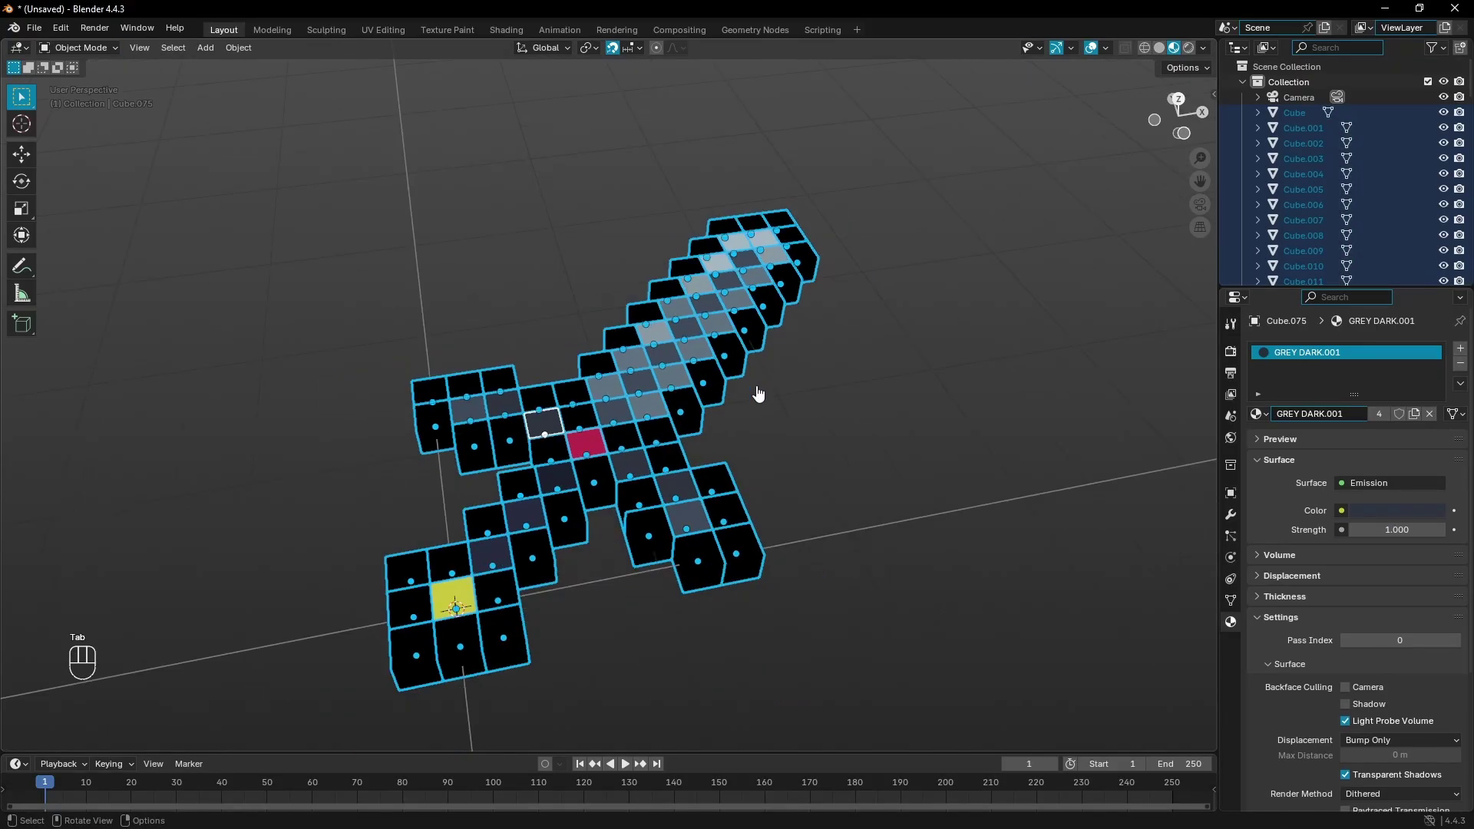
right_click(691, 371)
left_click(656, 369)
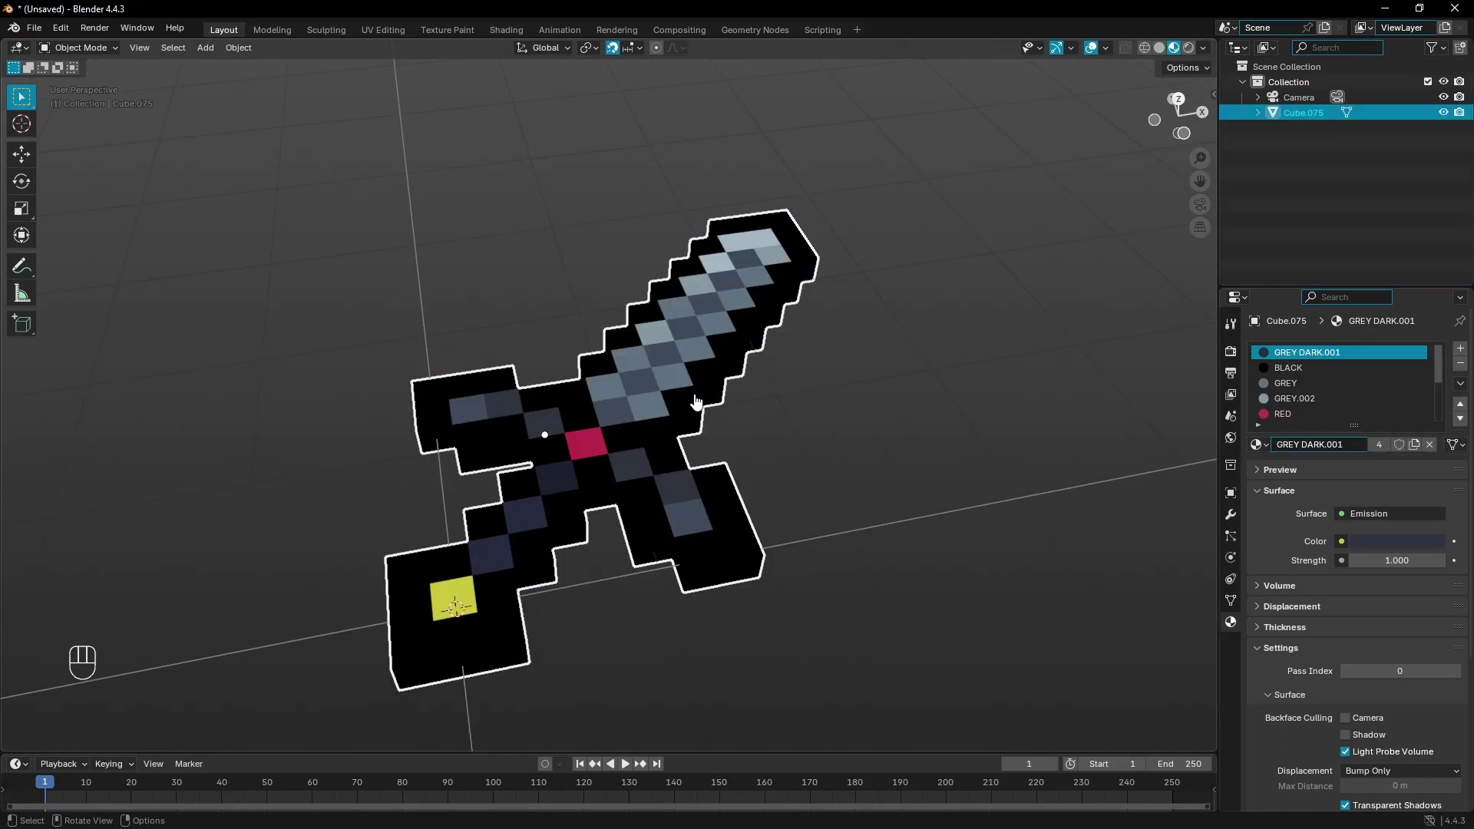
key("Tab")
key("Tab")
mouse_move(656, 369)
middle_mouse_down()
mouse_move(717, 407)
mouse_move(654, 362)
middle_mouse_up()
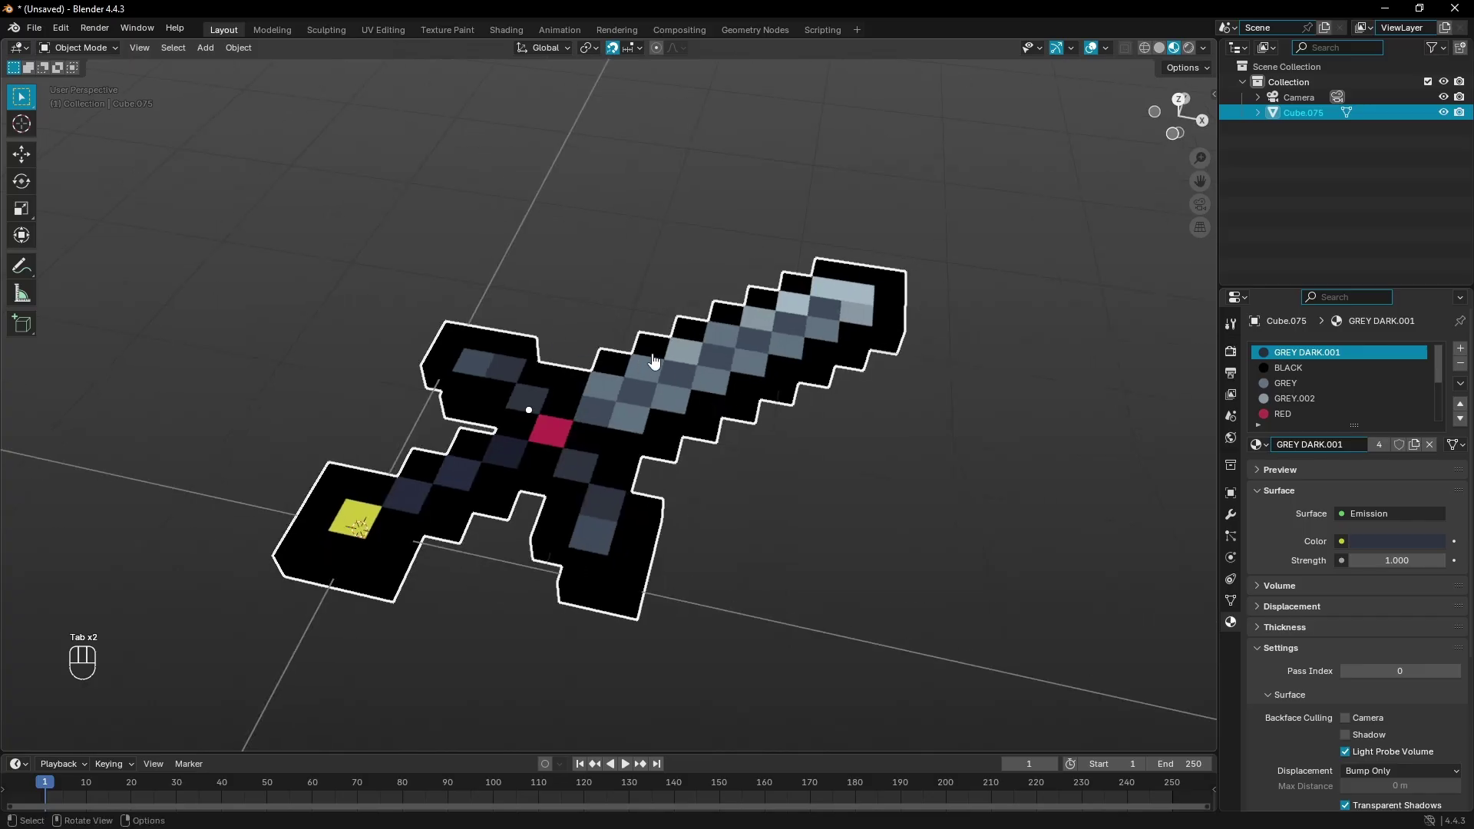
Enter Edit Mode on the joined sword mesh.
right_click(644, 366)
key("Tab")
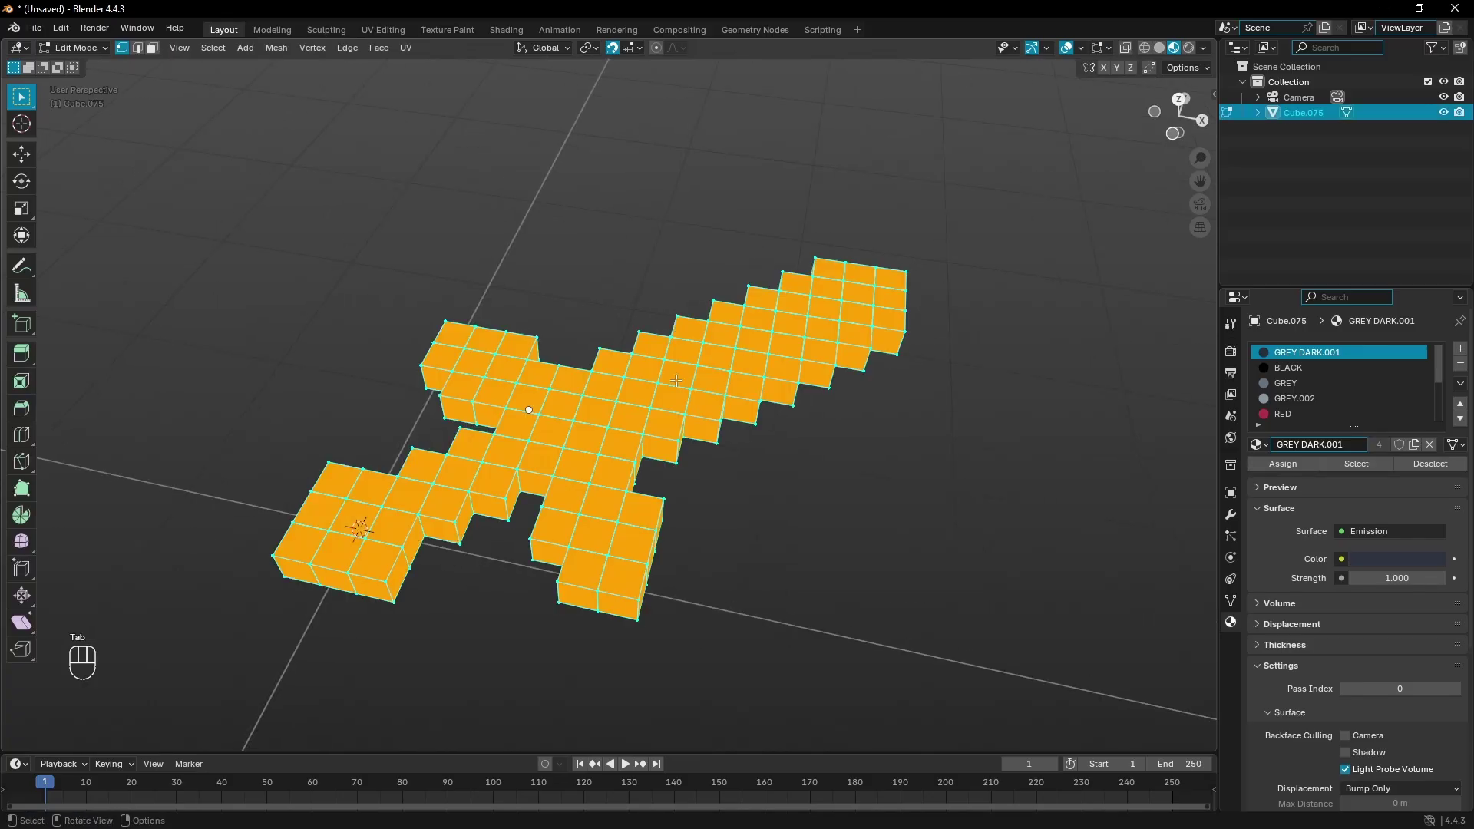
key("x")
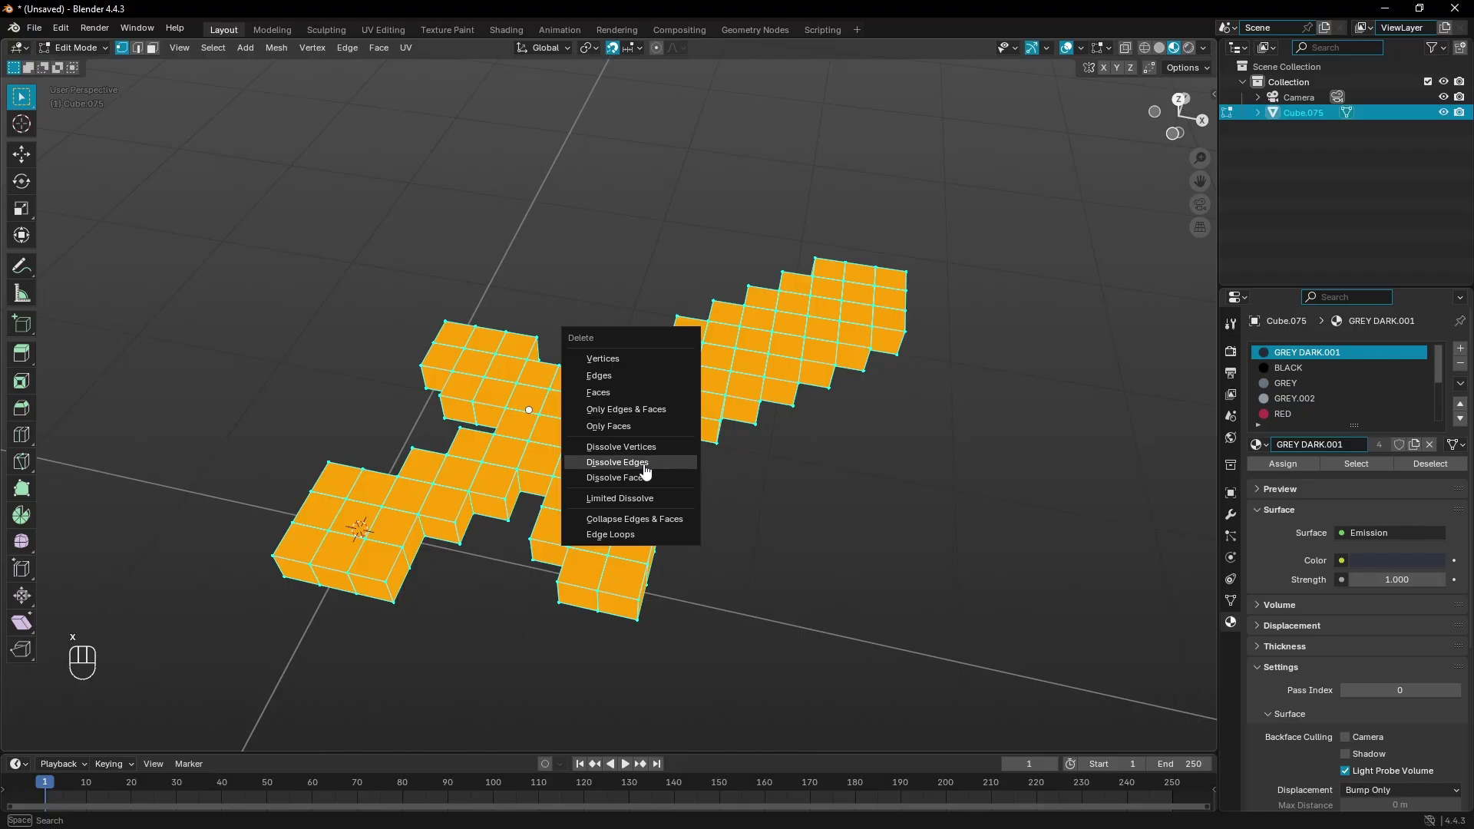
key("Escape")
right_click(642, 341)
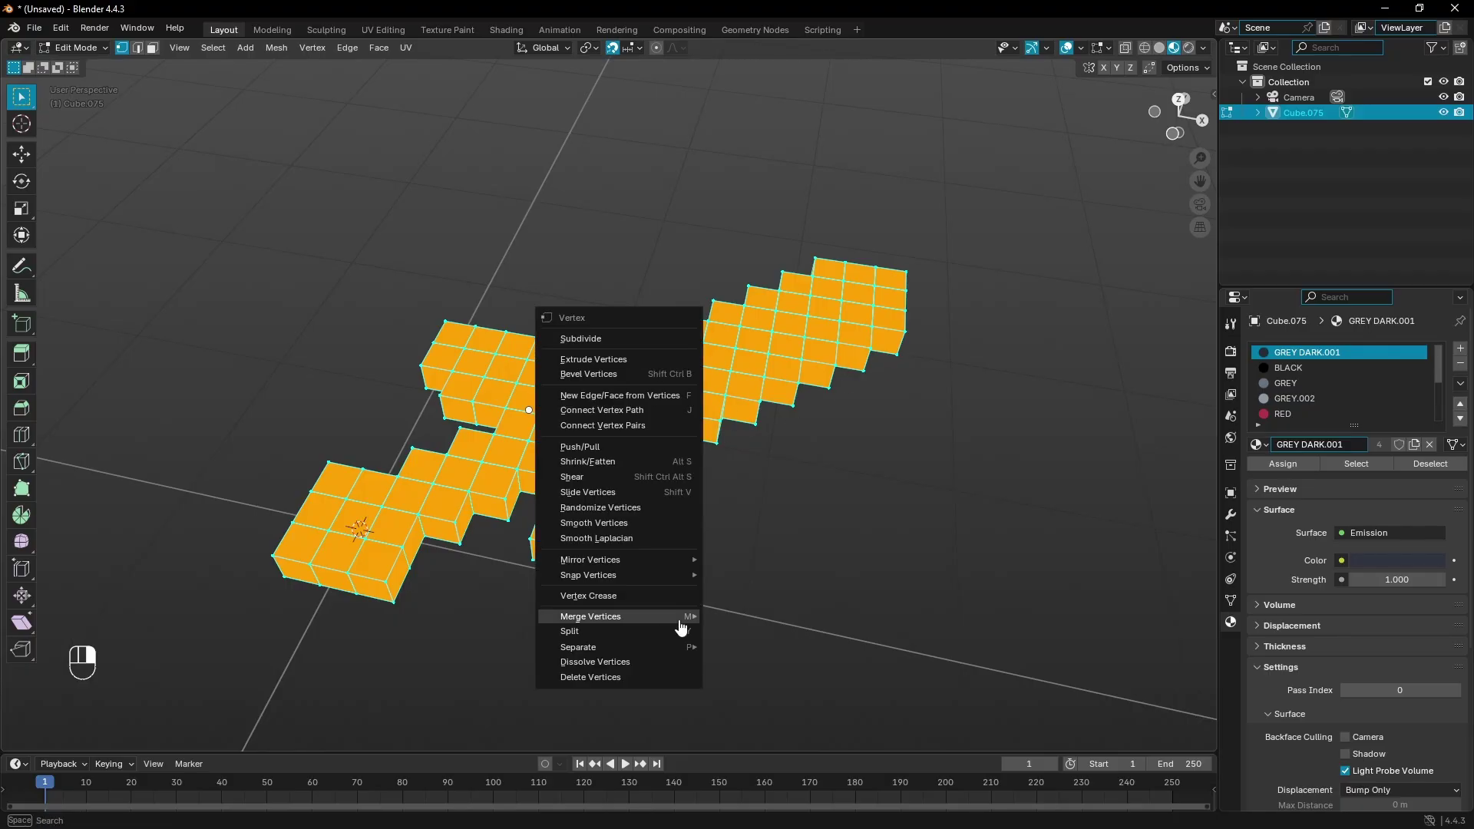
key("Escape")
right_click(644, 368)
key("Escape")
right_click(634, 361)
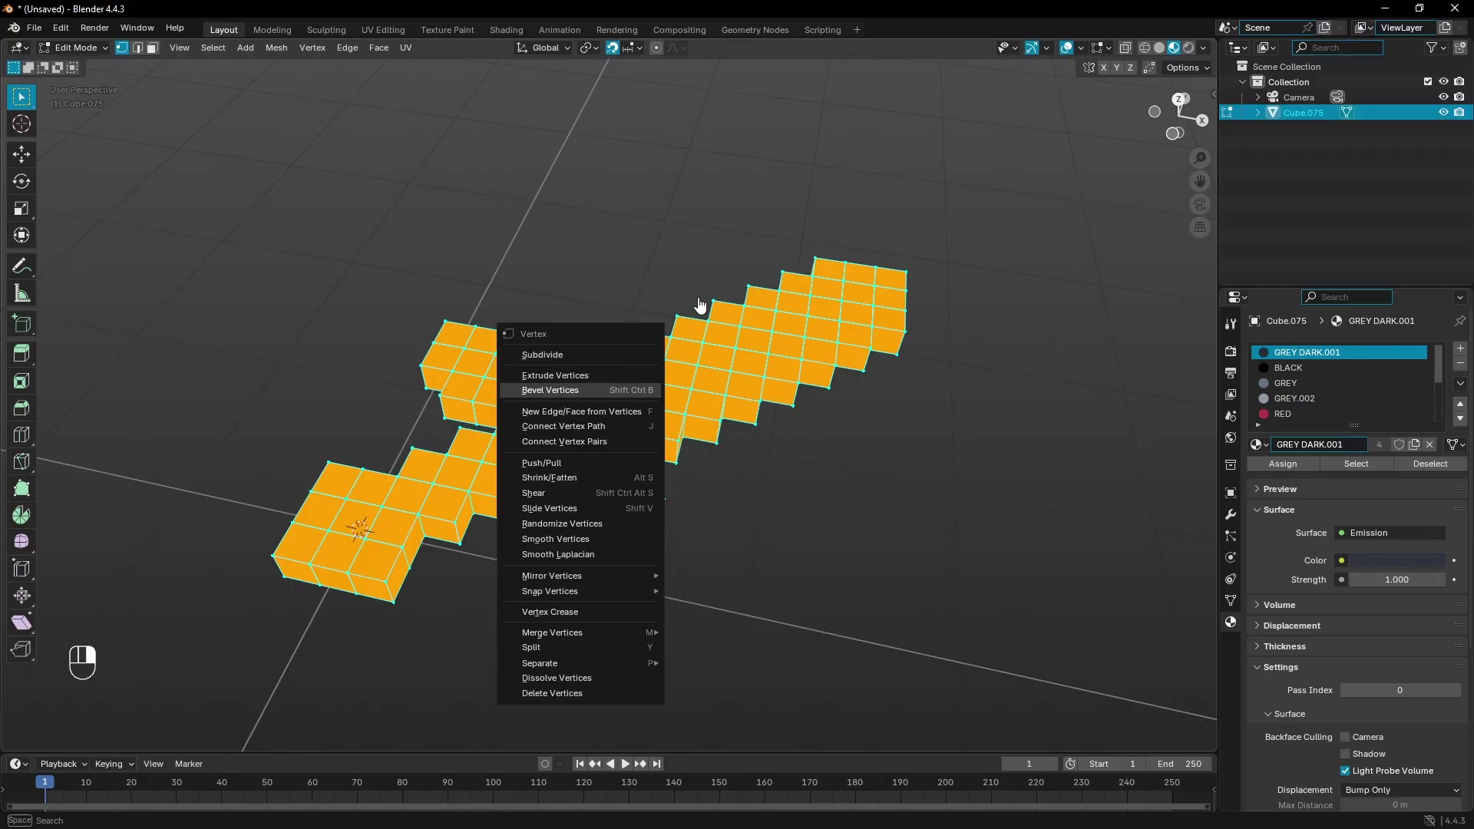
Merge all of the sword's overlapping vertices by distance.
right_click(724, 297)
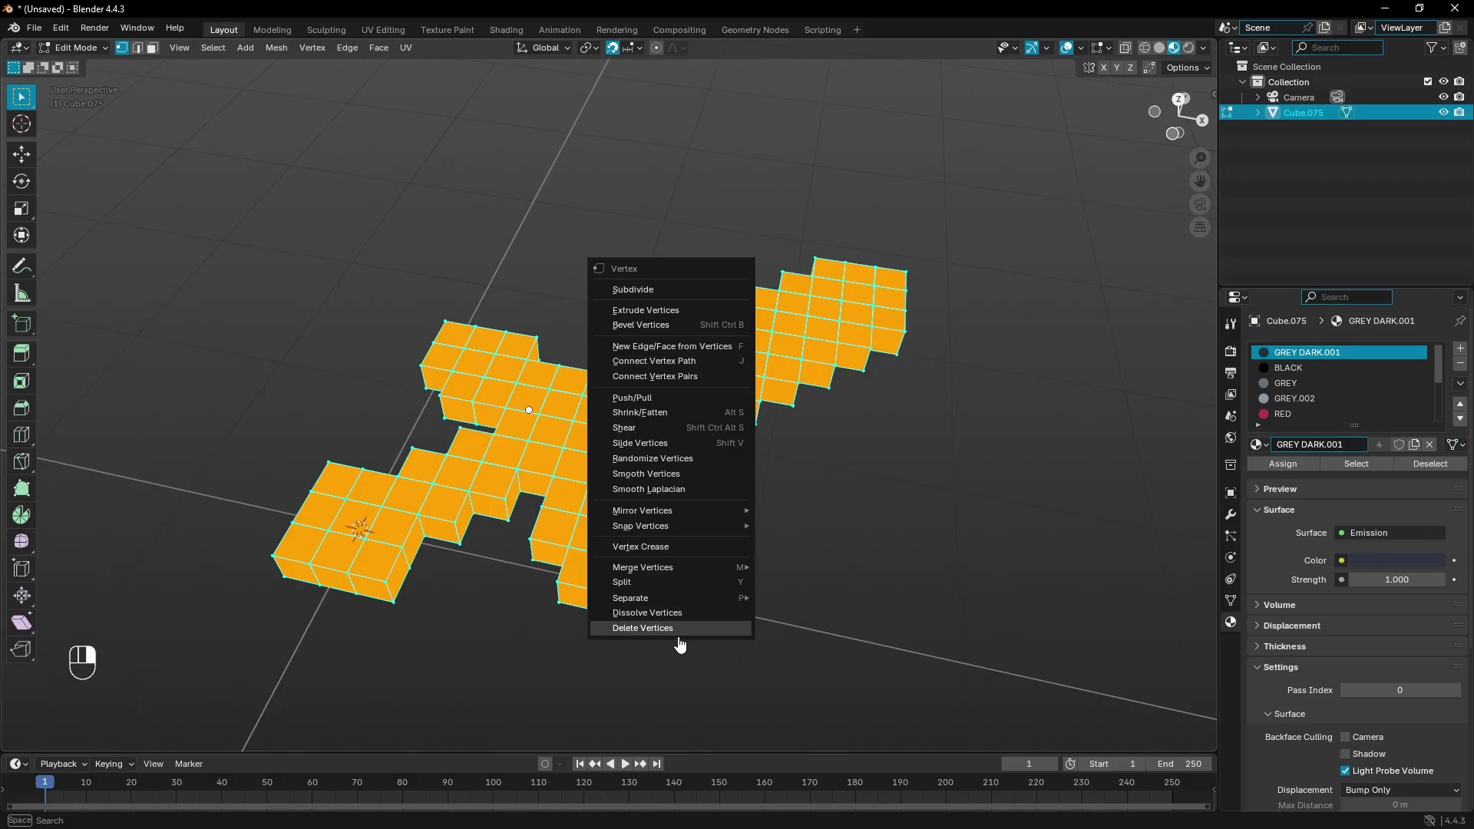
mouse_move(680, 576)
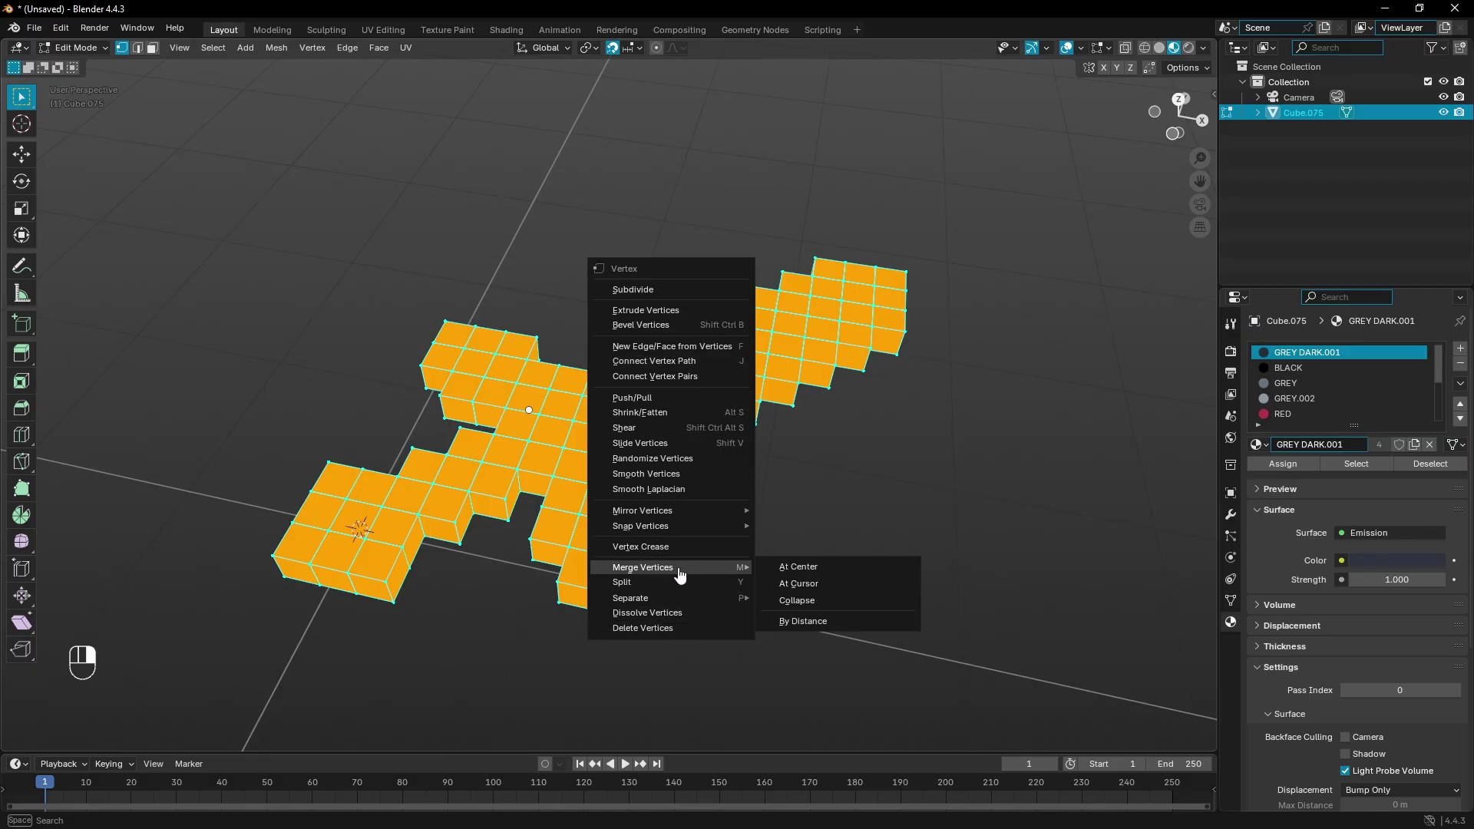
left_click(832, 619)
middle_click_drag(707, 520, 684, 472)
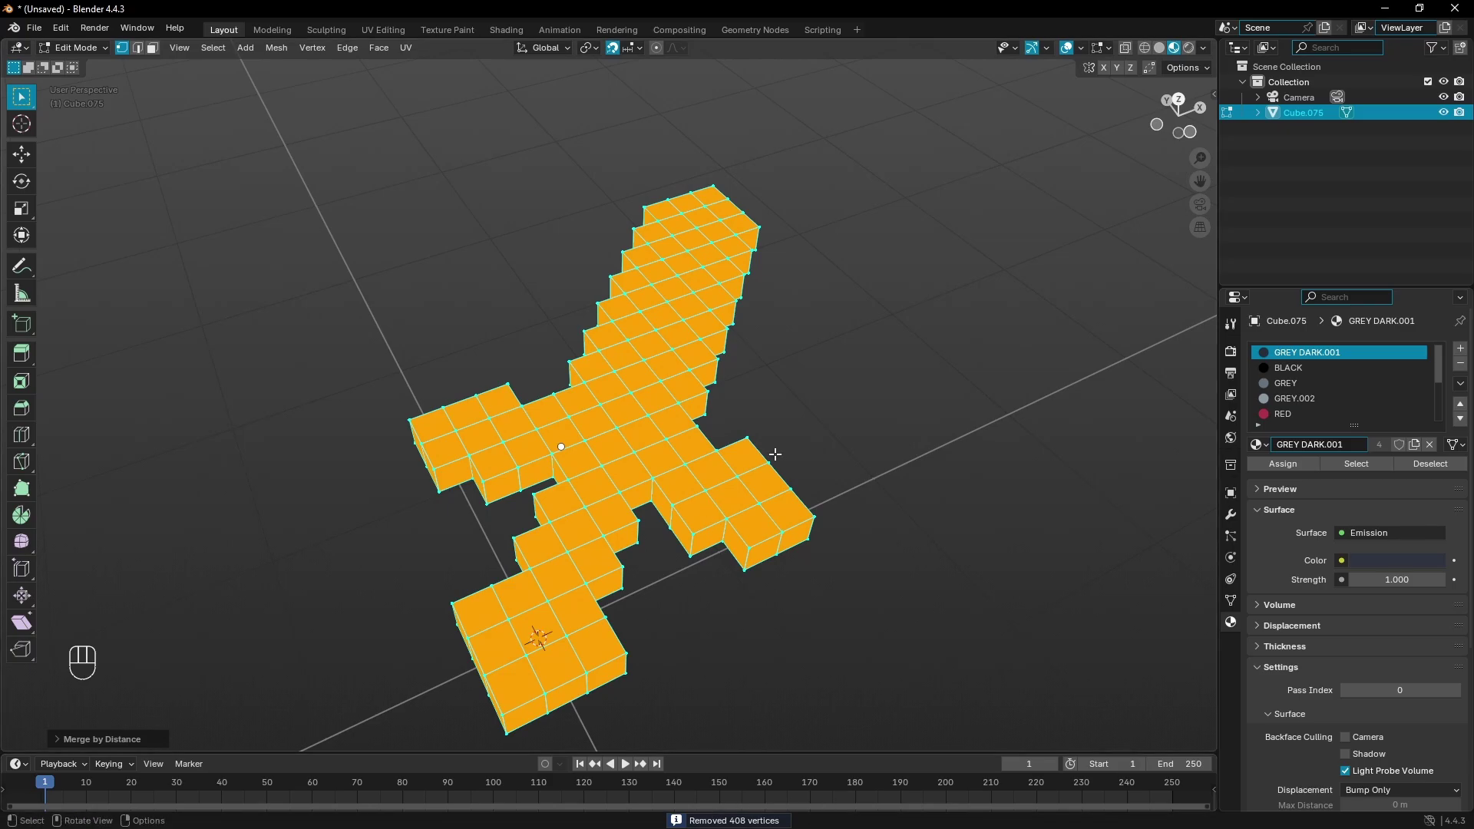
middle_click_drag(775, 454, 750, 463)
Undo the merge by distance on the sword mesh.
key("ctrl+z")
key("ctrl+z")
scroll(750, 415, "up", 2)
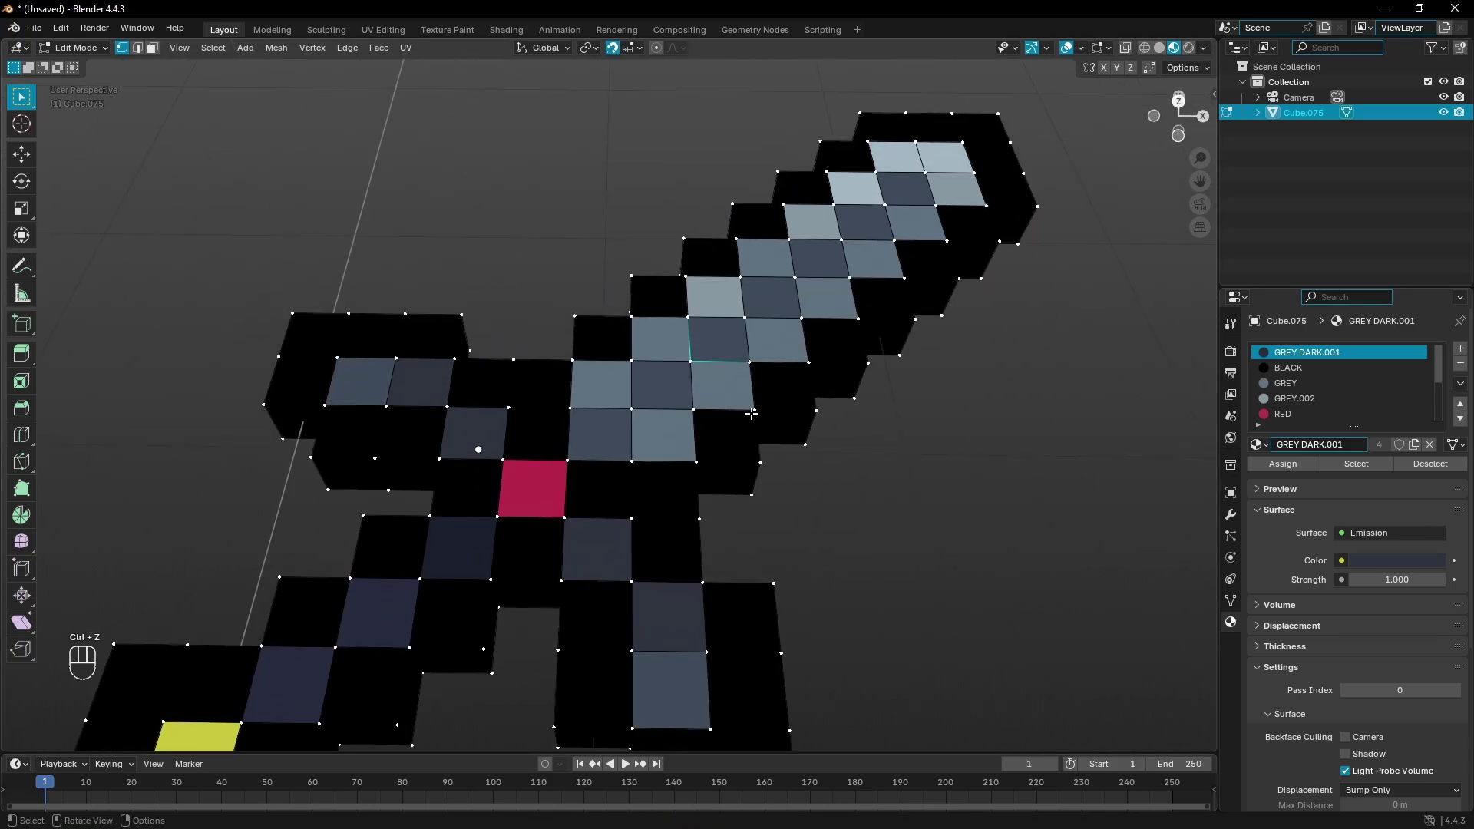
Test-move single corner vertices on the lower blade to check whether neighbouring cubes are connected.
left_click(747, 362)
key("g")
right_click(753, 373)
key("g")
right_click(700, 374)
left_click(634, 364)
key("g")
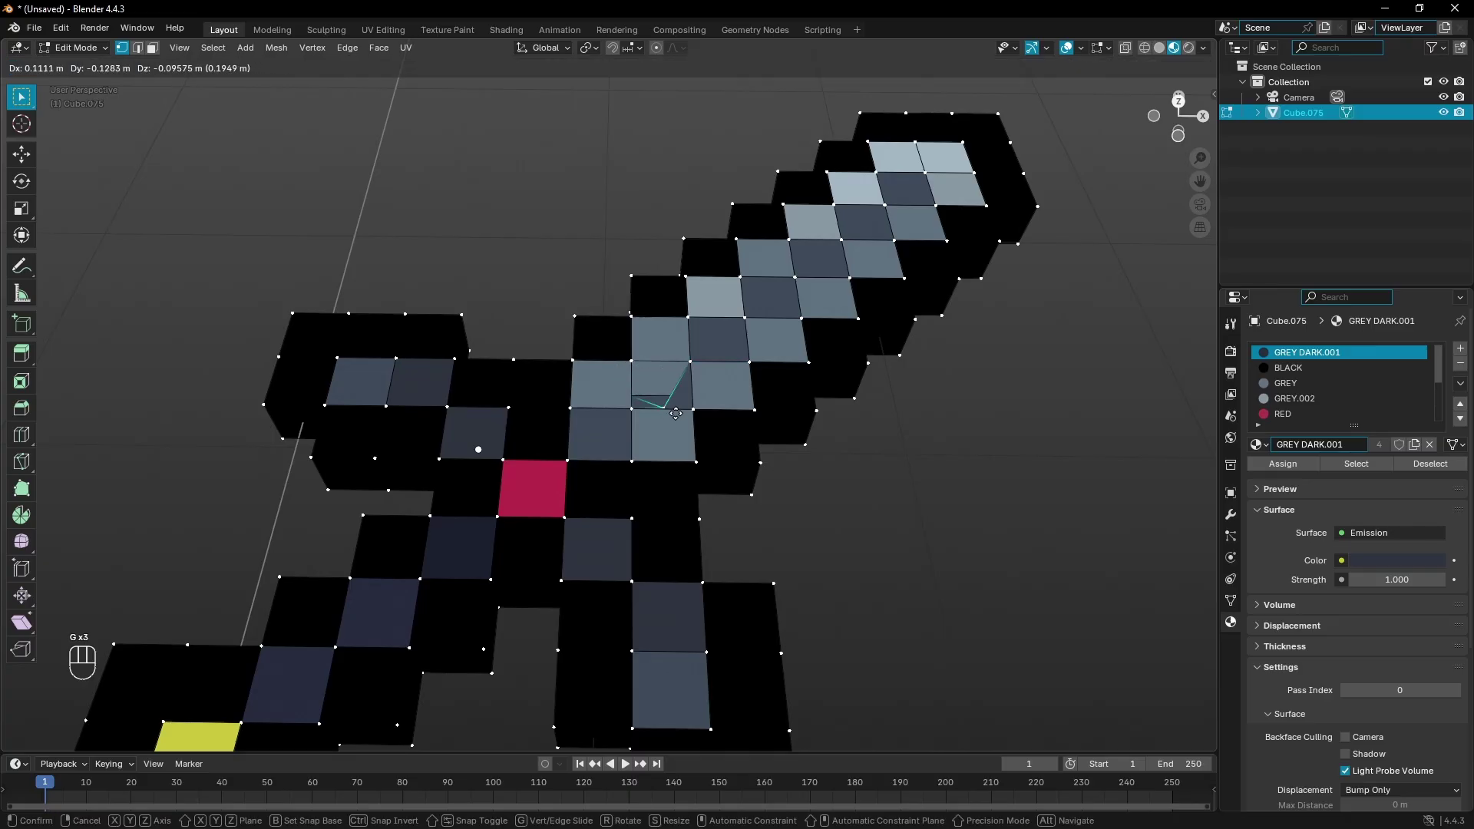
right_click(681, 372)
middle_click_drag(657, 353, 645, 394)
key("g")
left_click(666, 419)
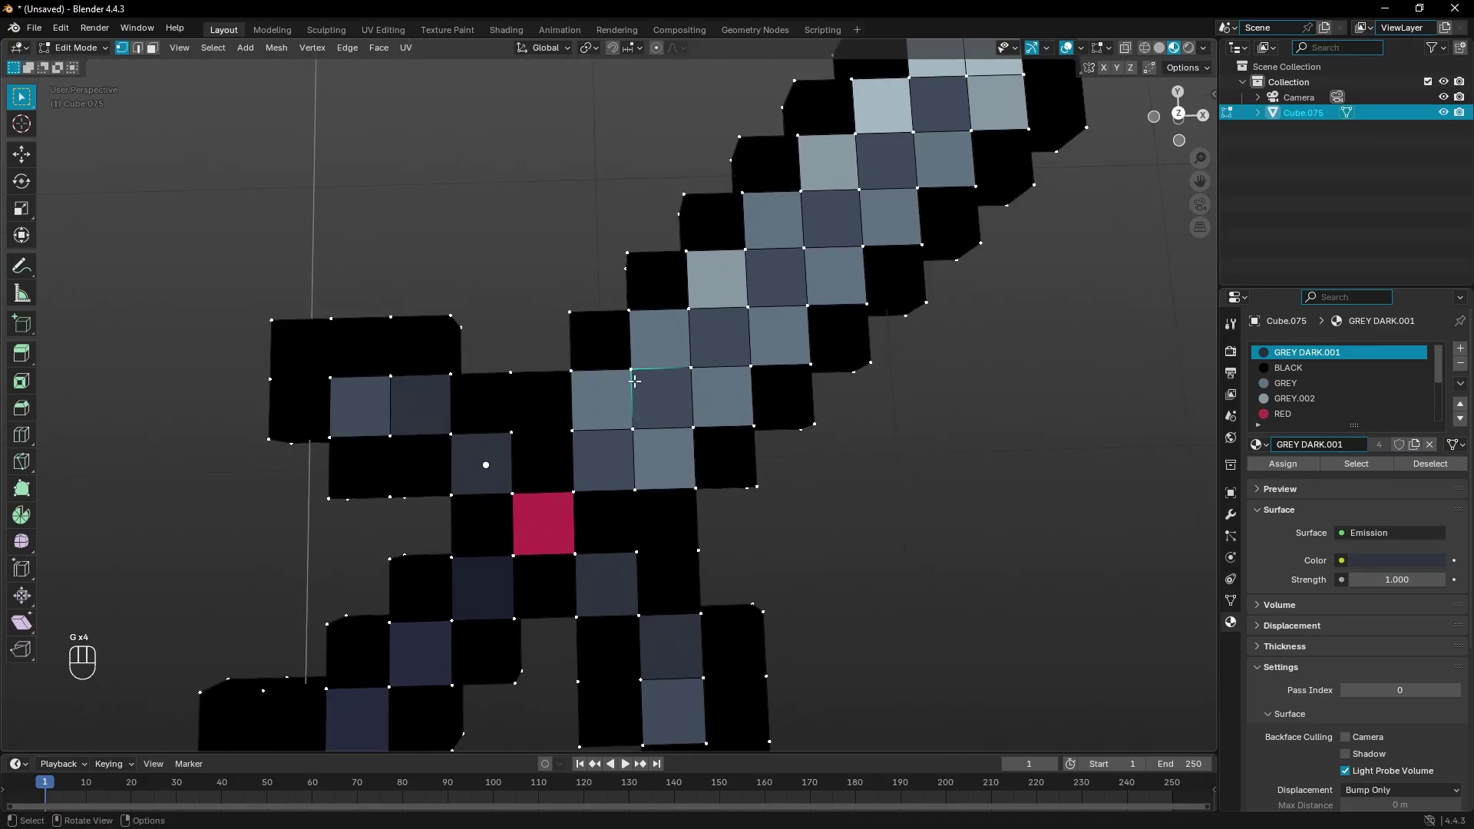
key("g")
right_click(630, 406)
Pull apart the overlapping corner vertices of adjacent lower blade cubes and inspect the gap between them.
key("Tab")
middle_click_drag(721, 434, 671, 381)
key("g")
right_click(657, 381)
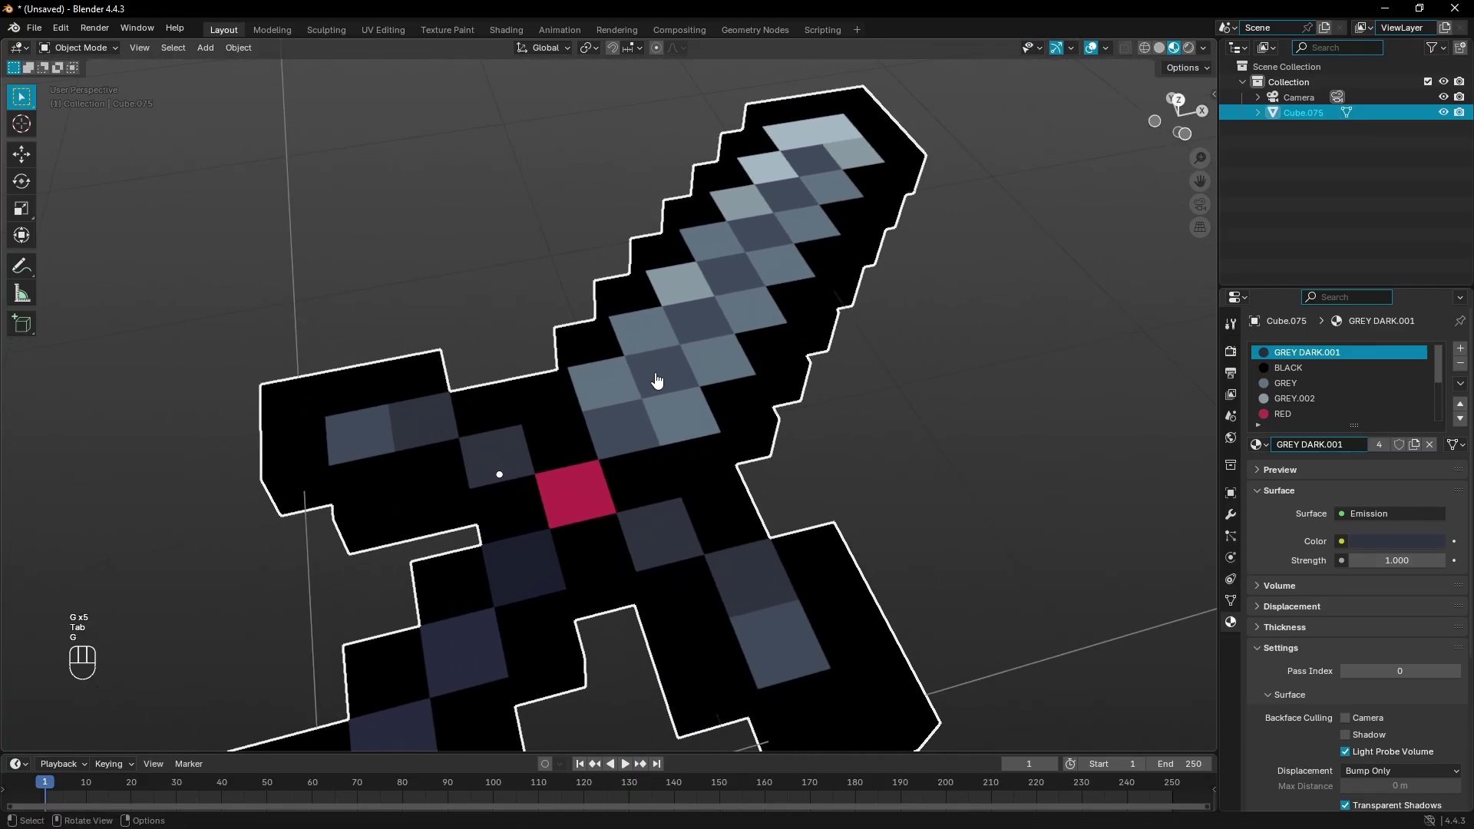
key("Tab")
key("g")
left_click(652, 370)
key("g")
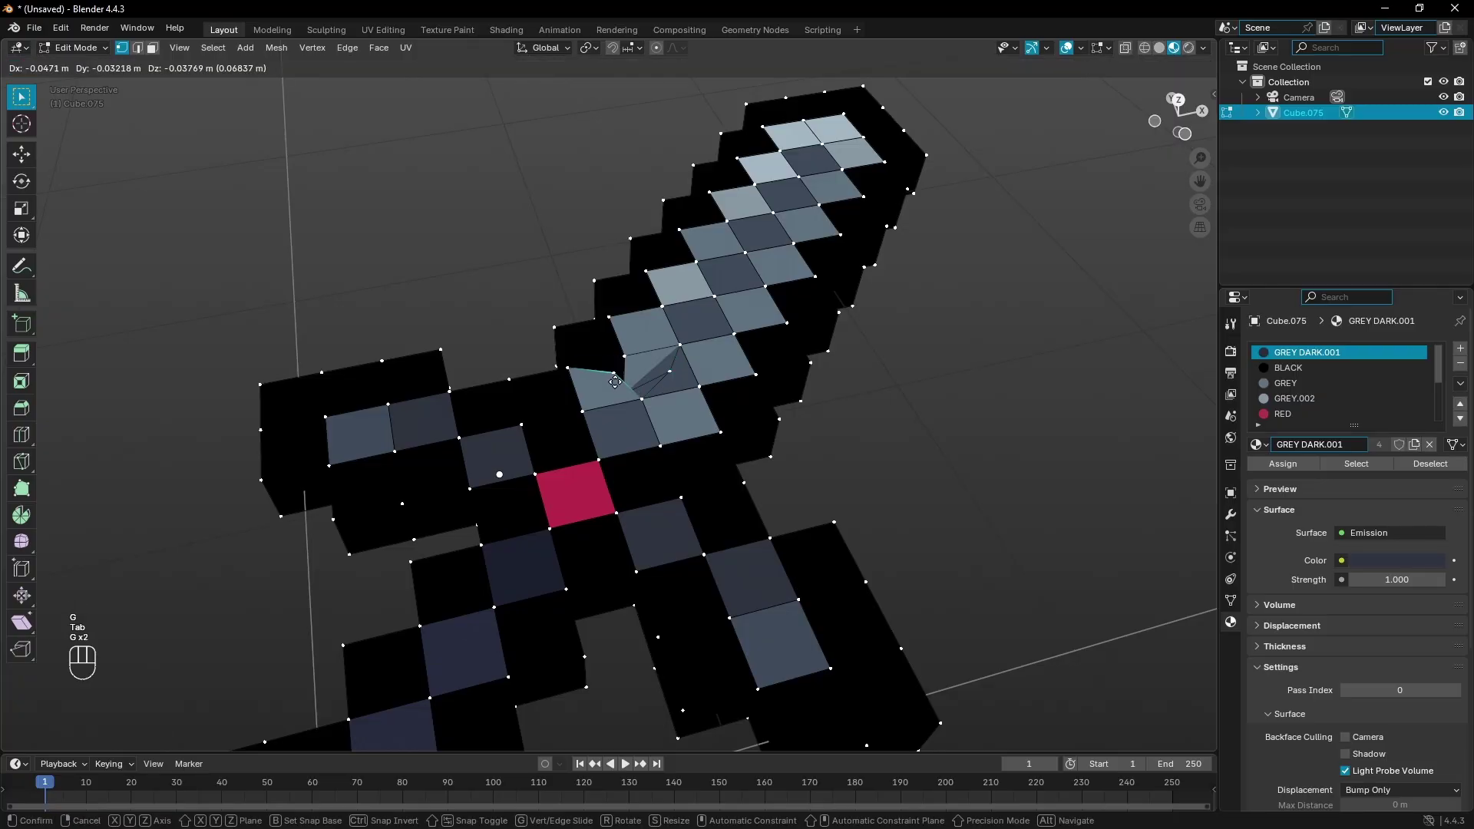
left_click(615, 381)
left_click(625, 357)
key("g")
left_click(637, 347)
scroll(650, 343, "up", 5)
middle_click_drag(651, 343, 591, 356)
scroll(691, 362, "up", 2)
middle_click_drag(770, 372, 650, 336)
Undo the vertex moves on the lower blade.
scroll(804, 376, "down", 5)
key("ctrl+z")
key("ctrl+z")
key("ctrl+z")
key("ctrl+z")
key("ctrl+z")
scroll(737, 250, "down", 6)
Select the whole sword mesh and merge its vertices by distance.
key("a")
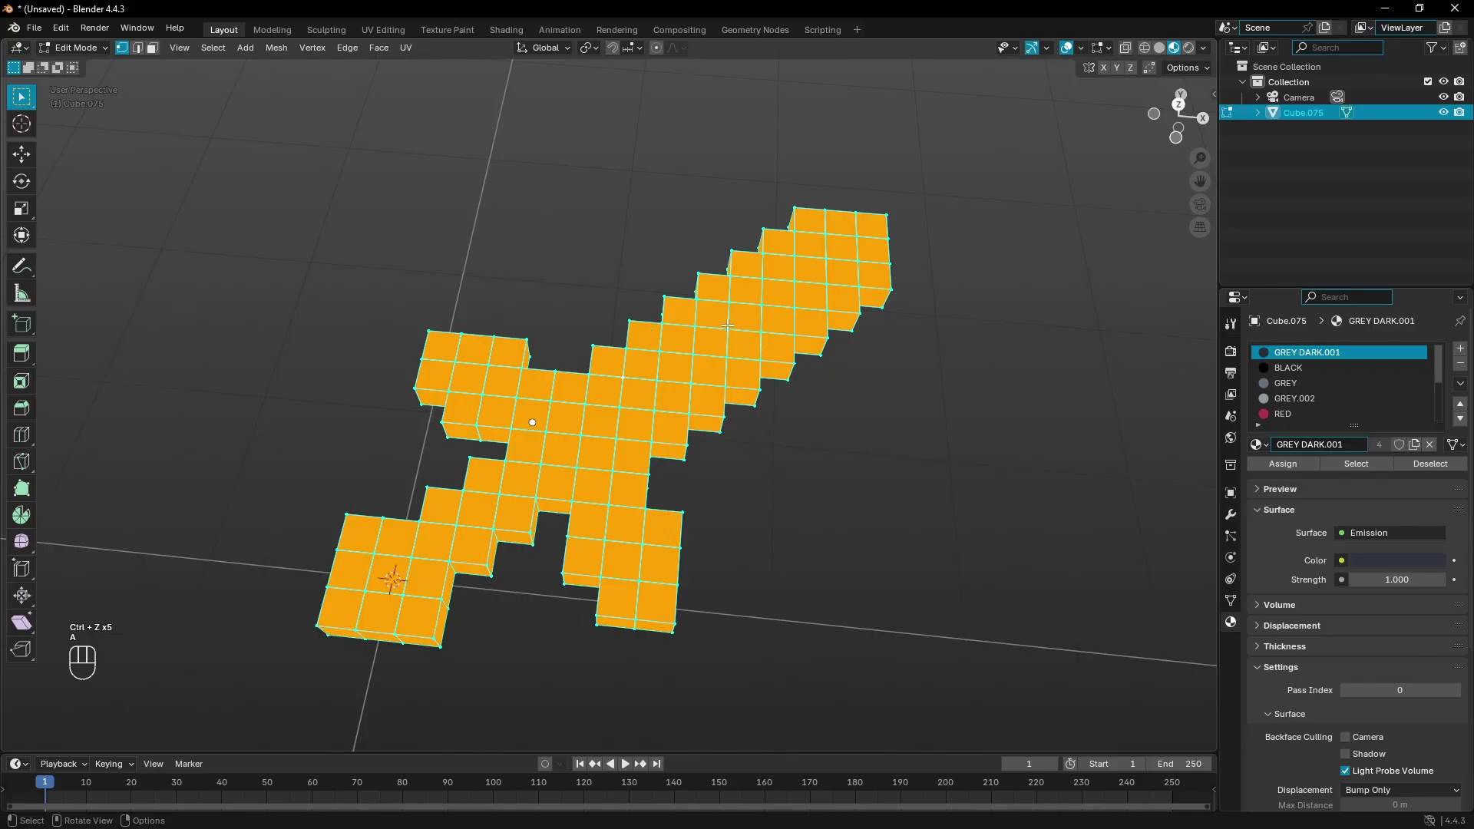
key("ctrl+v")
mouse_move(652, 338)
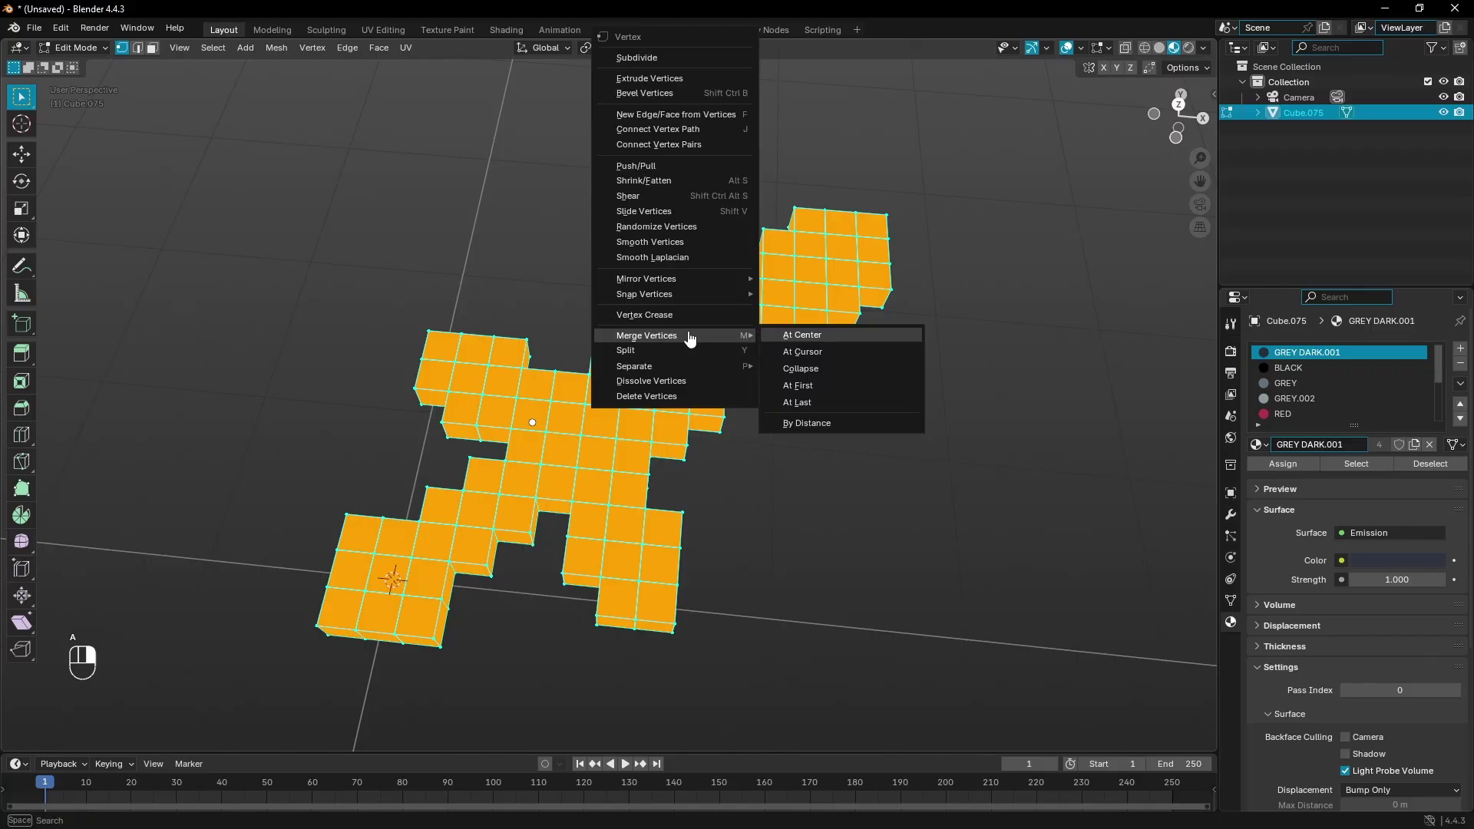
left_click(829, 426)
left_click(828, 430)
Test-move several shared corner vertices along the blade to check that adjacent cubes are welded together.
scroll(683, 404, "up", 5)
left_click(662, 426)
middle_click_drag(663, 426, 690, 400)
key("g")
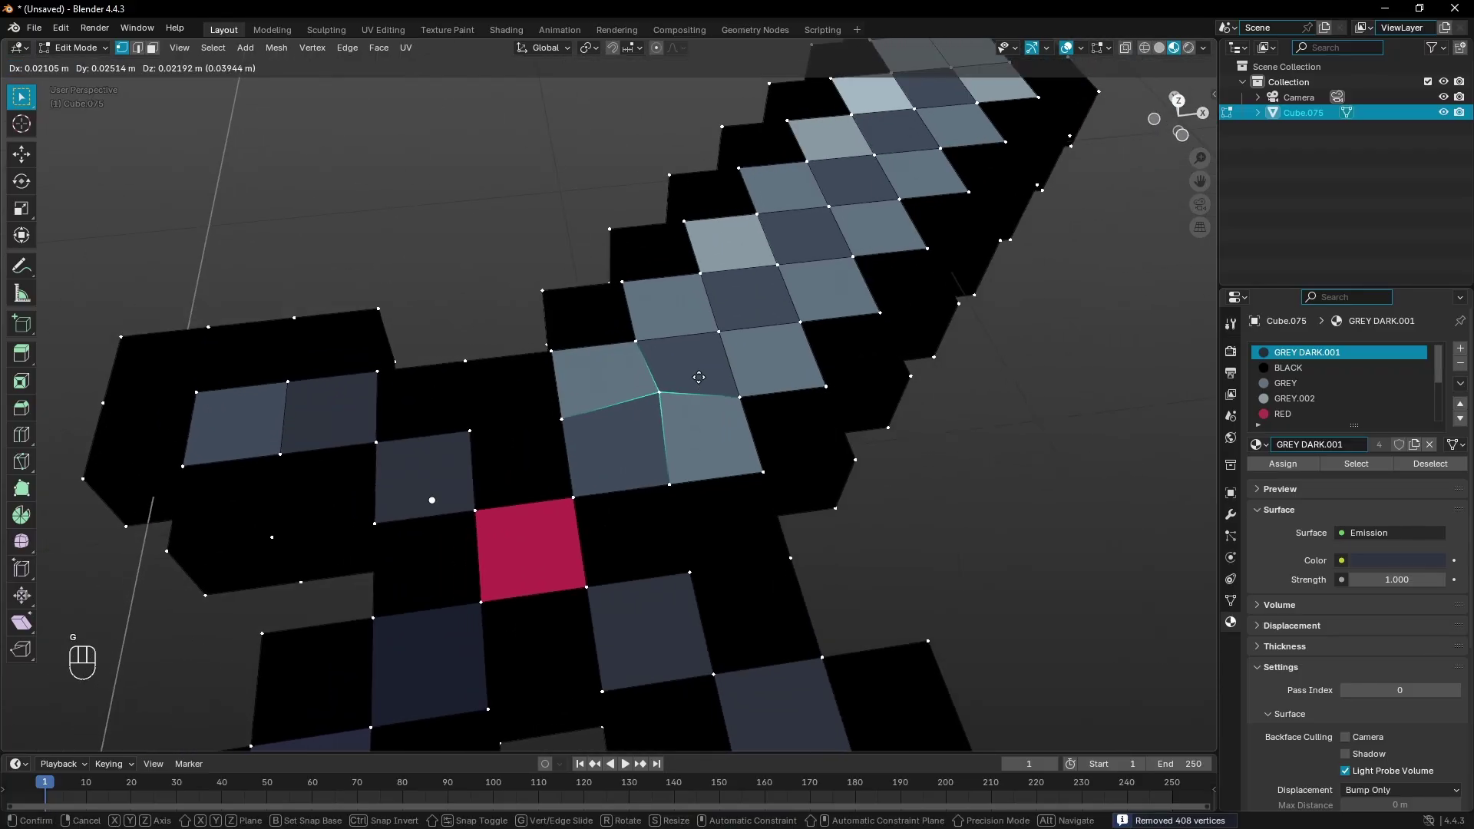
right_click(672, 336)
key("g")
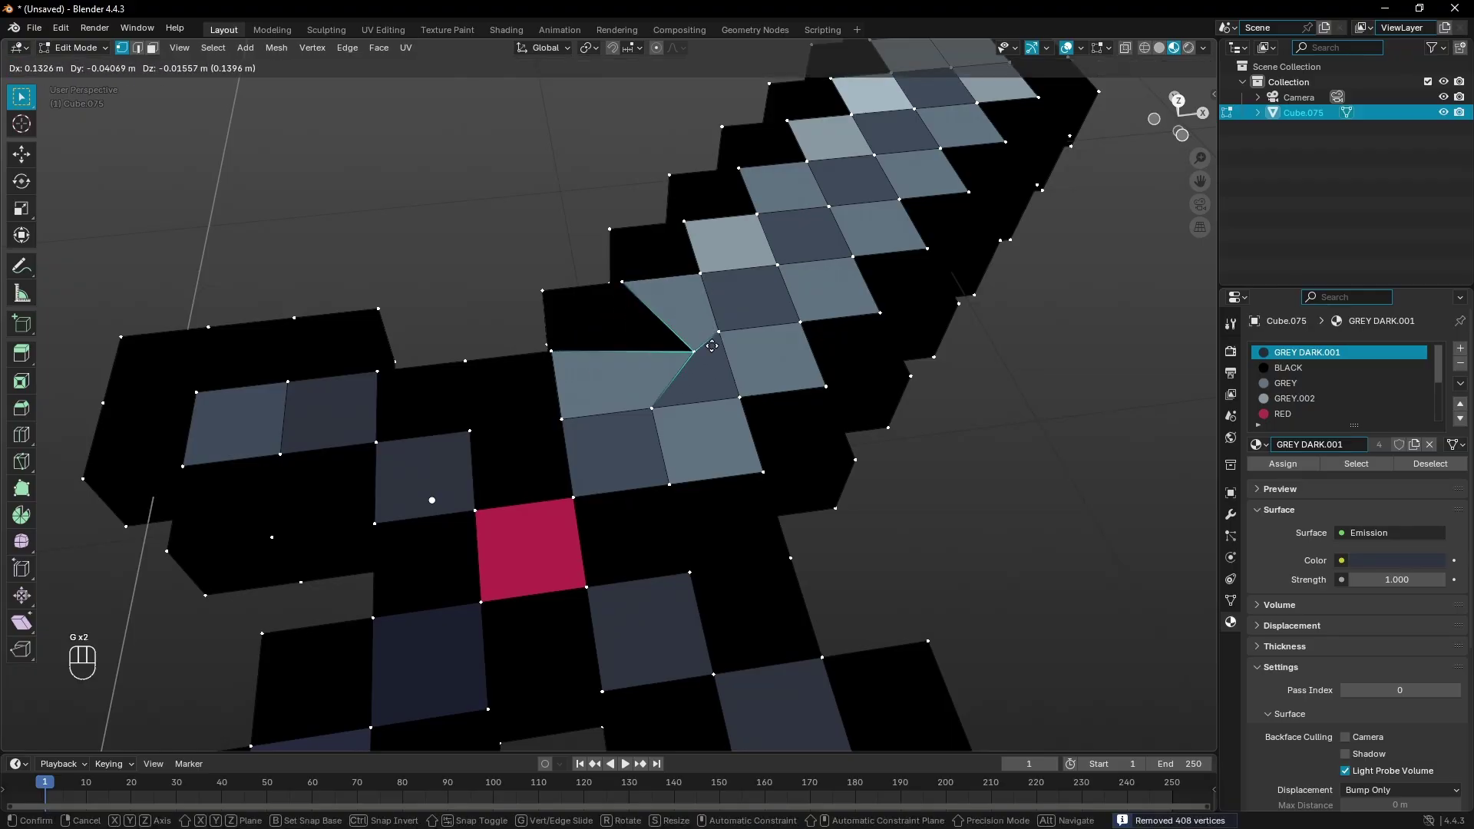
right_click(669, 350)
left_click(715, 336)
key("g")
right_click(688, 303)
key("g")
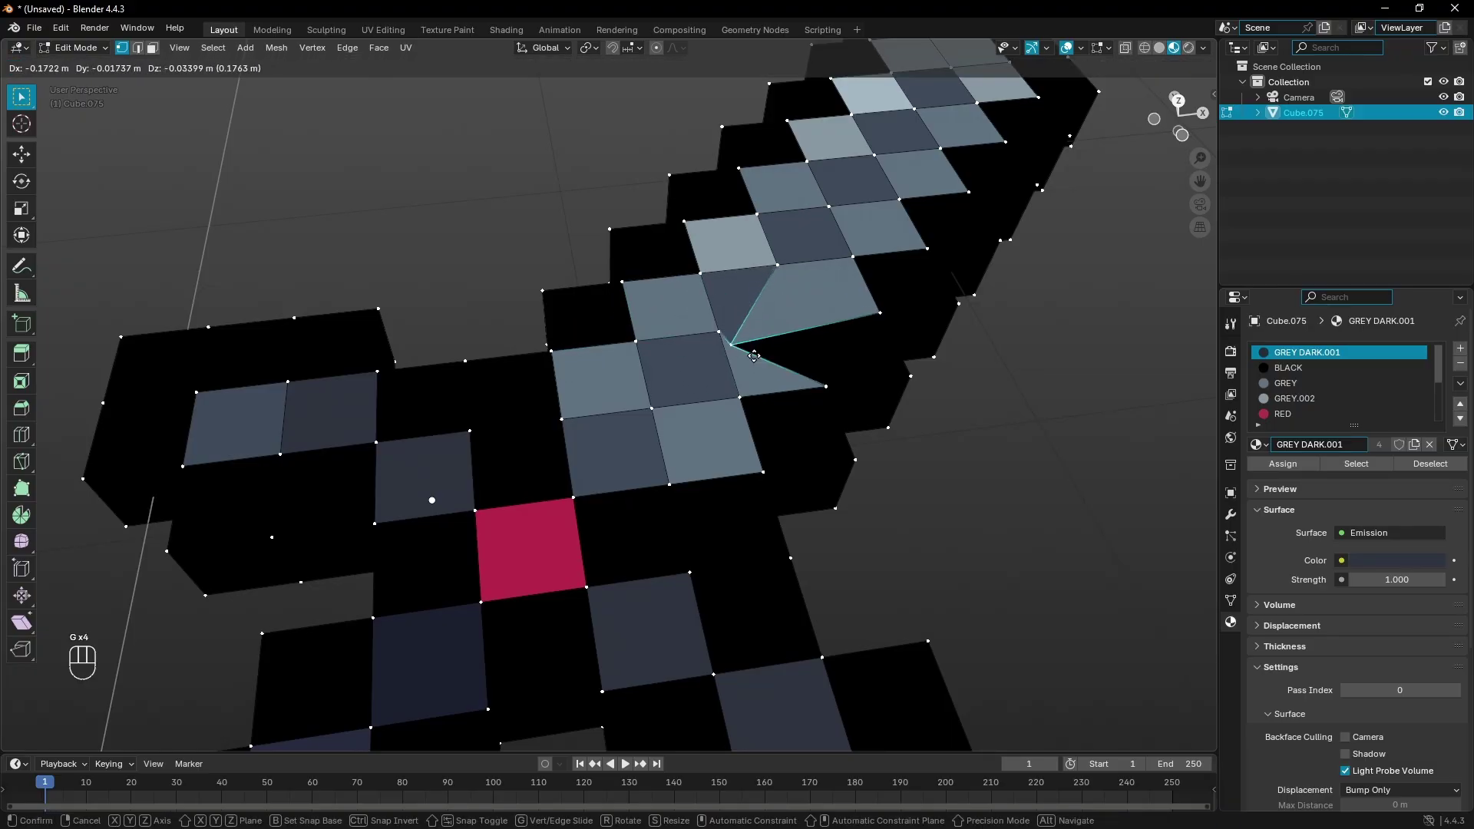
right_click(791, 292)
left_click(777, 265)
key("g")
right_click(878, 271)
left_click(852, 255)
key("g")
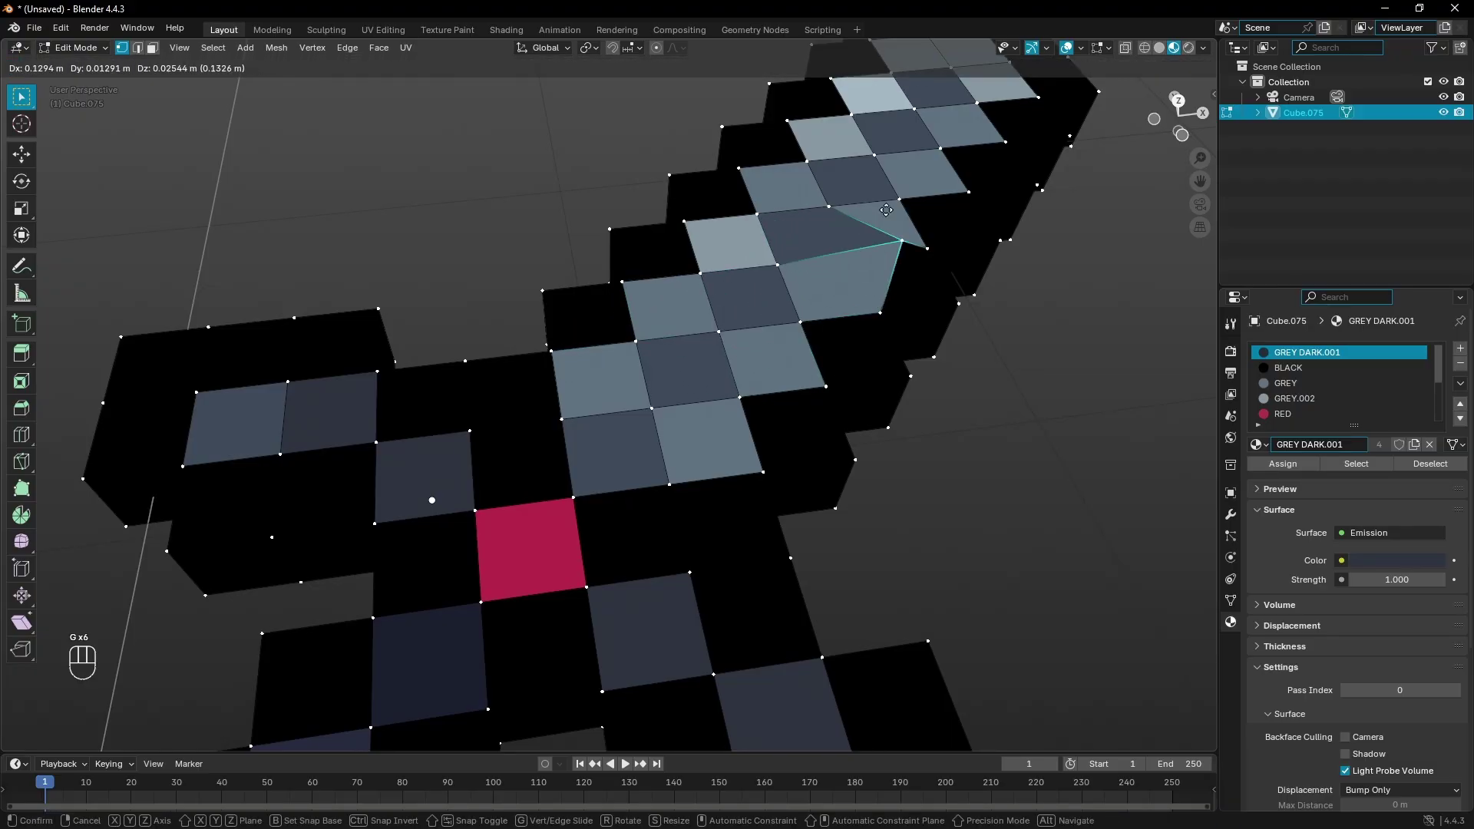
right_click(840, 217)
Test-move the shared vertices at the red guard cell and the blade's base to check their connections.
left_click(578, 494)
key("g")
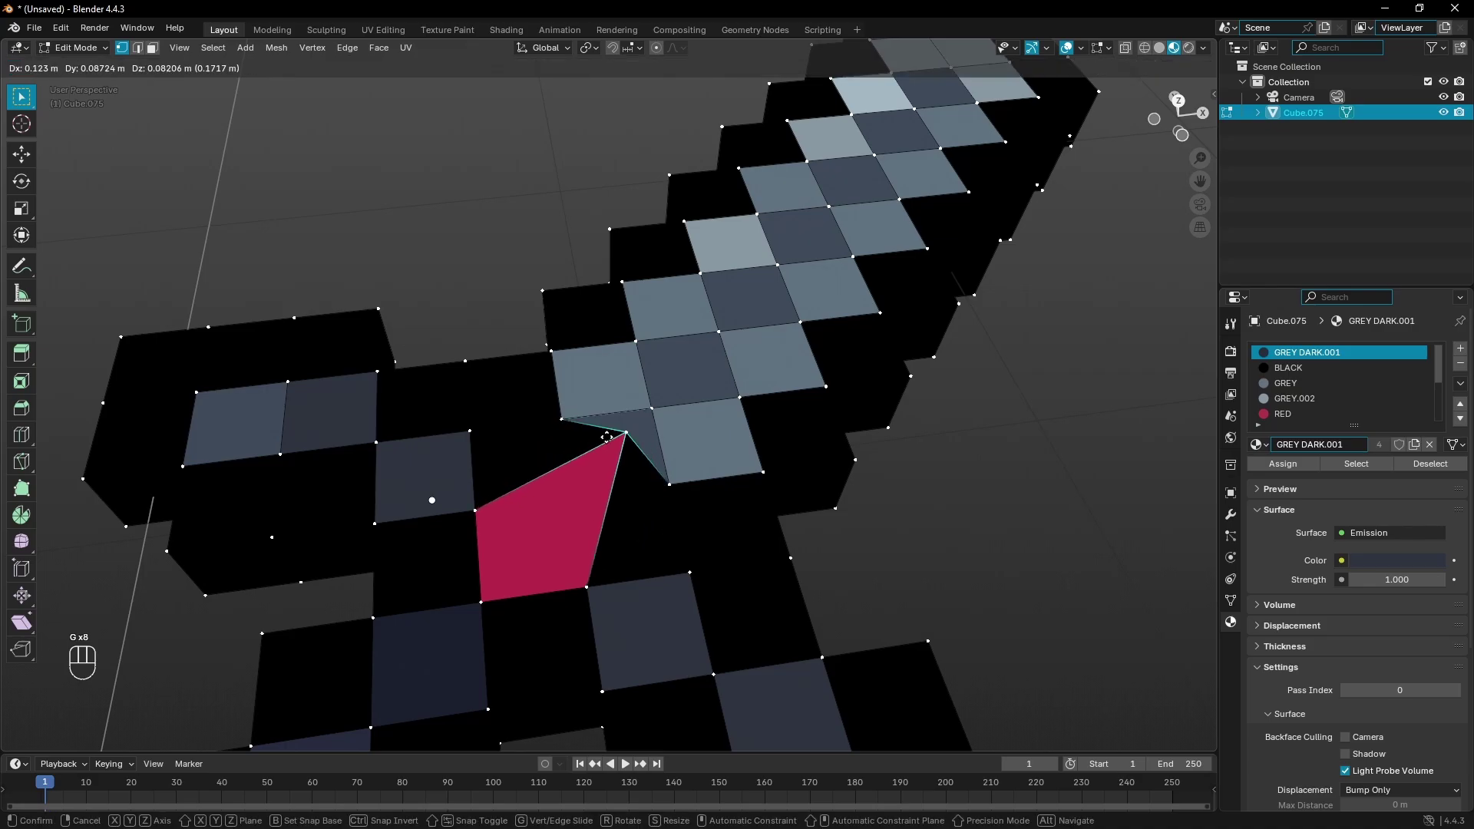
right_click(614, 423)
left_click(680, 491)
key("g")
right_click(679, 453)
left_click(770, 479)
key("g")
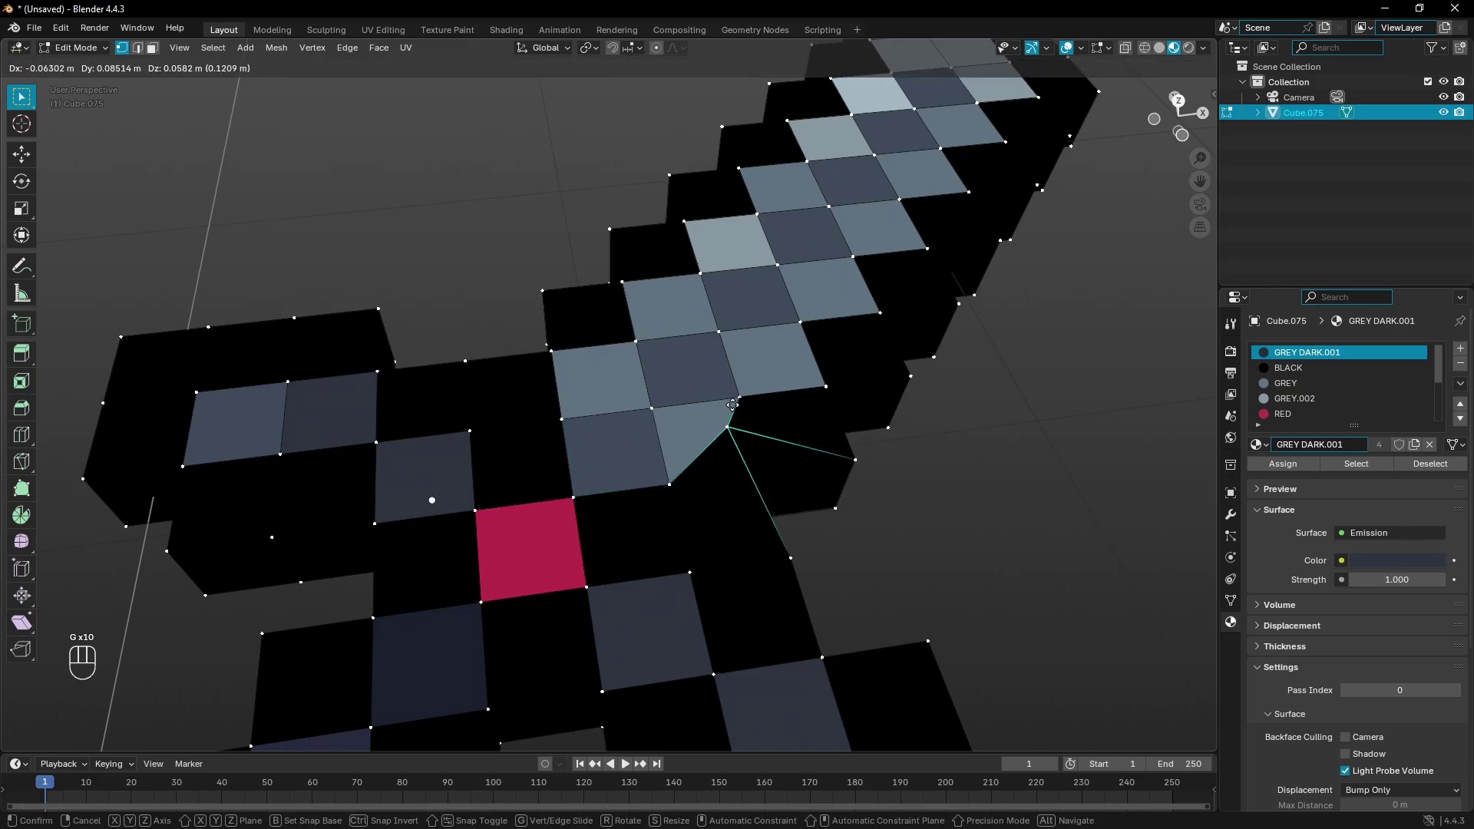
right_click(820, 447)
Test-move vertices along the blade's side edge from a low angle to check their connections.
middle_click_drag(823, 448, 721, 390)
left_click(671, 492)
key("g")
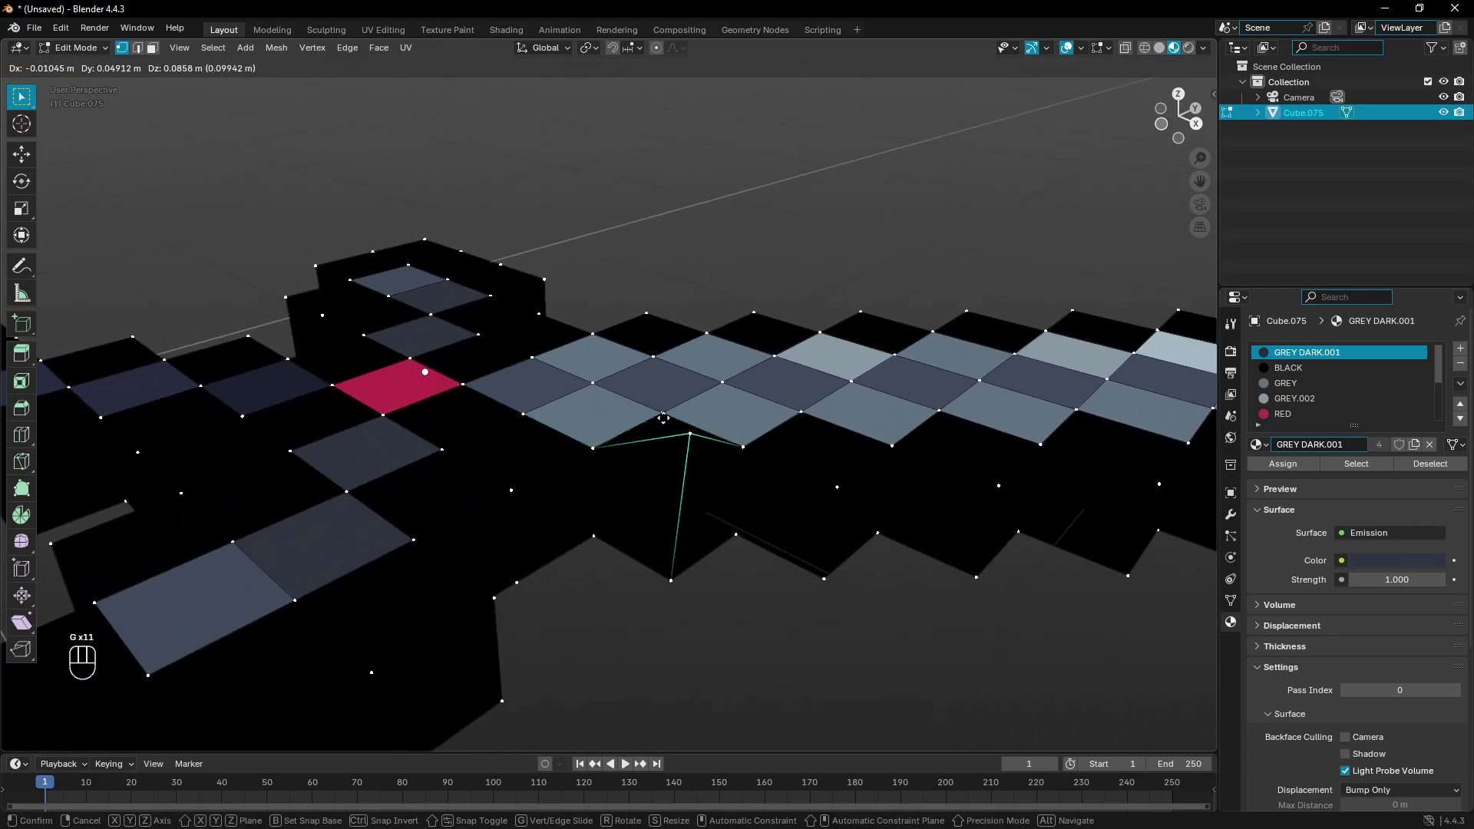
right_click(675, 434)
middle_click_drag(637, 424, 752, 470)
key("g")
right_click(682, 373)
middle_click_drag(691, 424, 727, 483)
Return to Object Mode with the merged sword.
scroll(822, 384, "down", 4)
key("Tab")
scroll(748, 403, "down", 3)
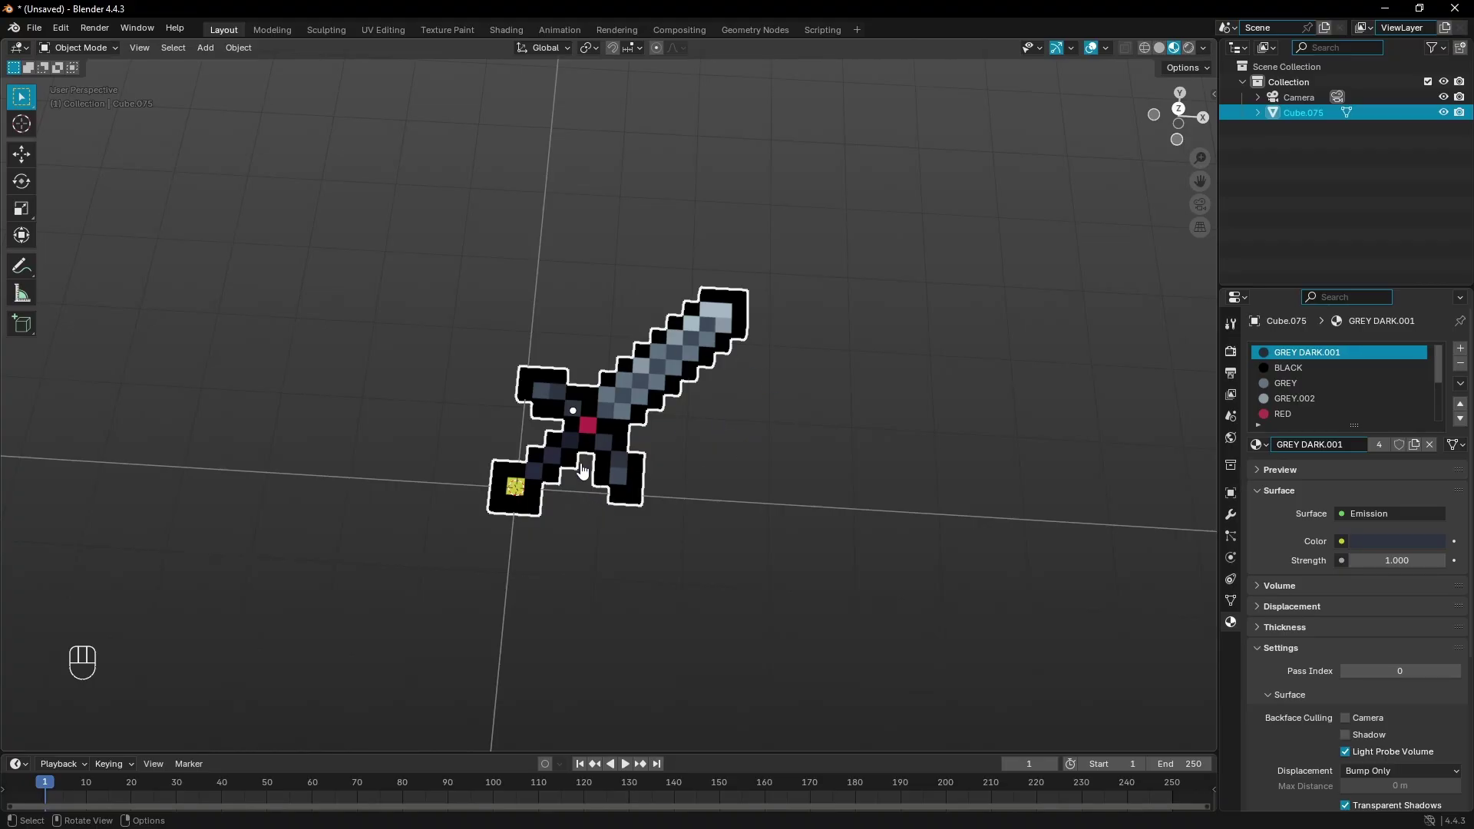
Try a free trackball rotation of the sword about its current origin.
middle_click_drag(649, 469, 718, 476)
key("r")
key("r")
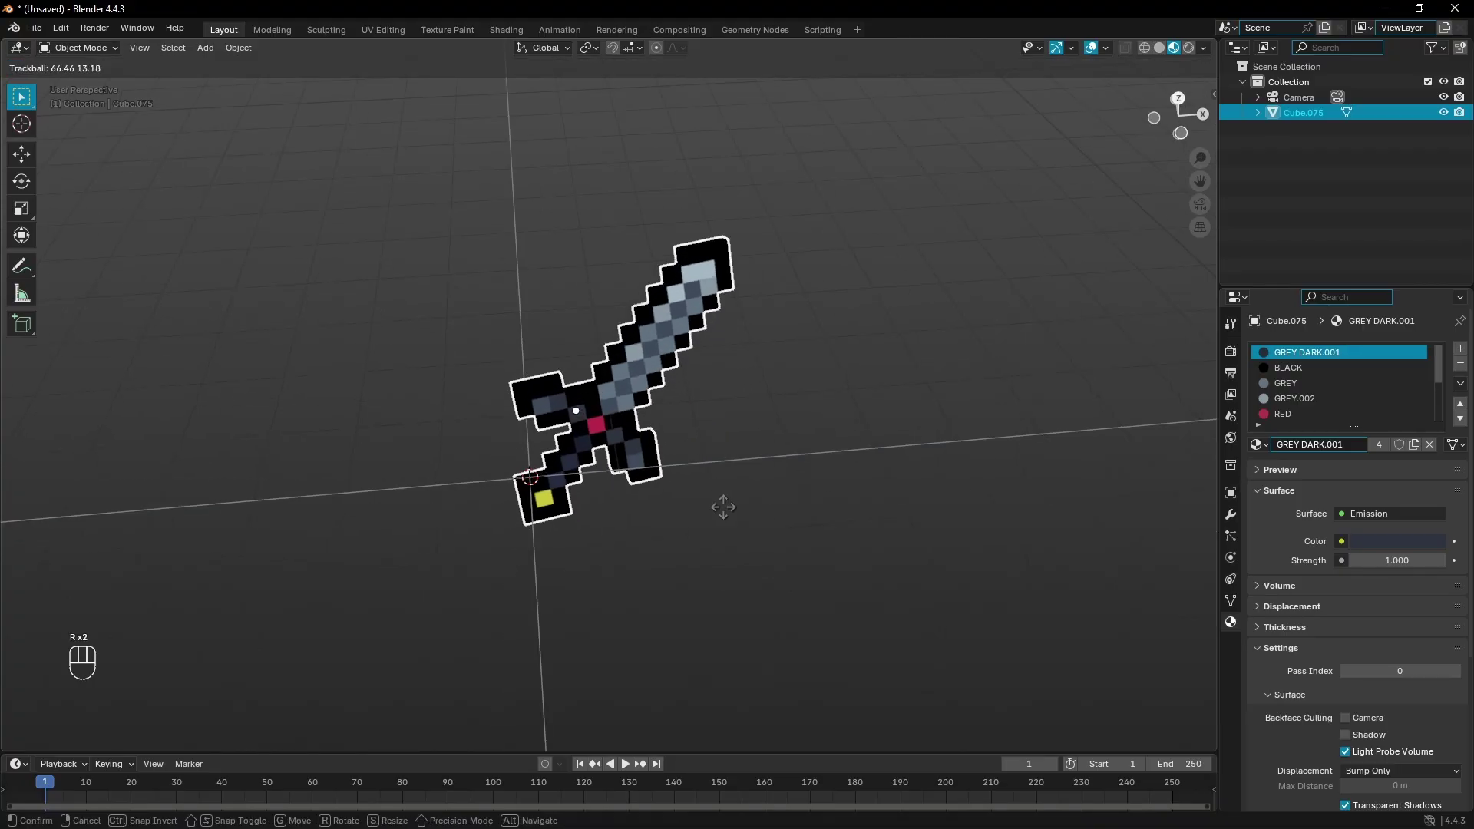
right_click(538, 522)
Examine the sword in top view, comparing its origin with the 3D cursor on the yellow pommel cell.
middle_click_drag(516, 477, 611, 456)
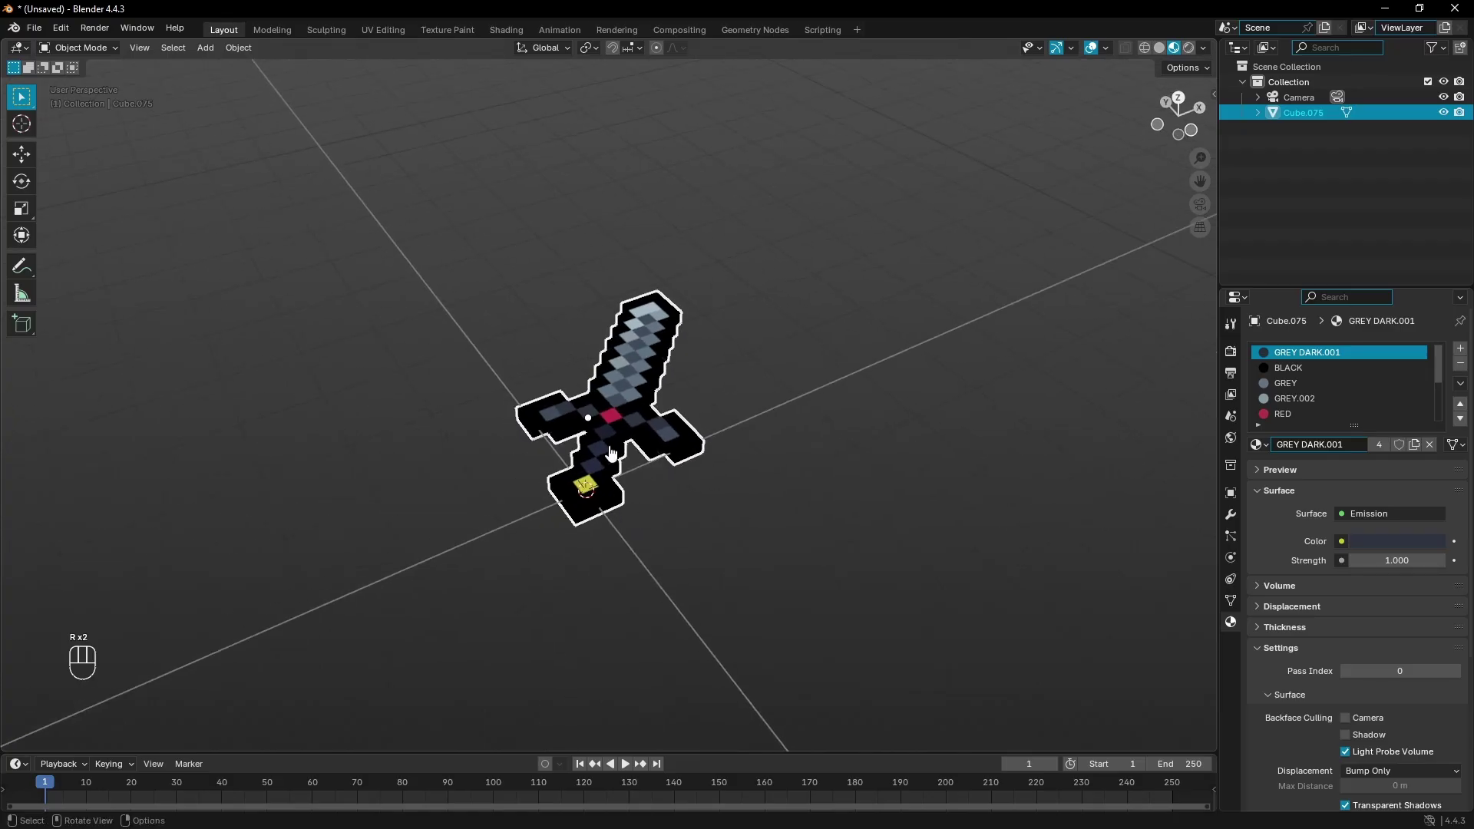
scroll(576, 464, "up", 6)
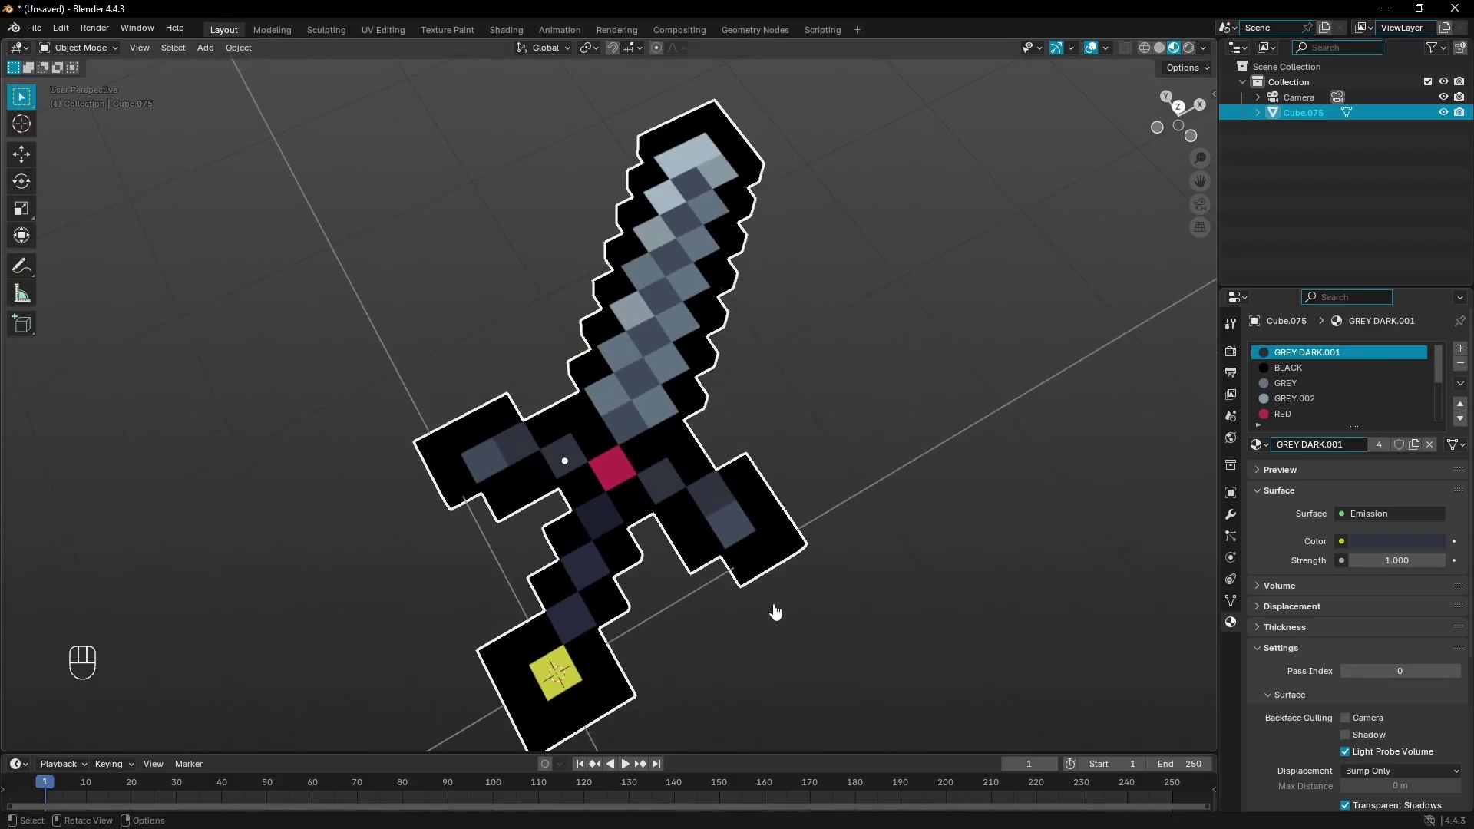
middle_click_drag(775, 612, 428, 554)
key("KP_7")
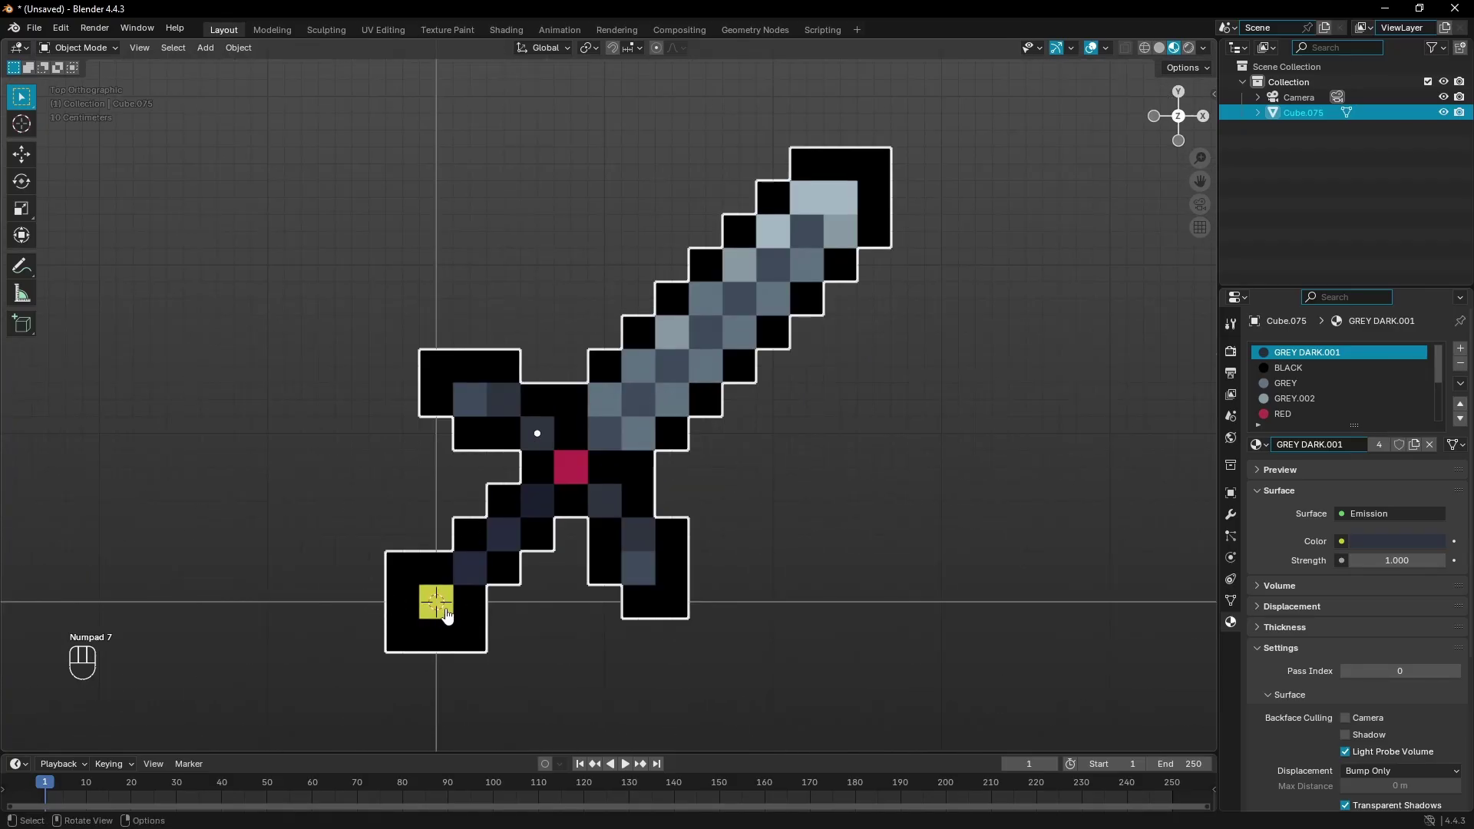
middle_click_drag(448, 617, 633, 522, "shift")
scroll(648, 540, "up", 5)
scroll(679, 706, "down", 5)
middle_click_drag(817, 471, 605, 559, "shift")
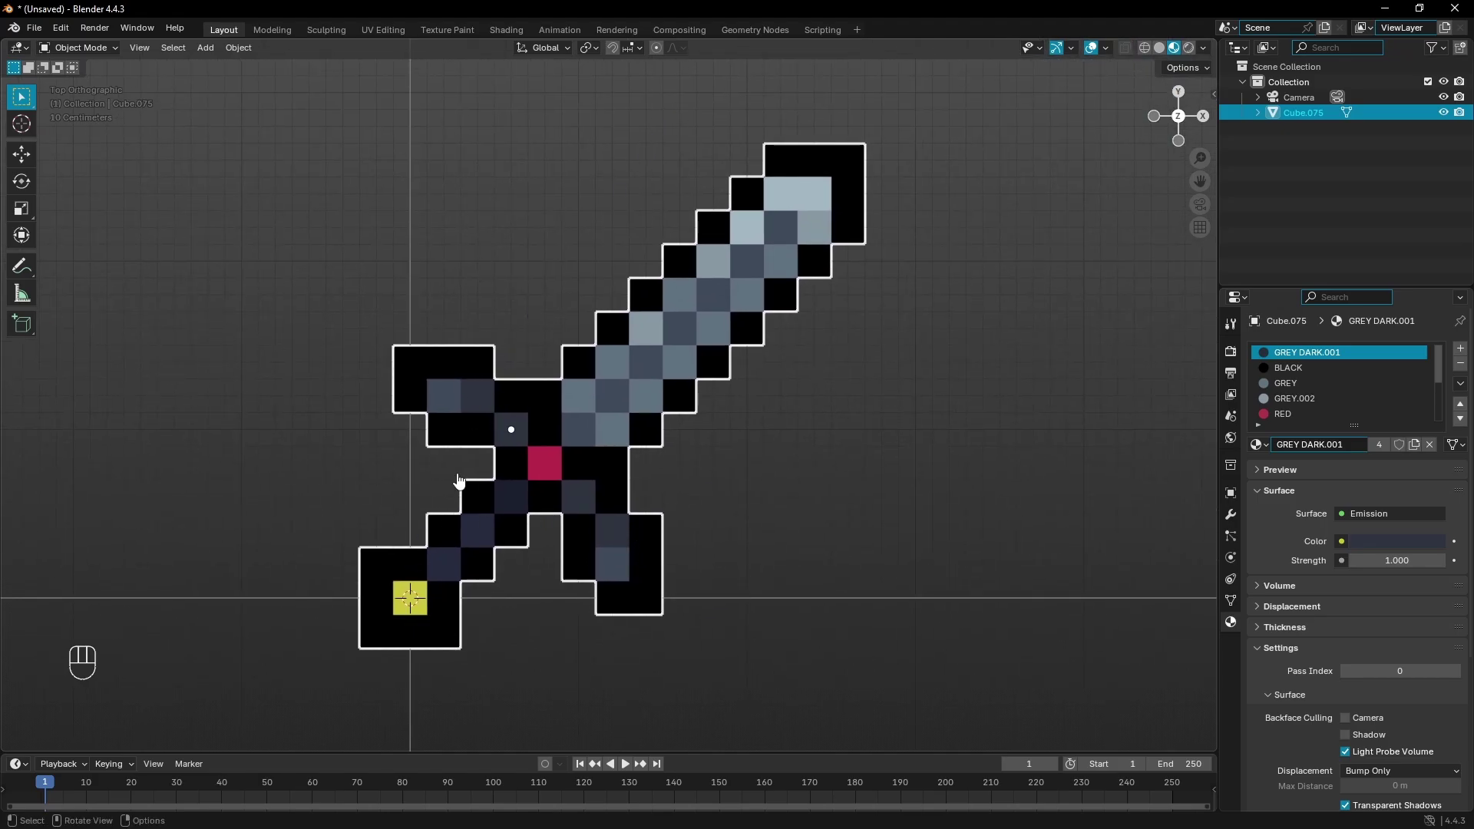
scroll(432, 615, "up", 4)
middle_click_drag(467, 598, 936, 200, "shift")
scroll(680, 432, "up", 3)
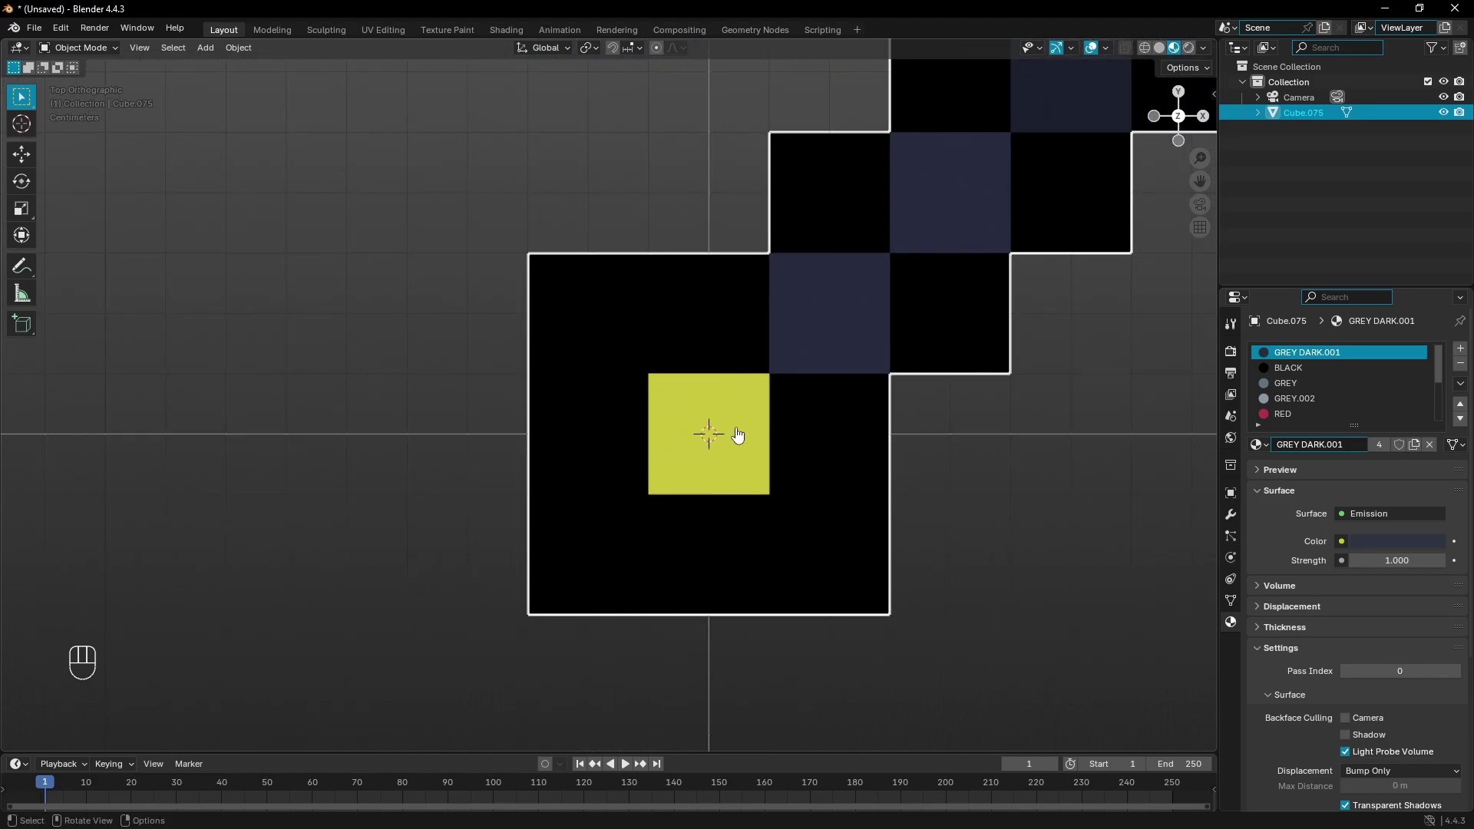
scroll(733, 434, "down", 6)
middle_click_drag(850, 323, 629, 525, "shift")
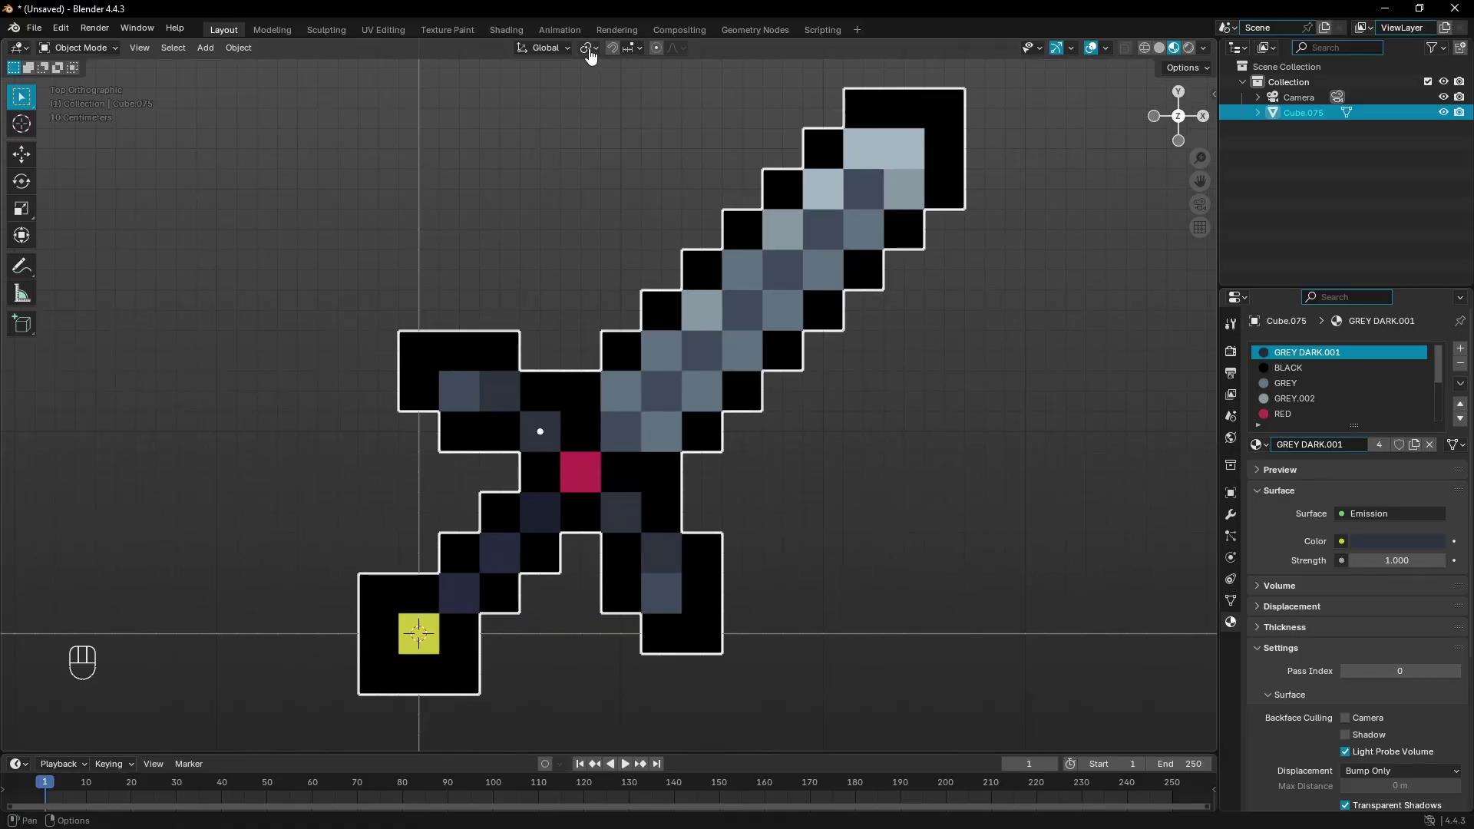
Set the sword's origin to the 3D cursor at the yellow pommel cell.
left_click(590, 51)
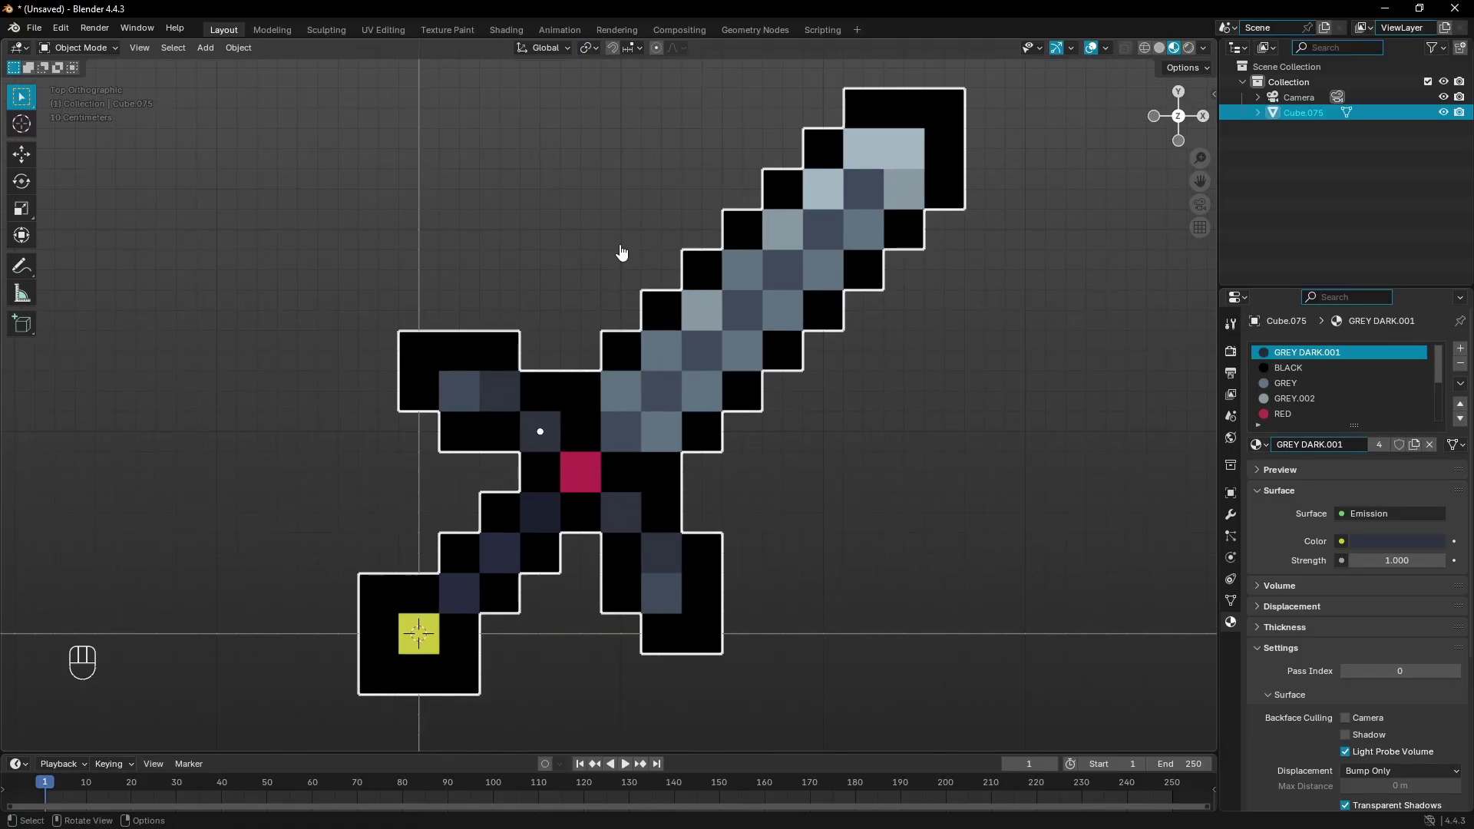
left_click(237, 48)
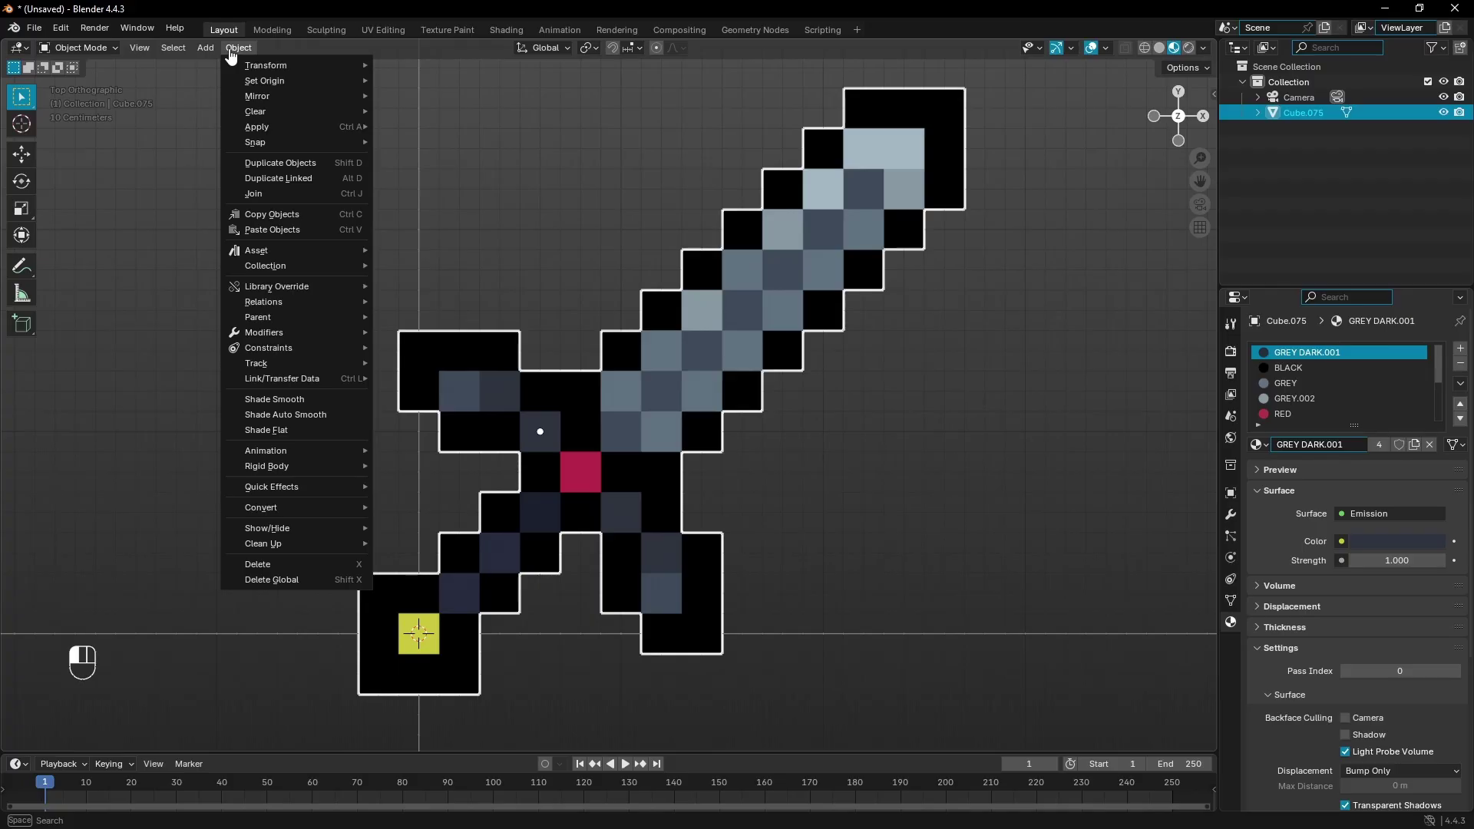
mouse_move(259, 85)
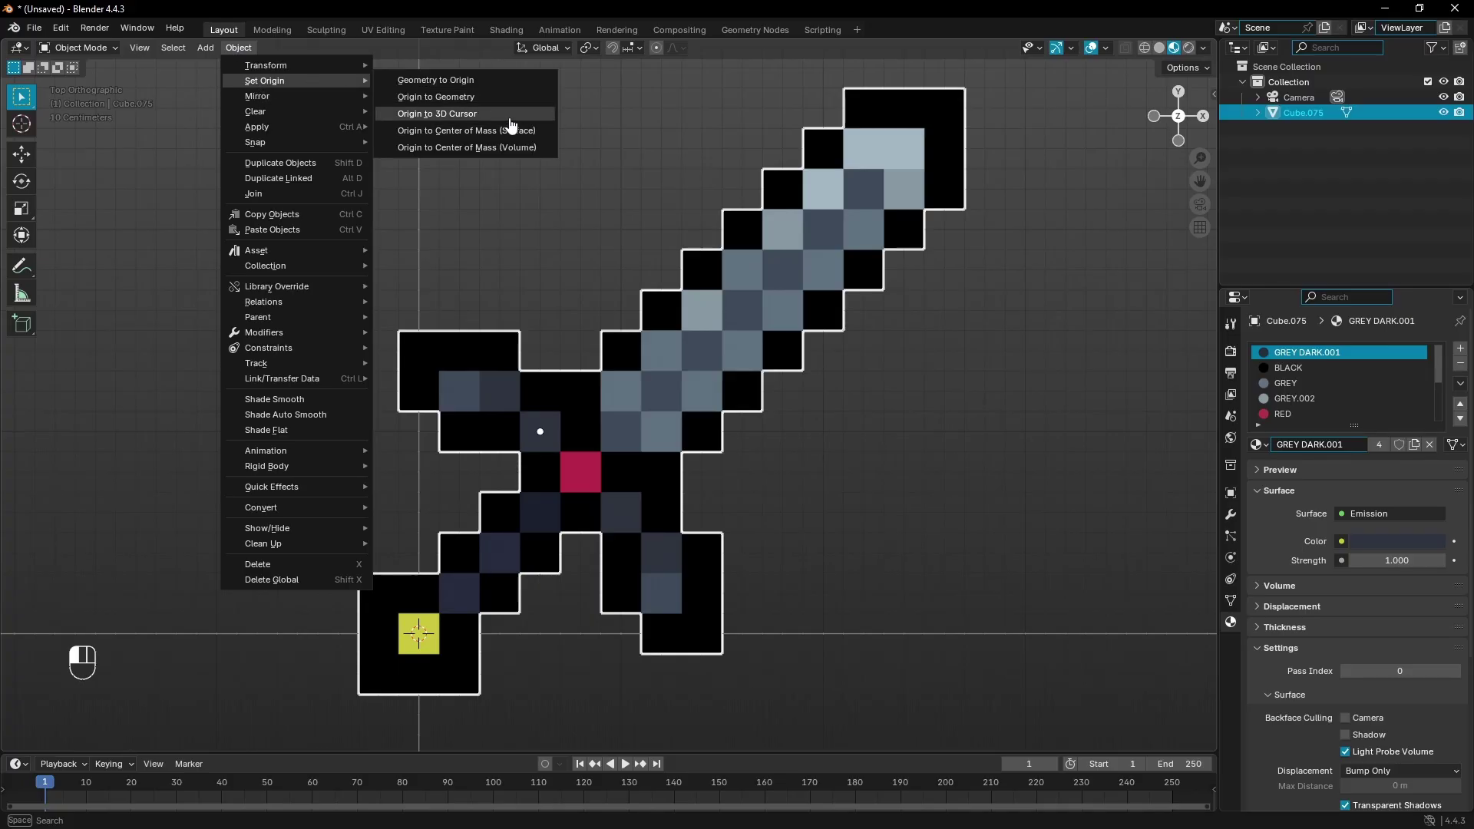
left_click(437, 115)
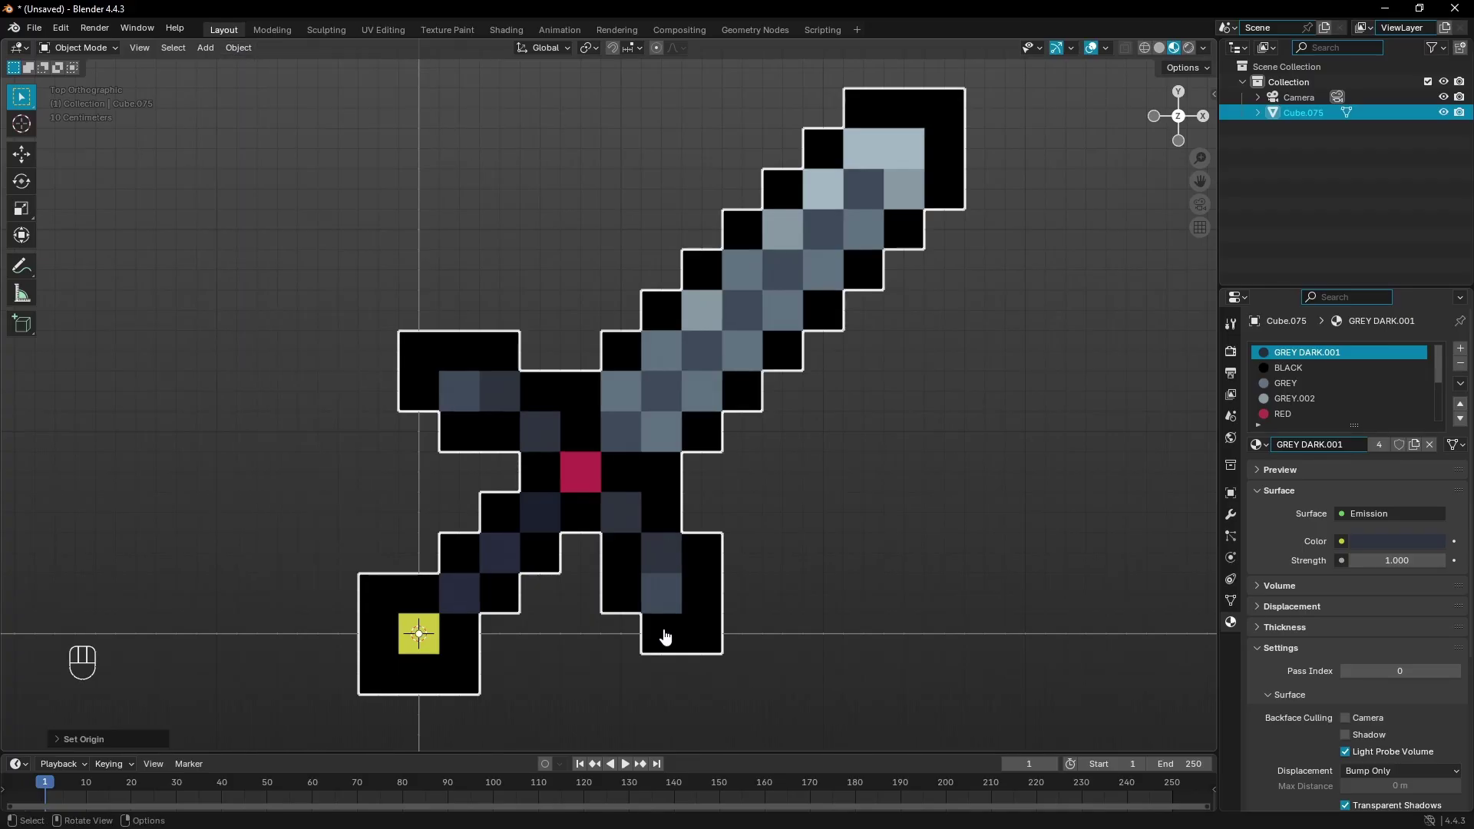
Try a free trackball rotation of the sword around its pommel origin.
middle_click_drag(481, 590, 718, 421)
key("r")
key("r")
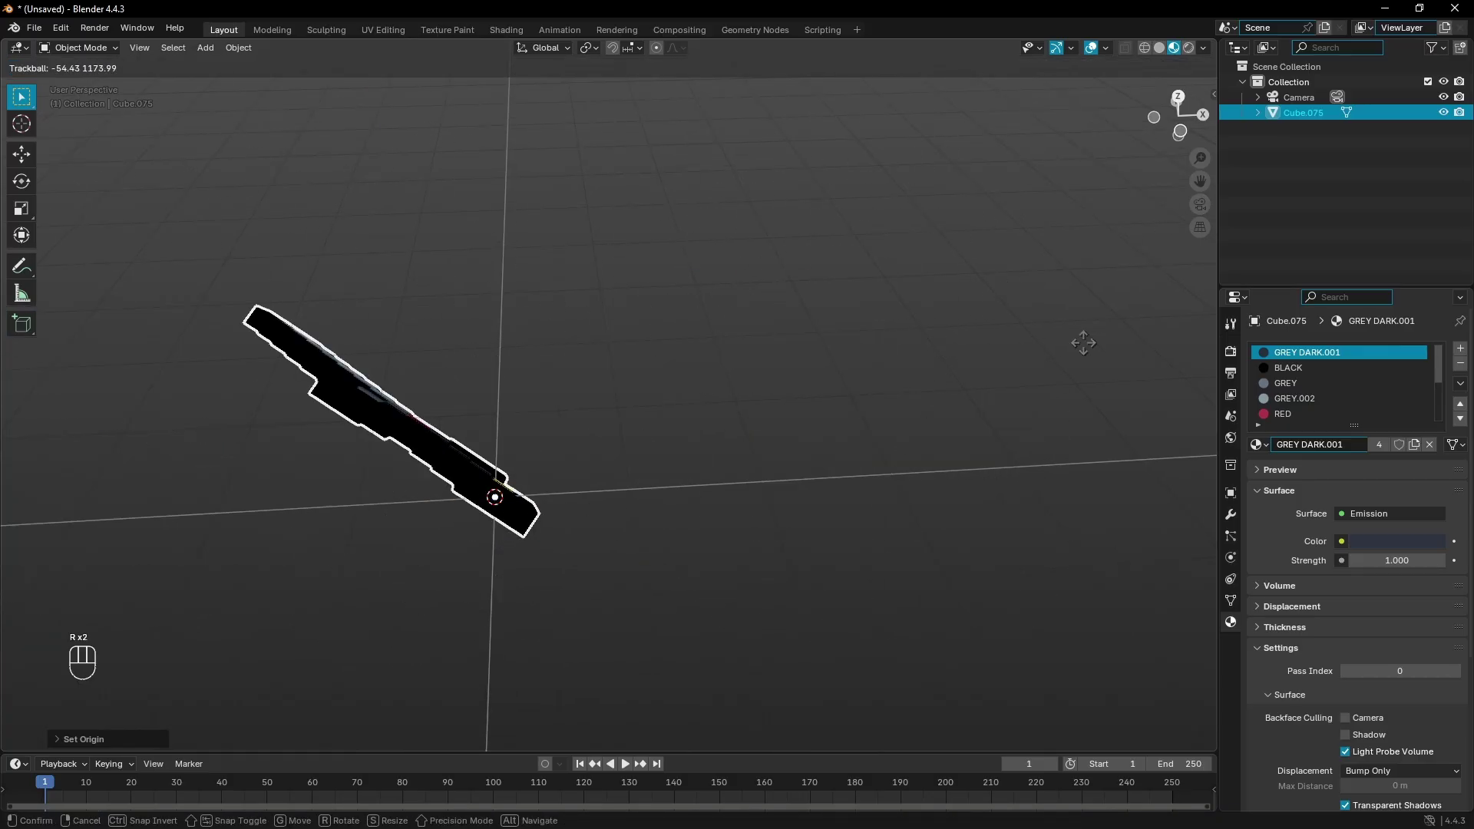
right_click(84, 476)
scroll(268, 492, "down", 7)
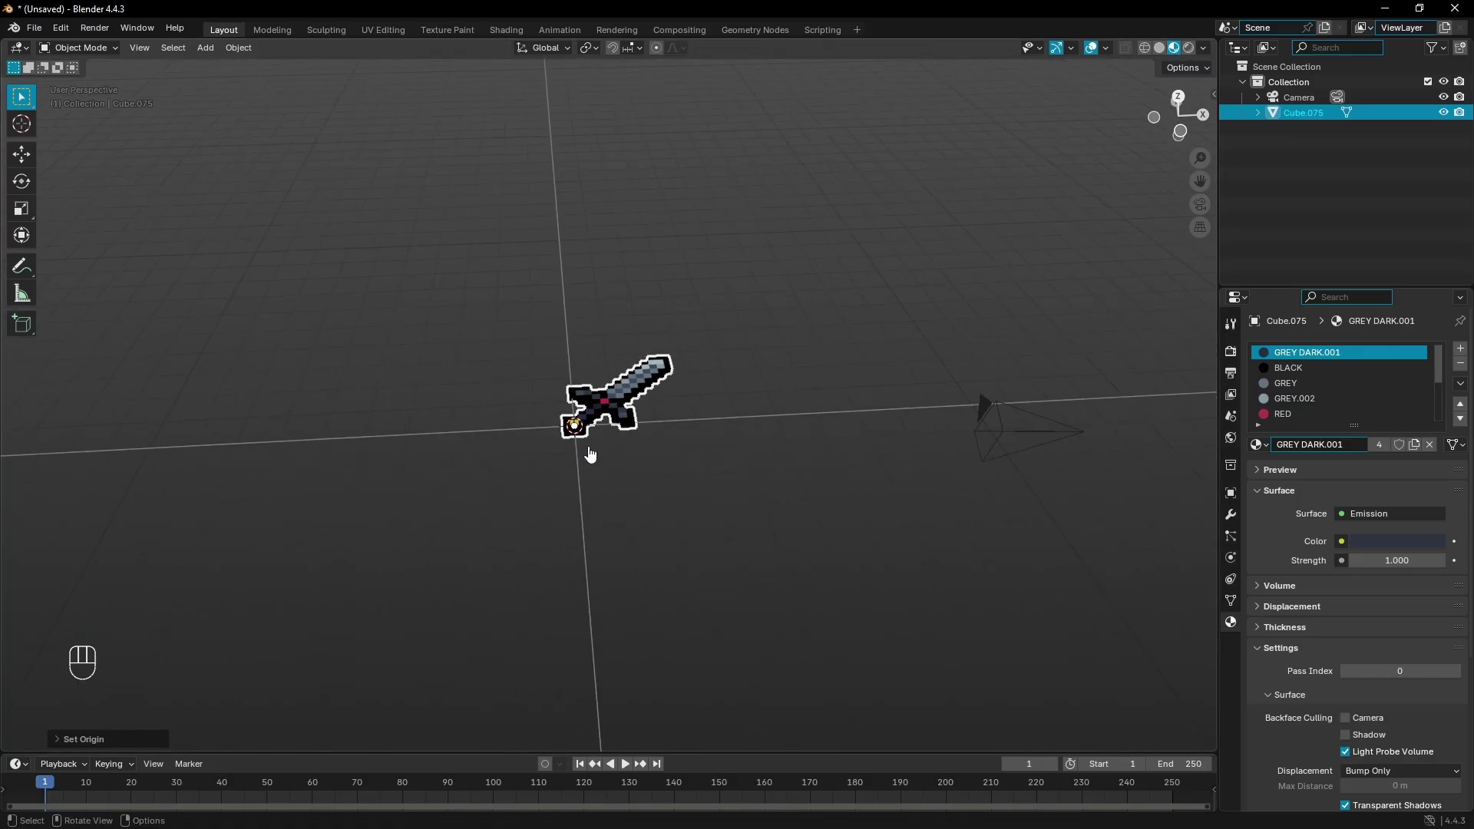
Try two more free trackball rotations of the sword about its pommel origin.
key("r")
key("r")
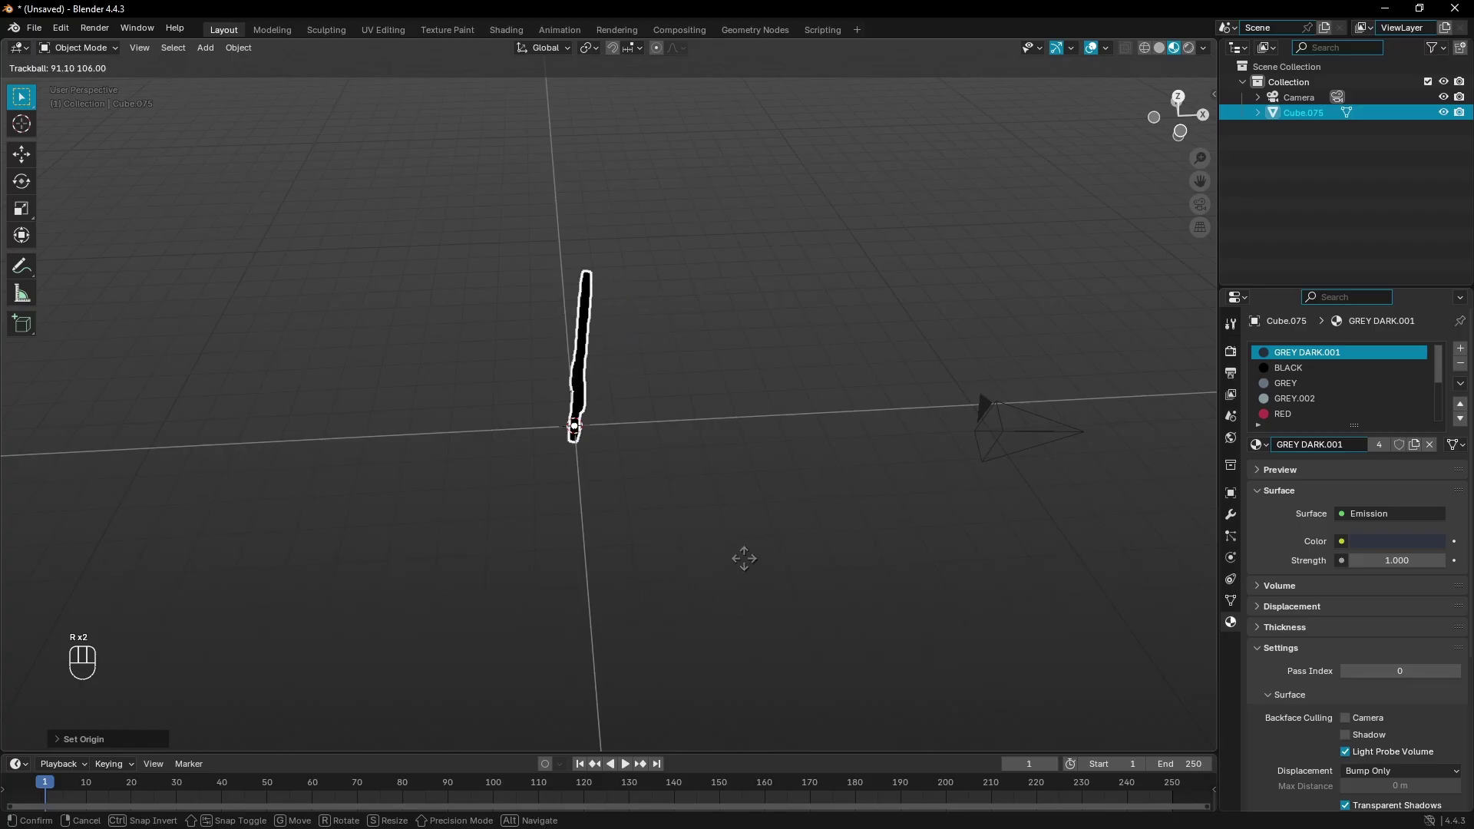
left_click(336, 467)
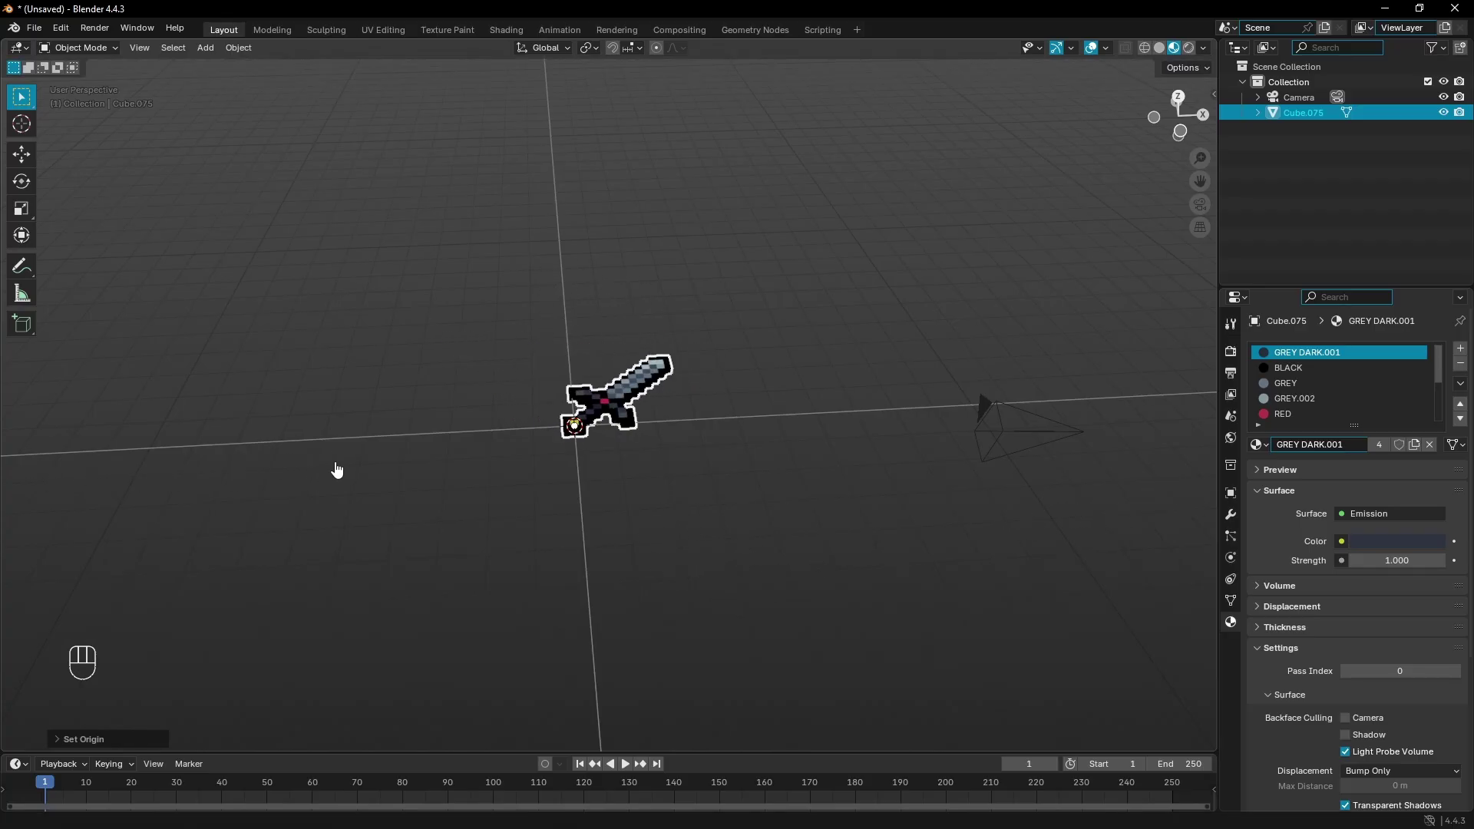
key("r")
key("r")
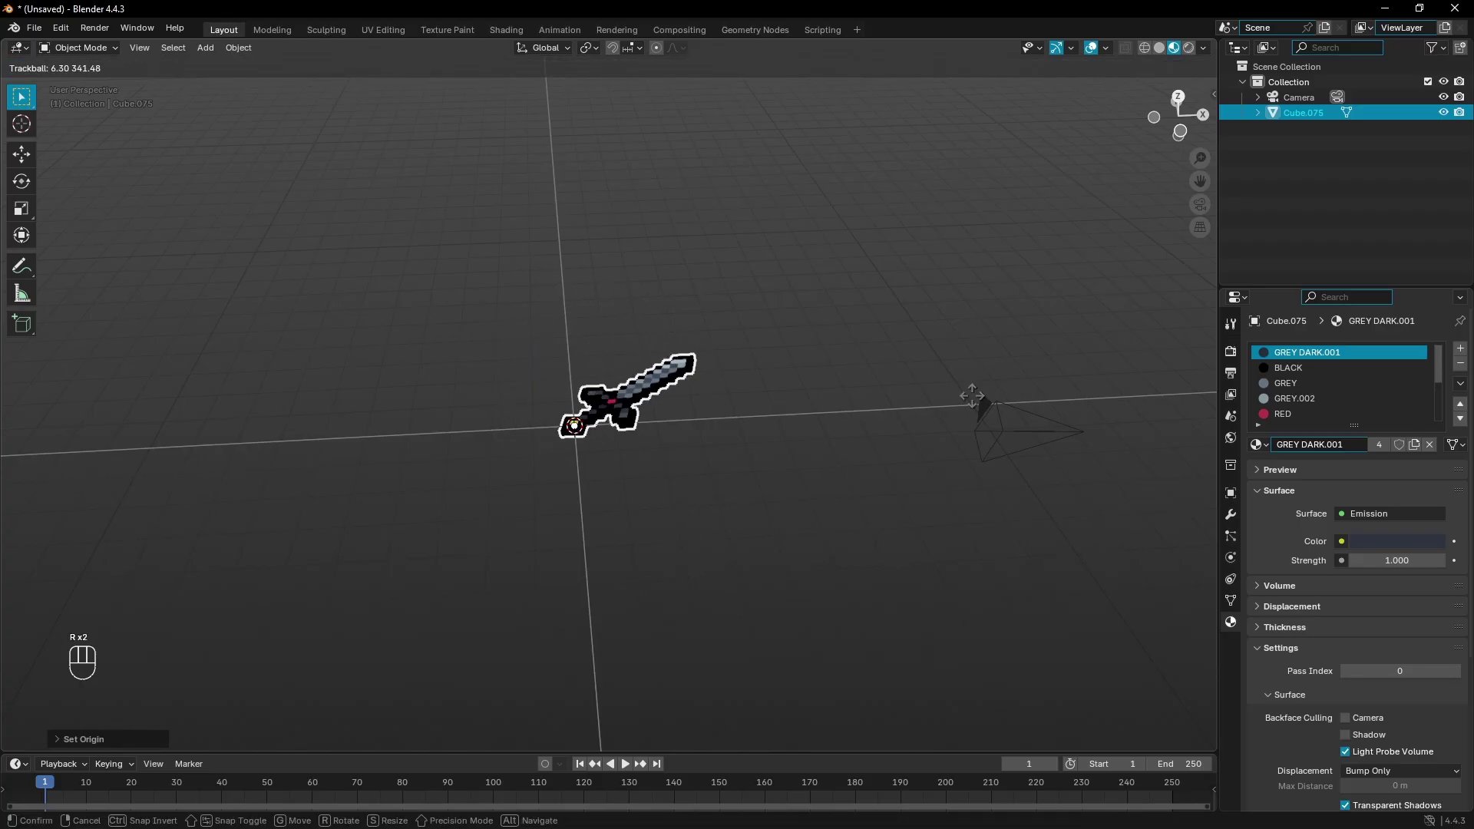
left_click(658, 404)
Bring the sword mesh into Edit Mode with face selection at the blade.
middle_click_drag(658, 405, 714, 372)
scroll(694, 450, "up", 8)
scroll(714, 371, "up", 2)
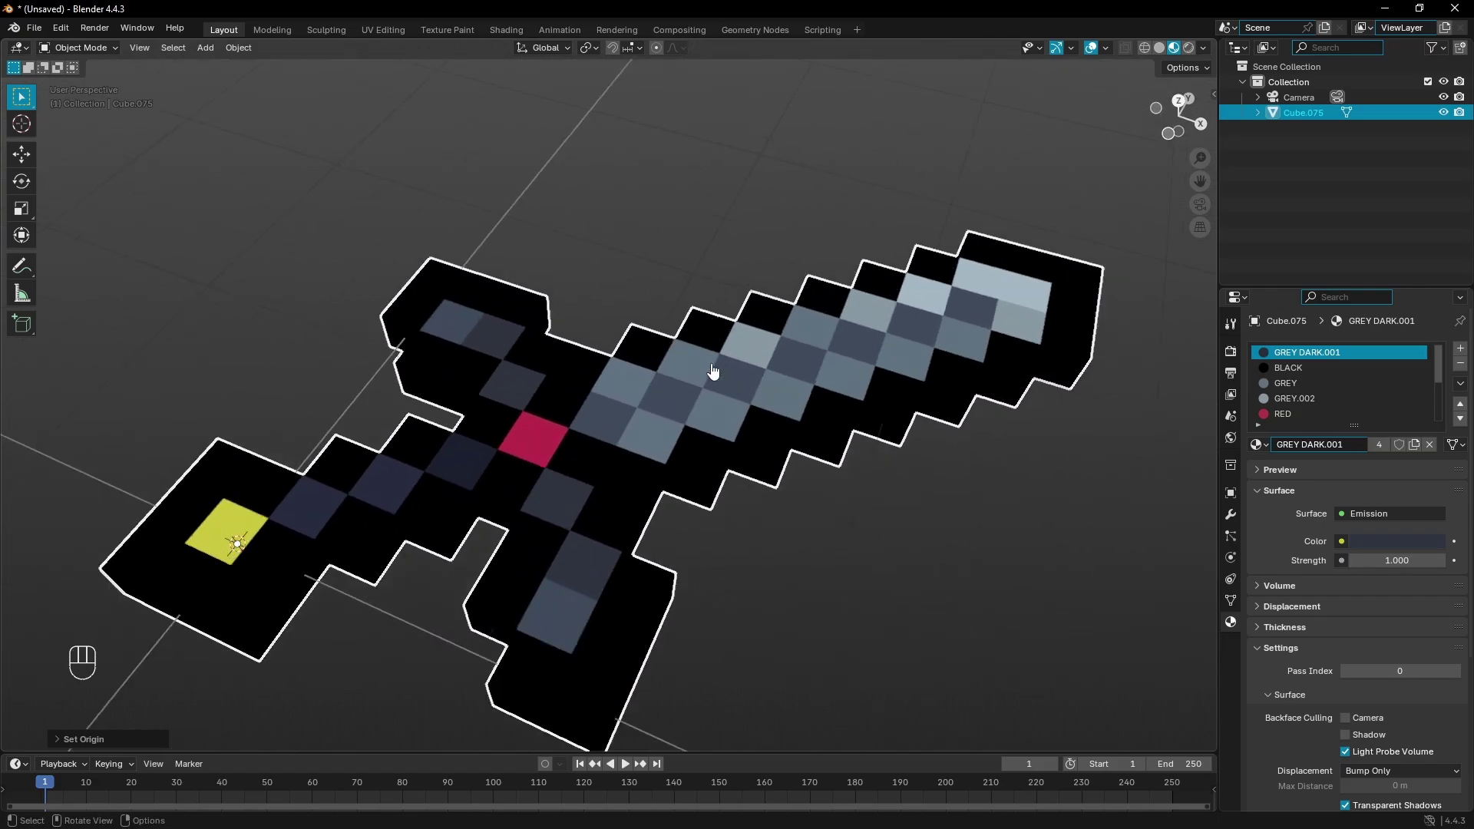
scroll(553, 401, "up", 4)
key("Tab")
middle_click_drag(527, 406, 616, 396, "shift")
key("Tab")
key("Tab")
key("Tab")
key("Tab")
key("Tab")
key("Tab")
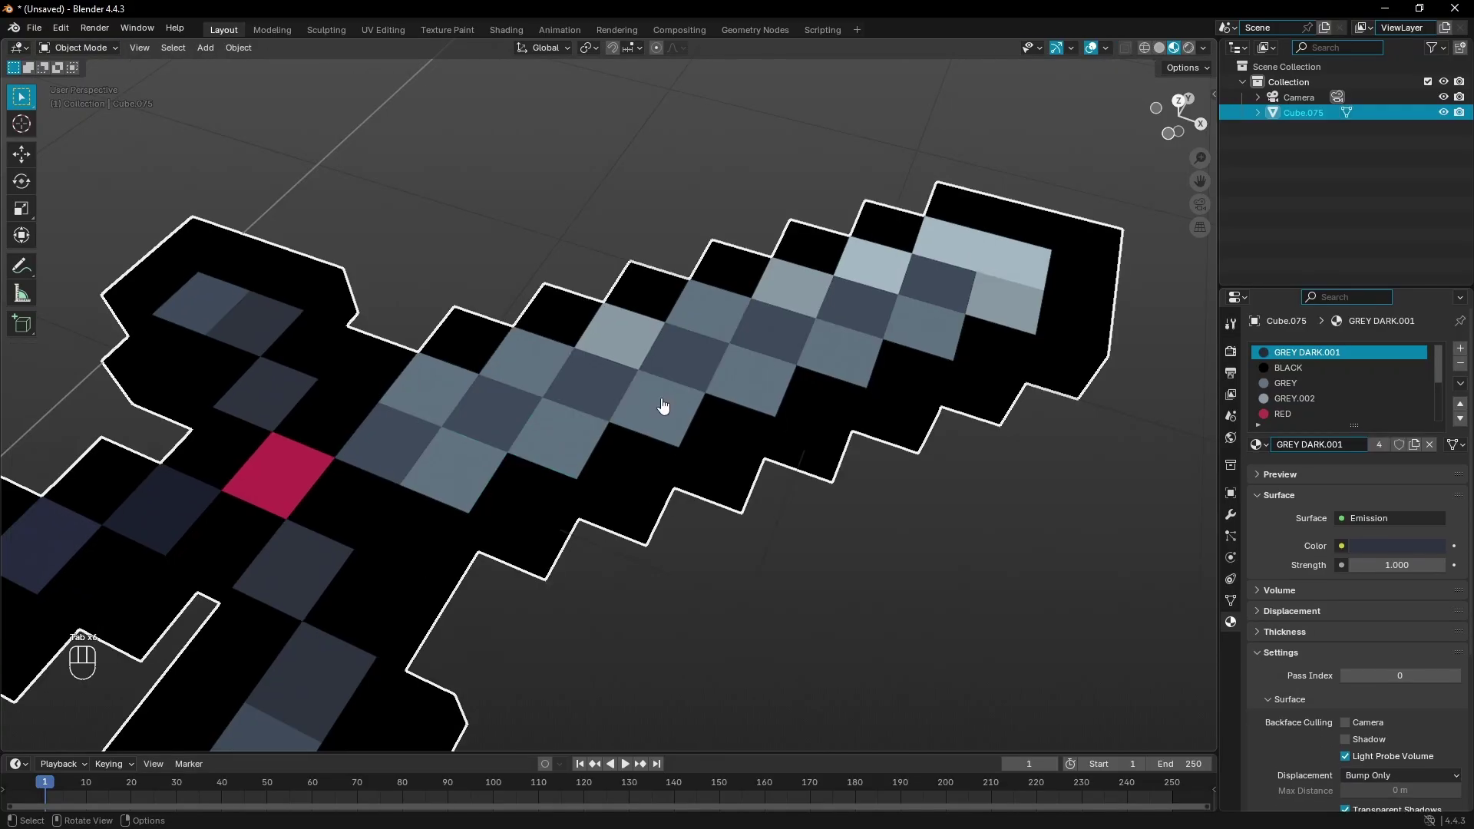
left_click(152, 50)
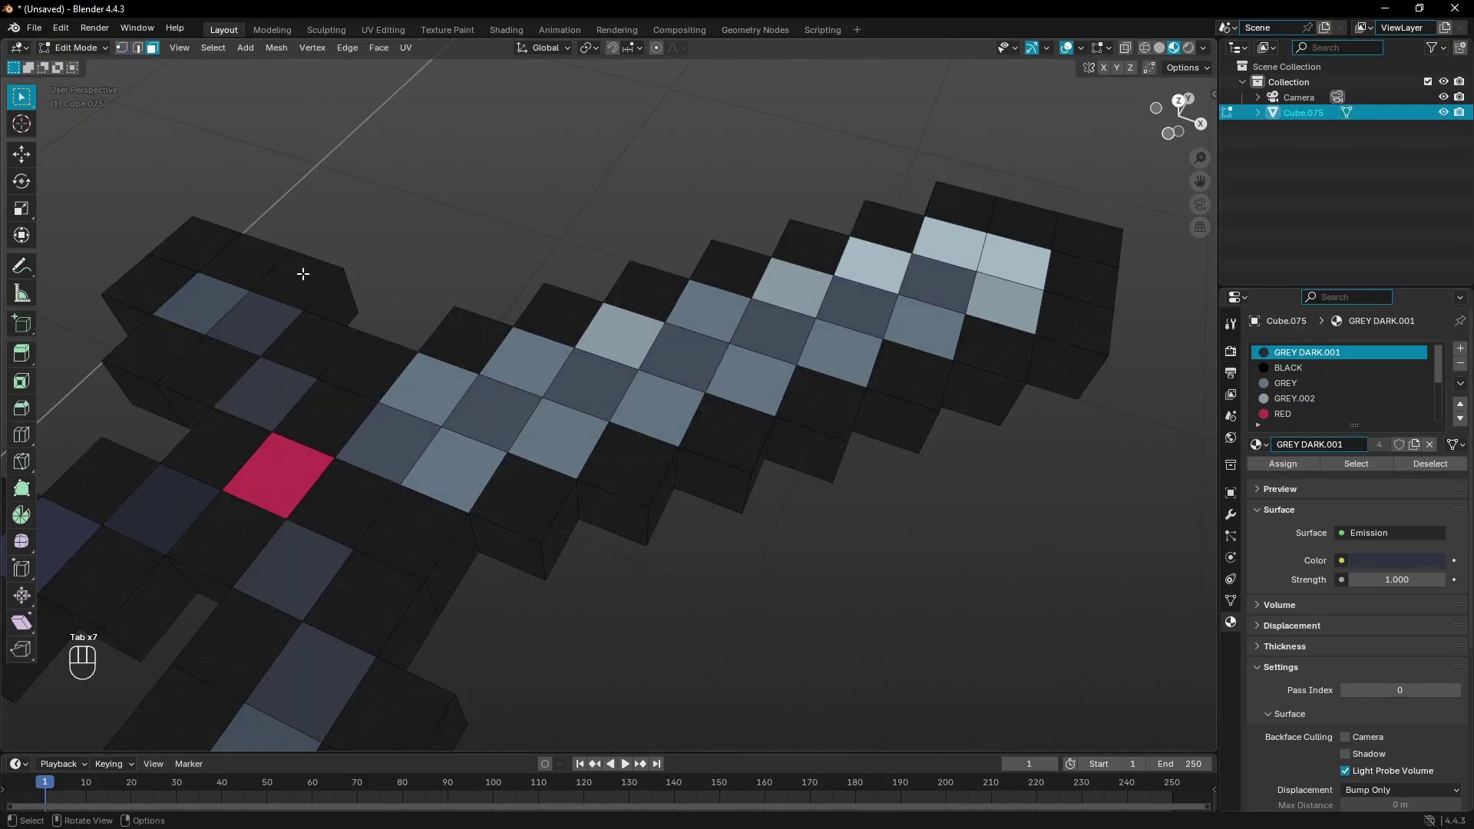
Extrude all the coloured inner faces of the blade slightly upward so they stand above the black outline.
left_click(440, 399)
left_click(395, 444, "shift")
left_click(454, 468, "shift")
left_click(494, 408, "shift")
left_click(530, 364, "shift")
left_click(588, 388, "shift")
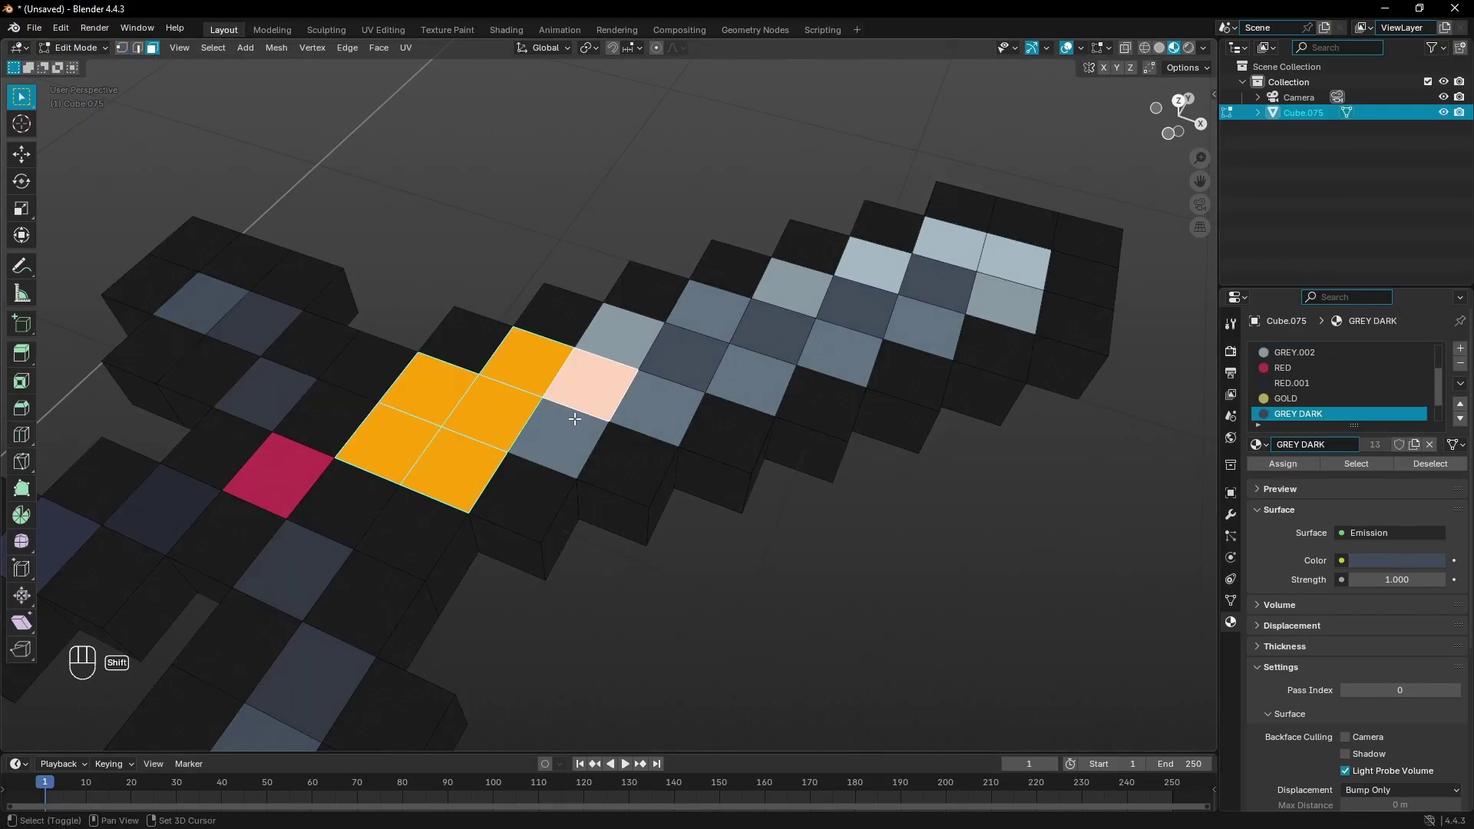
left_click(561, 439, "shift")
left_click(620, 339, "shift")
left_click(656, 407, "shift")
left_click(683, 359, "shift")
left_click(709, 311, "shift")
left_click(767, 330, "shift")
left_click(752, 380, "shift")
left_click(795, 290, "shift")
left_click(841, 352, "shift")
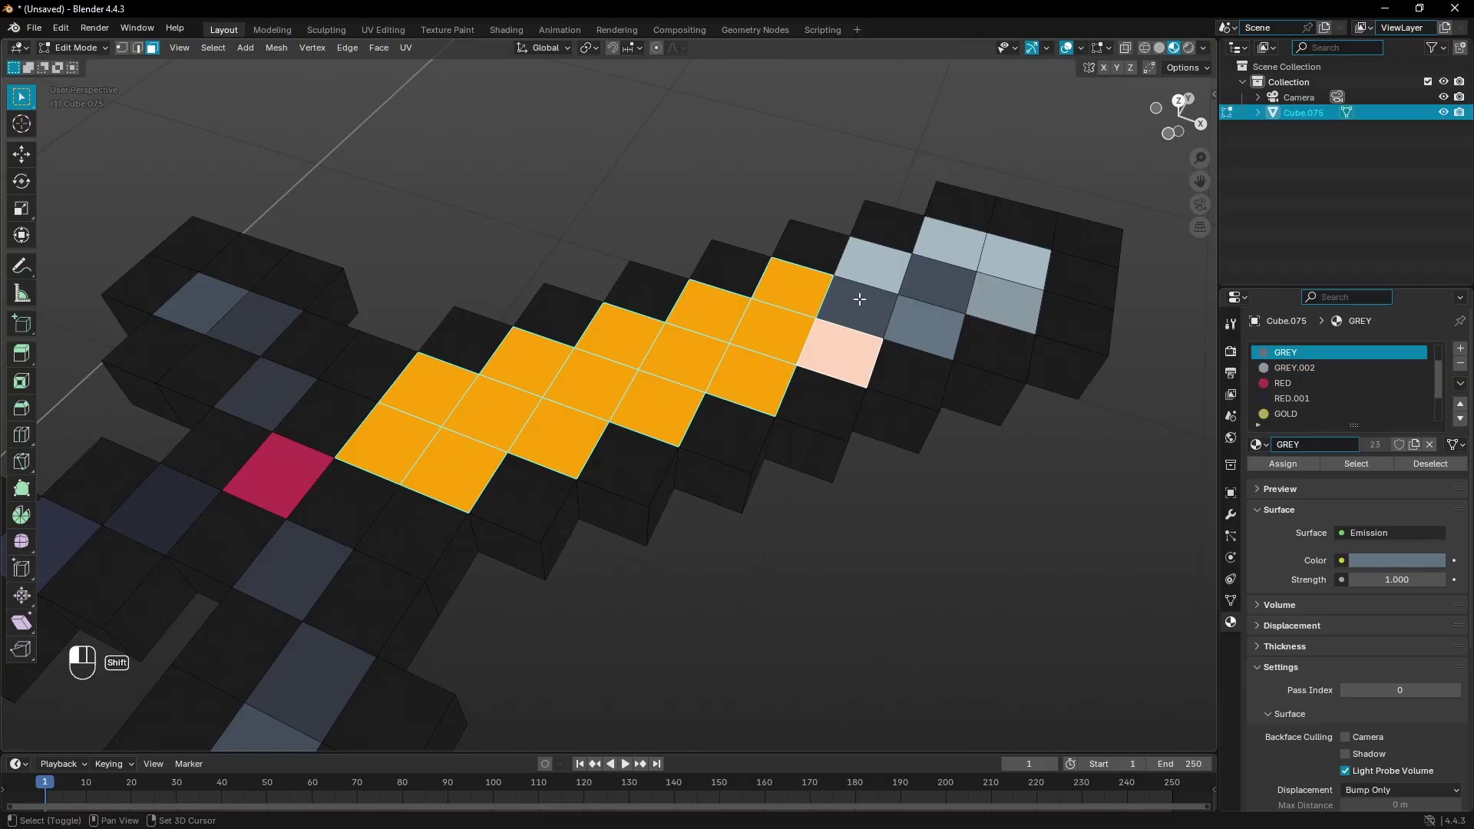
left_click(860, 303, "shift")
left_click(928, 326, "shift")
left_click(951, 239, "shift")
left_click(1014, 261, "shift")
left_click(1003, 301, "shift")
middle_click_drag(813, 434, 884, 354)
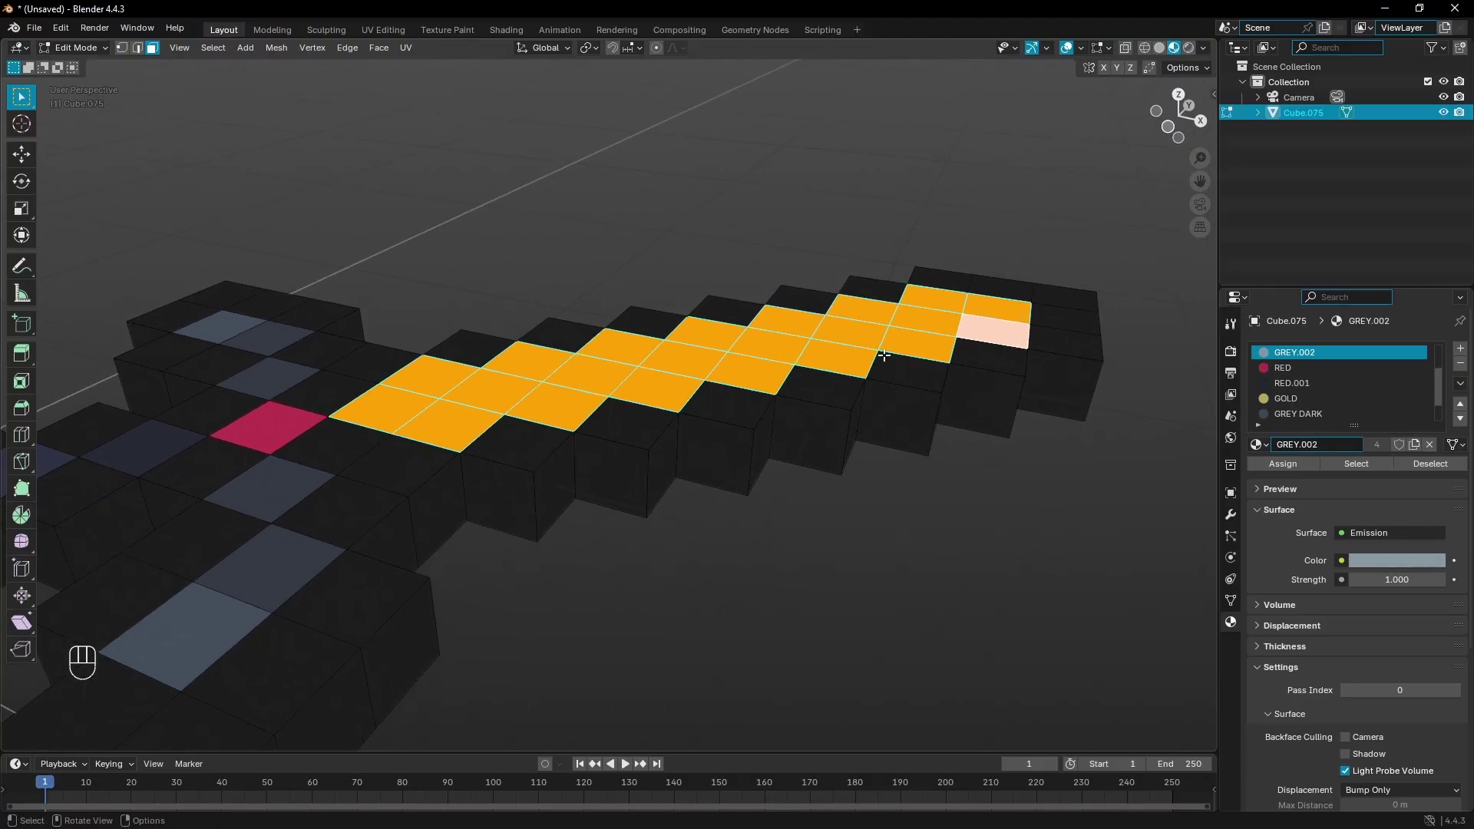
key("e")
left_click(885, 352)
key("Tab")
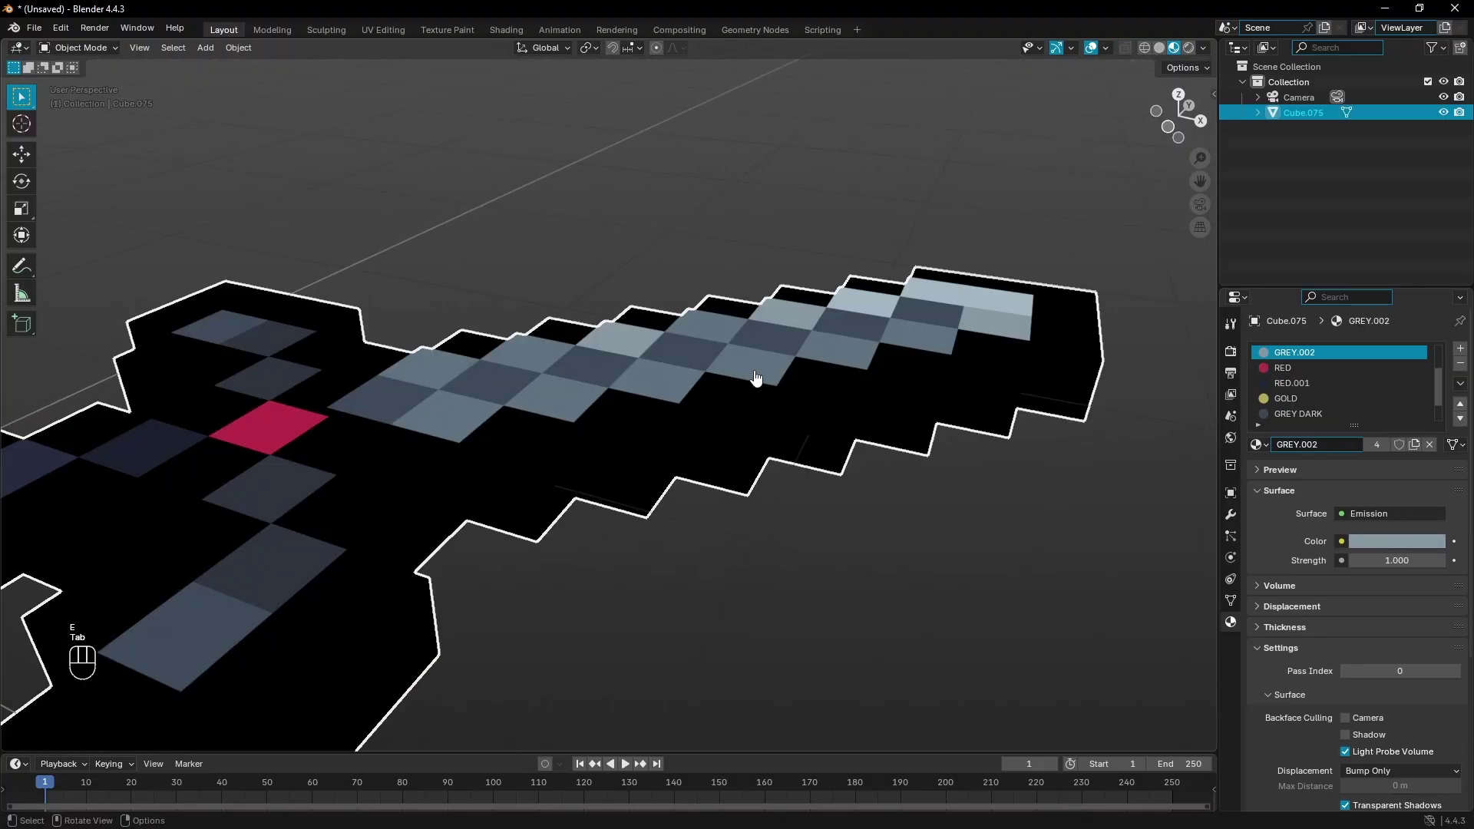
Select the thin black side faces along the near stepped edge of the raised blade, from the guard to the tip.
middle_click_drag(760, 378, 477, 398)
key("Tab")
left_click(476, 399)
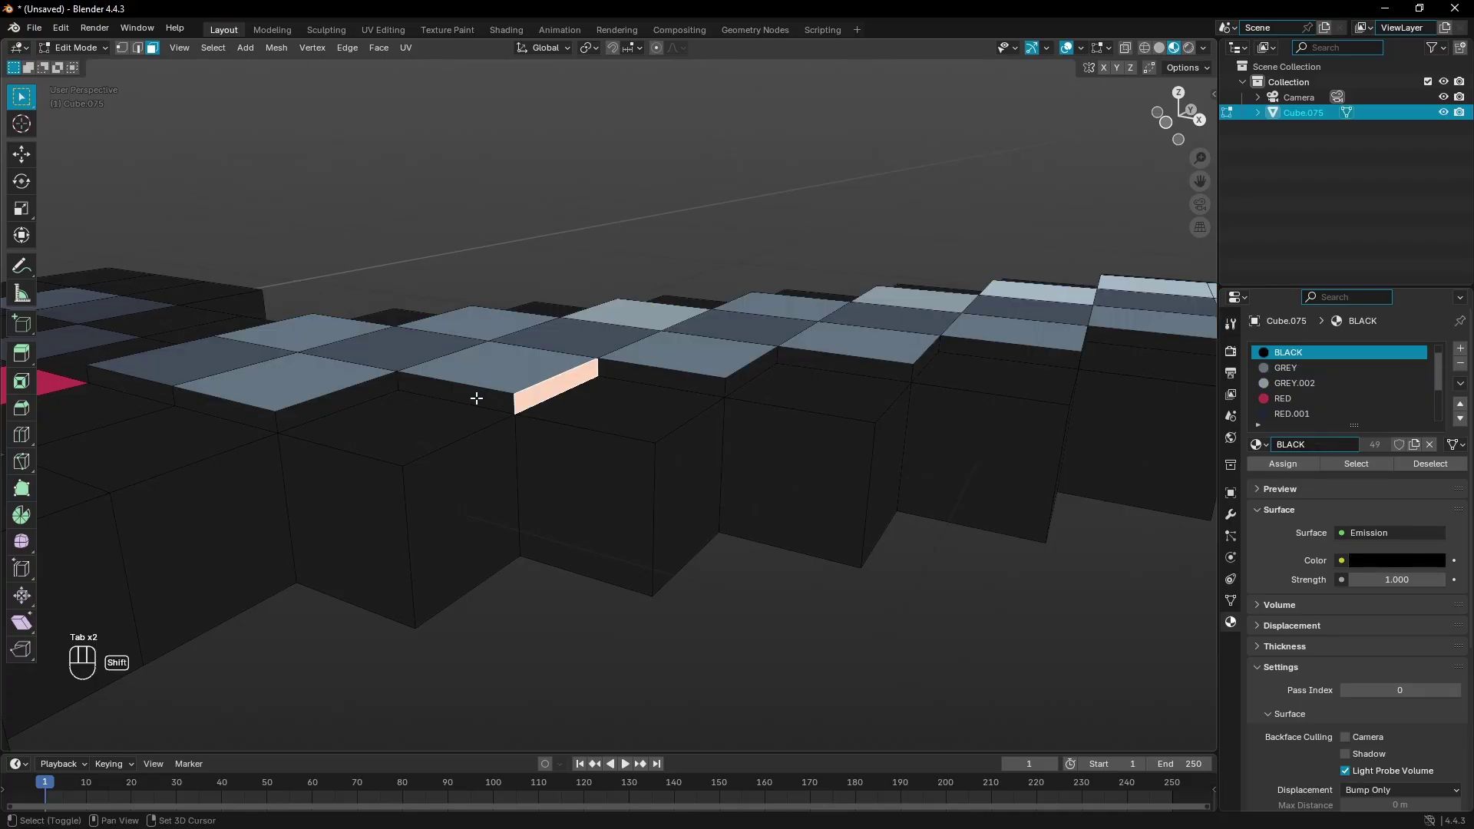
left_click(351, 395, "shift")
left_click(237, 408, "shift")
left_click(159, 399, "shift")
left_click(655, 371, "shift")
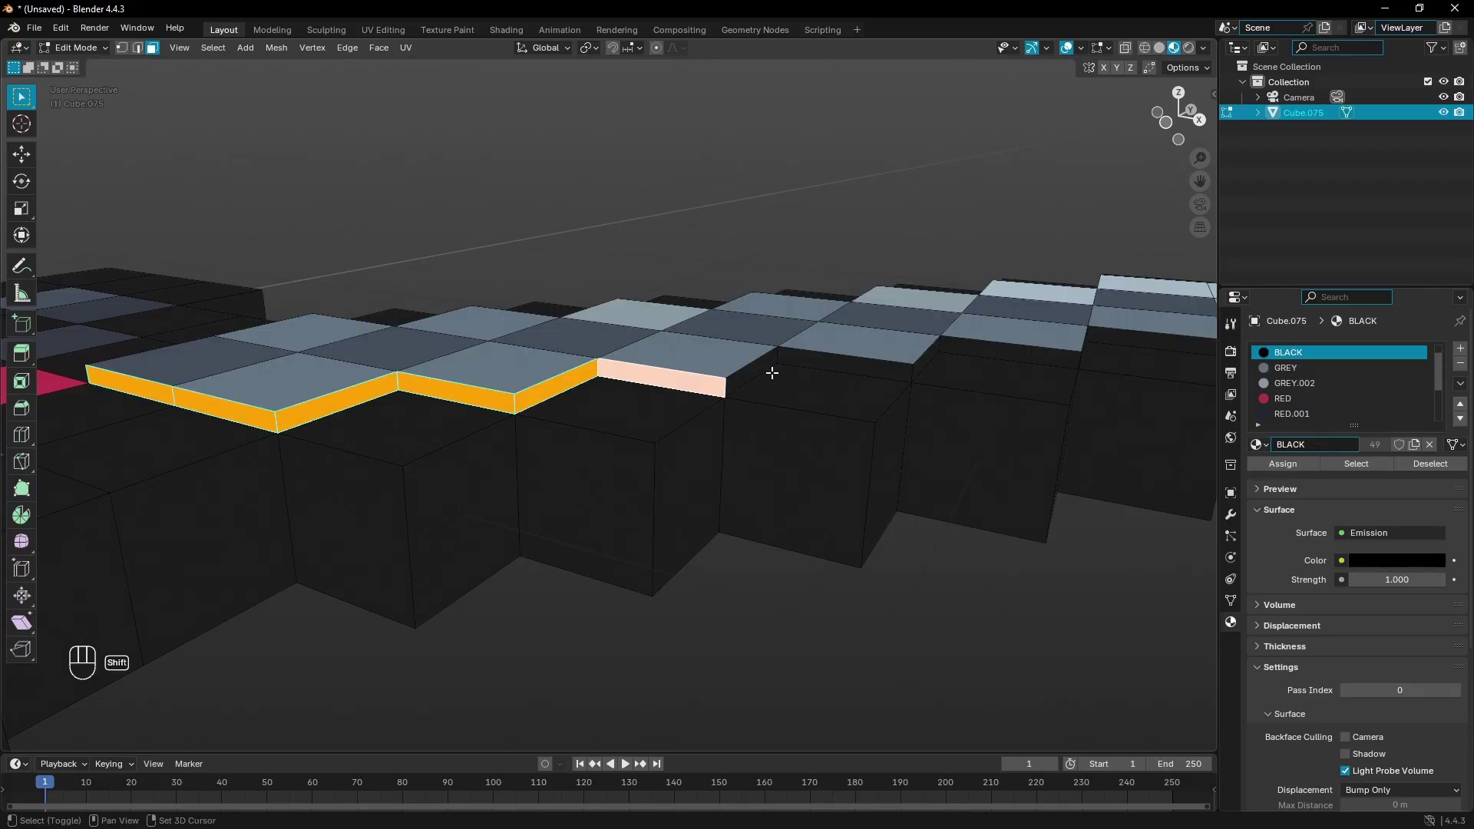
left_click(767, 370, "shift")
left_click(834, 364, "shift")
left_click(972, 350, "shift")
key("ctrl+z")
middle_click_drag(972, 351, 588, 398)
left_click(588, 397, "shift")
left_click(764, 388, "shift")
left_click(861, 370, "shift")
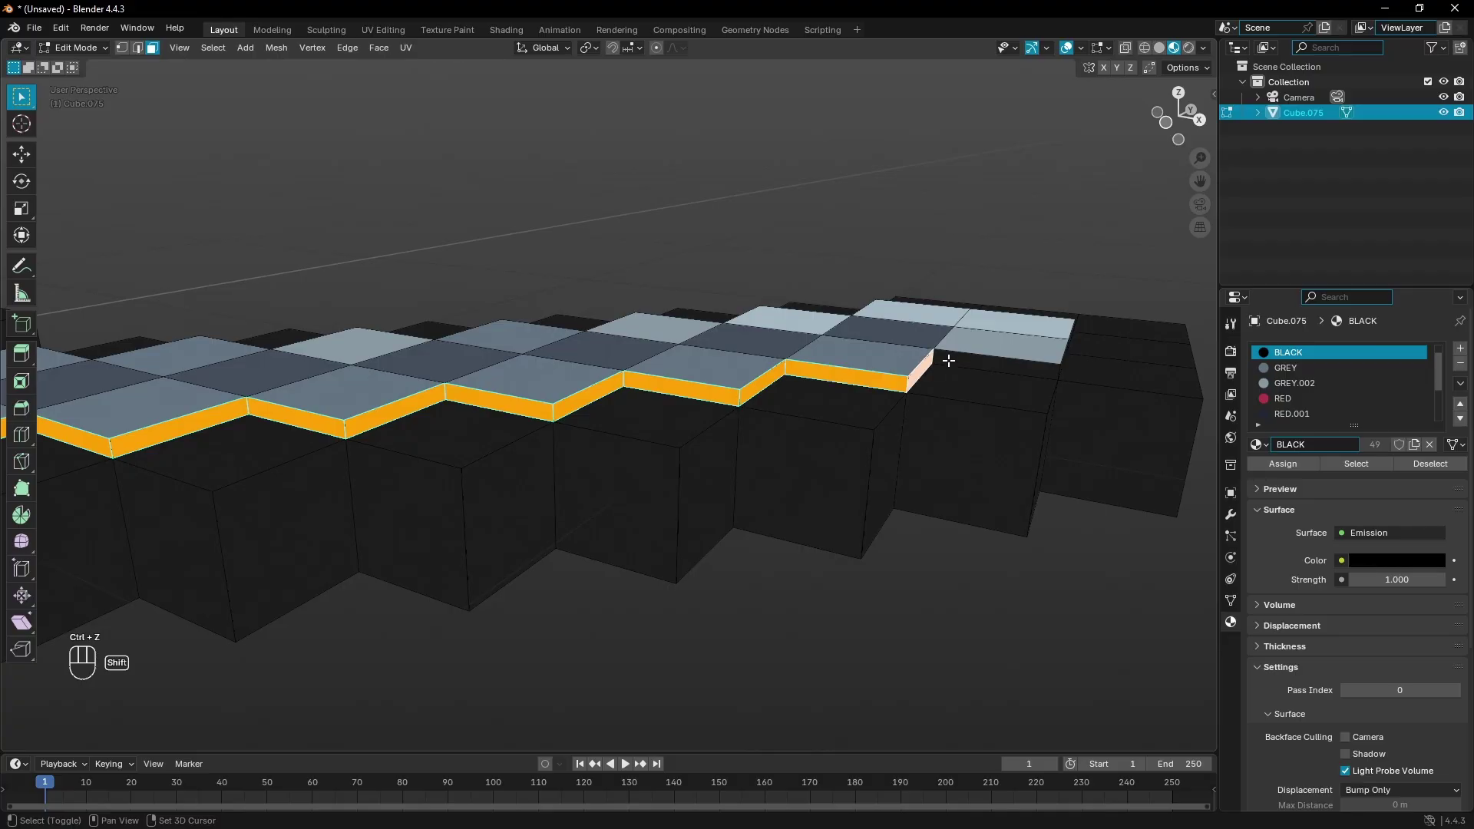
left_click(951, 361, "shift")
middle_click_drag(956, 363, 883, 374)
middle_click_drag(1165, 480, 975, 395, "shift")
left_click(719, 415, "shift")
left_click(798, 400, "shift")
middle_click_drag(483, 378, 634, 366)
mouse_move(634, 365)
middle_mouse_down("shift")
mouse_move(859, 342)
mouse_move(612, 384)
middle_mouse_up("shift")
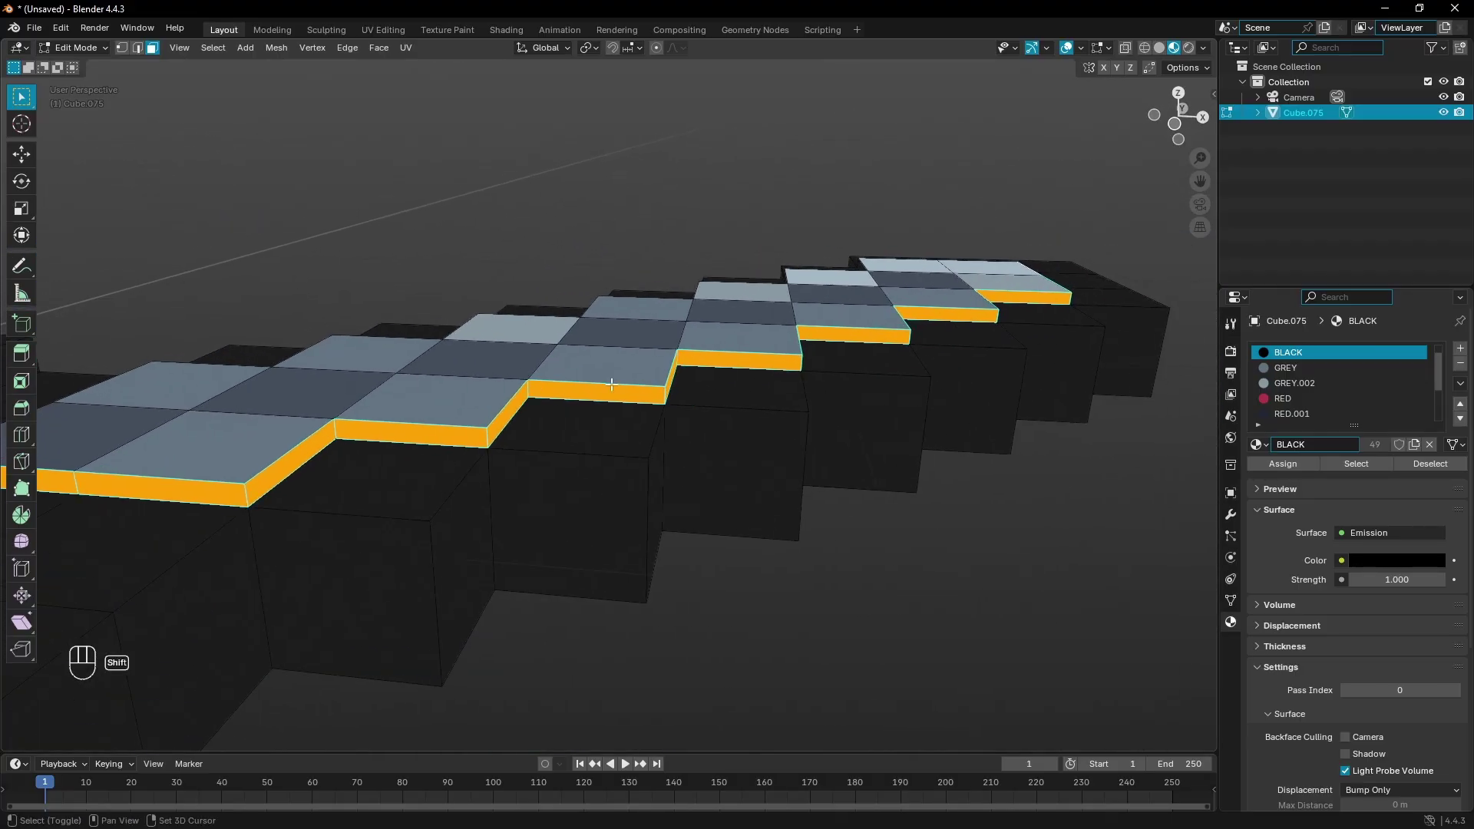
Add a material slot with a new material to the sword for the selected blade side faces.
left_click(1297, 368)
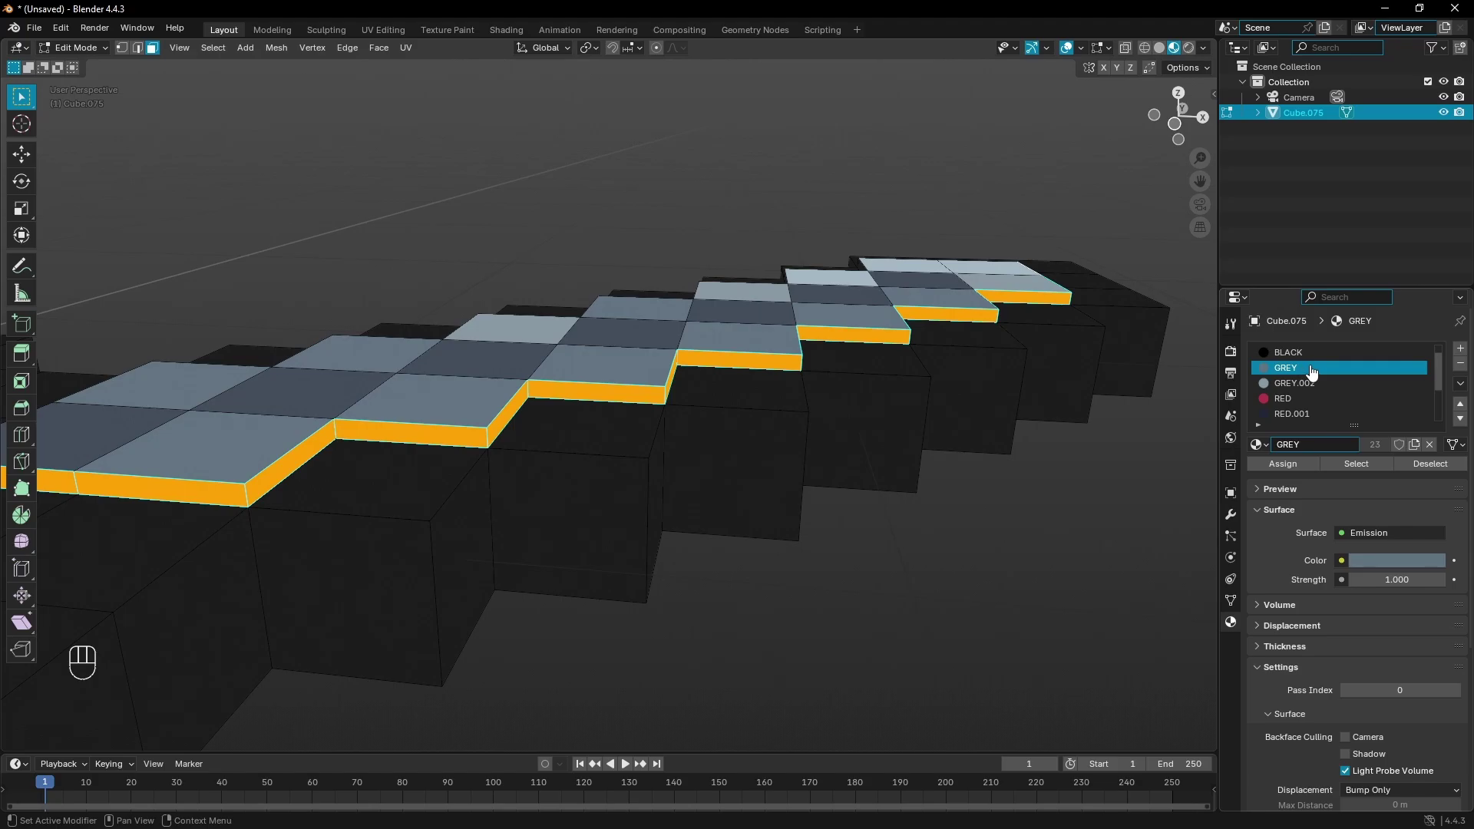
key("Tab")
middle_click_drag(698, 445, 644, 407)
key("Tab")
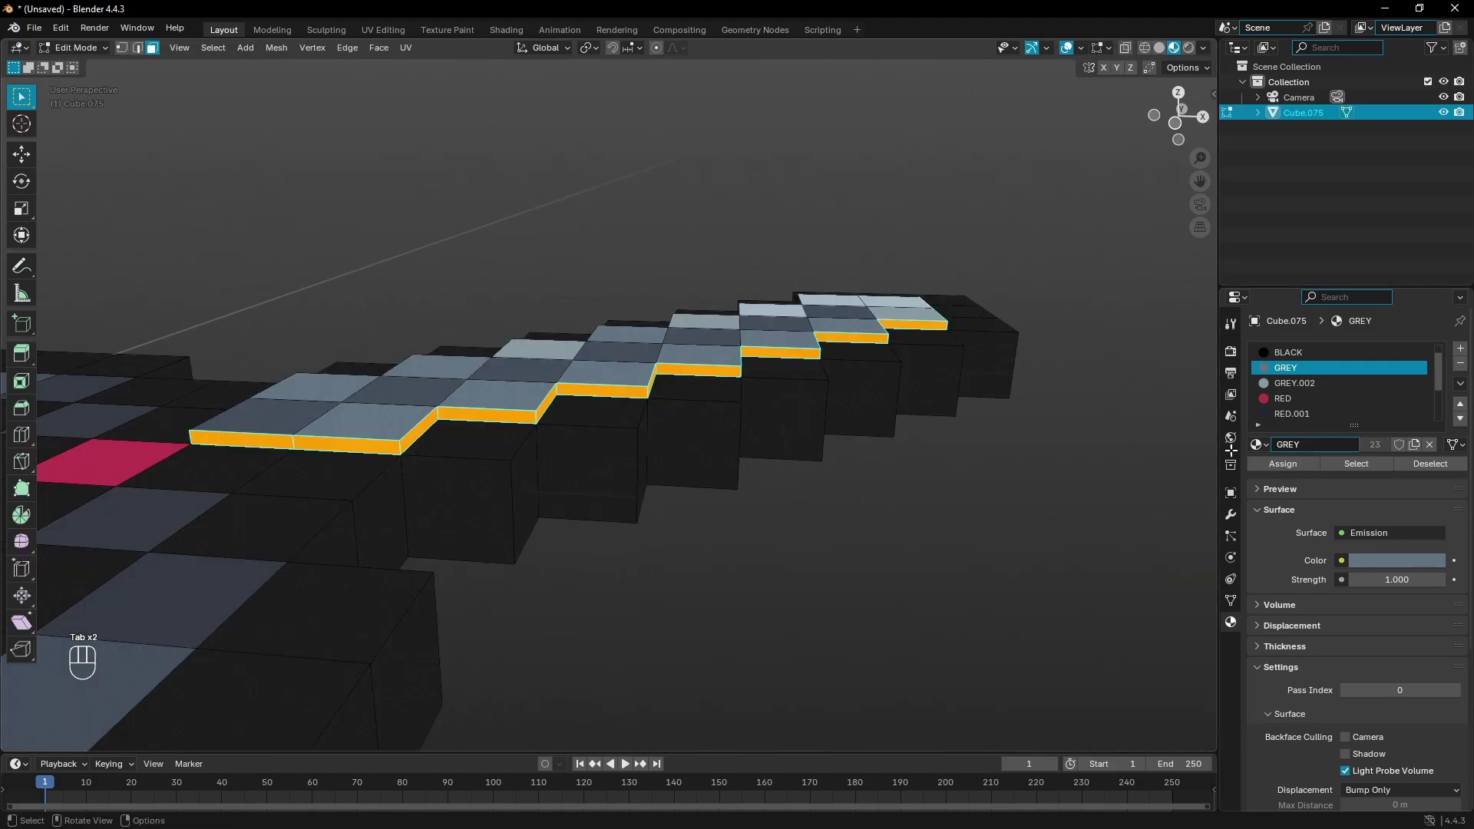
left_click(1460, 348)
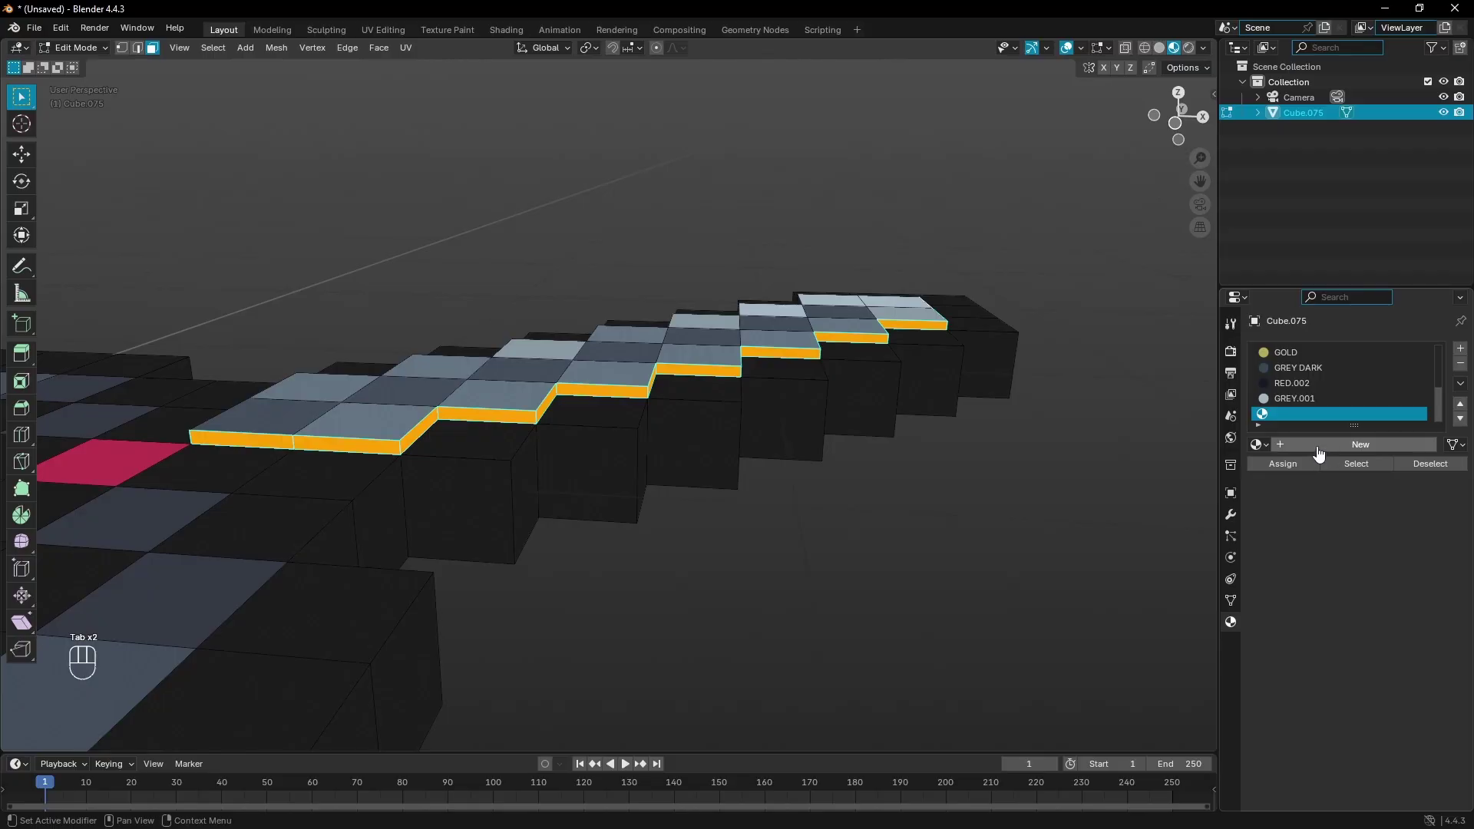
left_click(1318, 448)
left_click(1378, 562)
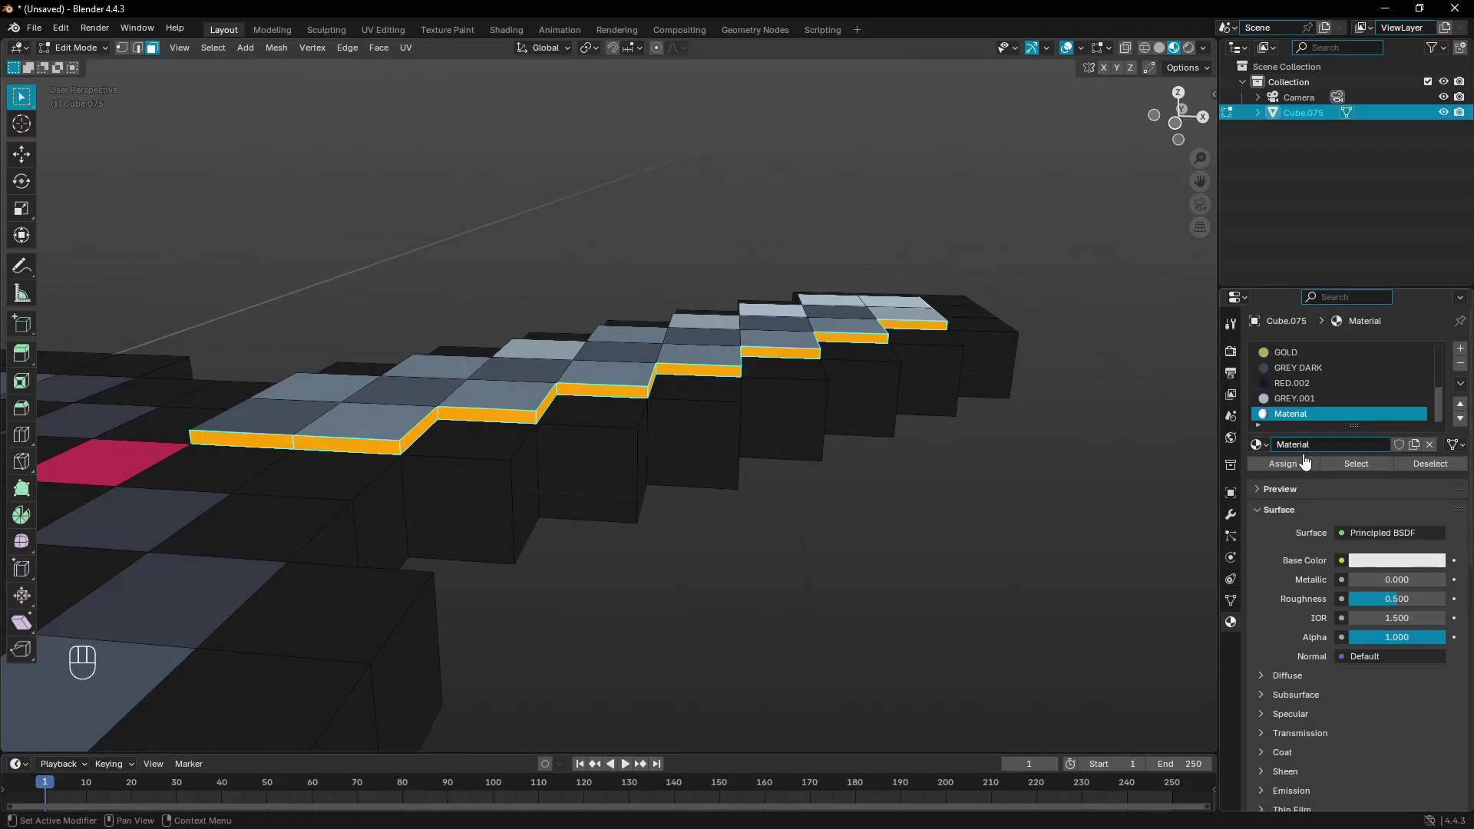
Hide the viewport overlays and assign the new material to the selected blade side faces.
key("Tab")
key("Tab")
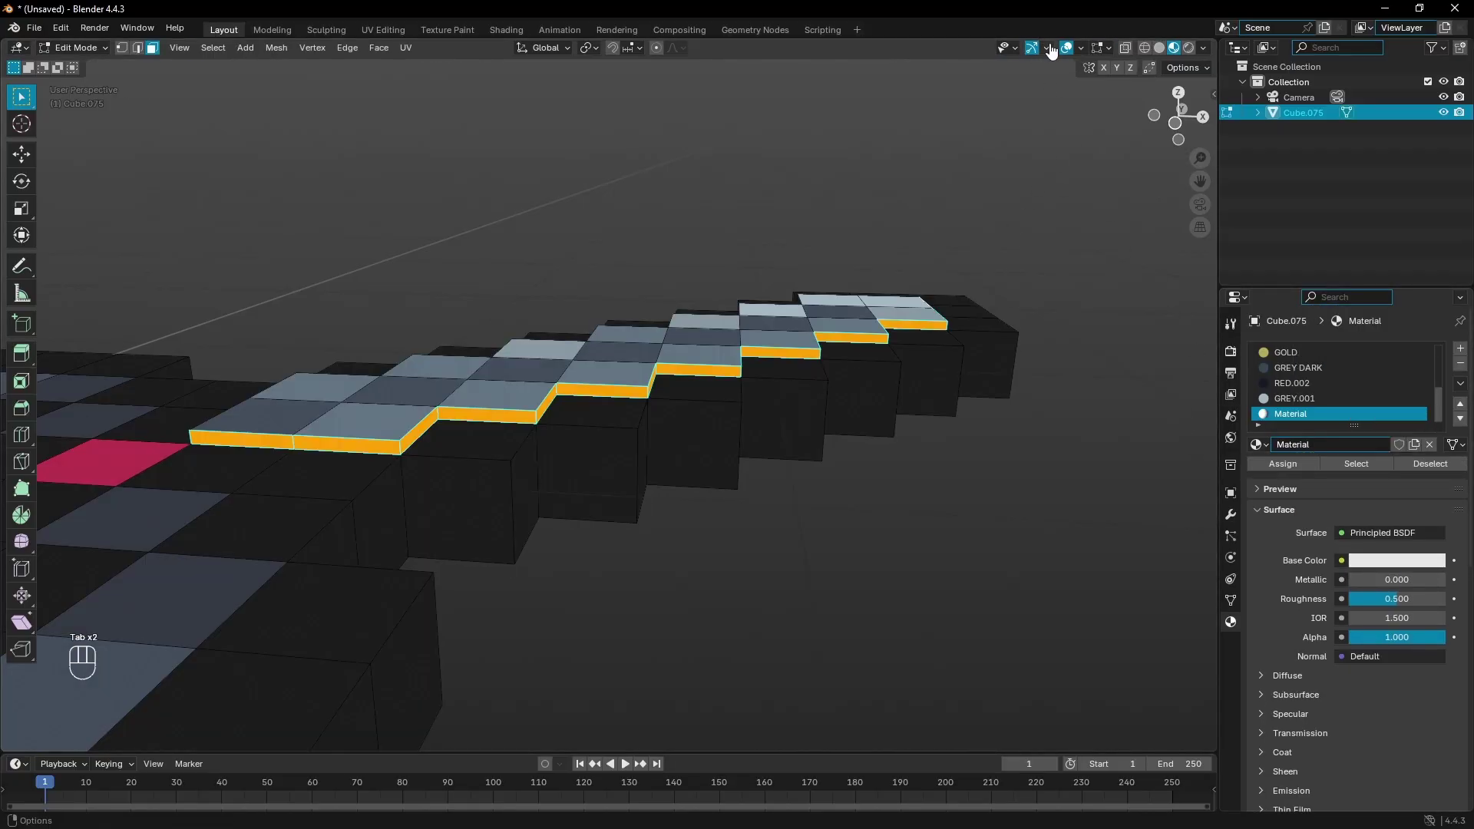
key("Tab")
left_click(1399, 562)
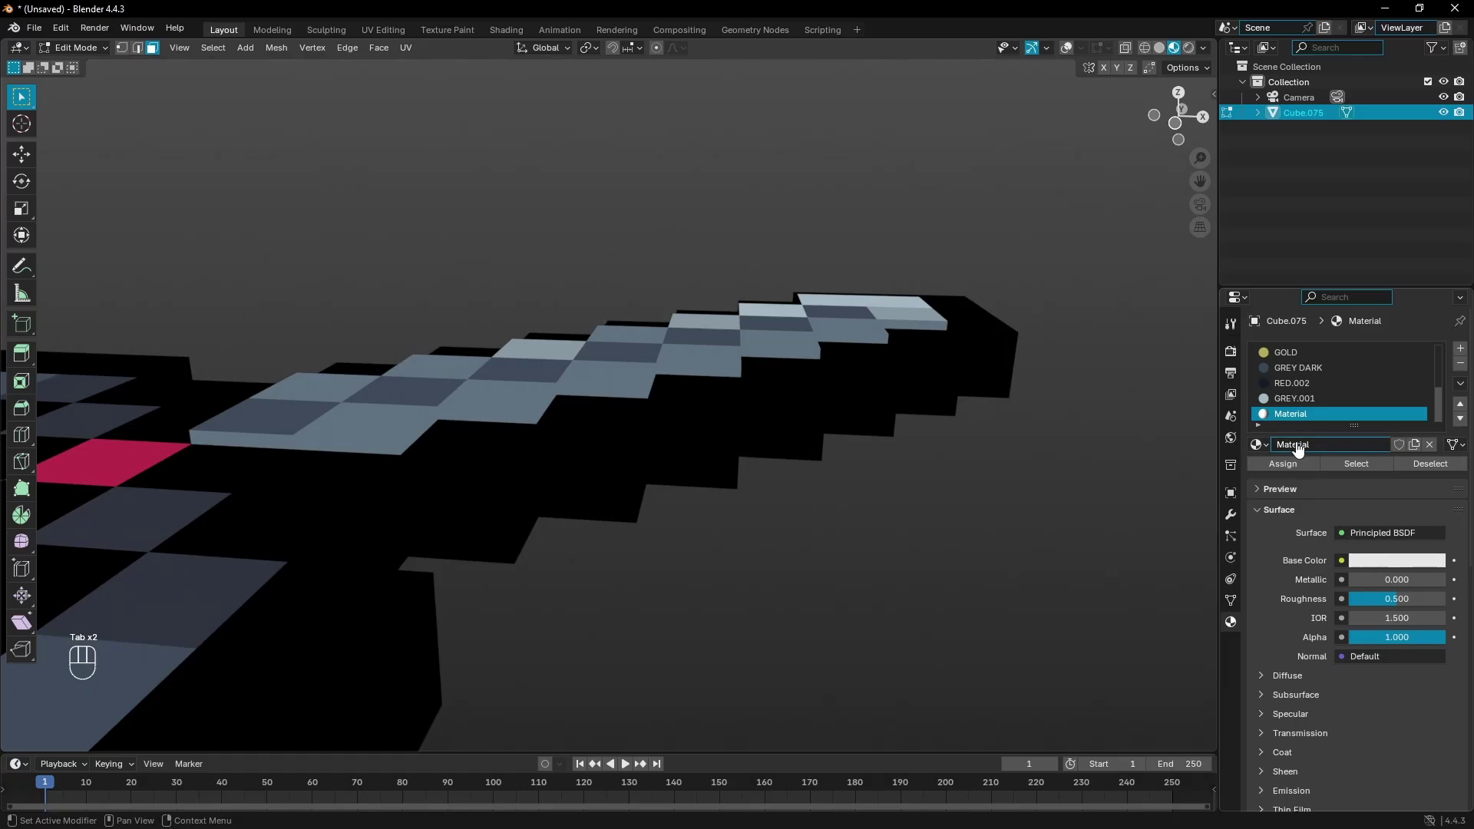
left_click(1283, 464)
Set the new side-face material's base color to dark blue-grey #445161FF.
left_click(1378, 568)
mouse_move(1433, 335)
left_mouse_down()
mouse_move(1433, 375)
mouse_move(1370, 364)
mouse_move(1450, 386)
mouse_move(1435, 390)
left_mouse_up()
left_click_drag(1368, 356, 1371, 354)
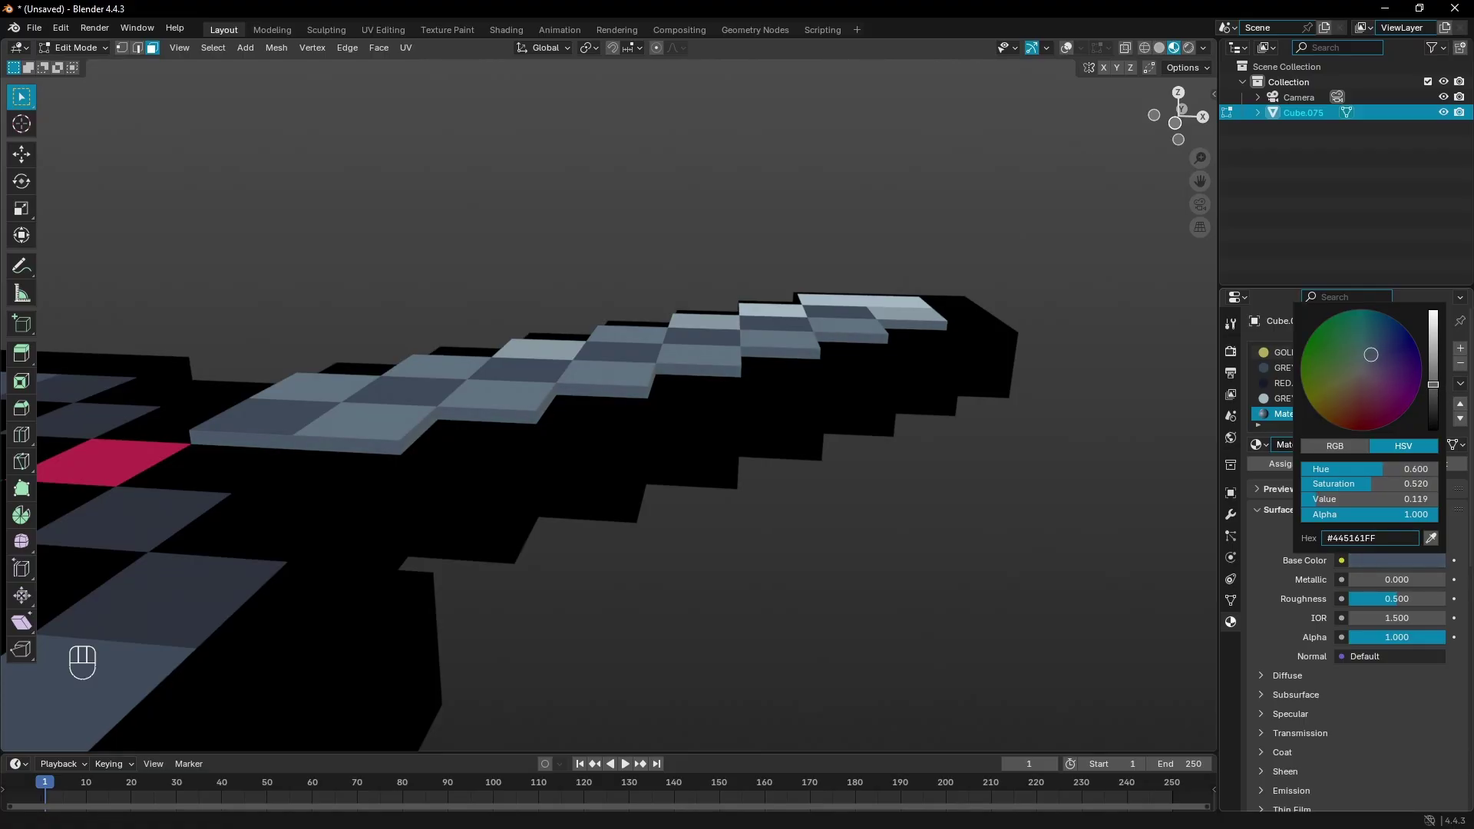
Select the red centre face of the guard and turn the viewport overlays back on.
middle_click_drag(881, 447, 790, 470)
middle_click_drag(494, 471, 669, 447, "shift")
scroll(670, 446, "up", 3)
mouse_move(670, 447)
middle_mouse_down()
mouse_move(685, 454)
mouse_move(675, 427)
middle_mouse_up()
key("Tab")
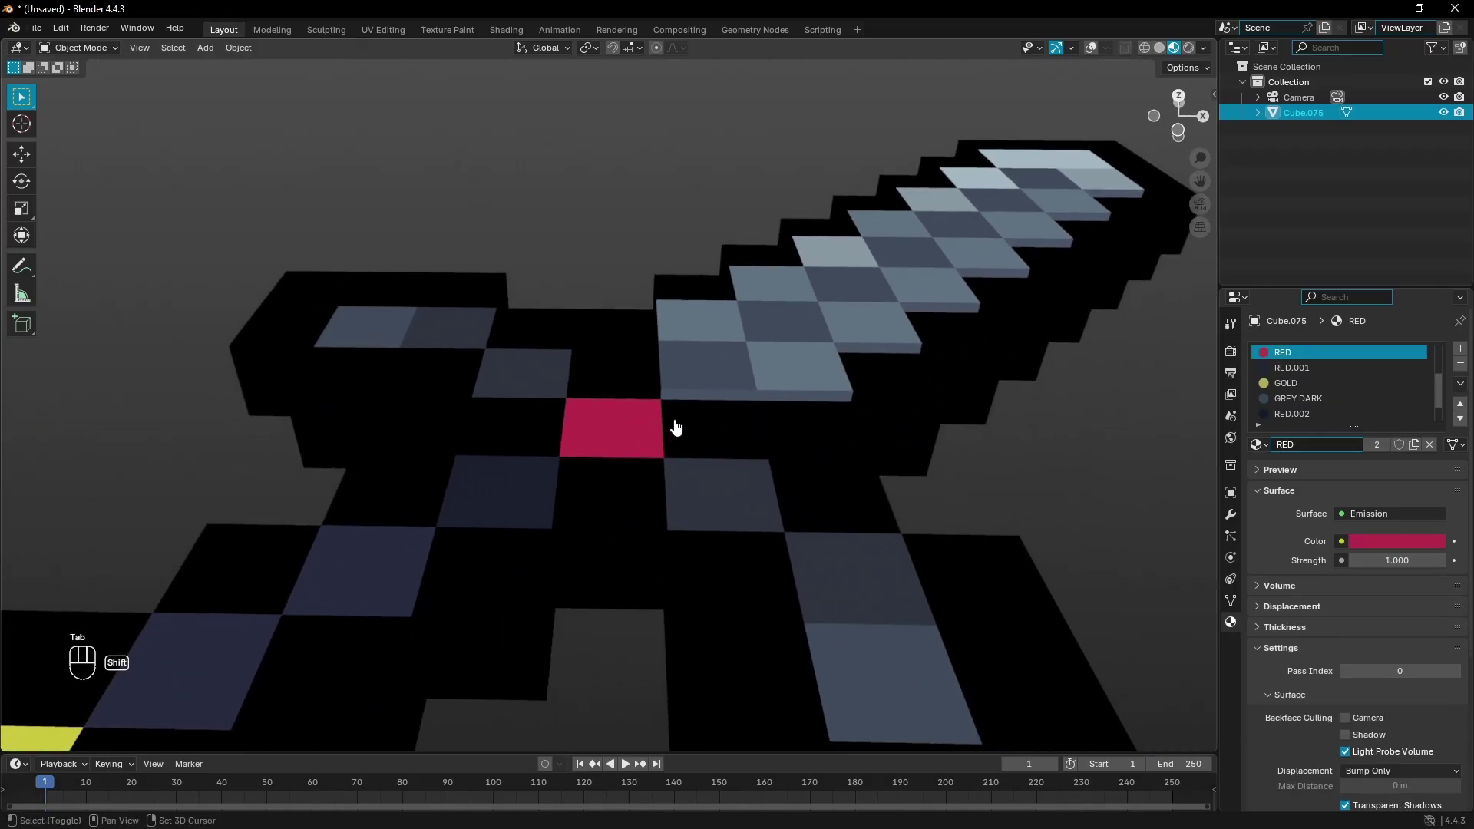
left_click(1090, 52)
key("Tab")
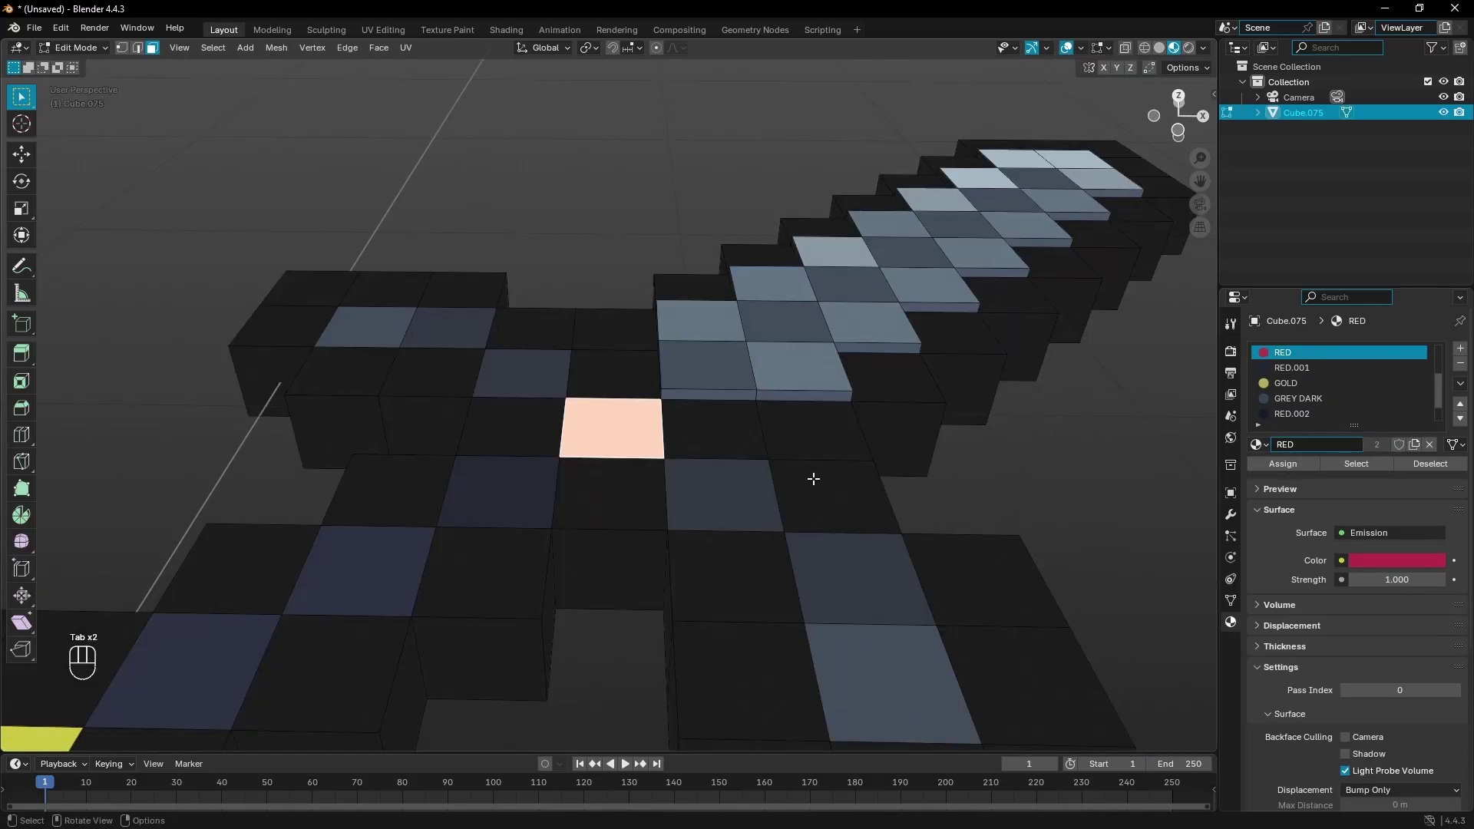
Extrude the red centre face upward and scale its top down into a tapered gem.
scroll(810, 488, "up", 2)
middle_click_drag(807, 467, 806, 441)
key("e")
left_click(818, 413)
middle_click_drag(736, 373, 695, 431)
key("s")
left_click(751, 376)
key("Tab")
key("Tab")
Assign the RED material to the sloped black side faces of the gem.
left_click(637, 413)
left_click(676, 407, "shift")
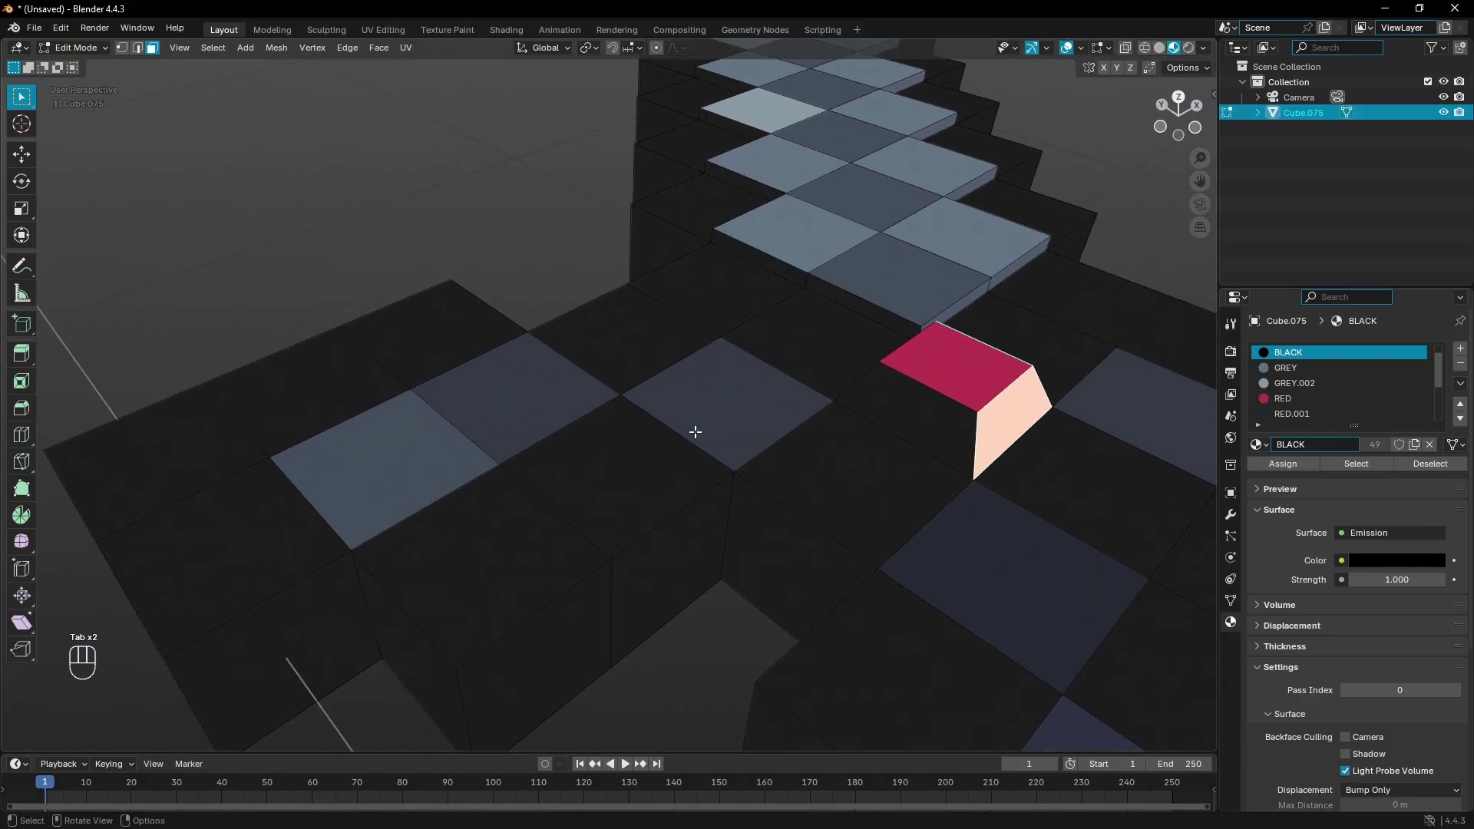
left_click(829, 378, "shift")
middle_click_drag(829, 378, 691, 438)
left_click(835, 388, "shift")
left_click(1282, 398)
middle_click_drag(906, 422, 1013, 429)
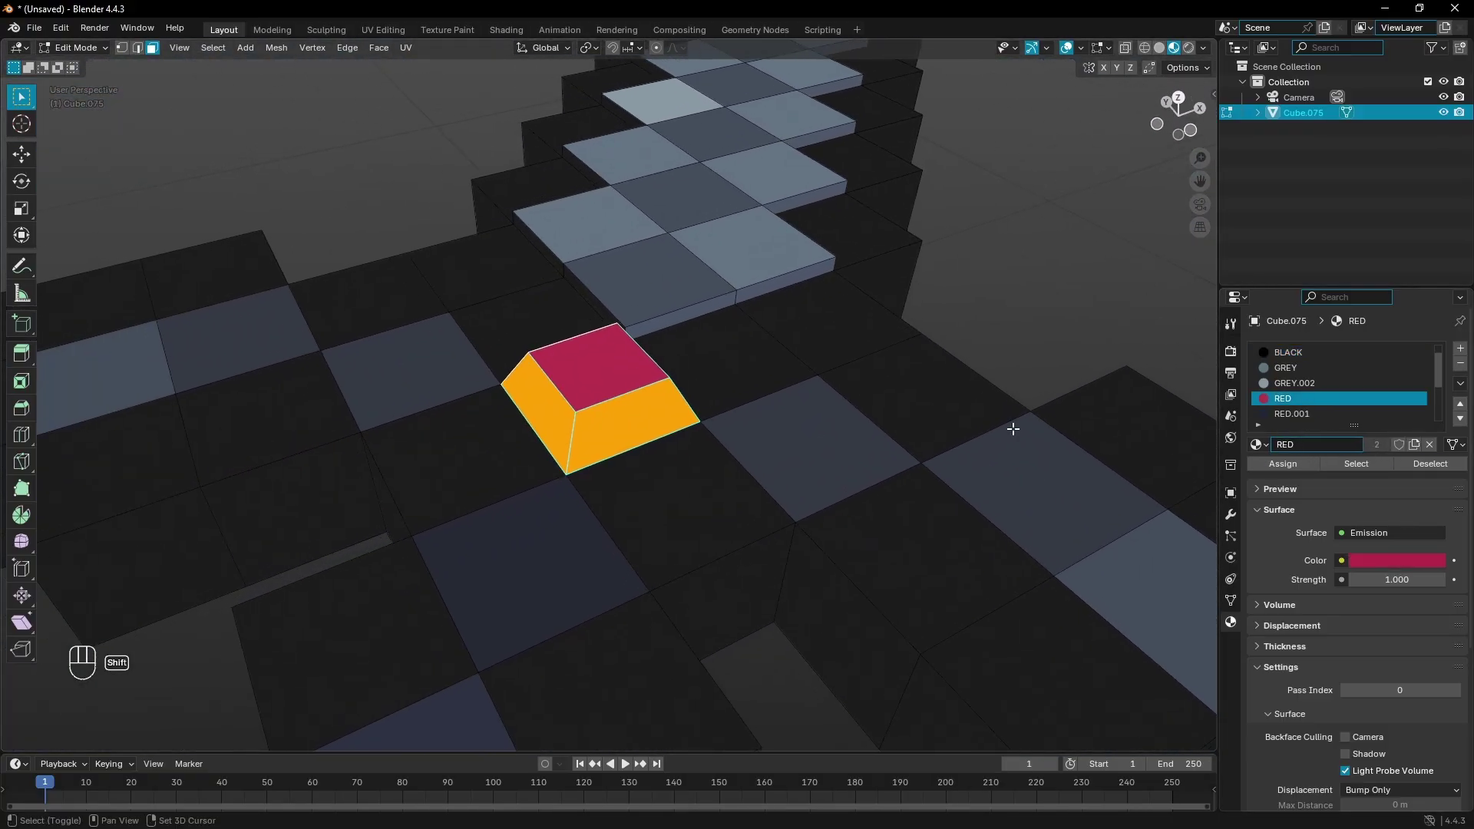
left_click(1283, 464)
key("Tab")
key("Tab")
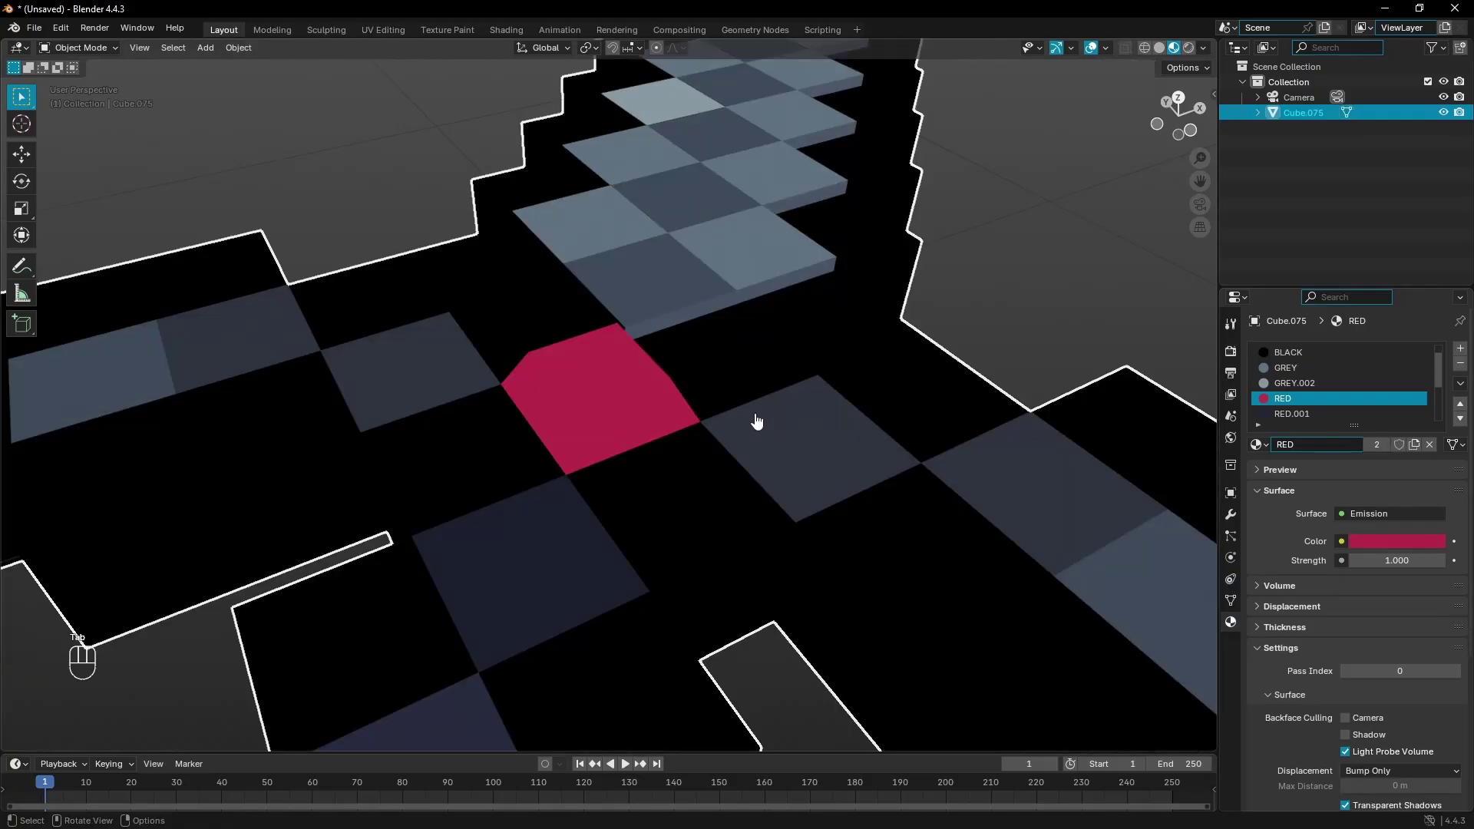
Make the gem's RED material a separate copy and darken its emission color.
key("Tab")
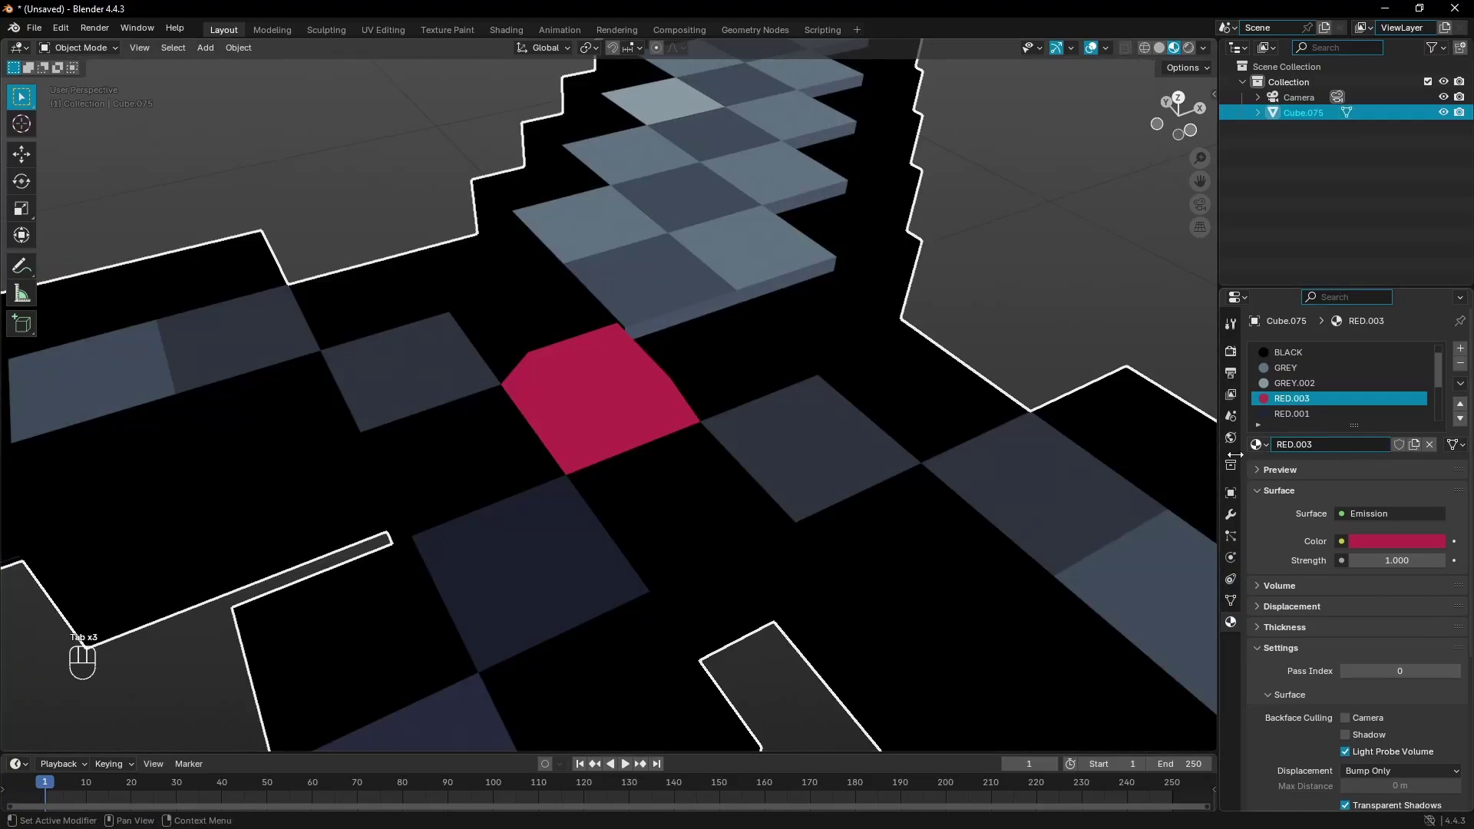
left_click(1383, 544)
left_click_drag(1432, 339, 1433, 344)
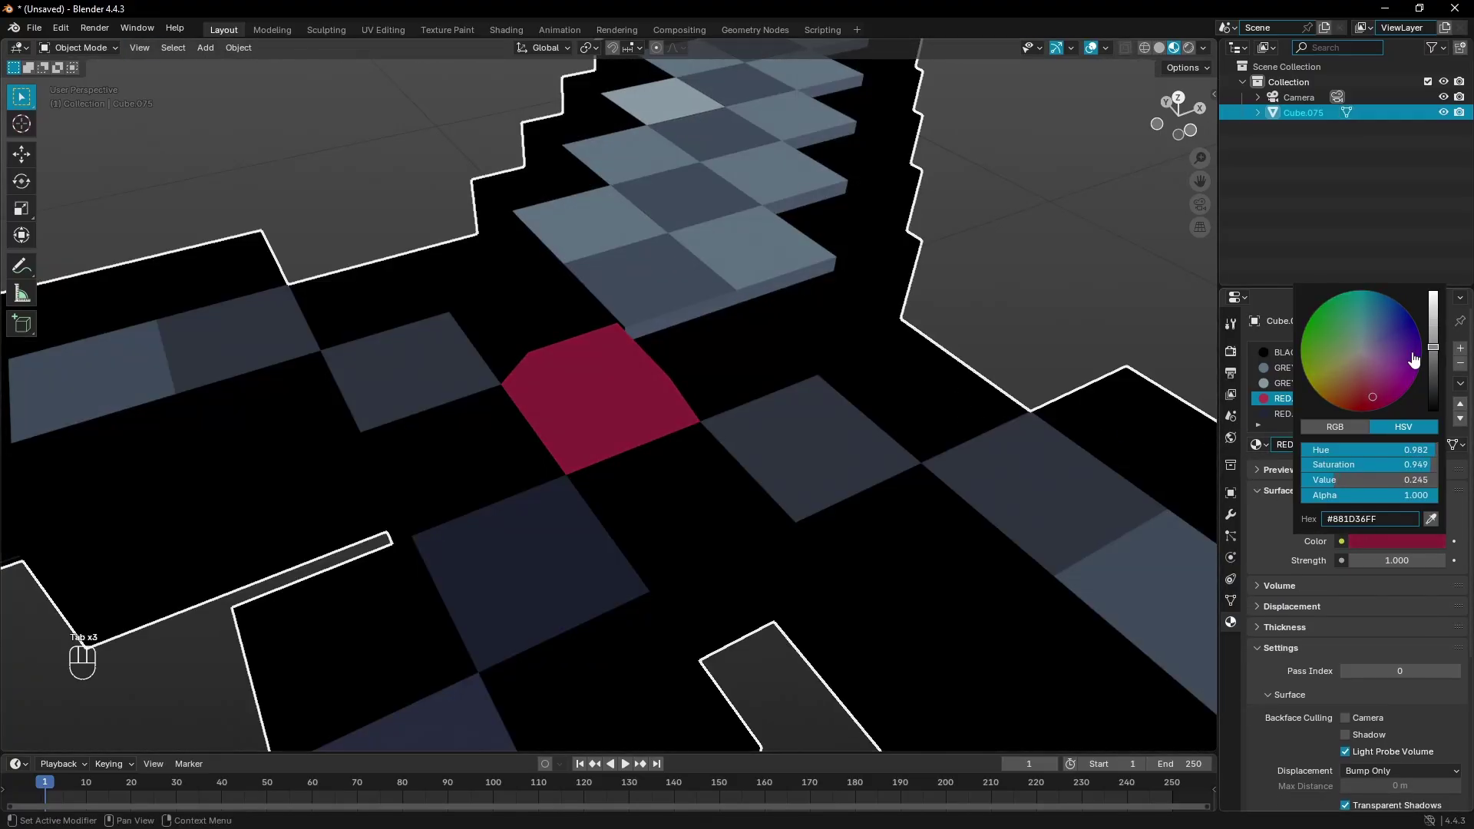
left_click(1389, 540)
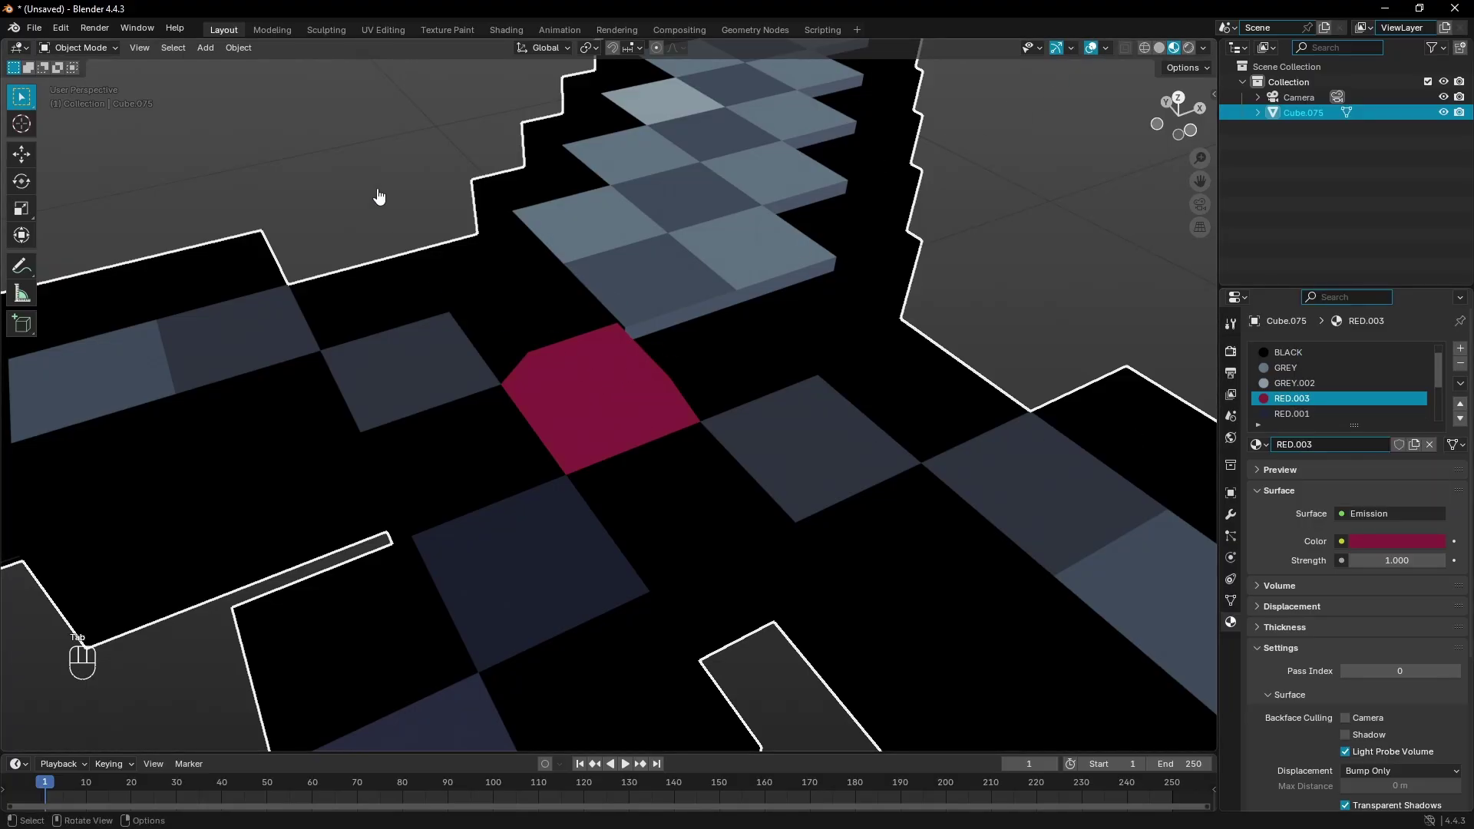
Assign RED.003 to the gem's top face and brighten the material's color to #A8234DFF.
key("Tab")
left_click(597, 357)
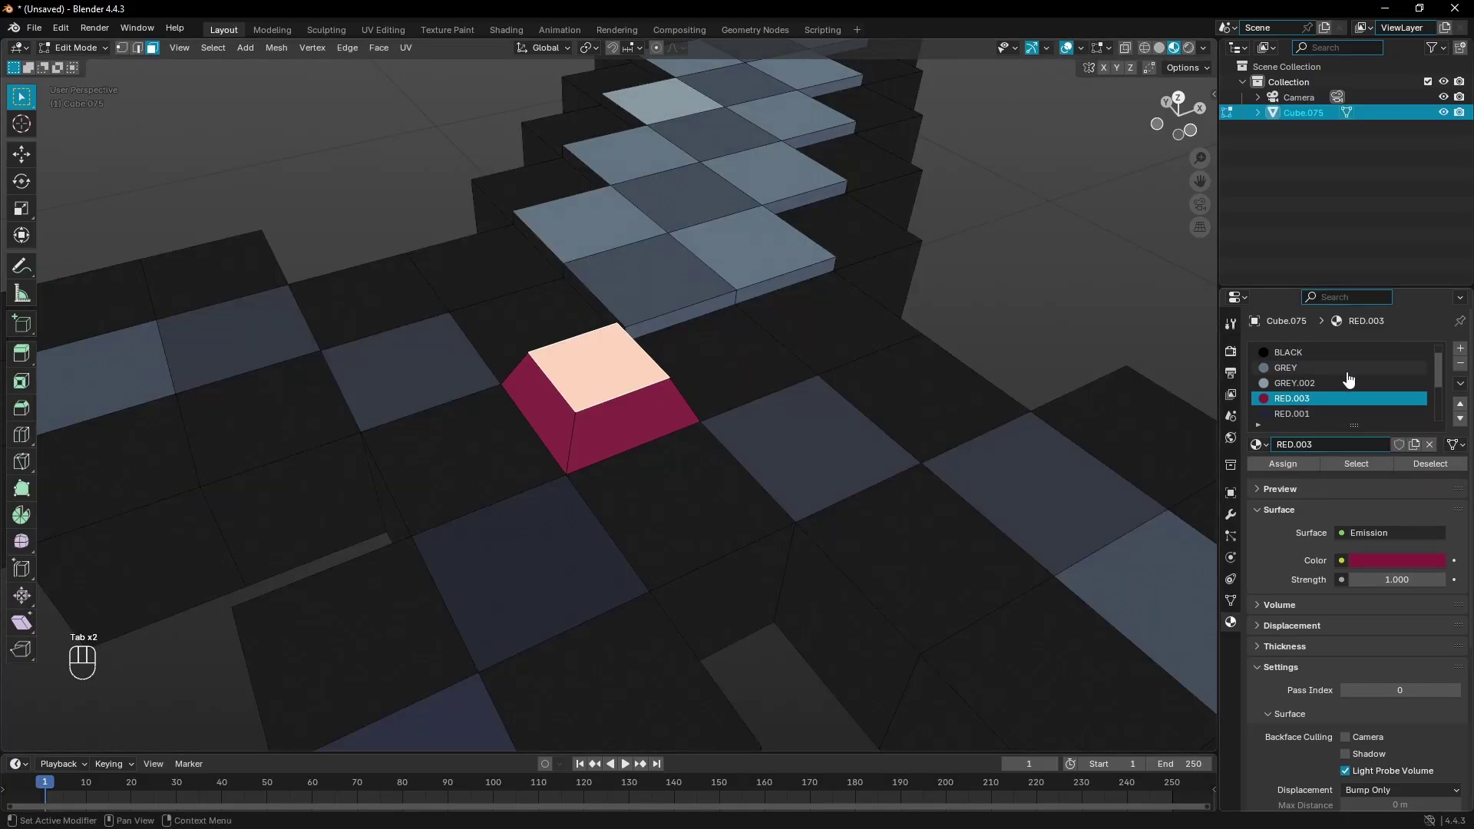
scroll(1328, 370, "up", 1)
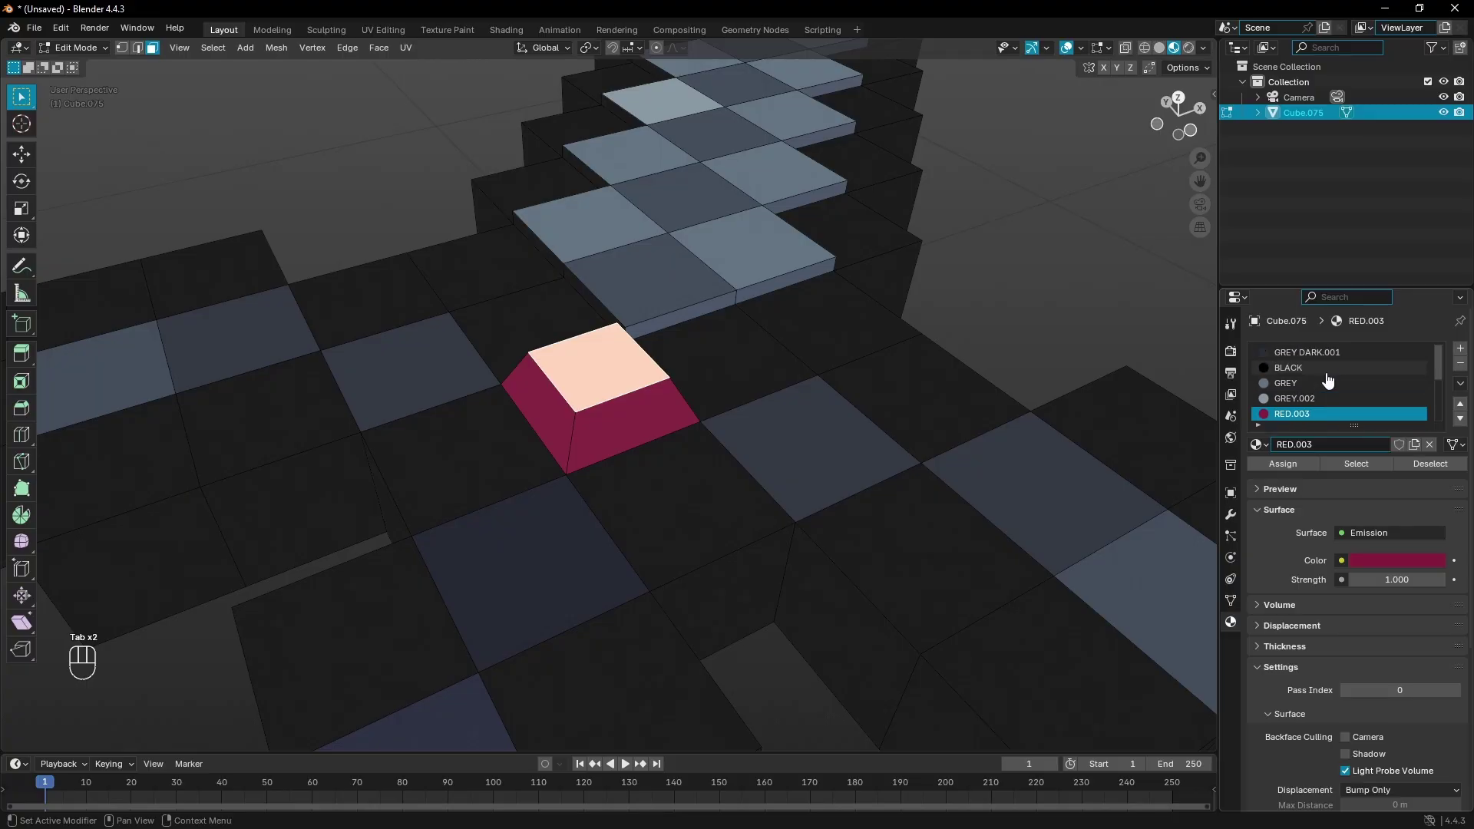
left_click(1297, 461)
key("Tab")
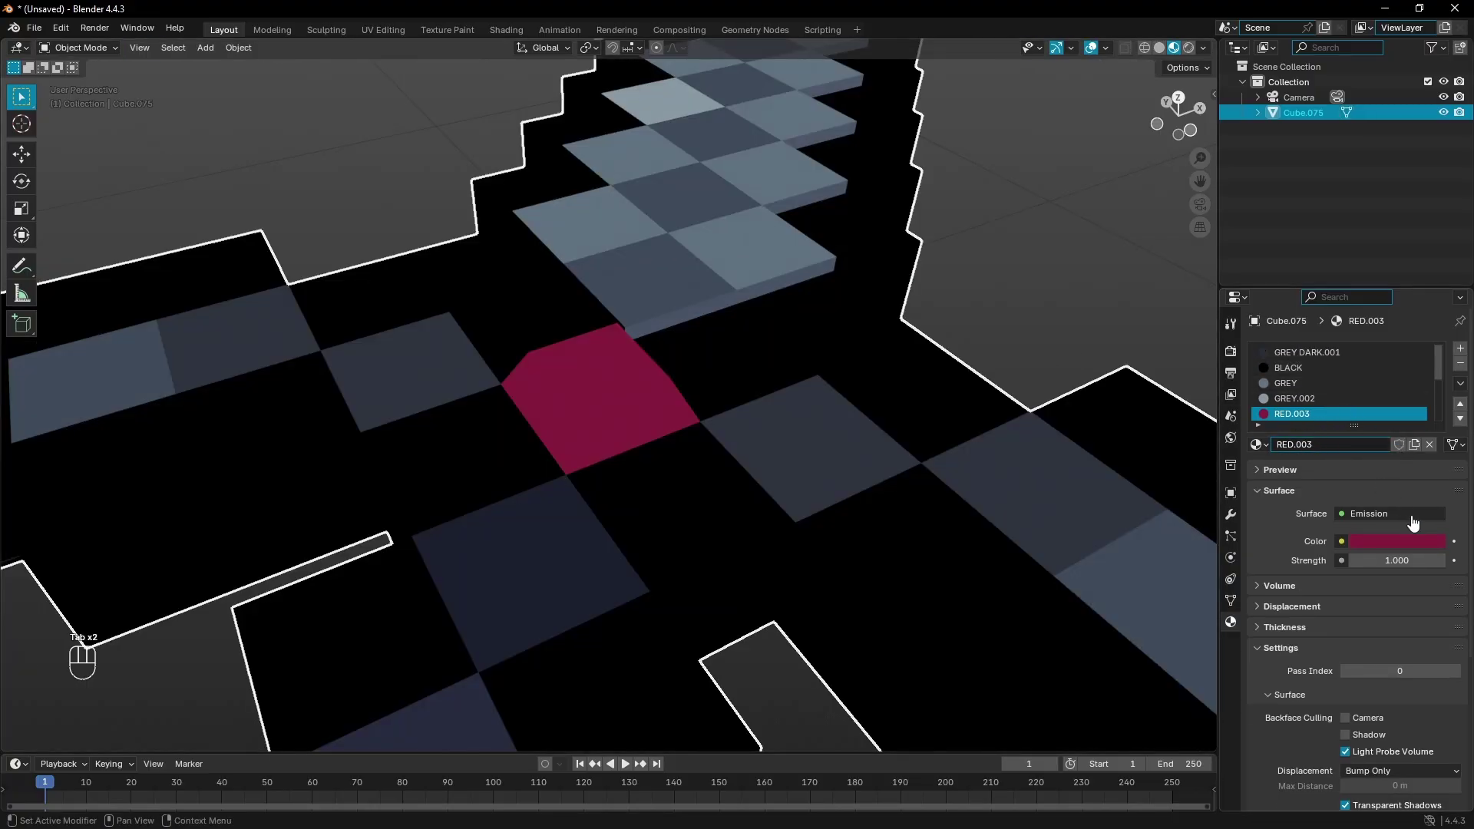
left_click(1418, 542)
left_click_drag(1431, 343, 1432, 332)
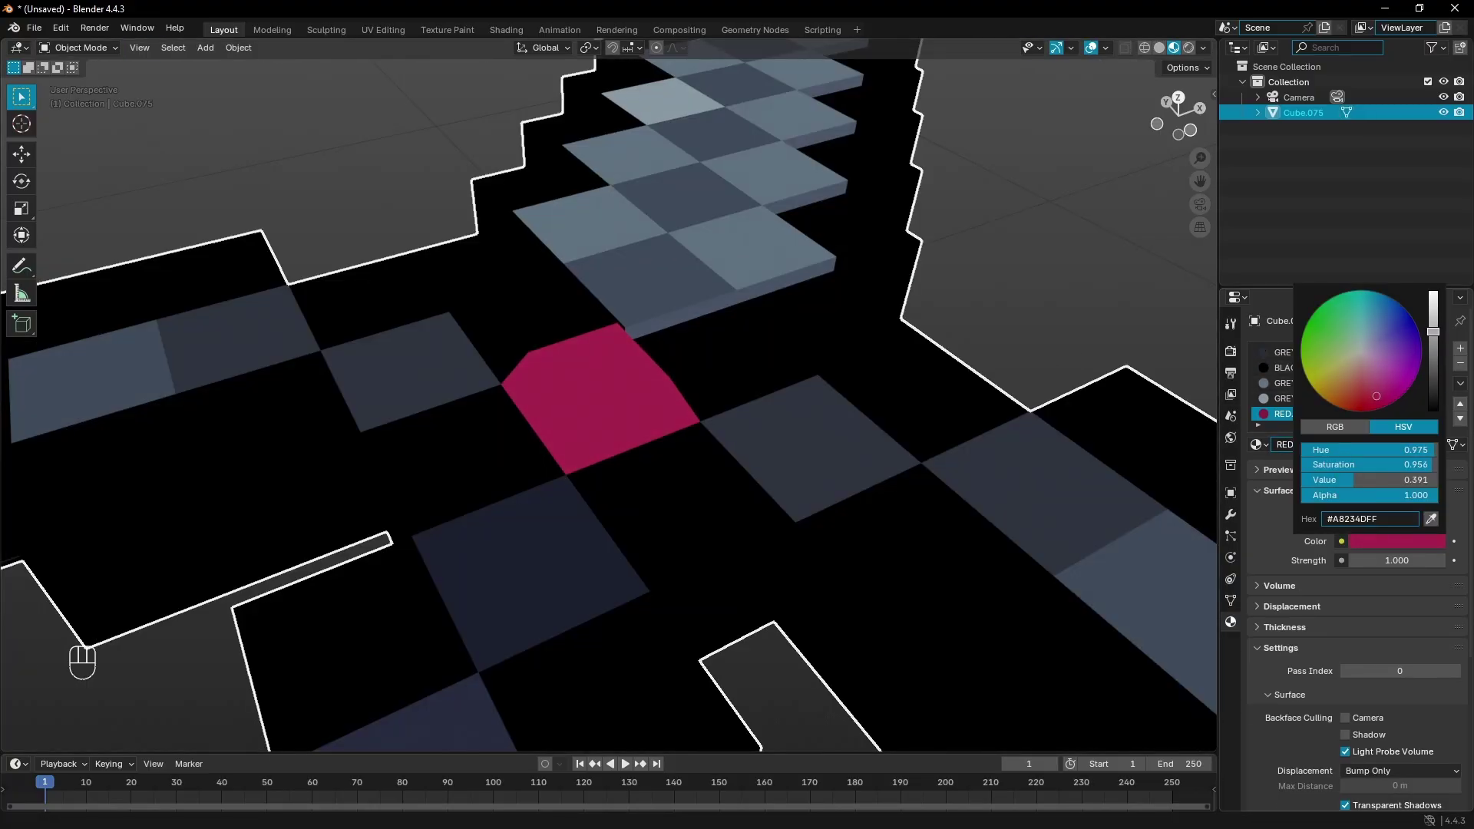
Add a new material in its own slot on the sword and give it a bright red base color at full value.
key("Tab")
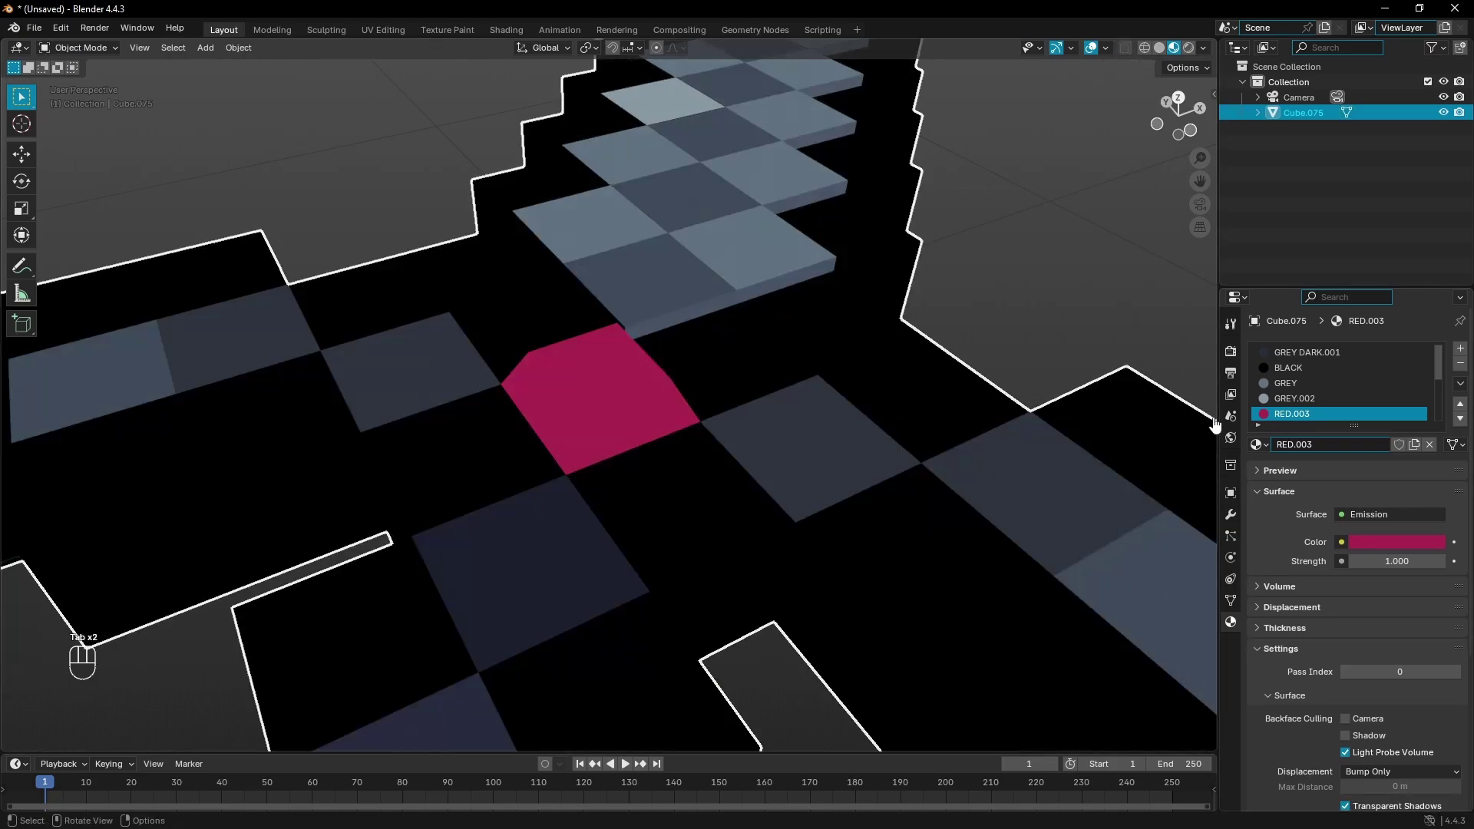
key("Tab")
left_click(1460, 348)
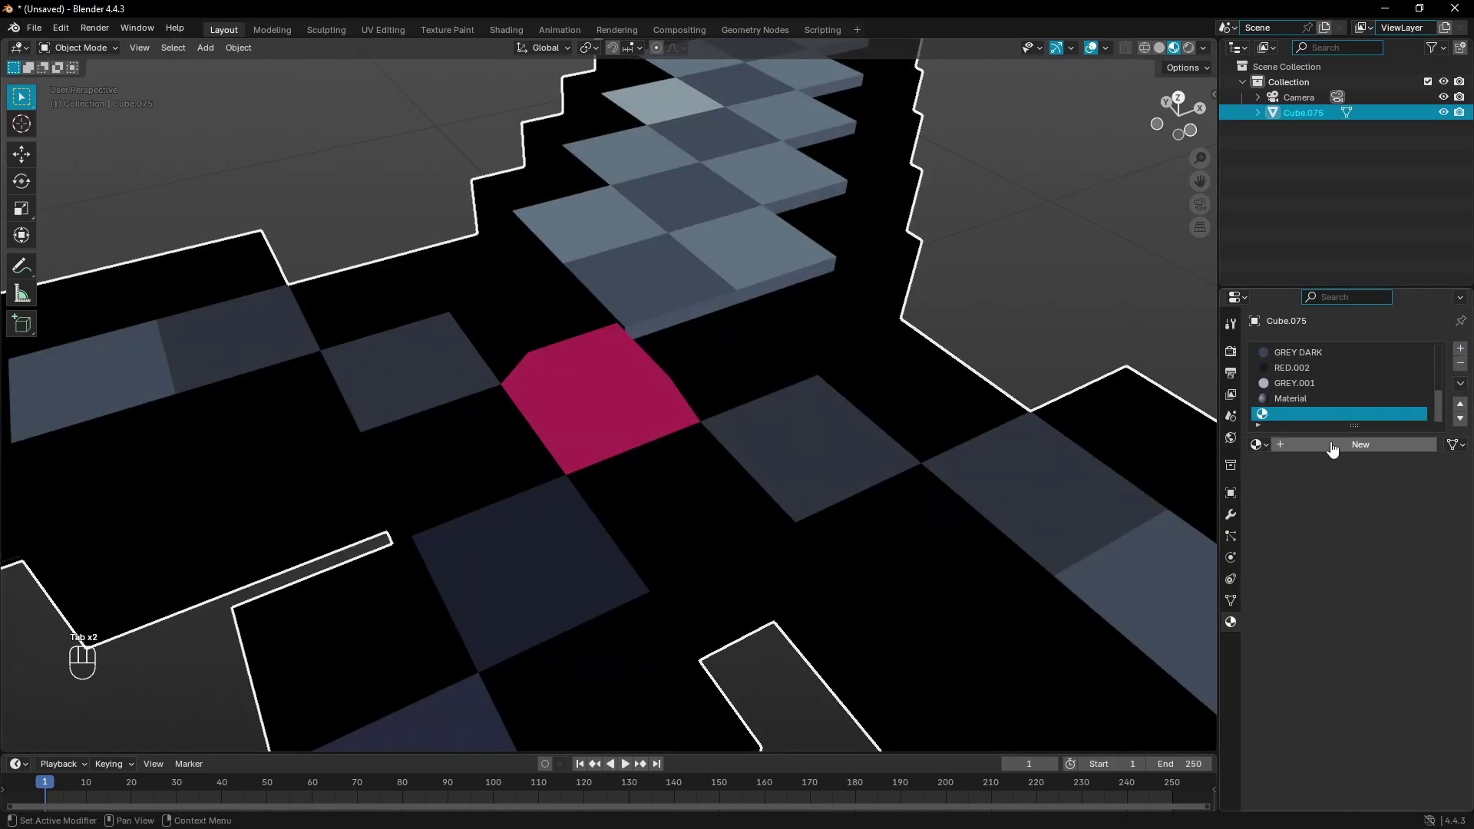
left_click(1333, 445)
left_click(1389, 542)
left_click_drag(1379, 370, 1366, 398)
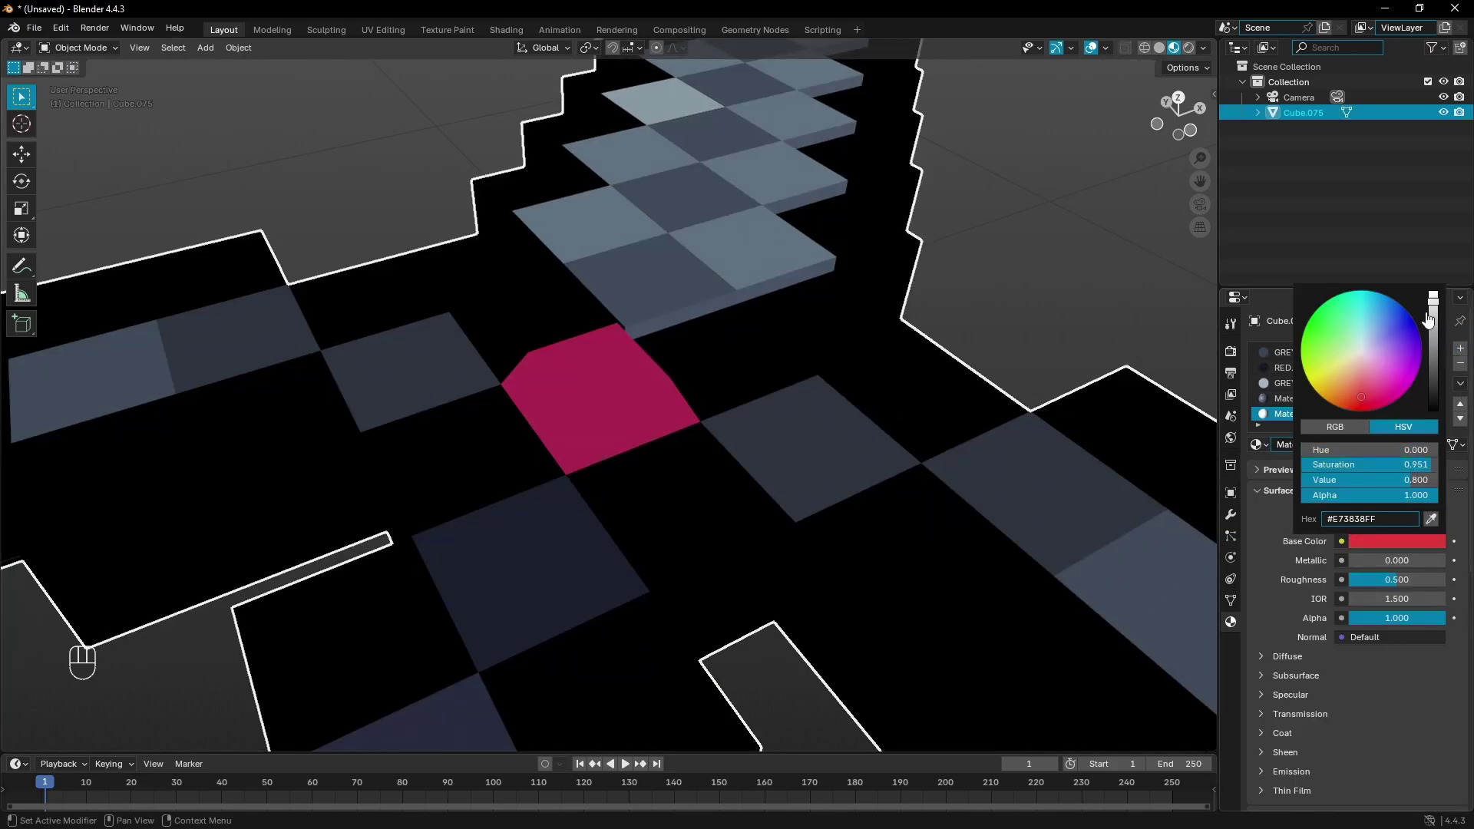
left_click_drag(1430, 313, 1433, 299)
Assign the new red material to the gem's top face and shift its base color to a pinker red, about #FF2F45FF.
key("Tab")
left_click(1283, 464)
key("Tab")
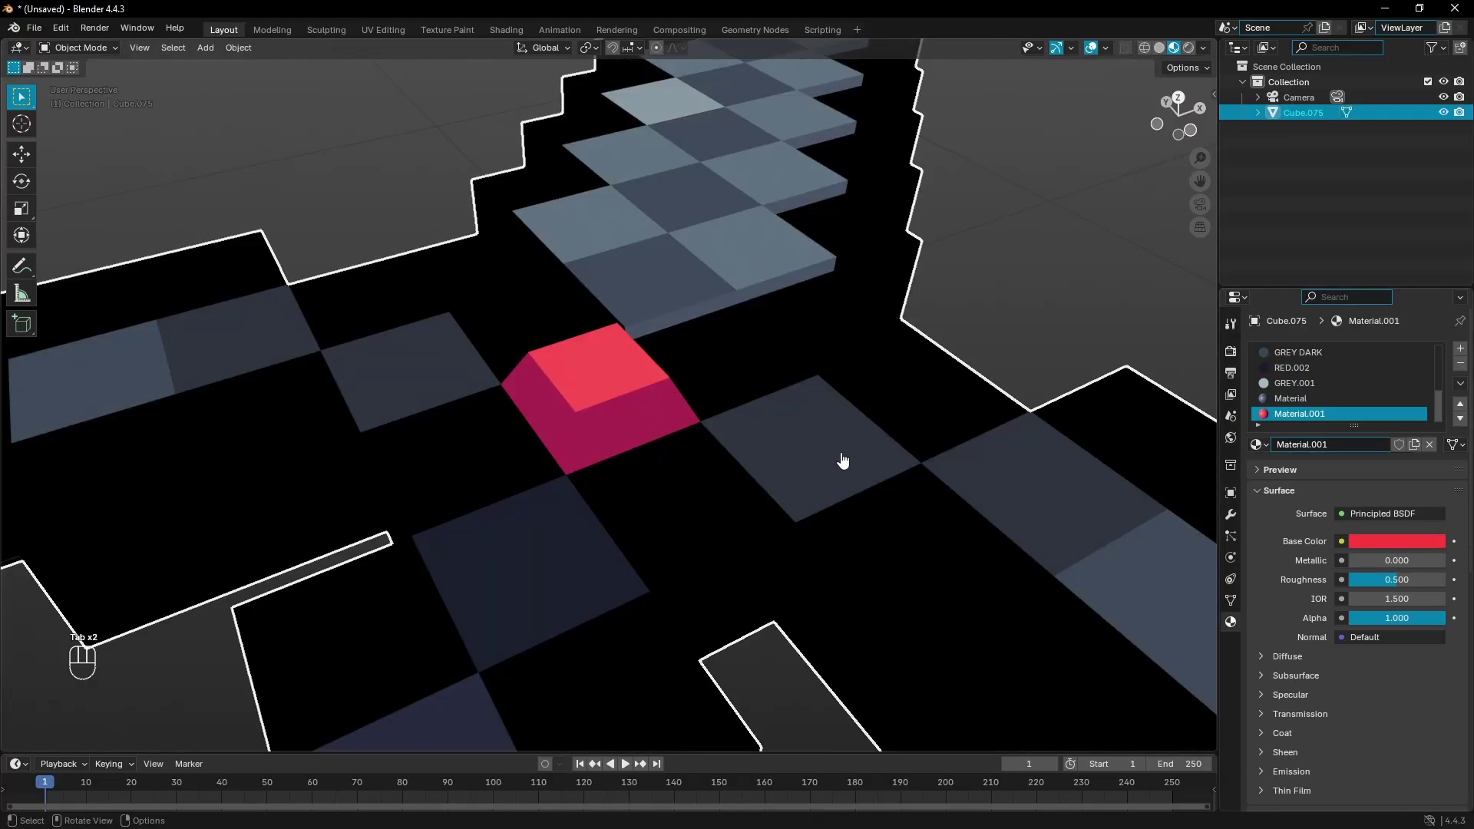
left_click(1422, 548)
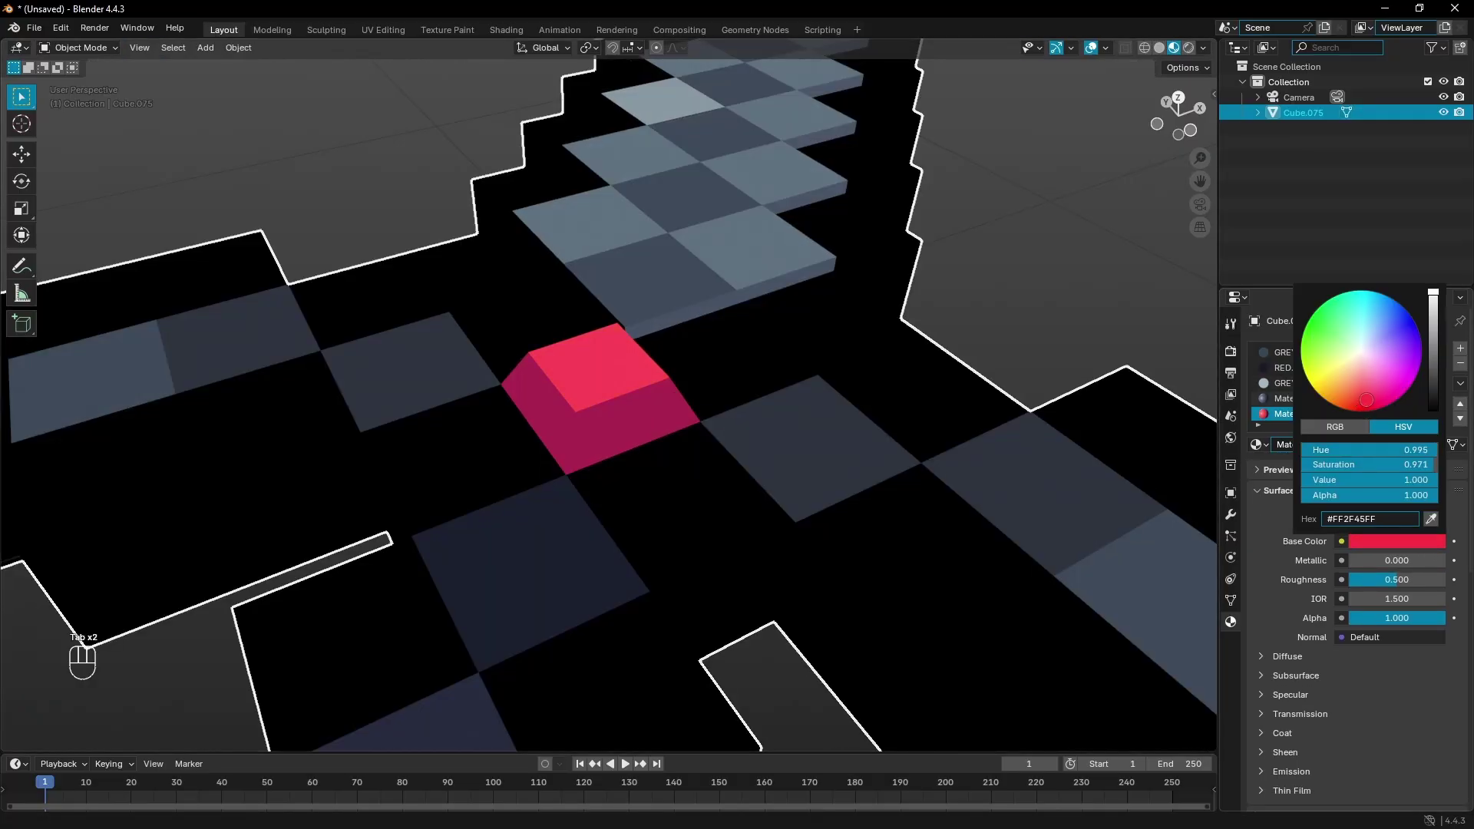
Make the gem's top material shinier with Metallic at 0.575 and Roughness at 0.075.
scroll(955, 330, "down", 5)
middle_click_drag(954, 329, 1020, 408)
scroll(856, 362, "up", 5)
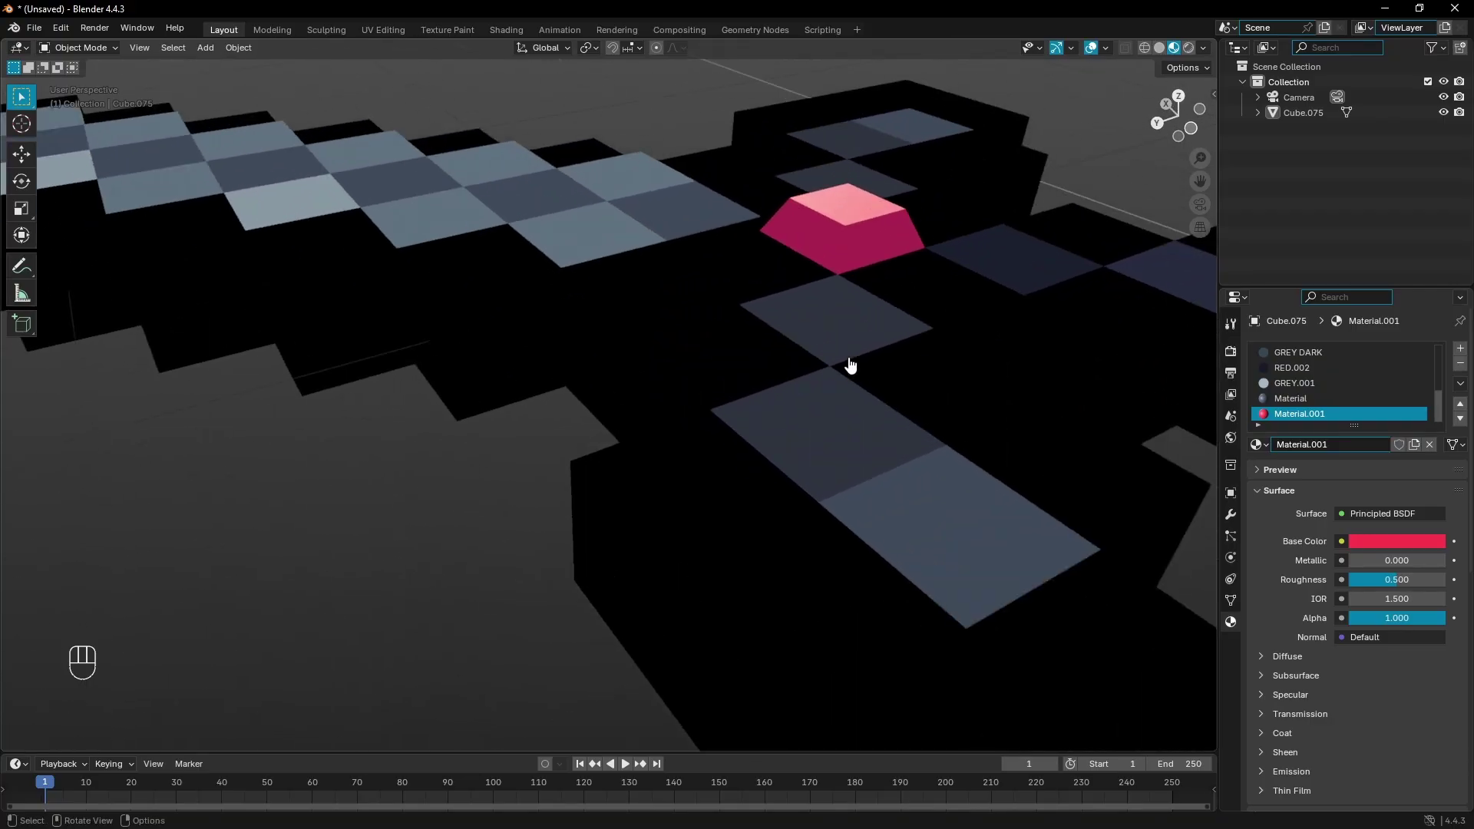
middle_click_drag(855, 361, 862, 474, "shift")
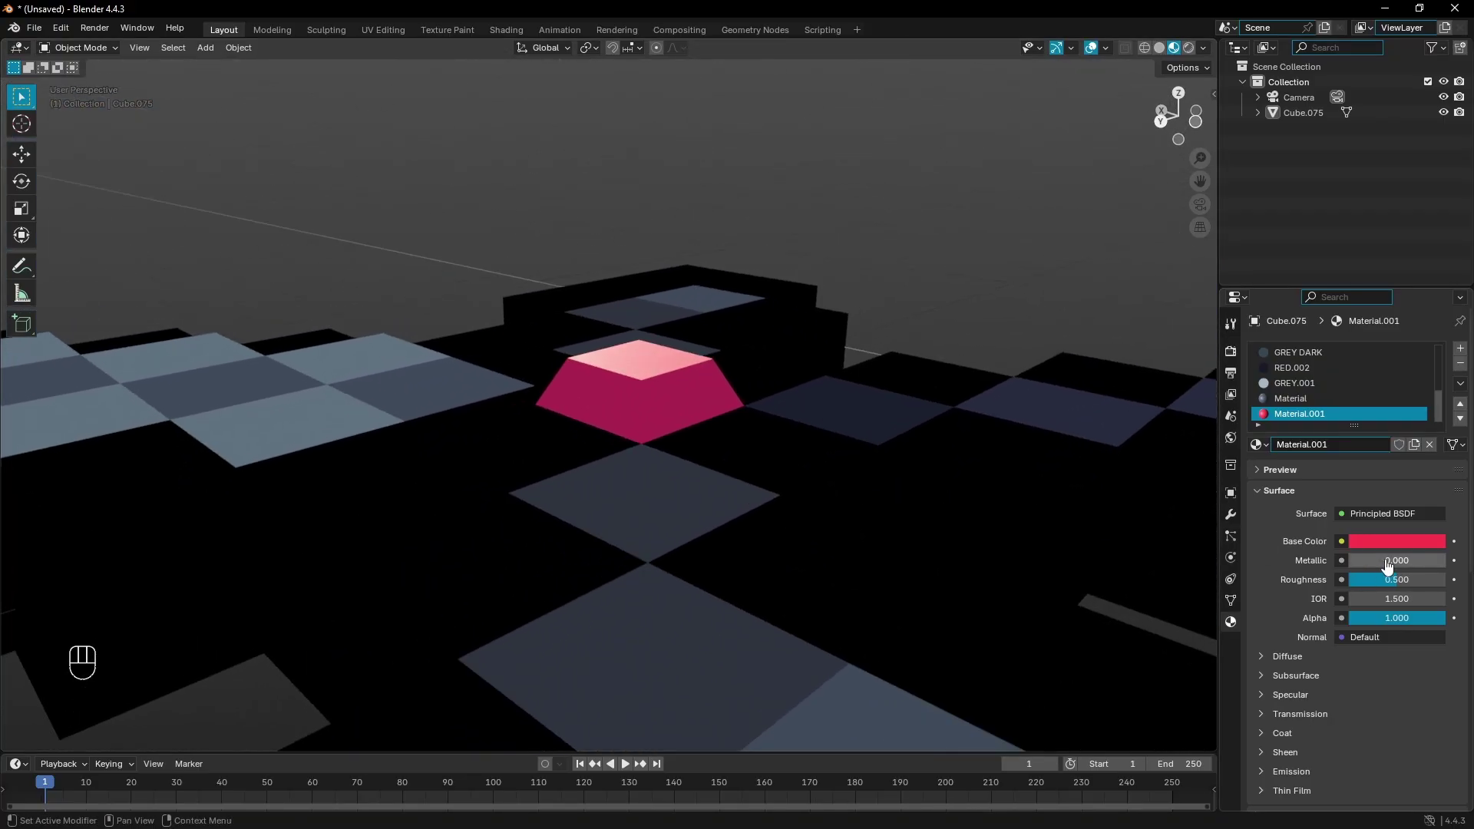
left_click_drag(1388, 566, 1443, 566)
middle_click_drag(834, 422, 799, 430)
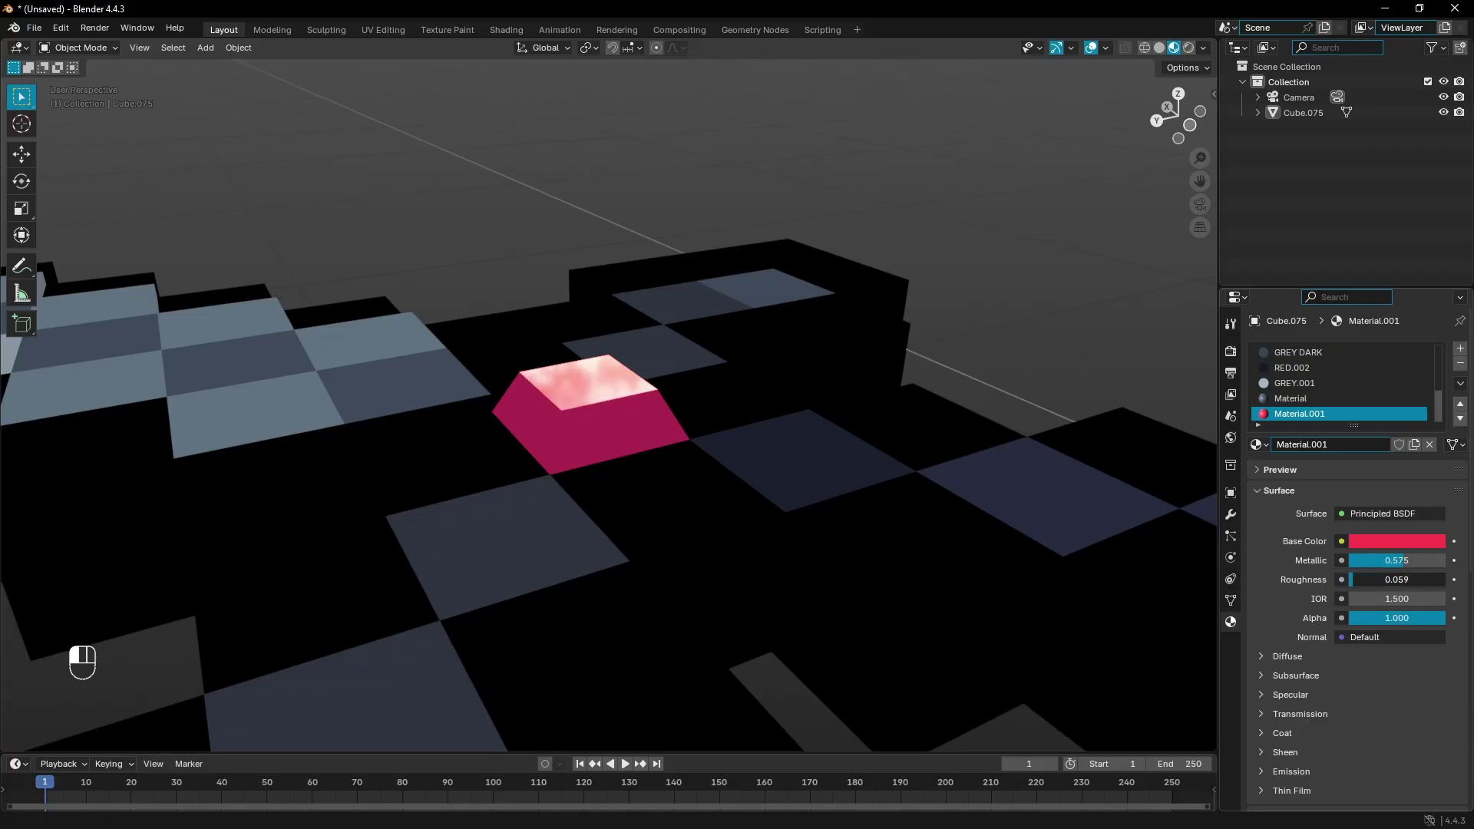
left_click_drag(1397, 580, 1386, 579)
middle_click_drag(752, 476, 796, 441)
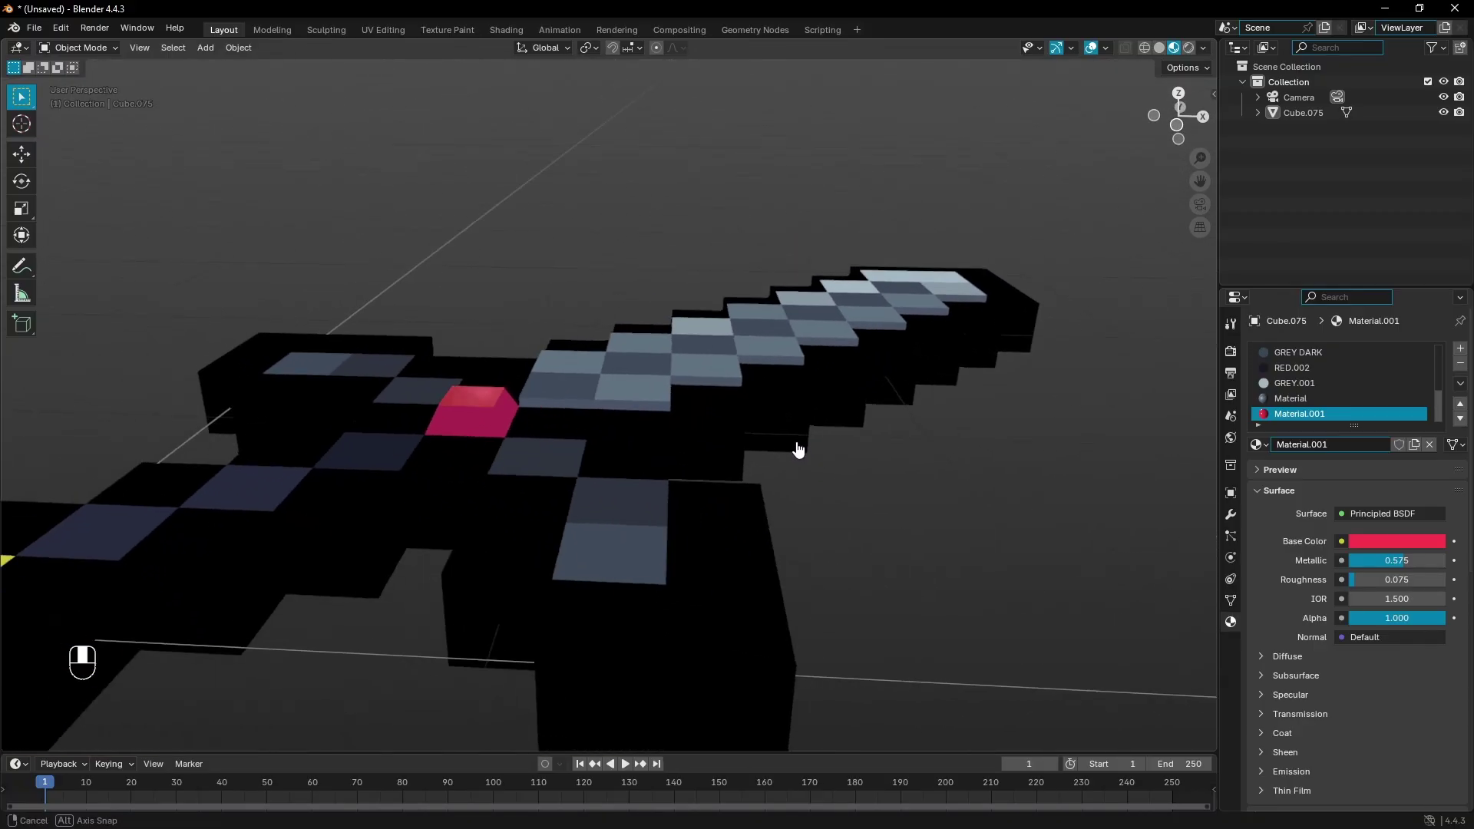